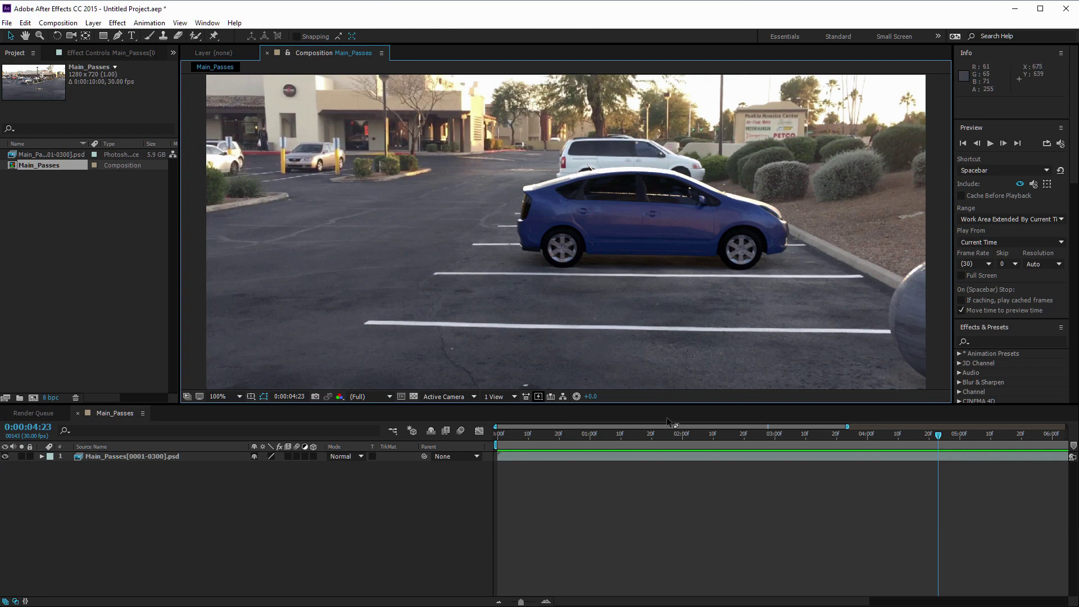
Step: Scrub through and play back the Main_Passes composition to review the car and ball composited into the parking lot footage
left_click_drag(936, 436, 667, 446)
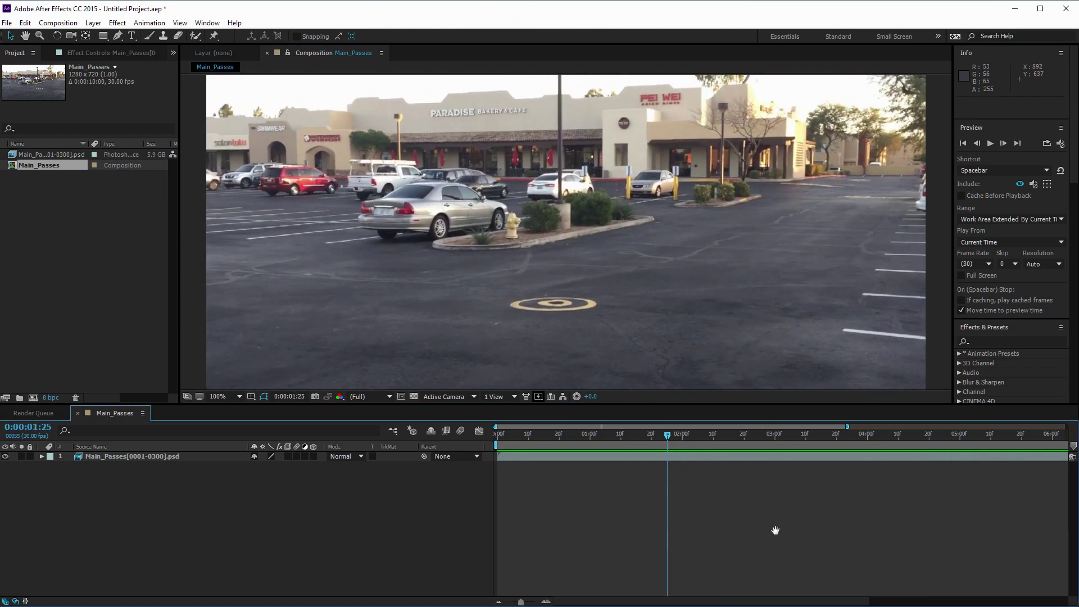
key("space")
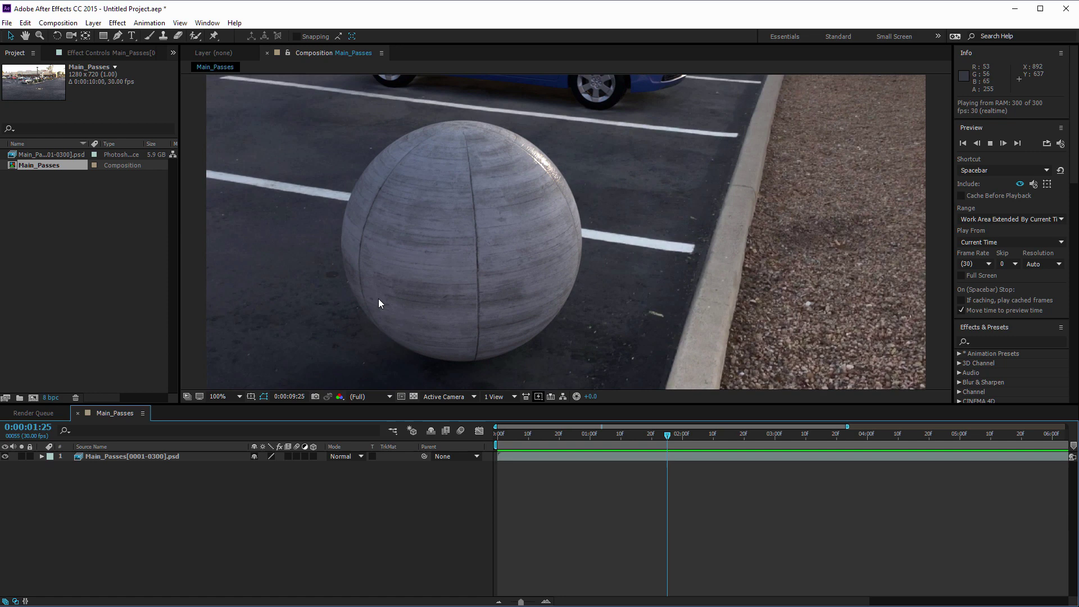
key("space")
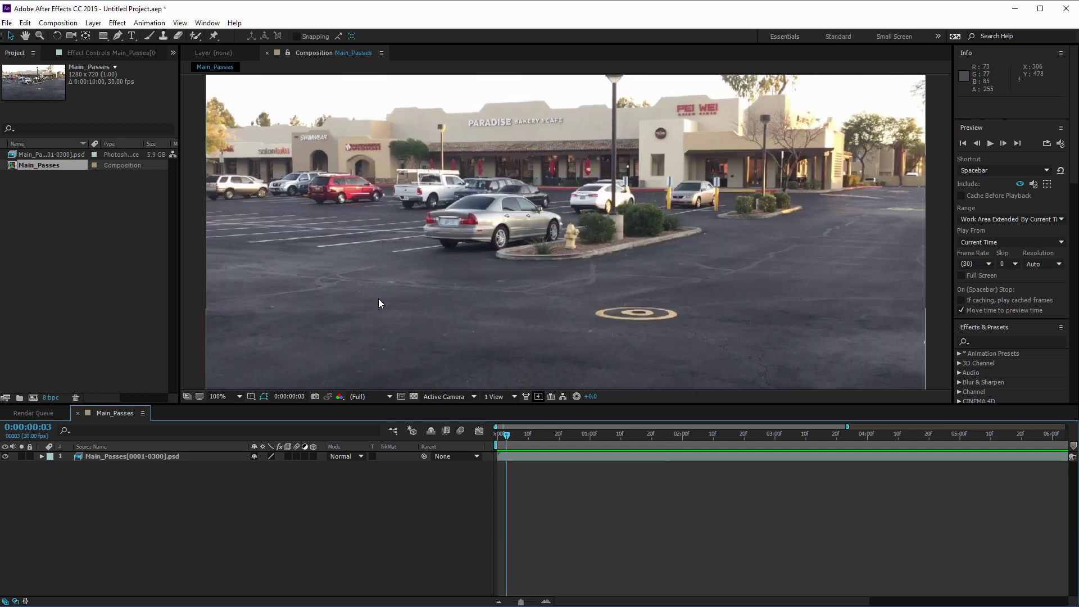
scroll(556, 275, "down", 2)
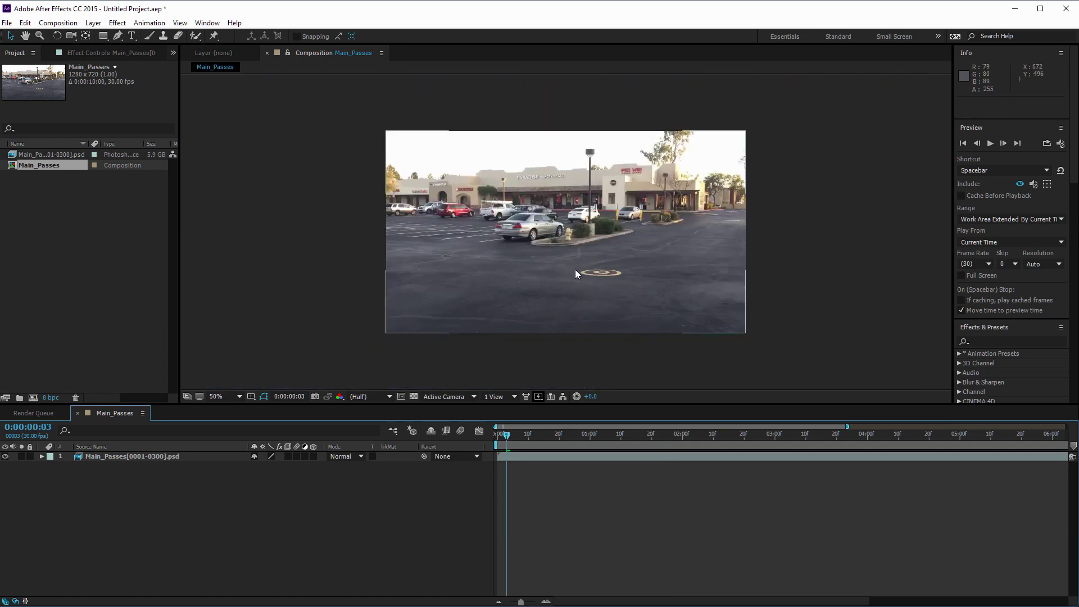
scroll(624, 235, "up", 2)
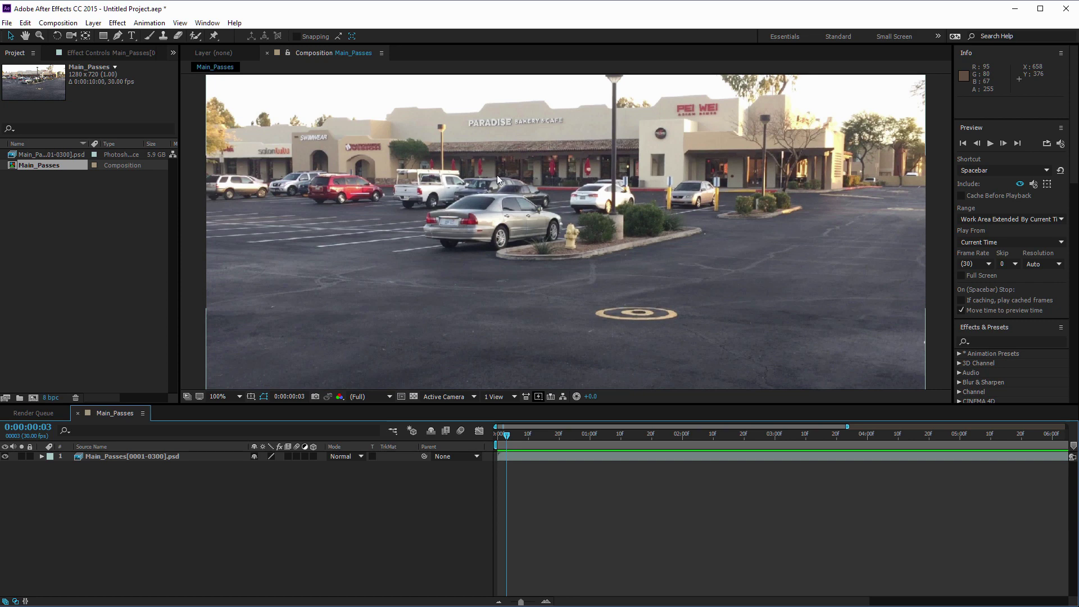
left_click_drag(820, 438, 963, 430)
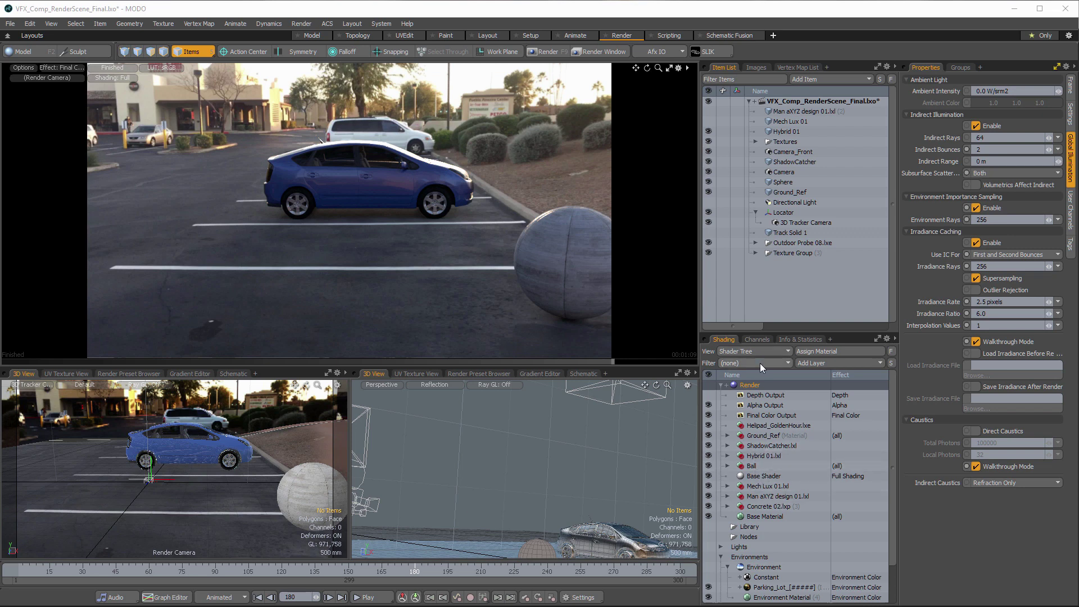
Step: Filter the Shader Tree to shaders and turn off Visible to Camera for the Ball and Hybrid 01.lxl shaders
left_click(741, 363)
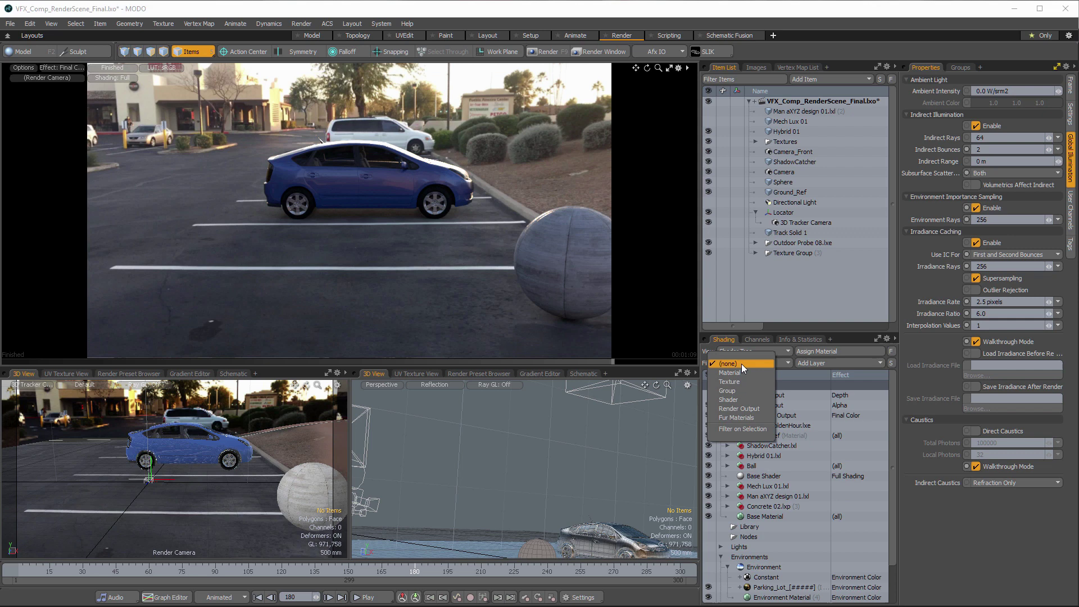
left_click(744, 400)
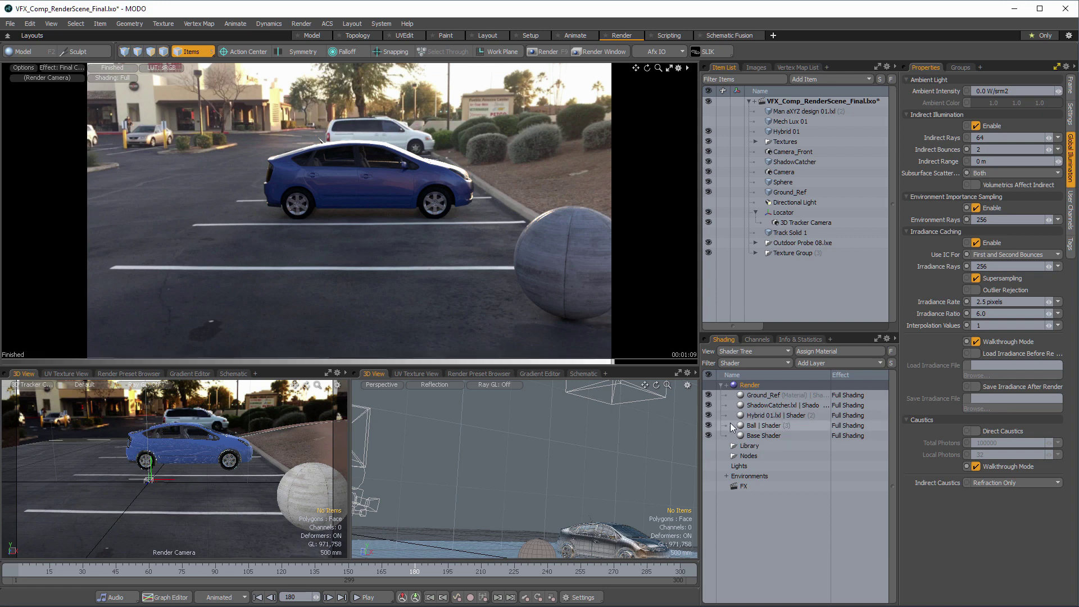
left_click(771, 427)
left_click(774, 417, "shift")
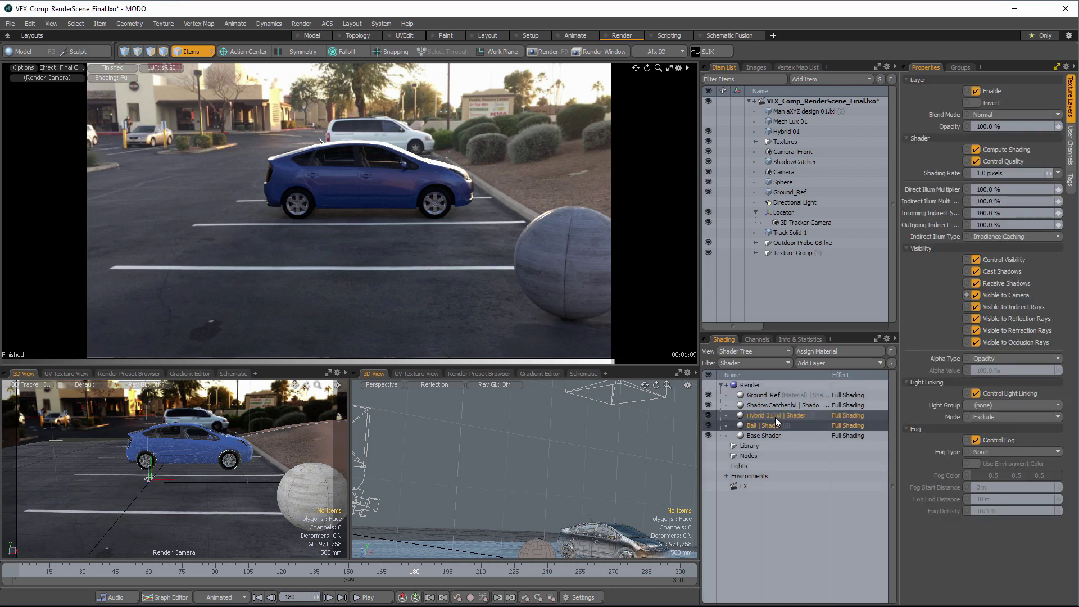
left_click(975, 295)
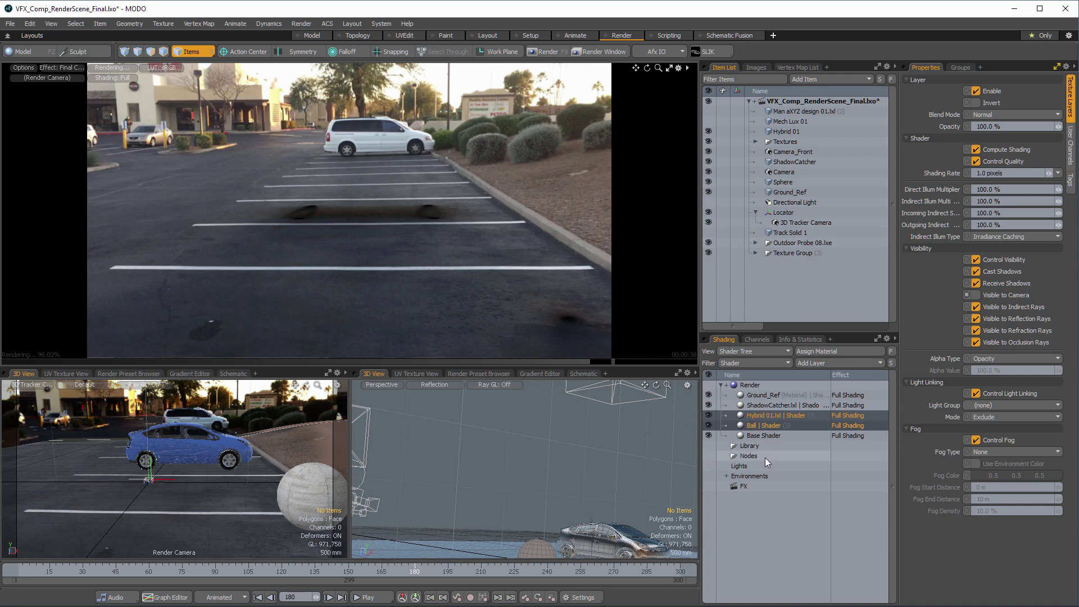
Step: Clear the Shader Tree filter and enable the white Constant layer in the first Environment, above the Parking_Lot image
left_click(738, 365)
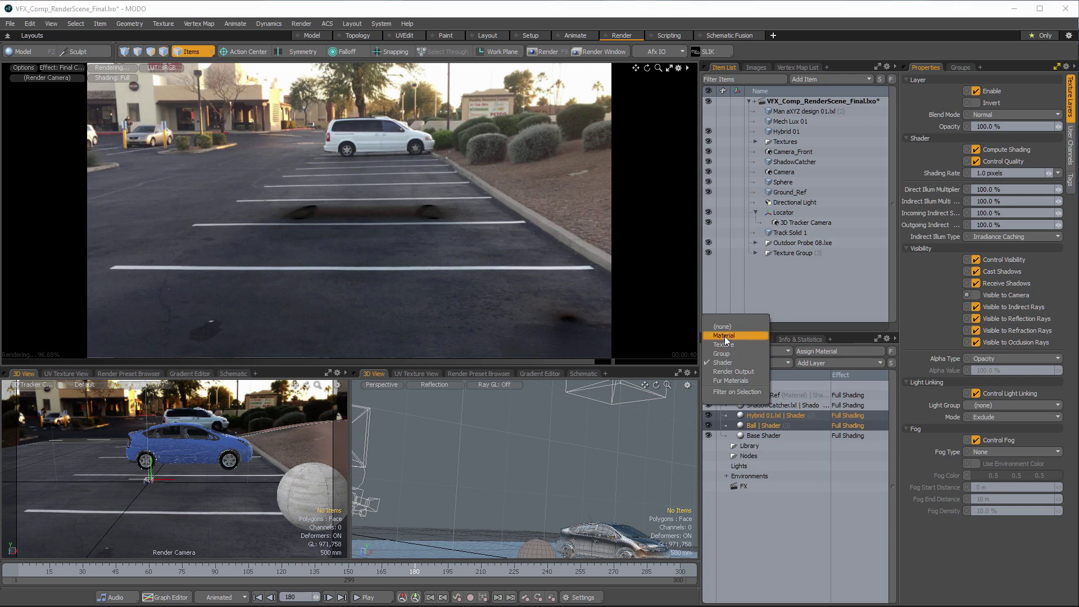
left_click(731, 330)
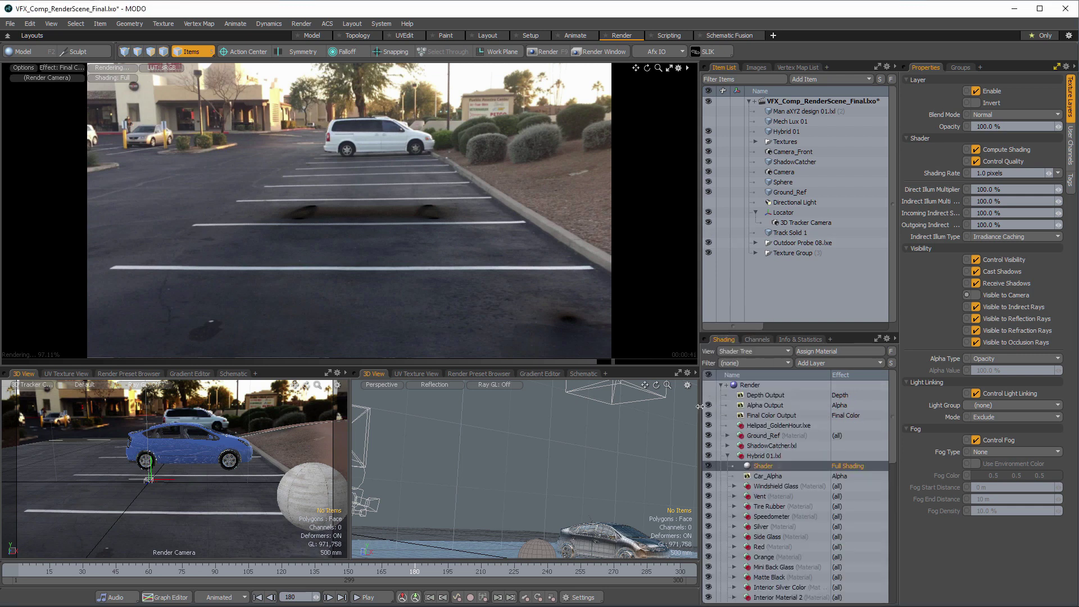
left_click(728, 458)
scroll(731, 466, "down", 1)
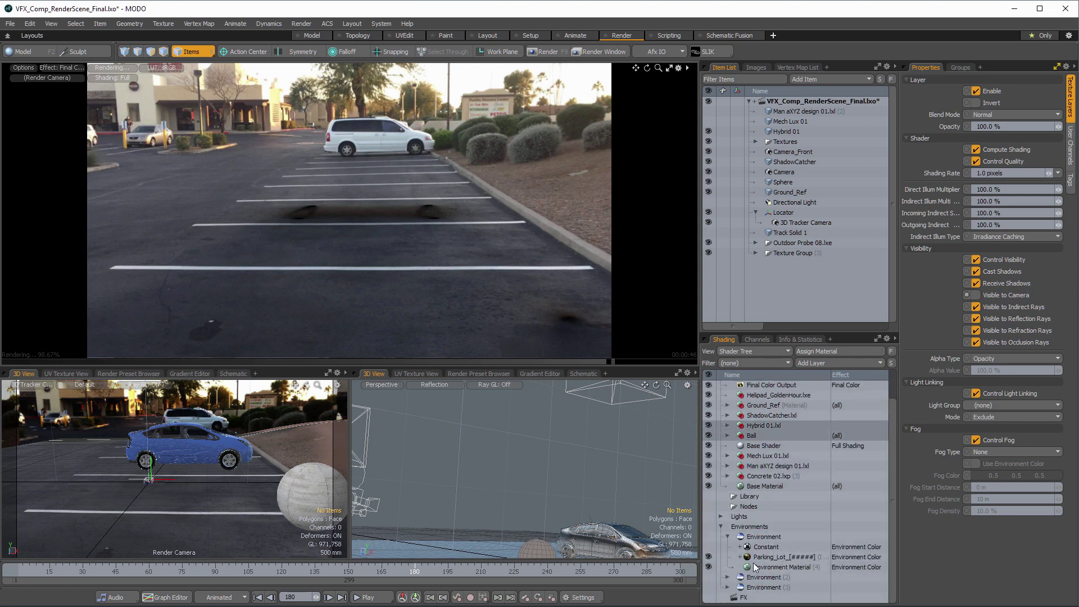
left_click(764, 538)
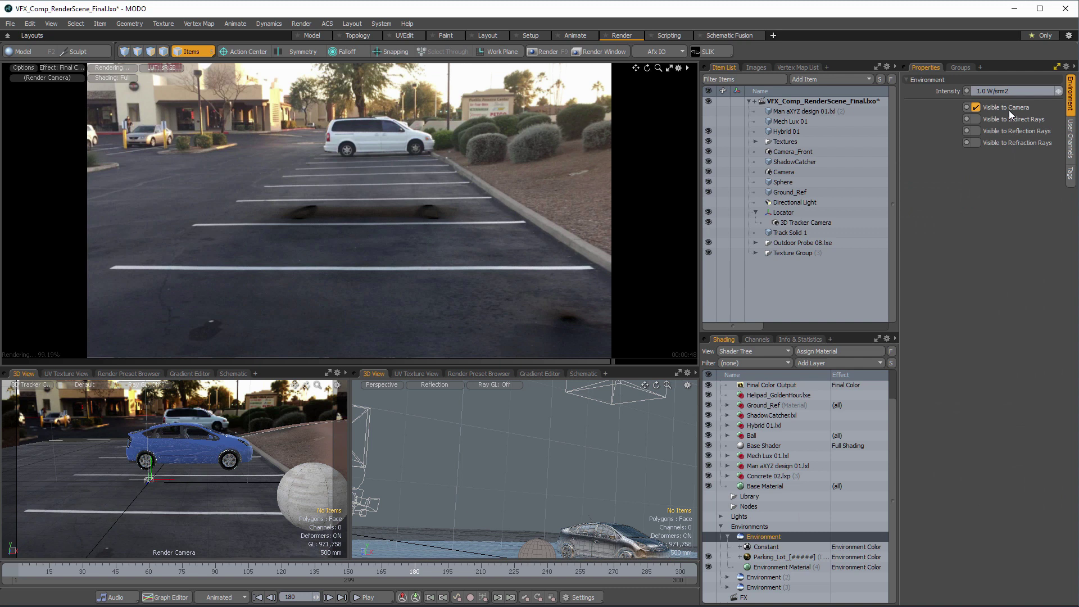
left_click(764, 547)
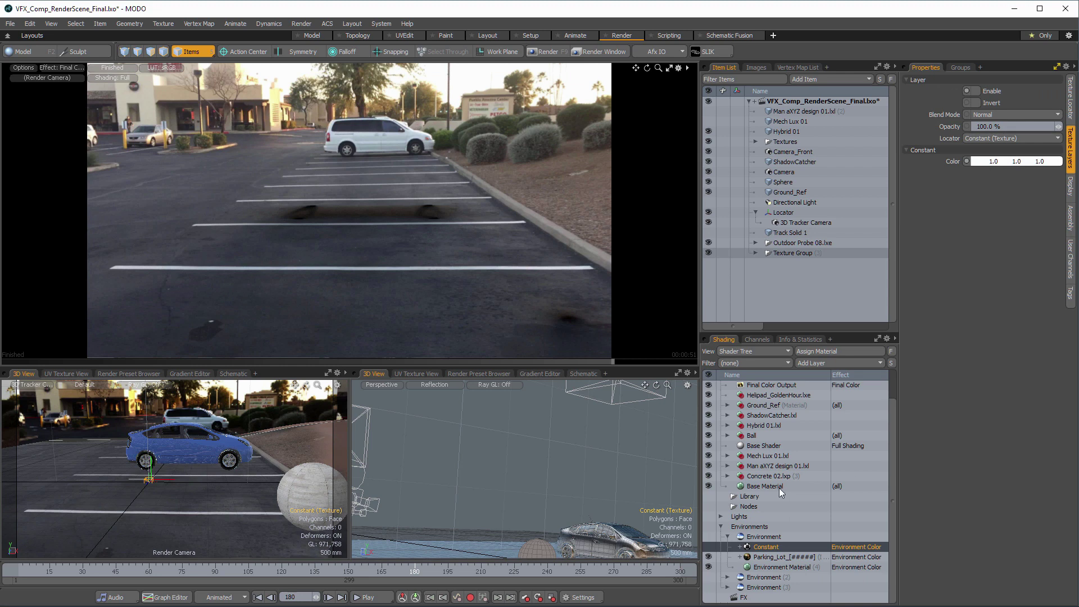
left_click(708, 547)
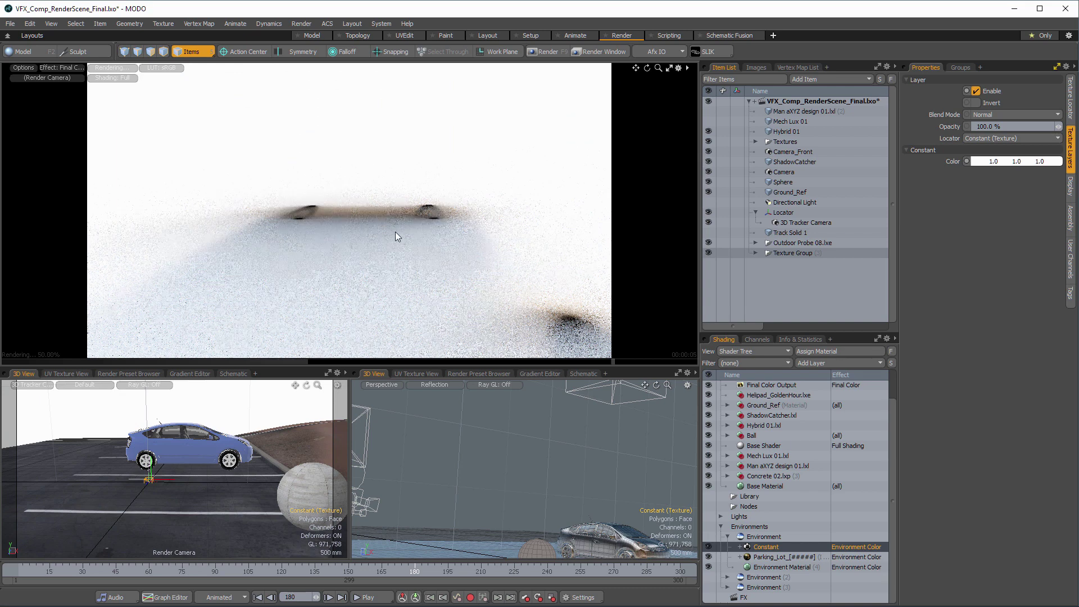
Step: Check the available render preview effects, then display the Render item's Global Illumination settings
left_click(59, 68)
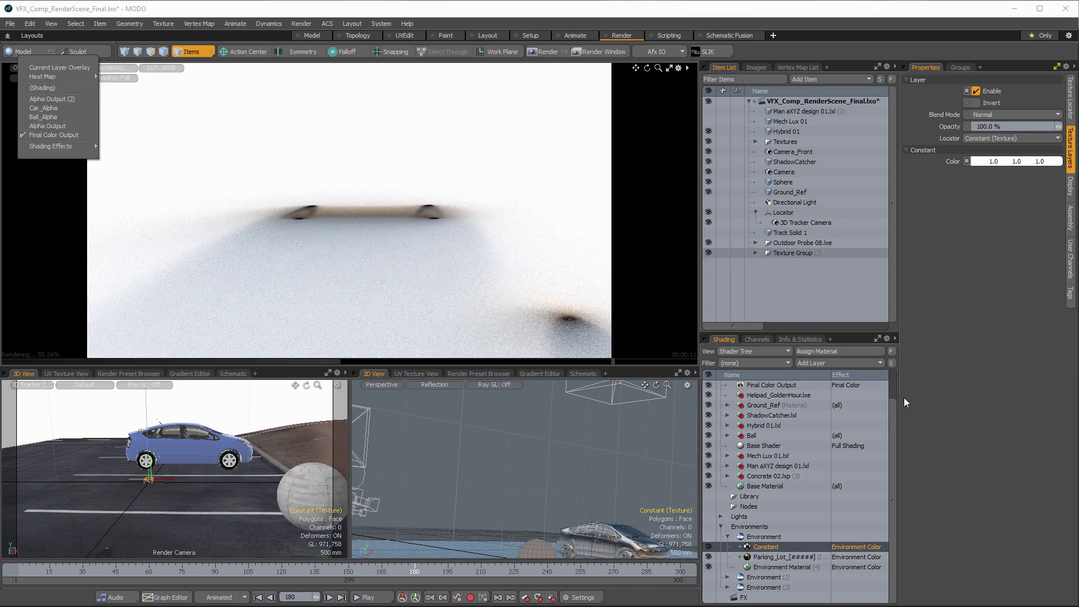
left_click(984, 311)
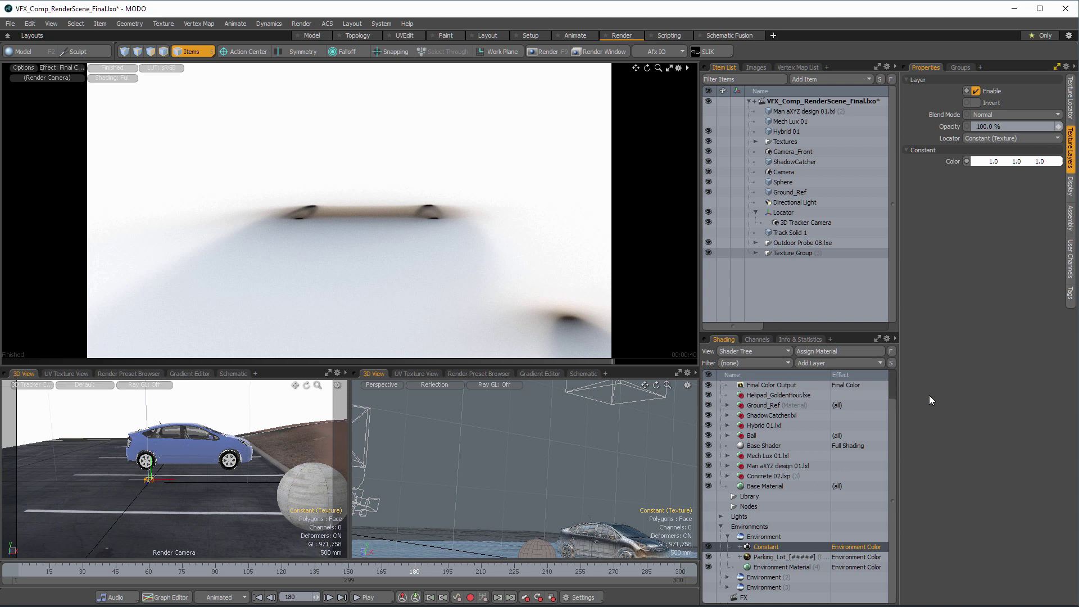
scroll(744, 466, "up", 3)
left_click(749, 385)
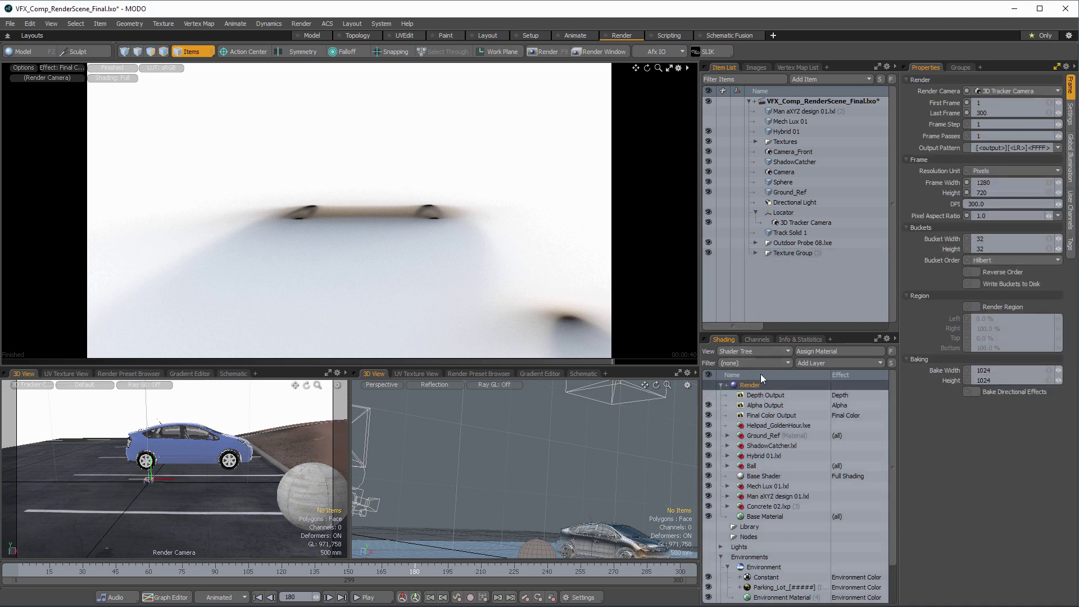
left_click(1070, 160)
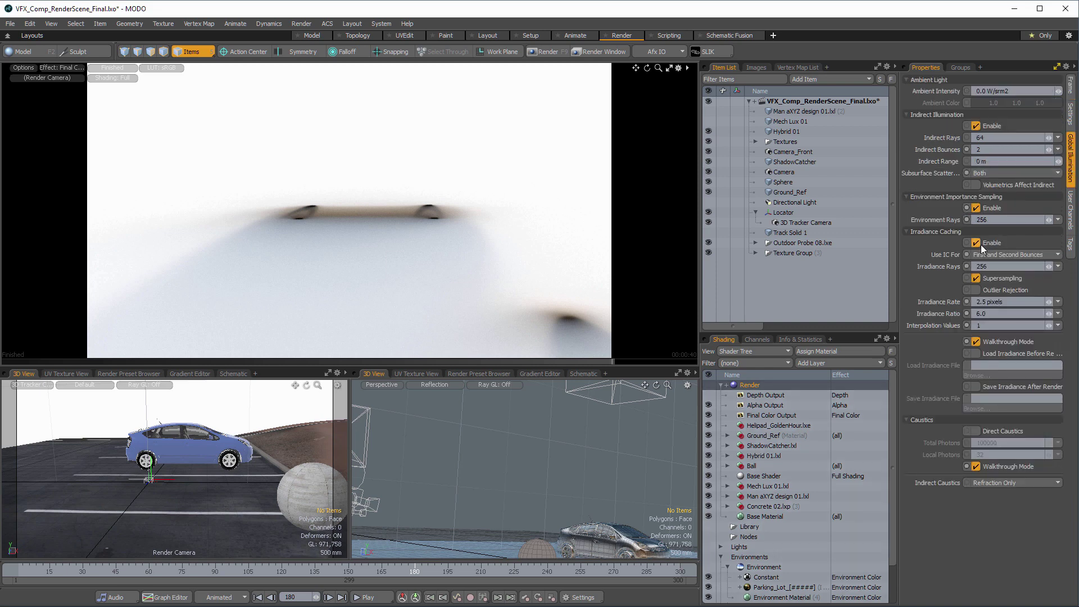
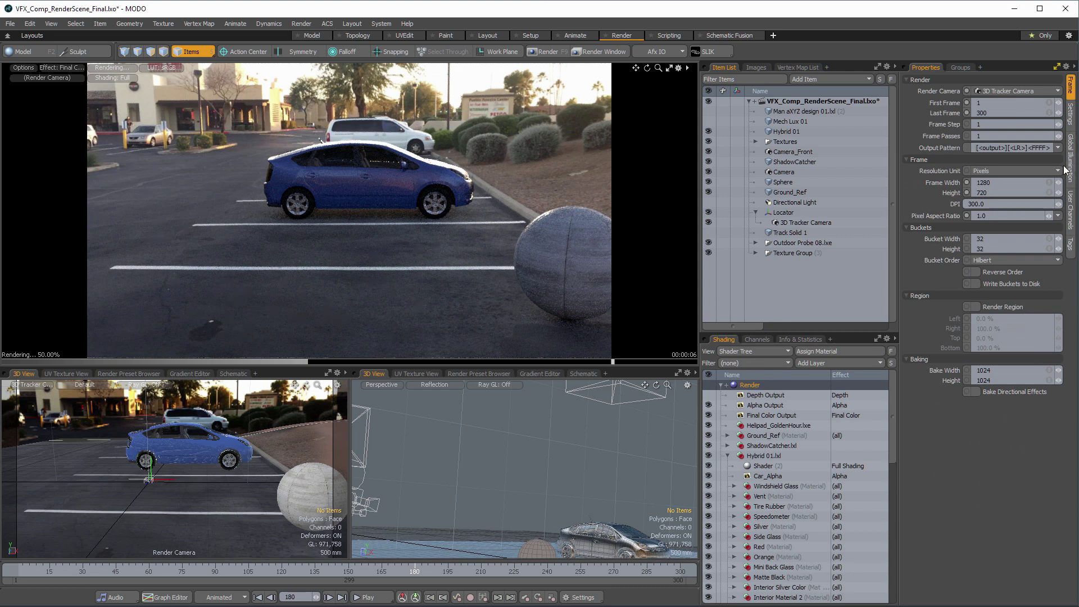
Step: Disable Environment Importance Sampling in the Render item's Global Illumination settings
left_click(1070, 163)
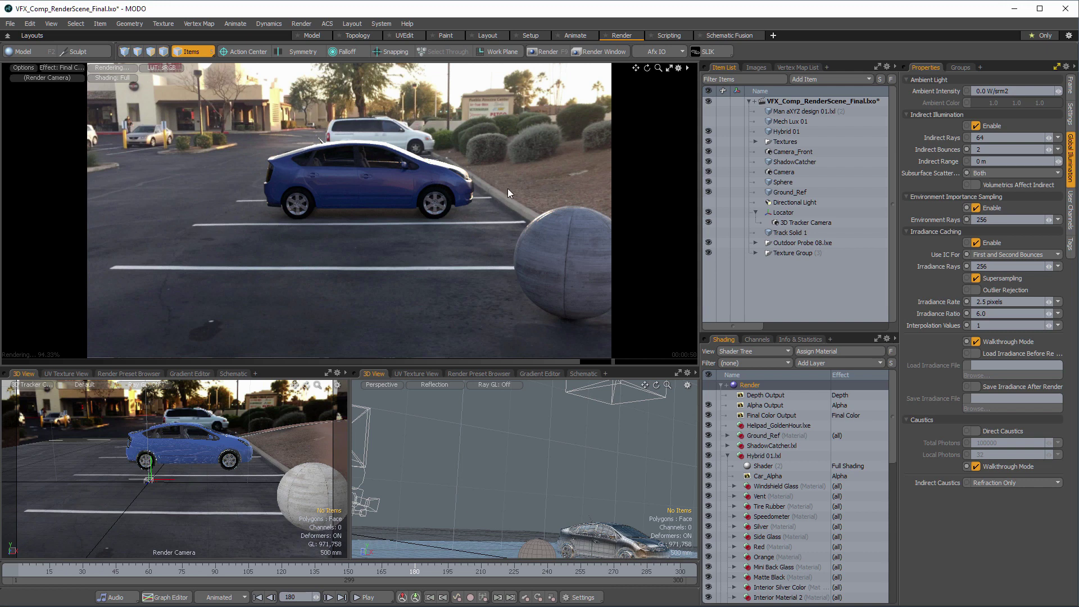
left_click(975, 208)
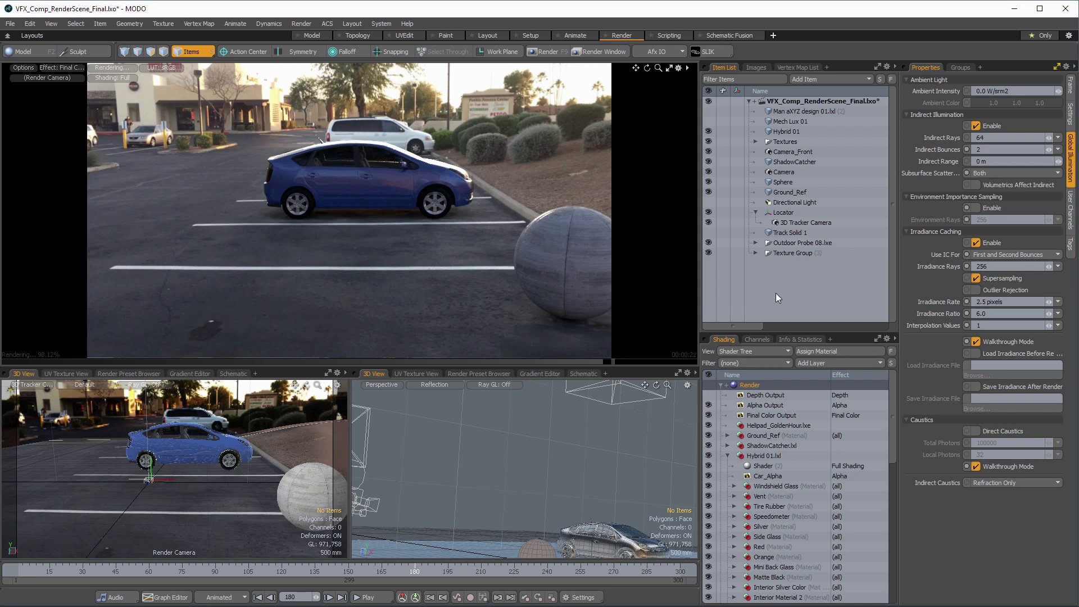
Step: Try hiding the car by turning off Visible to Camera on the Hybrid 01.lxl shader, then turn it back on
left_click(747, 466)
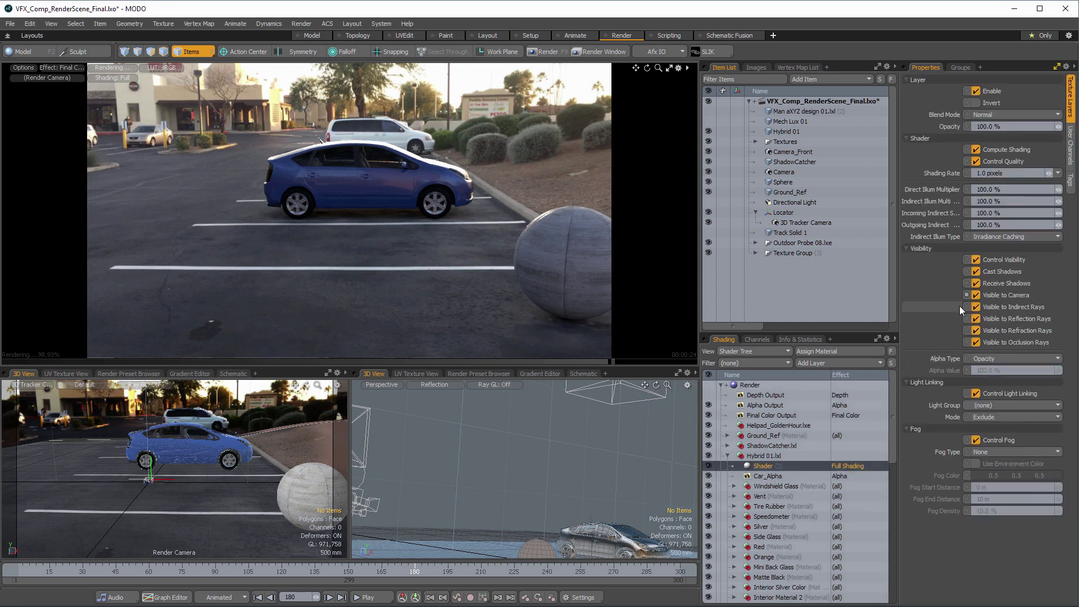
left_click(975, 295)
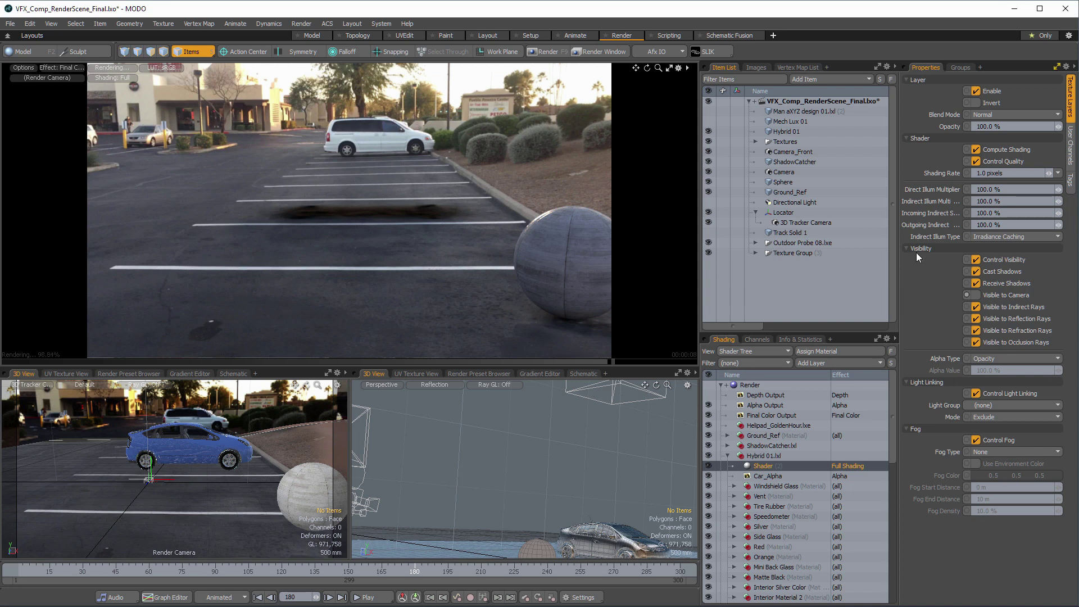
left_click(975, 295)
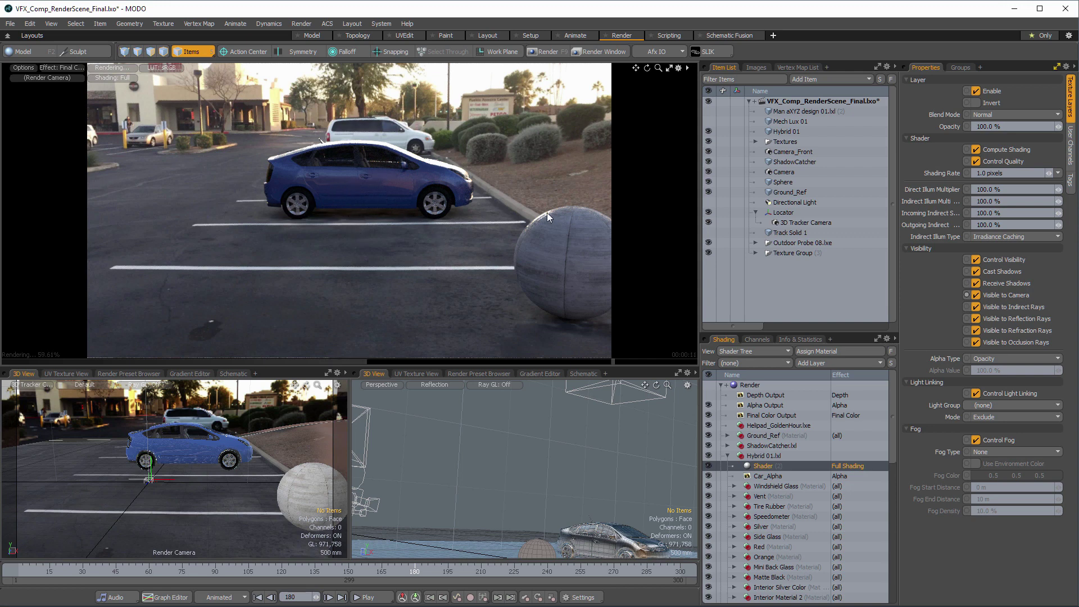
Step: Select the Car_Alpha output and preview the Car_Alpha and Ball_Alpha passes, ending on Car_Alpha
left_click(769, 477)
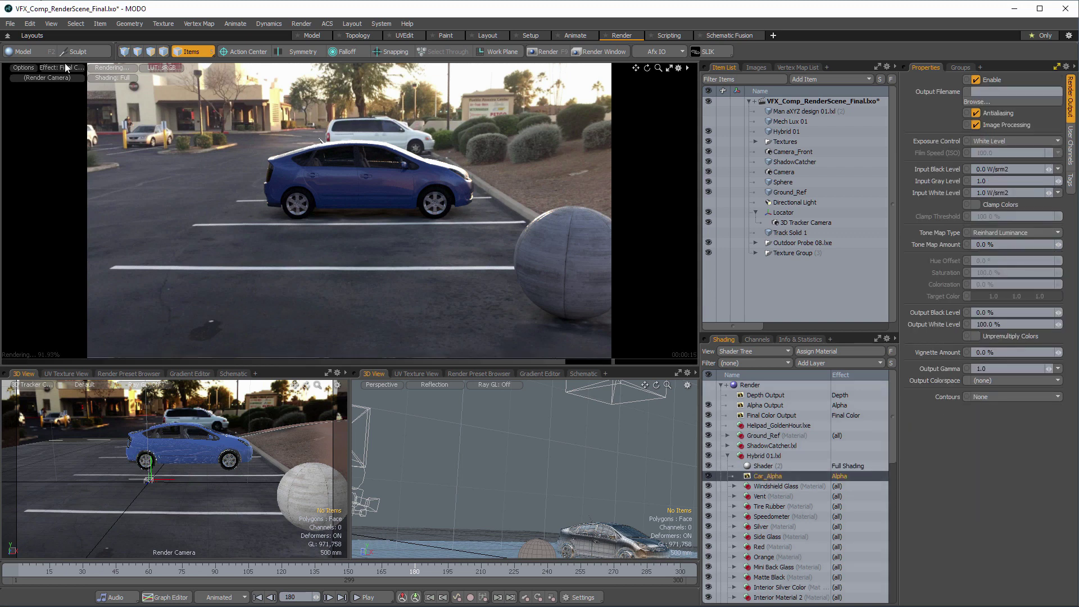
left_click(65, 67)
left_click(67, 105)
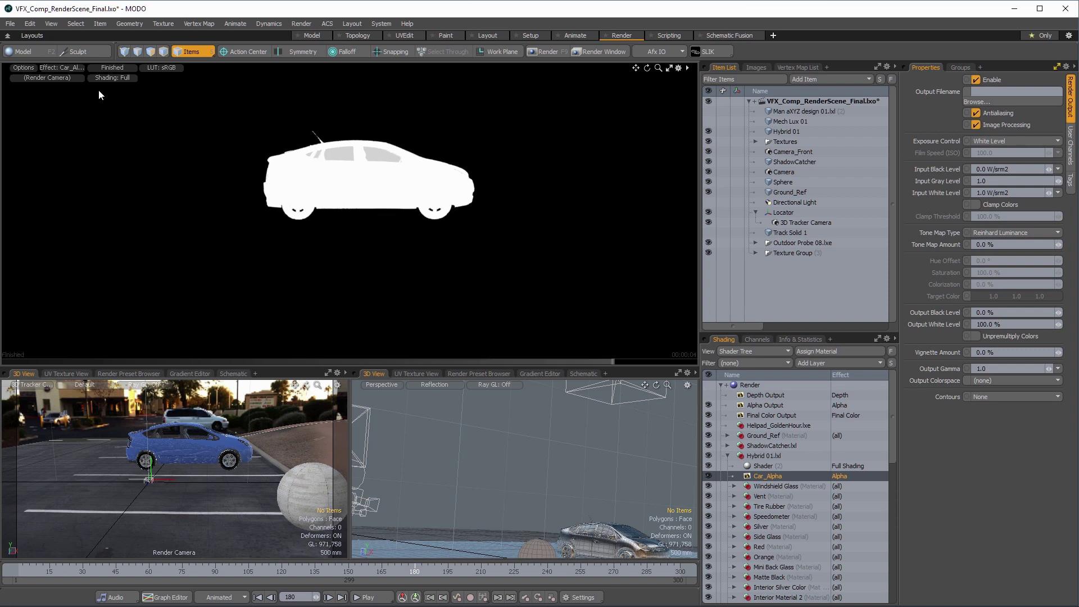
left_click(56, 67)
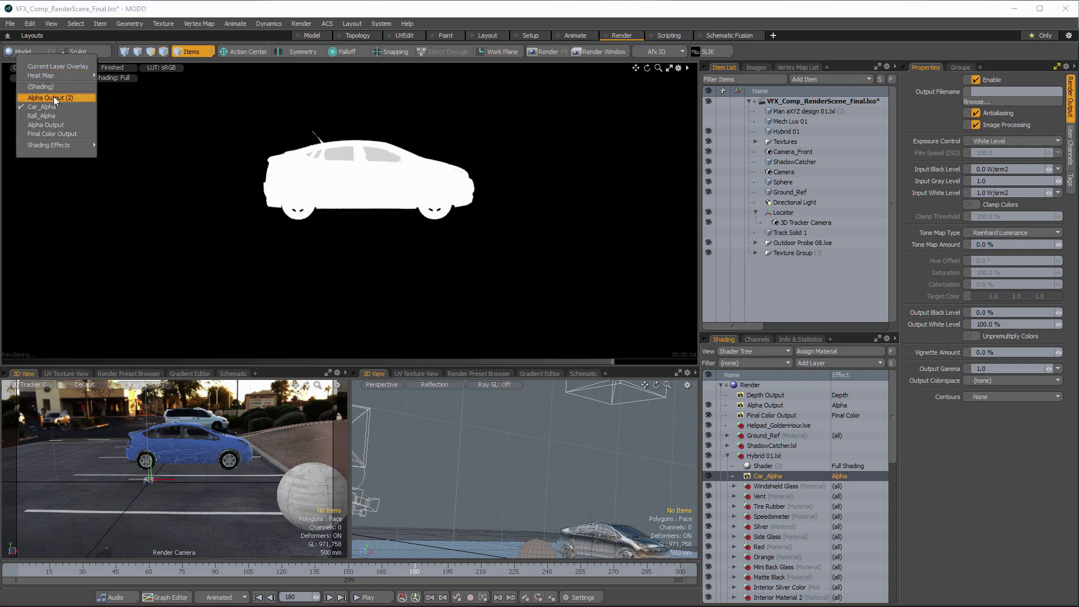
left_click(56, 115)
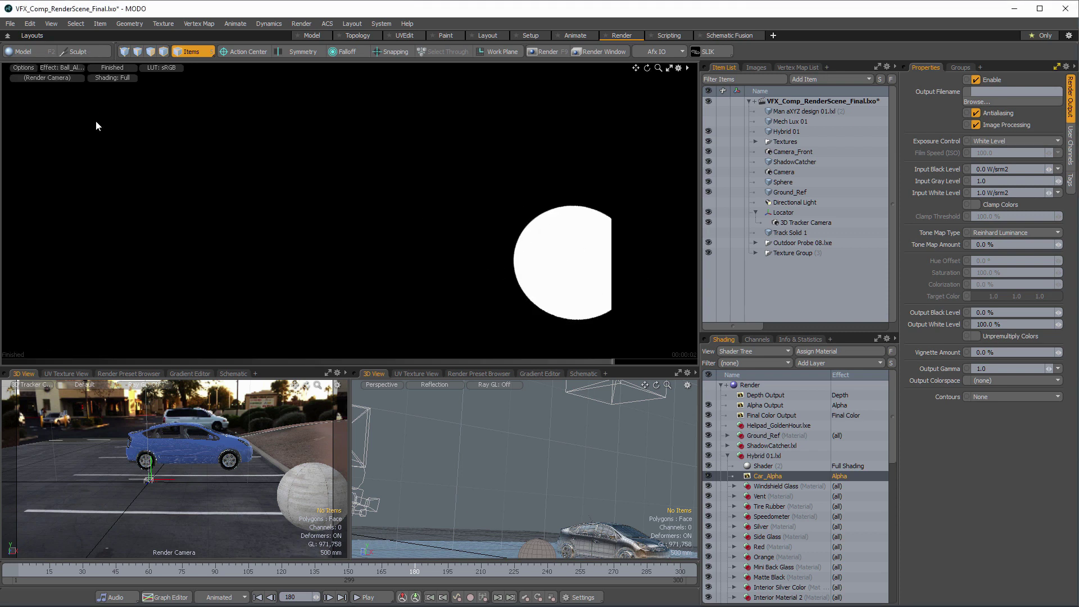
left_click(71, 66)
left_click(76, 105)
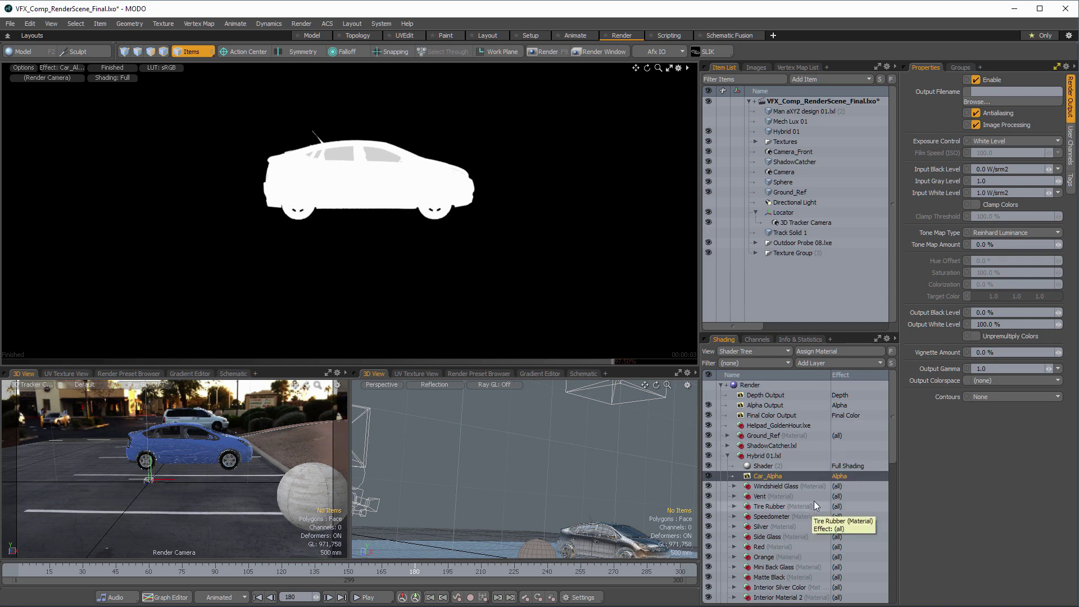
Step: Turn on Visible to Refraction Rays for the first Environment, which holds the parking lot background
scroll(785, 508, "down", 10)
scroll(783, 508, "down", 1)
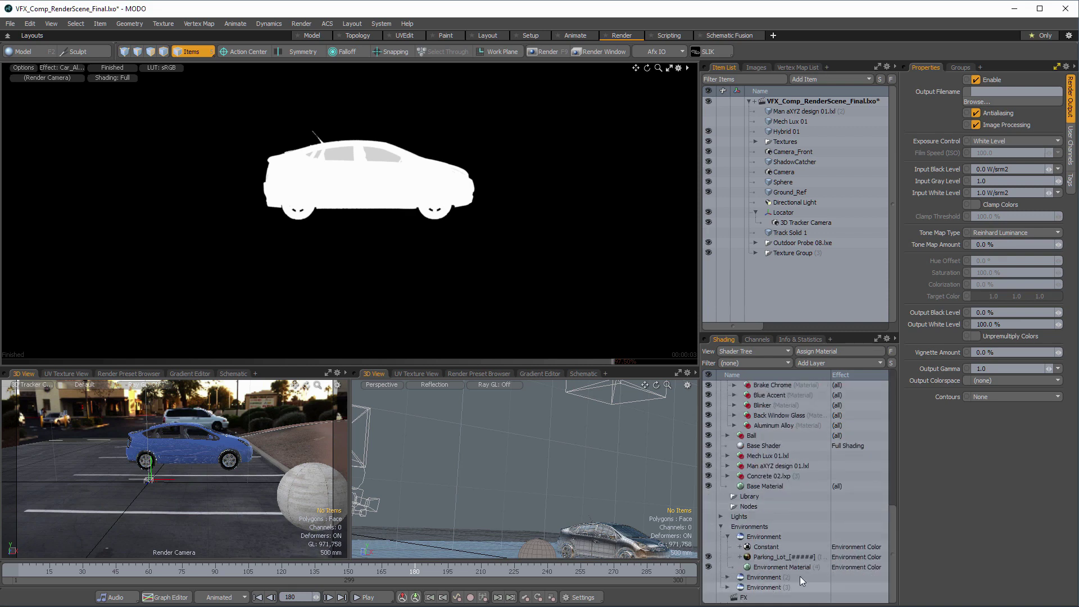
left_click(777, 536)
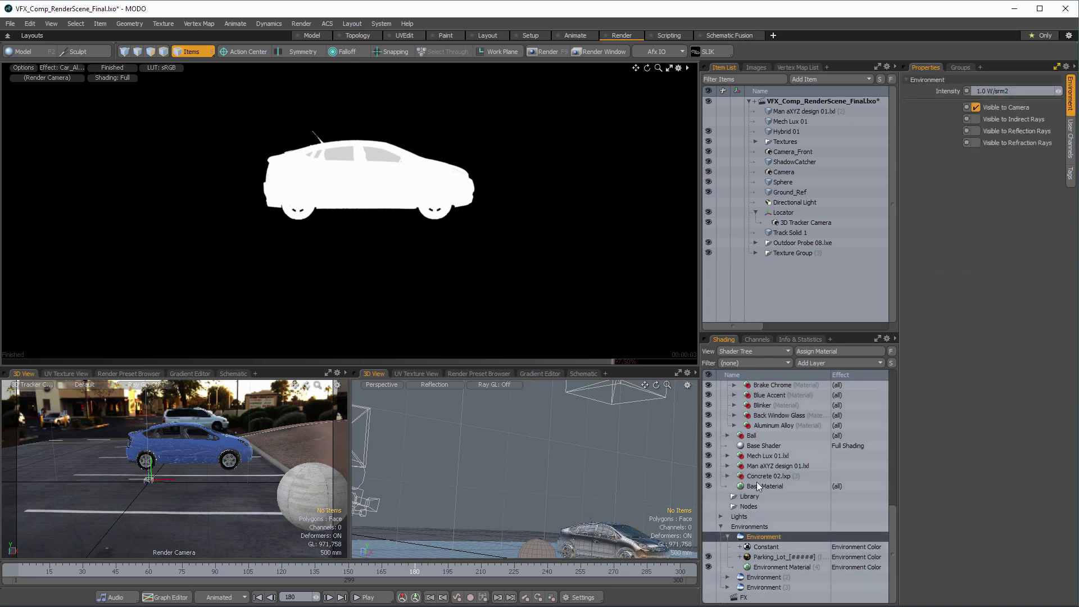
left_click(976, 143)
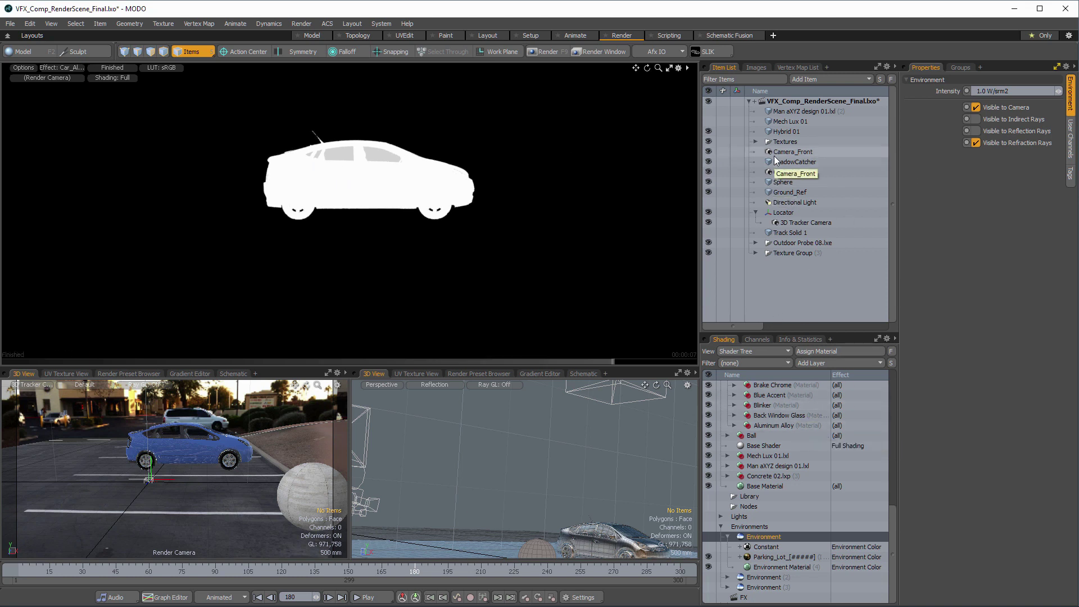
Step: Try the Parking_Lot sequence as the 3D Tracker Camera's background image, then set it back to (none)
left_click(787, 222)
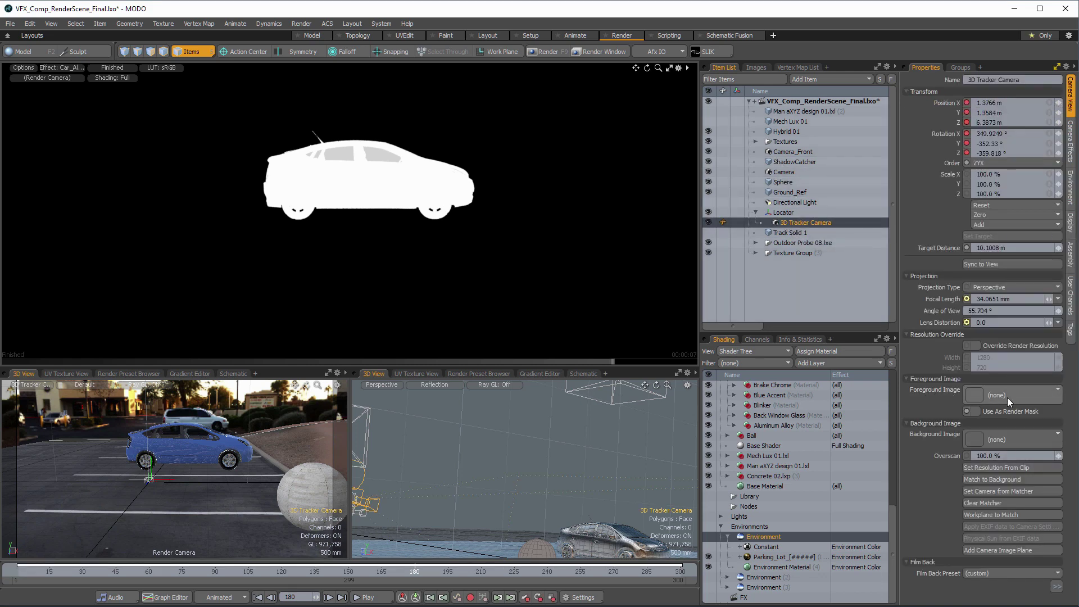
left_click(1011, 439)
left_click(1042, 450)
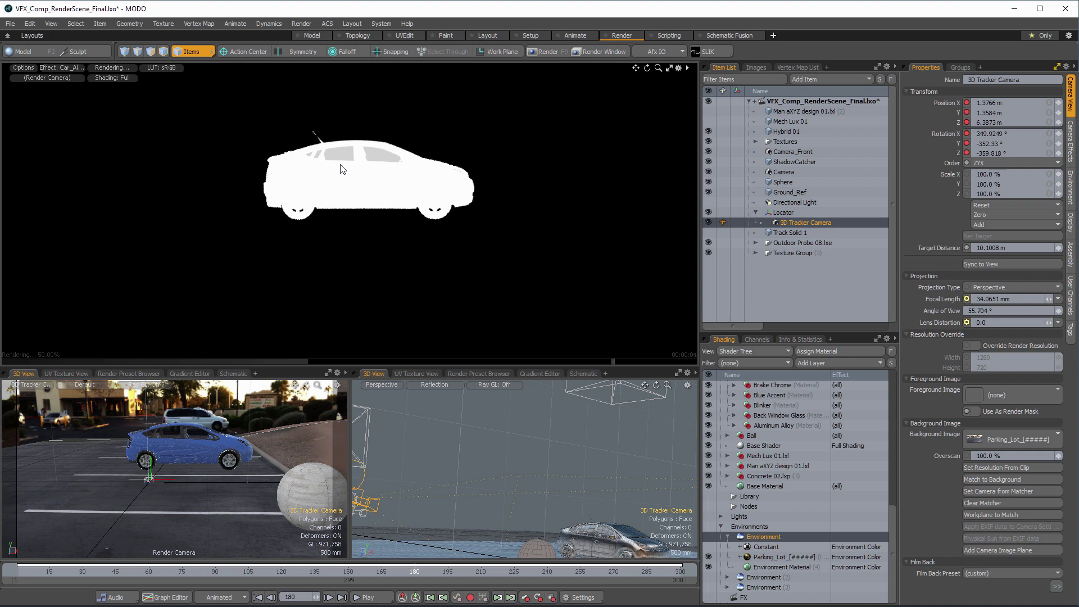
left_click(1023, 439)
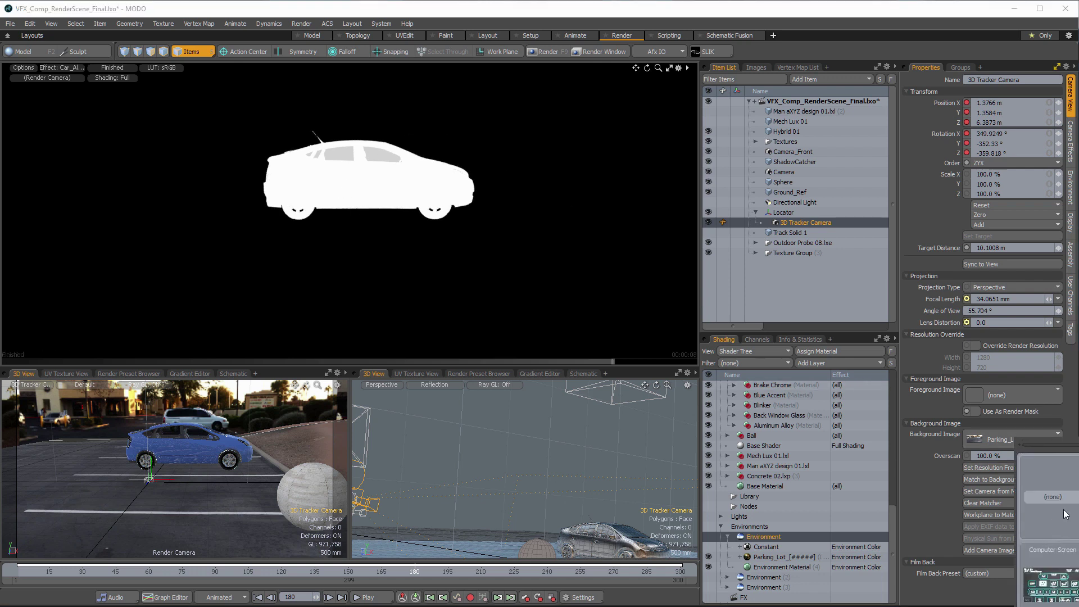
left_click(1064, 514)
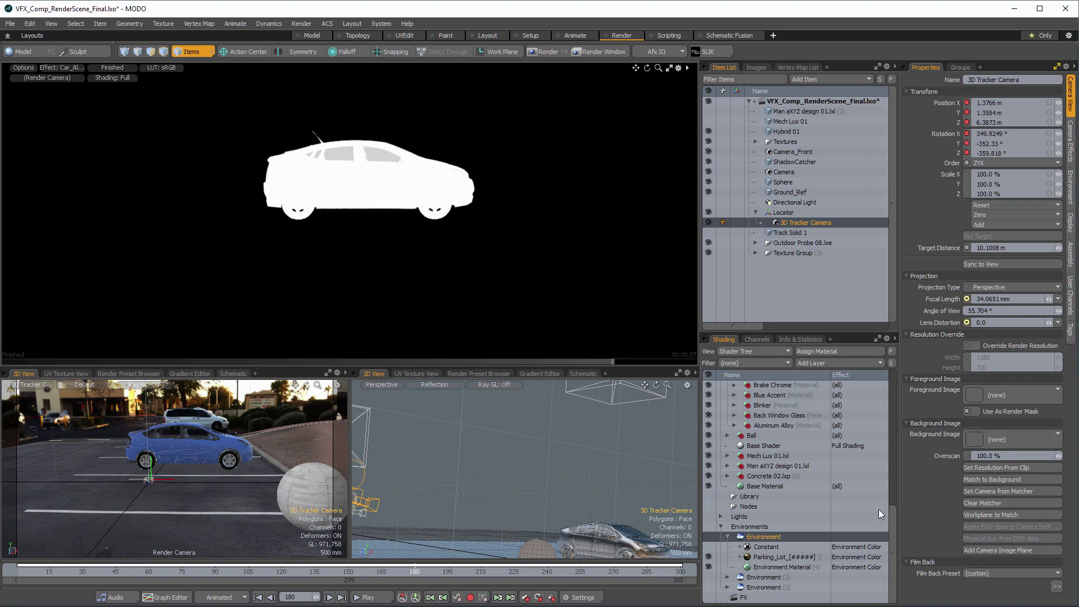
Step: Turn off Visible to Refraction Rays for the first Environment and check the ray visibility settings of the other two Environments
left_click(764, 540)
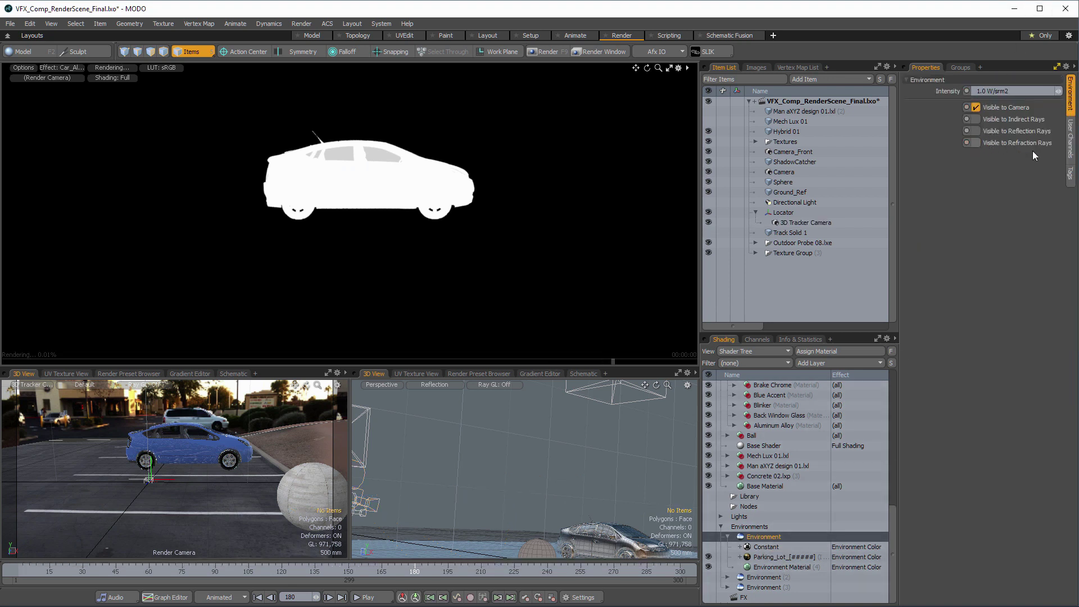
left_click(770, 577)
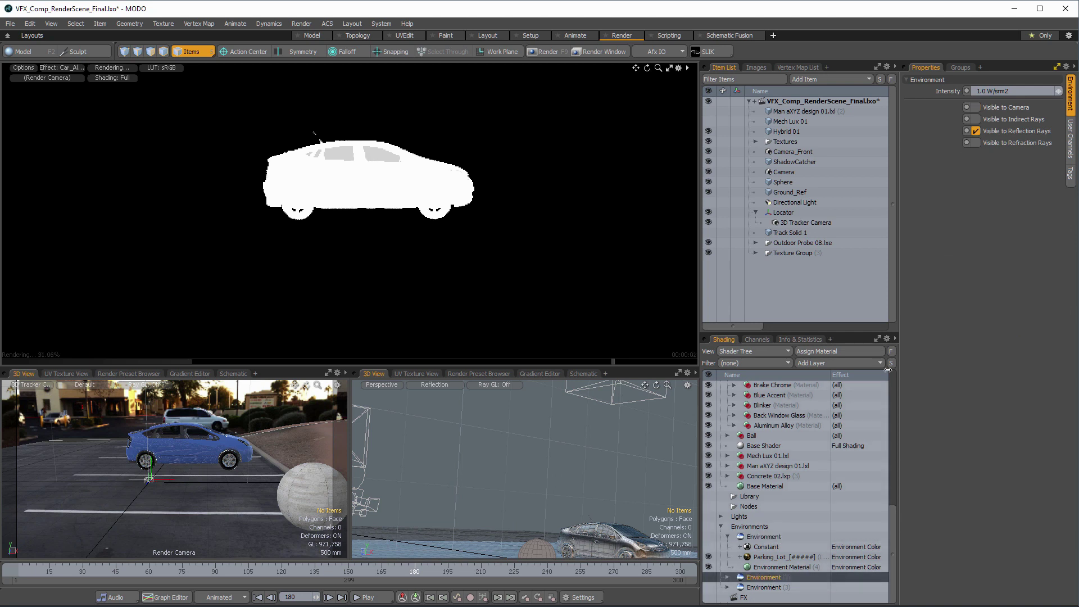
left_click(757, 539)
left_click(763, 578)
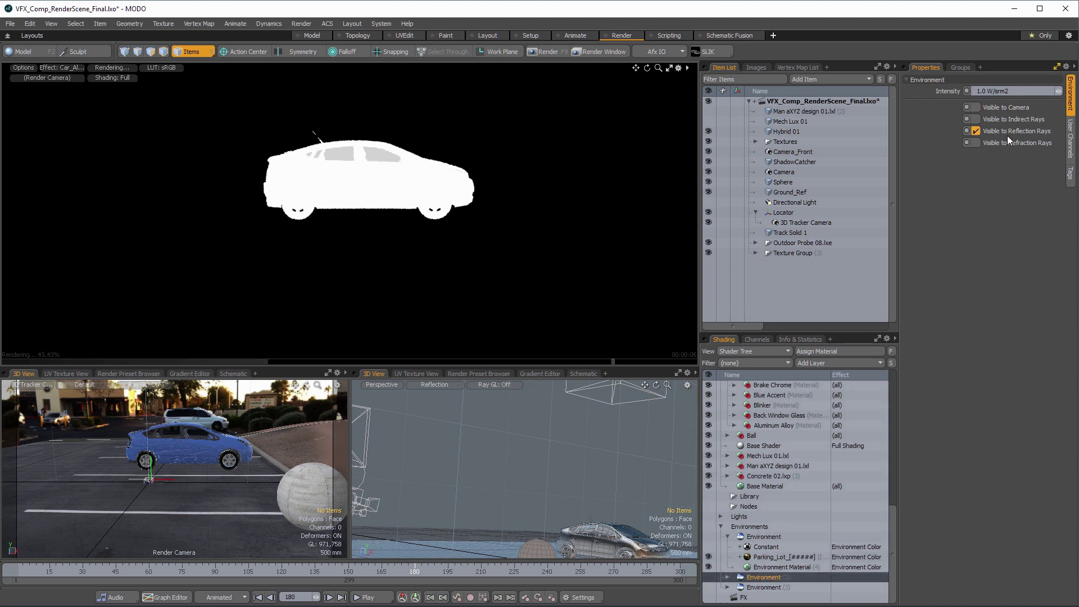
left_click(762, 587)
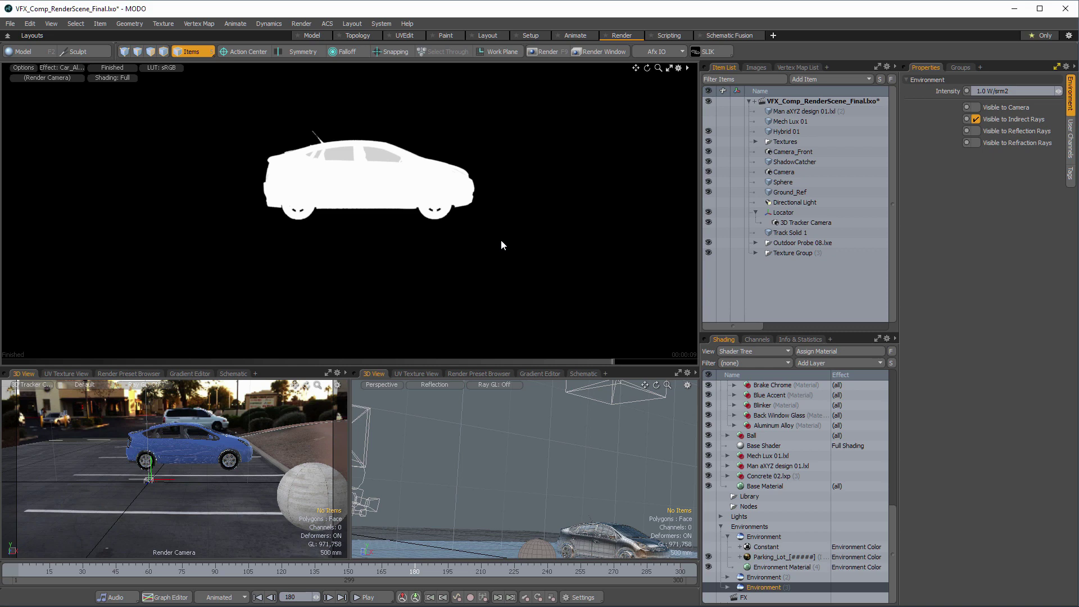
Step: Switch the render preview to the Final Color Output pass
left_click(69, 69)
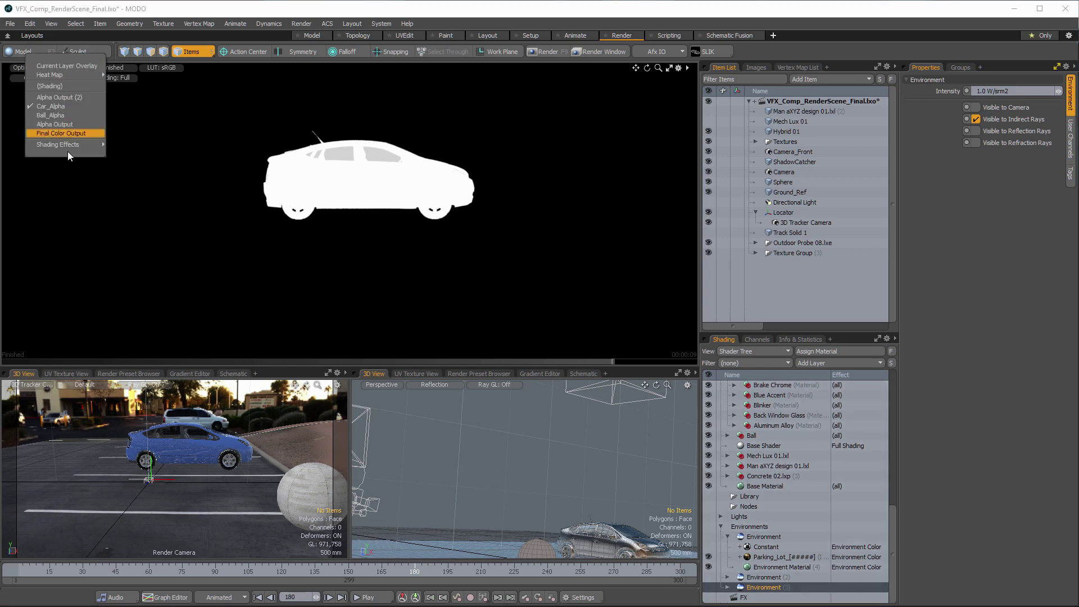
left_click(63, 134)
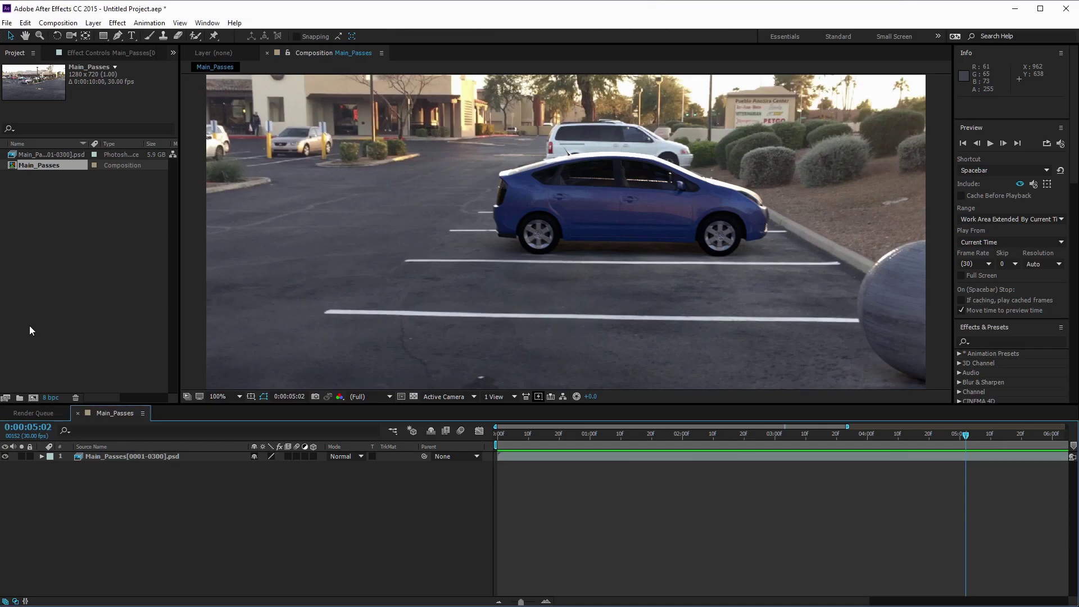
Step: Switch to After Effects and create a new, empty project
left_click(7, 23)
mouse_move(28, 35)
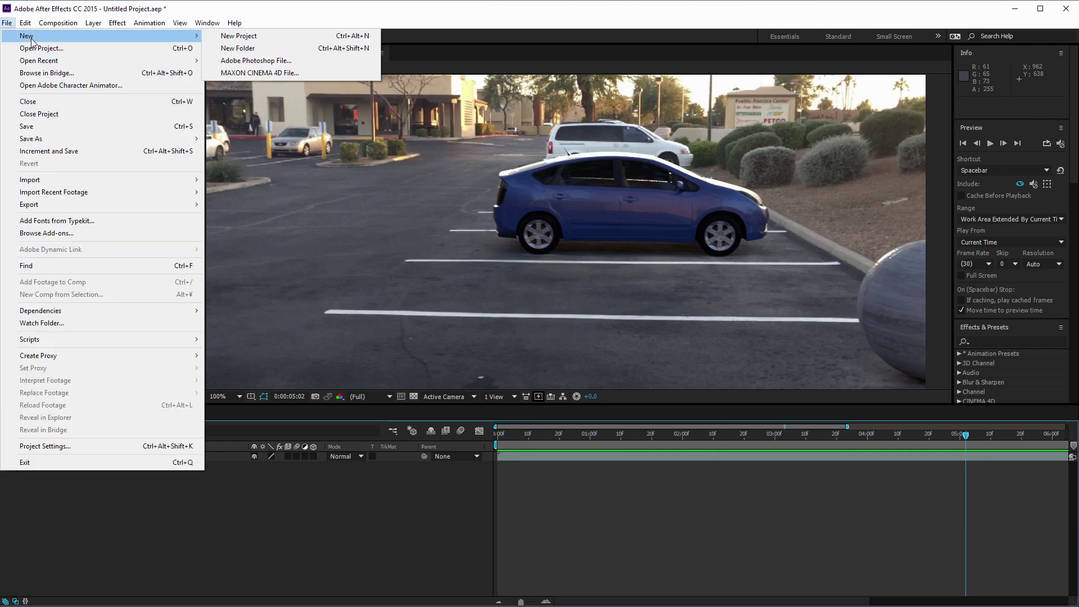
left_click(236, 36)
left_click(551, 323)
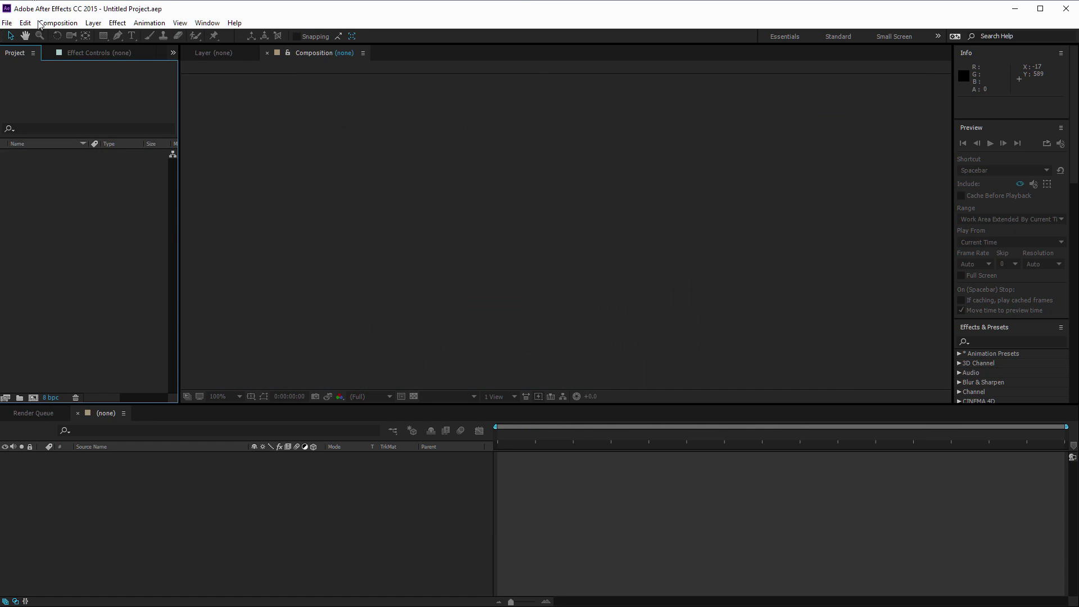
Step: Import the Parking_Lot PNG sequence as footage, starting at Parking_Lot_00000.png in the 10_VFX_Composite_1 Sequence folder
key("ctrl+alt+i")
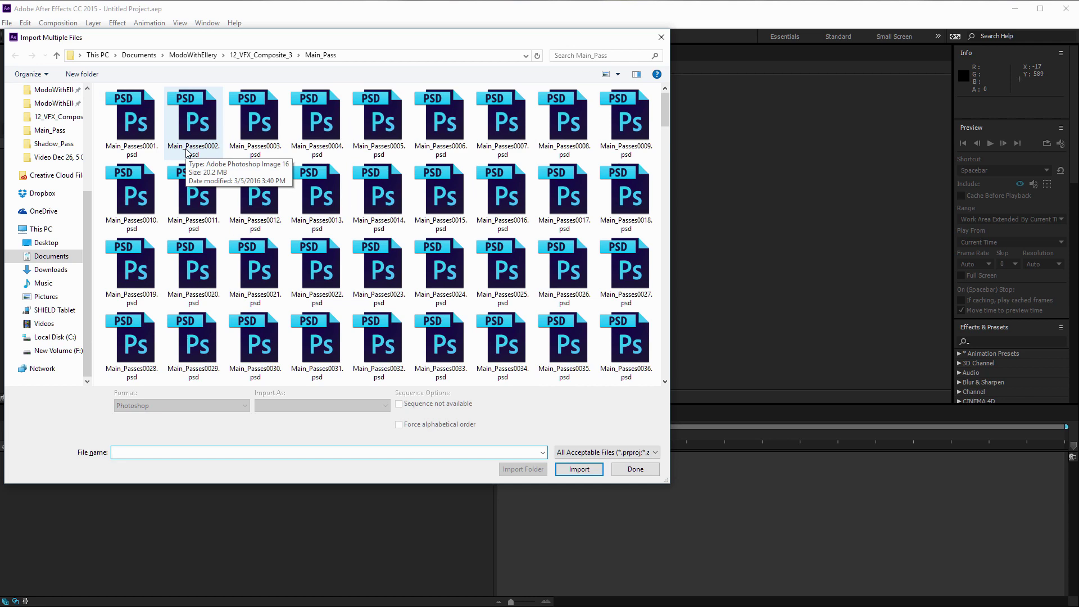
left_click(197, 56)
double_click(207, 211)
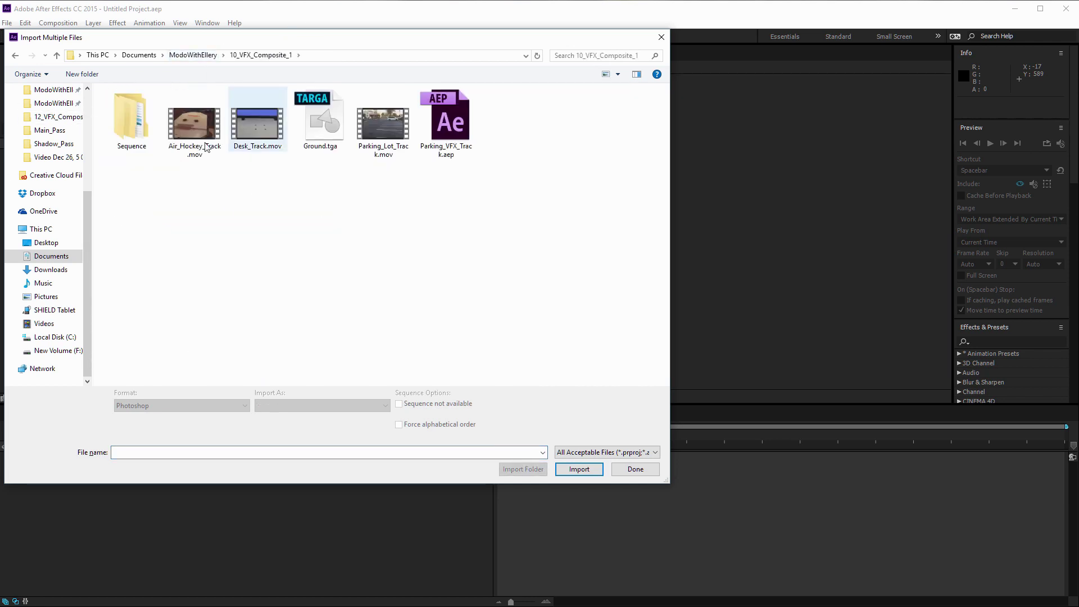
double_click(139, 134)
double_click(140, 141)
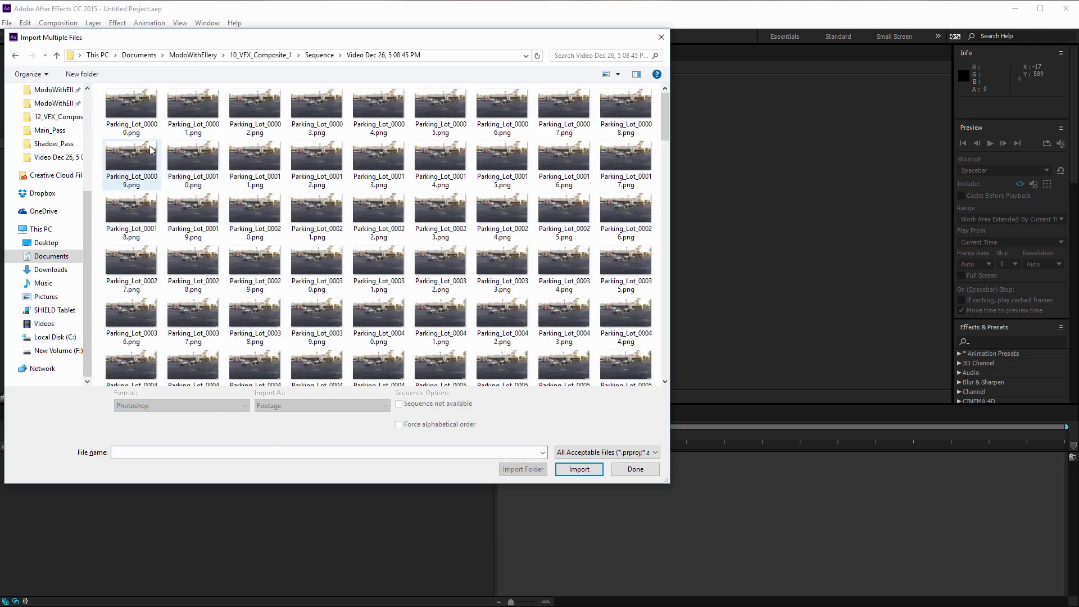
left_click(124, 97)
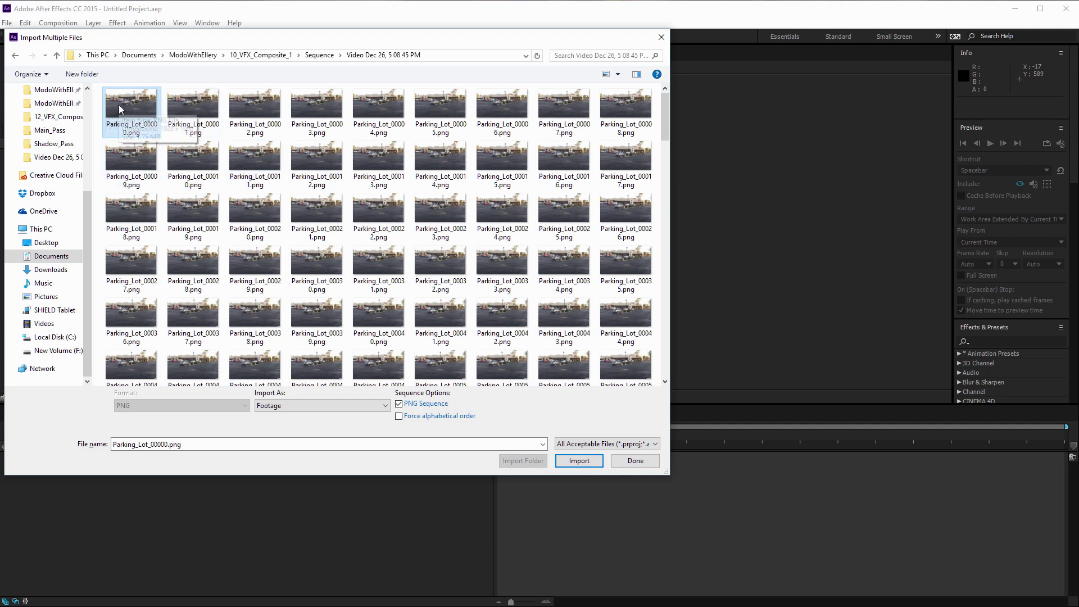
left_click(583, 461)
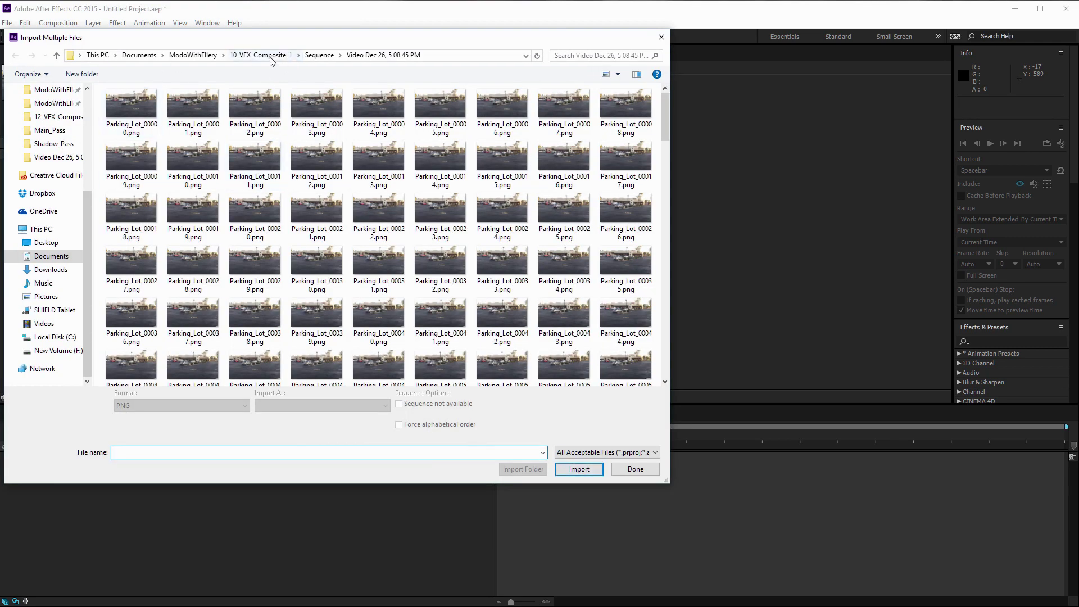
Step: Import the Targa sequence starting at Lot_ShadowFinal Color Output0001.tga from 12_VFX_Composite_3's Shadow_Pass folder, with its alpha ignored
left_click(189, 55)
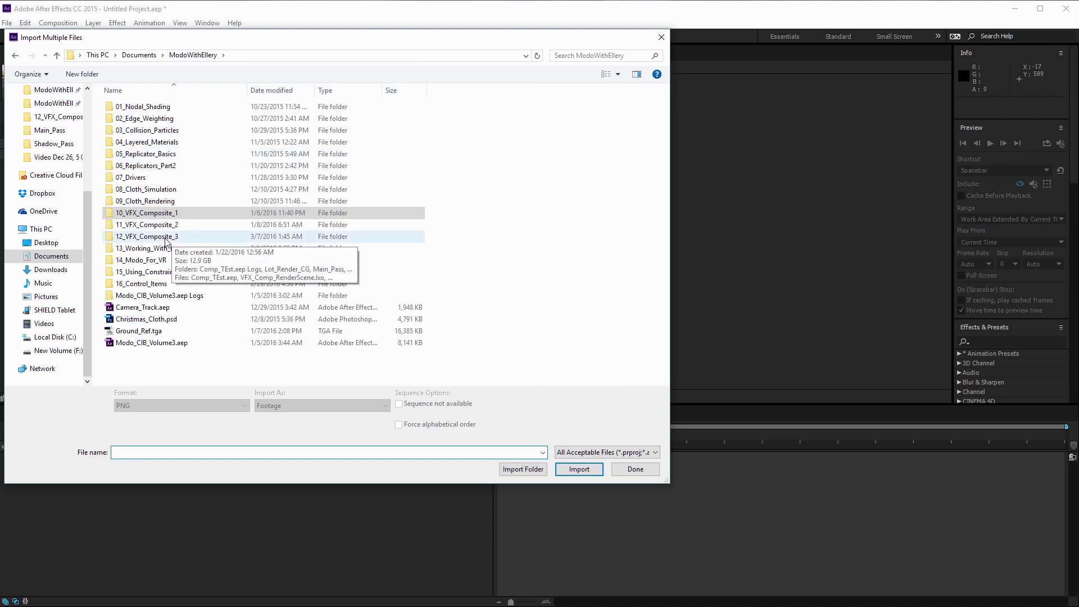
double_click(166, 239)
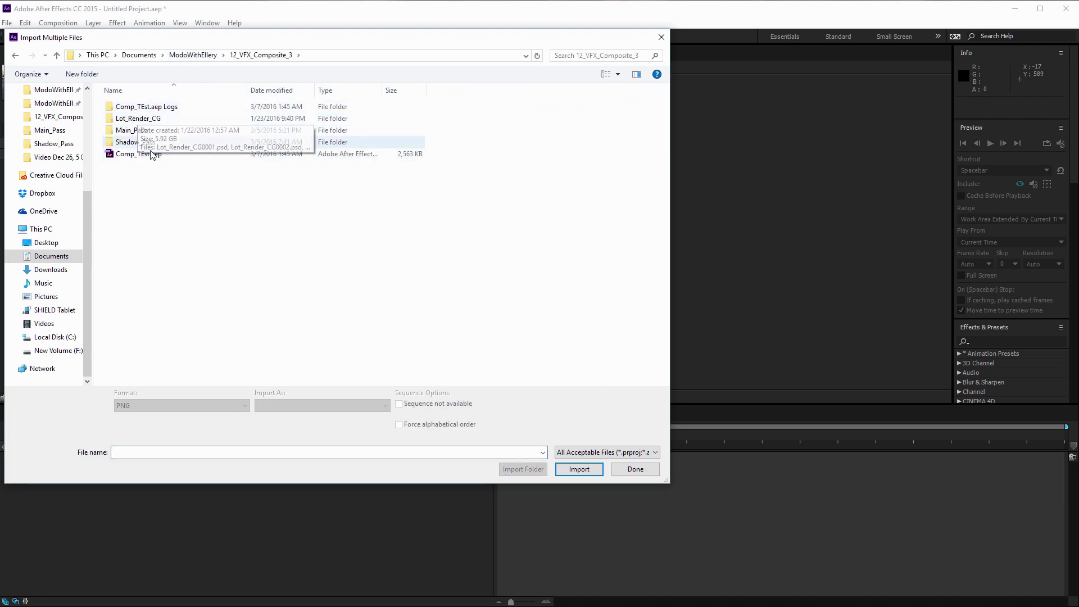
double_click(135, 142)
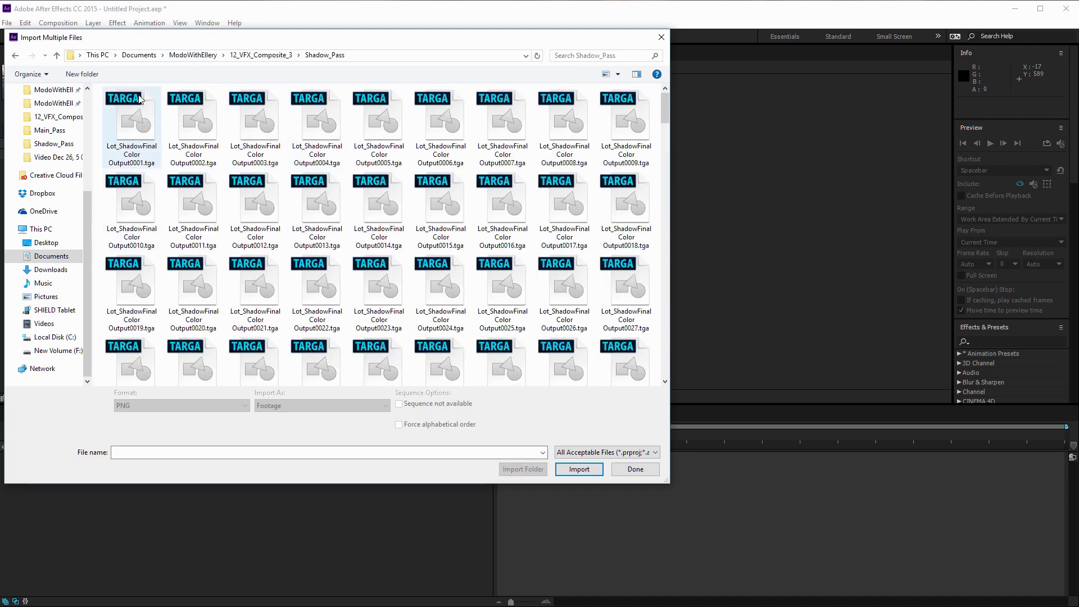
left_click(139, 99)
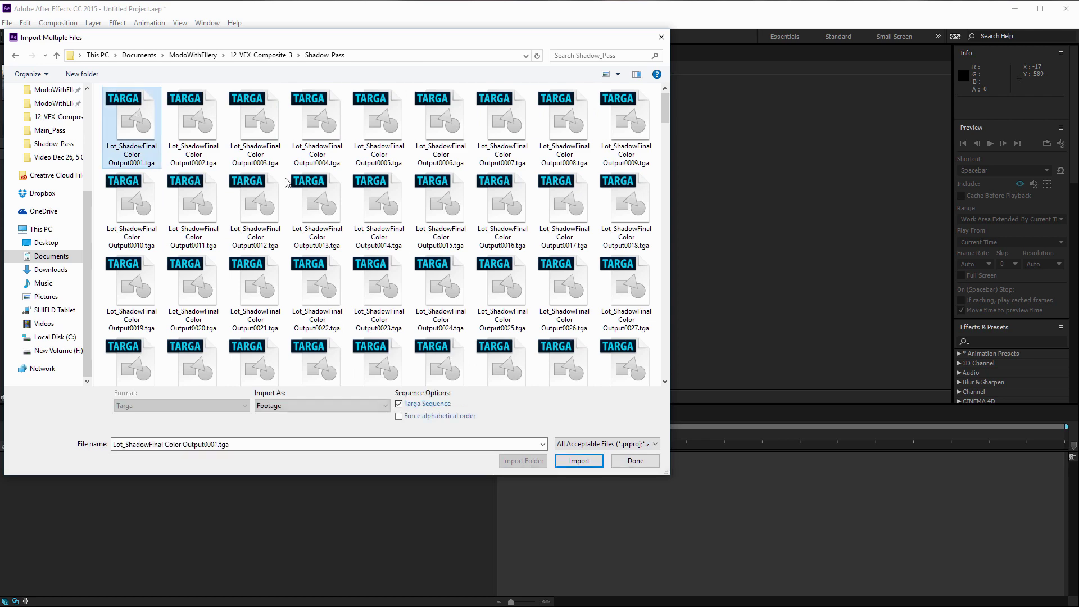
left_click(579, 460)
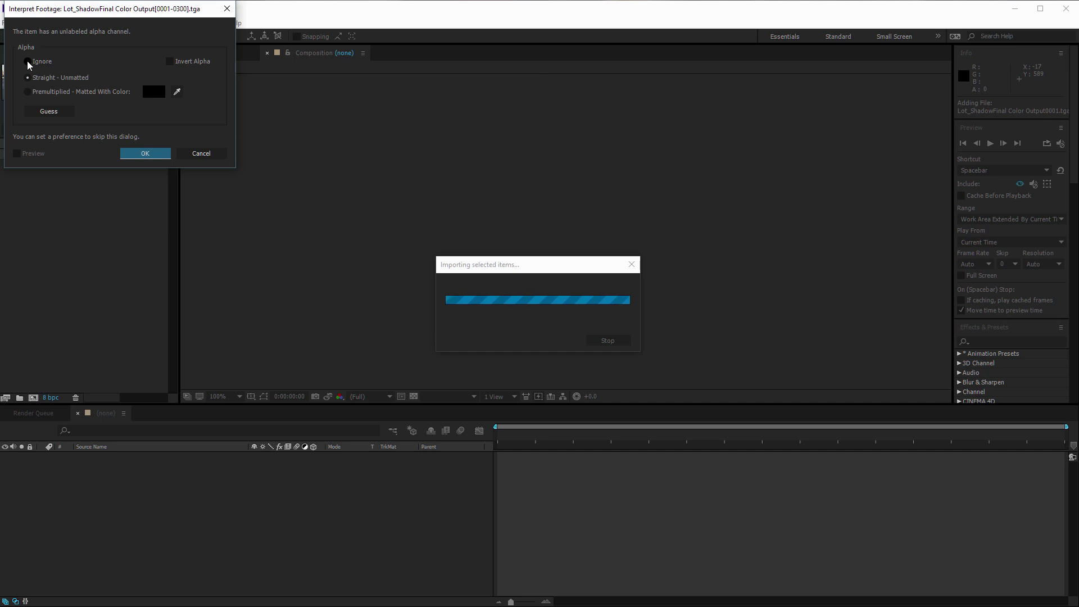
left_click(27, 62)
left_click(145, 154)
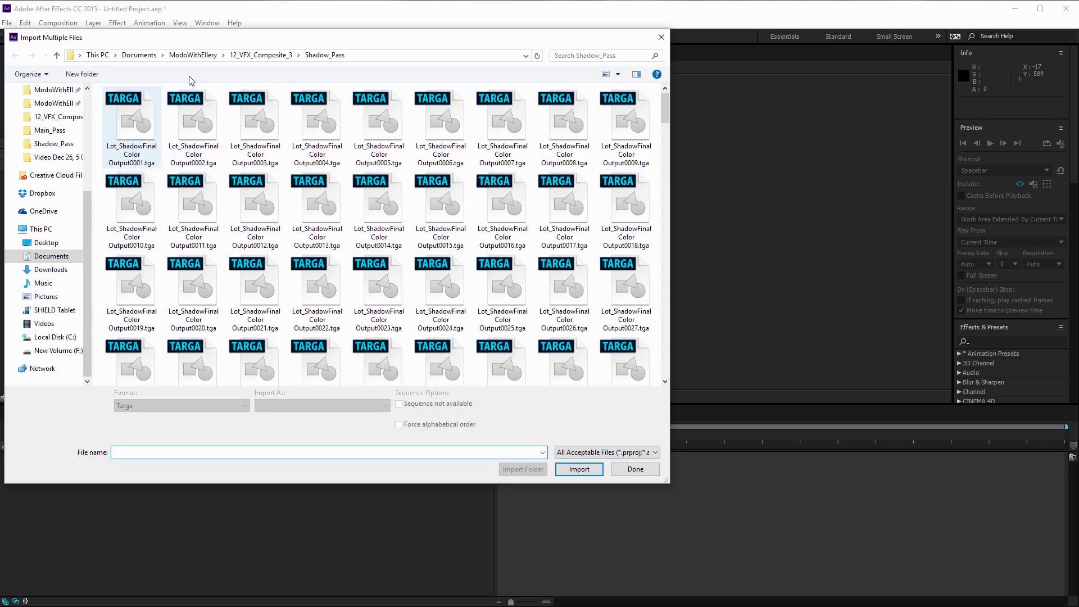
Step: Import the Main_Passes0001.psd sequence from the Main_Pass folder as footage, using only its Final Color Output layer
left_click(256, 56)
double_click(218, 141)
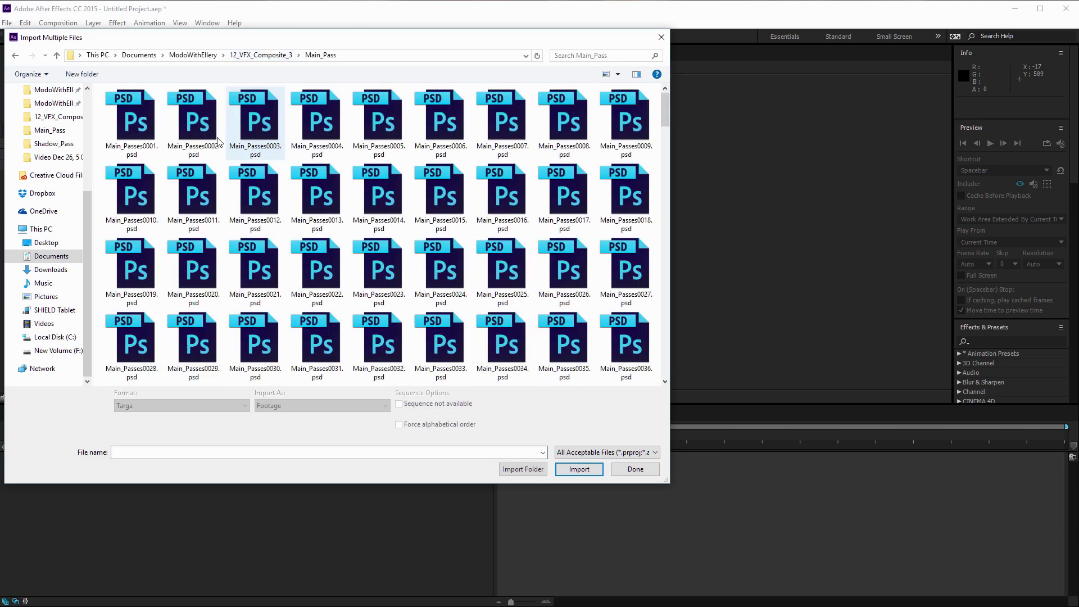
left_click(134, 124)
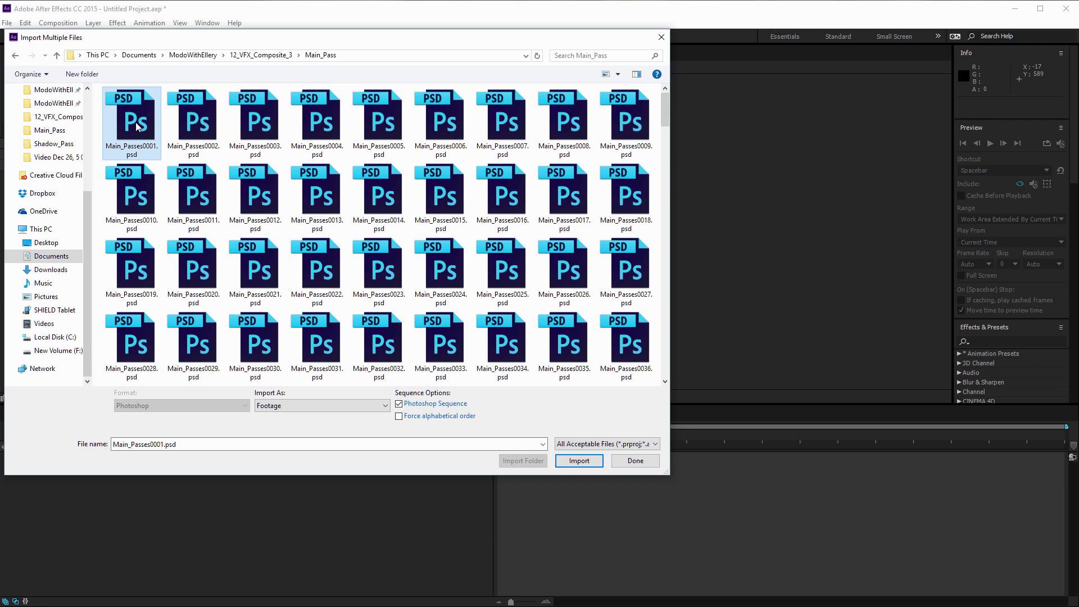
left_click(578, 460)
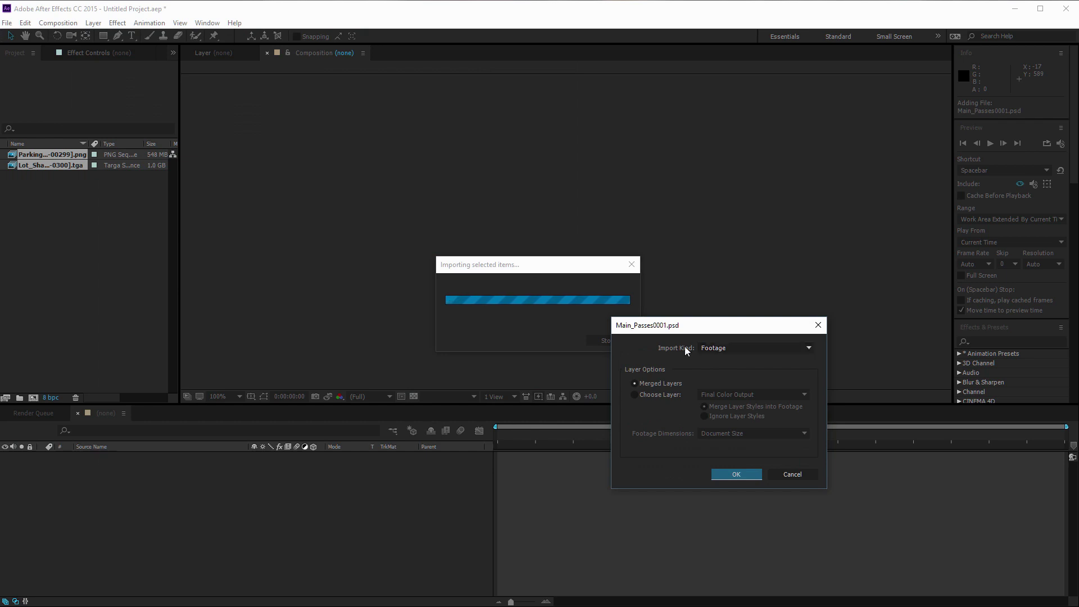
left_click(729, 348)
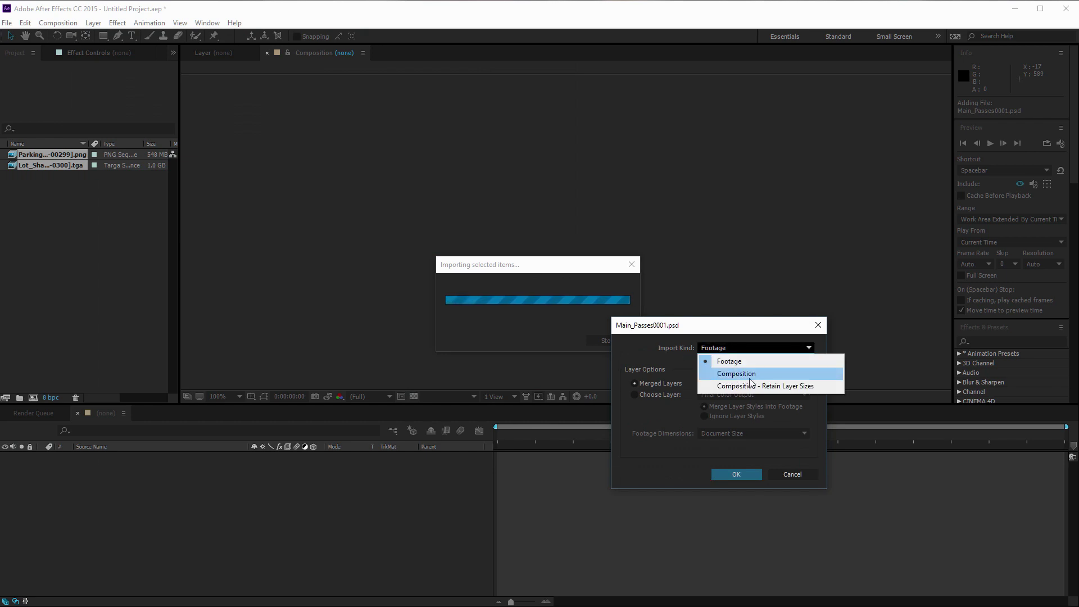
left_click(662, 355)
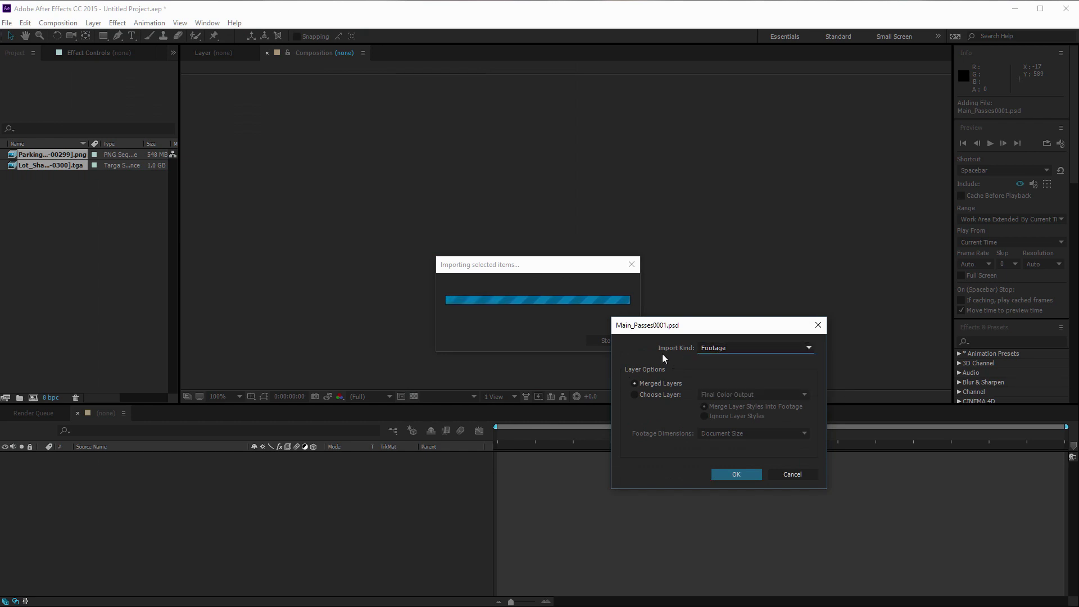
left_click(633, 394)
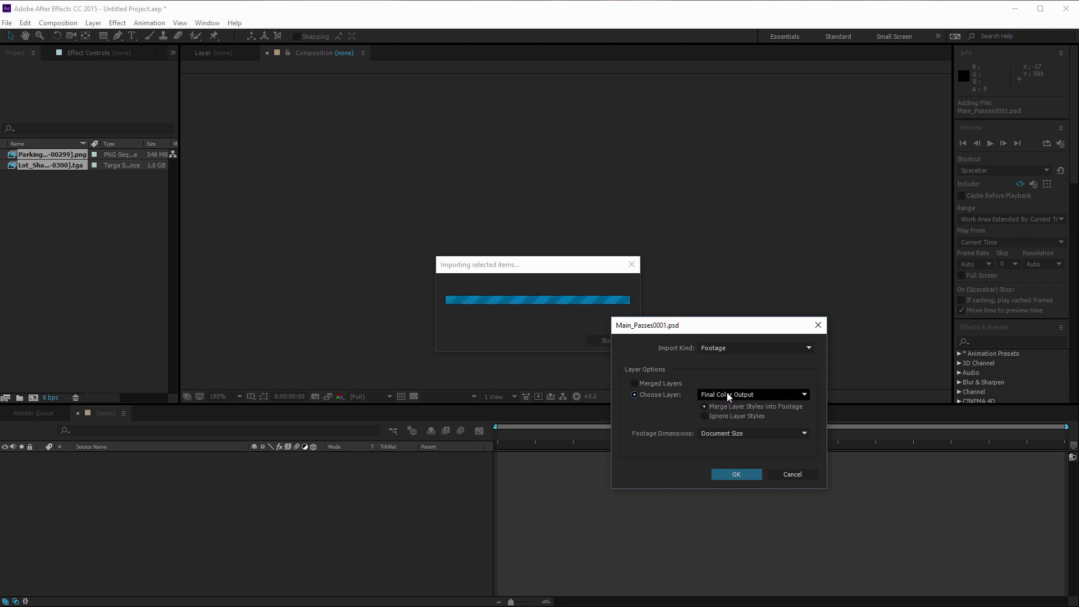
left_click(735, 474)
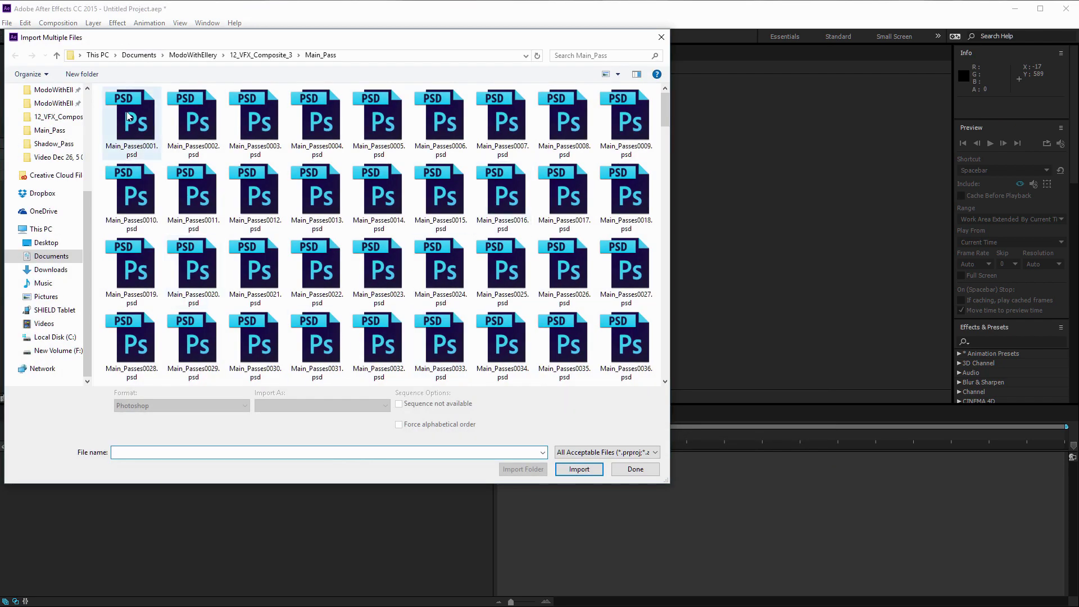
Step: Import the Main_Passes0001.psd sequence again as footage, this time using only its Car_Alpha layer
left_click(128, 116)
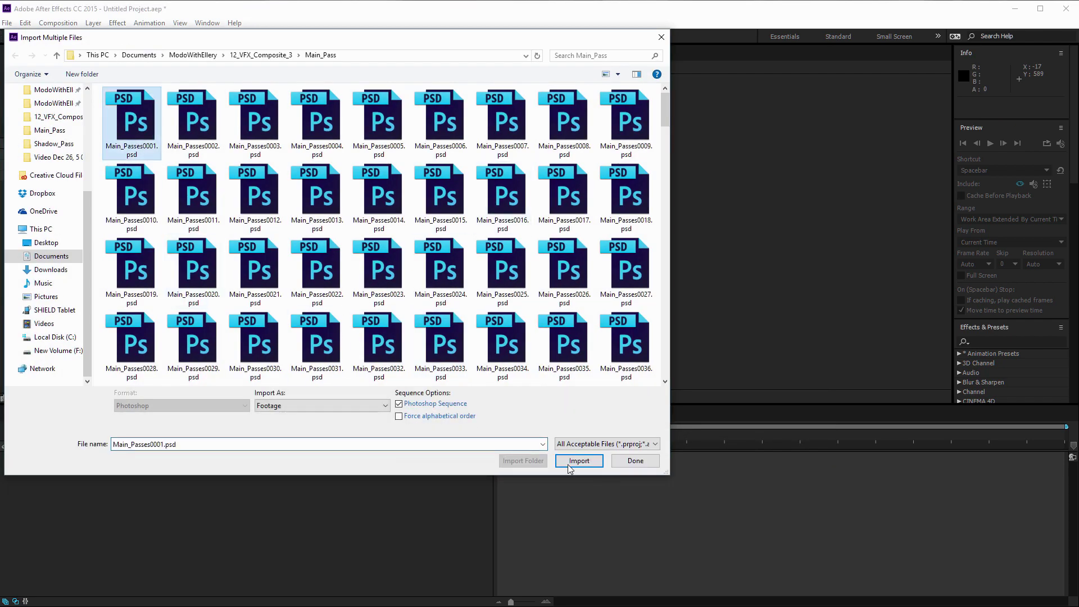
left_click(578, 469)
left_click(634, 394)
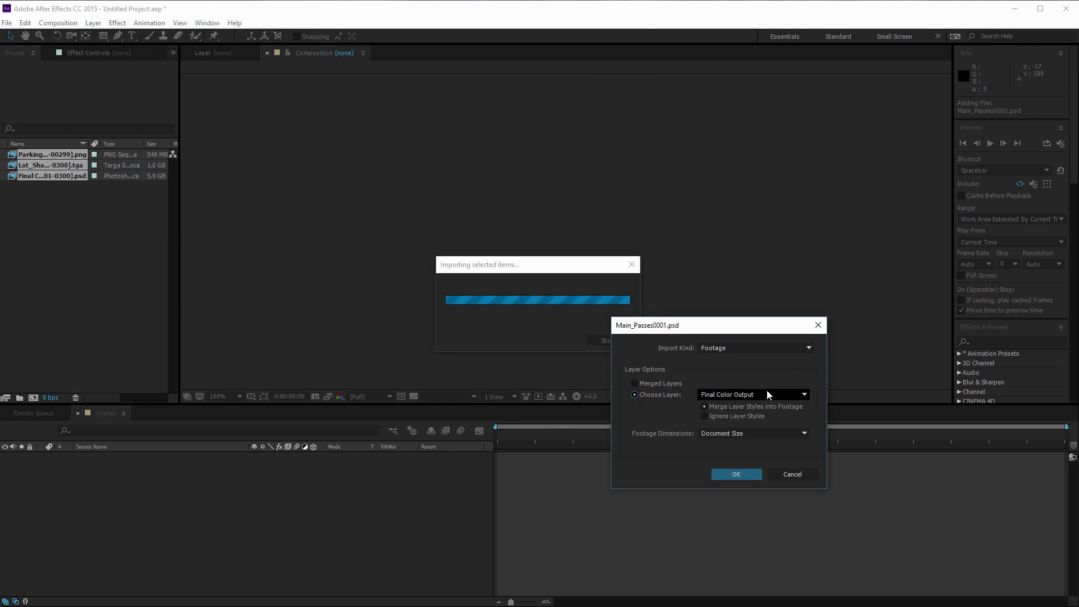
left_click(767, 393)
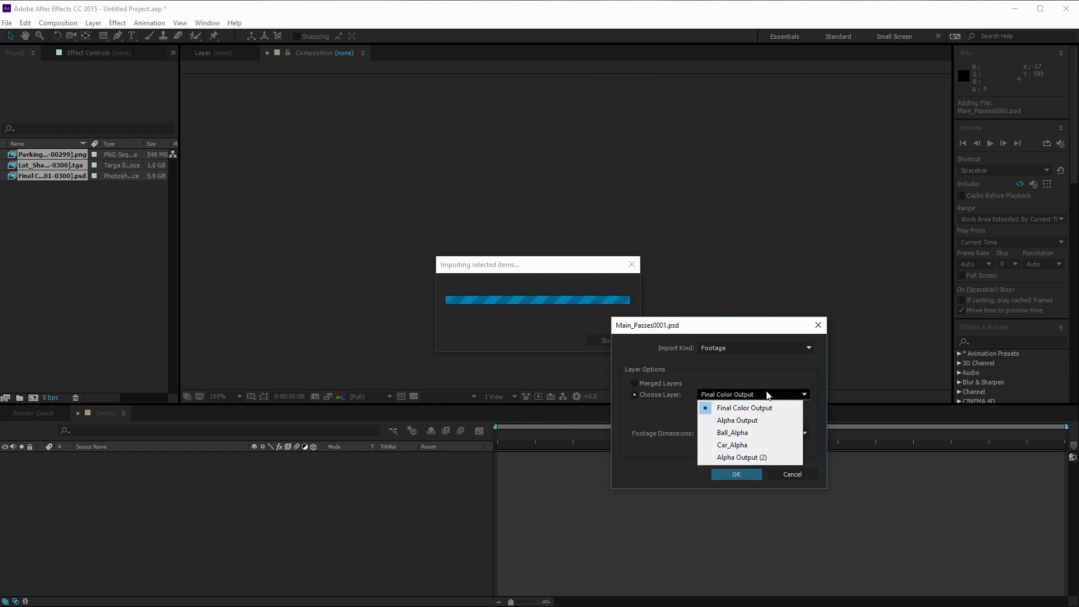
left_click(766, 444)
left_click(731, 473)
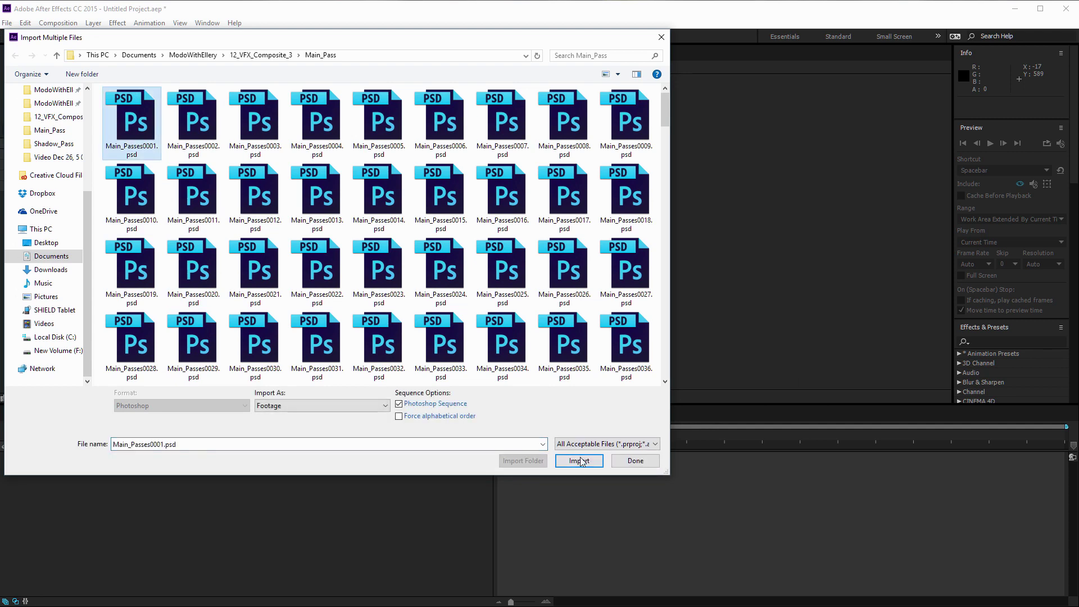
Step: Import the Main_Passes0001.psd sequence once more as footage, using only its Ball_Alpha layer, and finish the multiple-file import
left_click(581, 461)
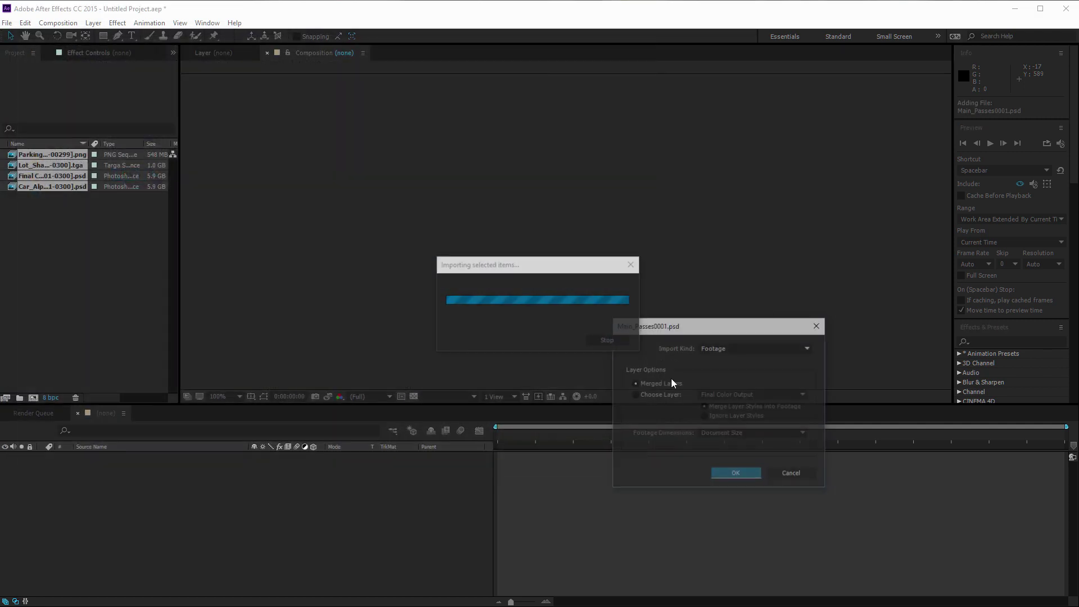
left_click(634, 394)
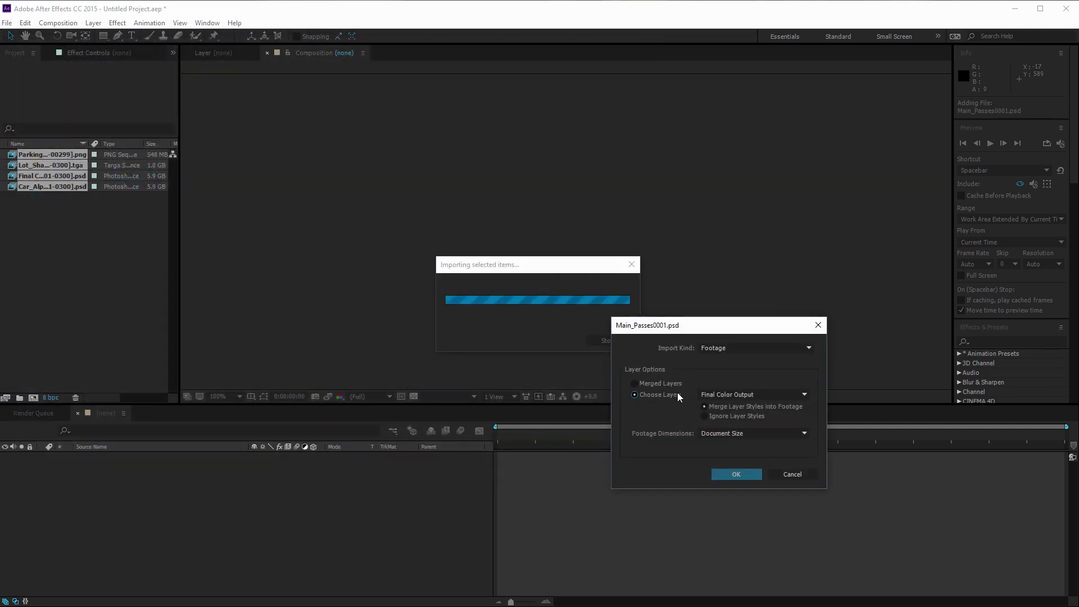
left_click(744, 393)
left_click(733, 432)
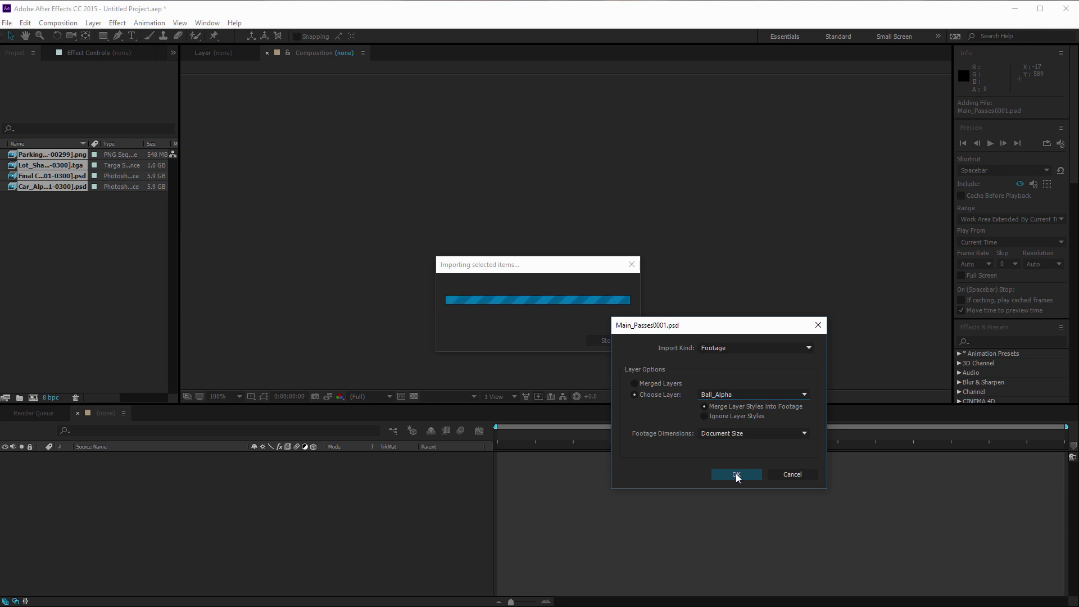
left_click(737, 474)
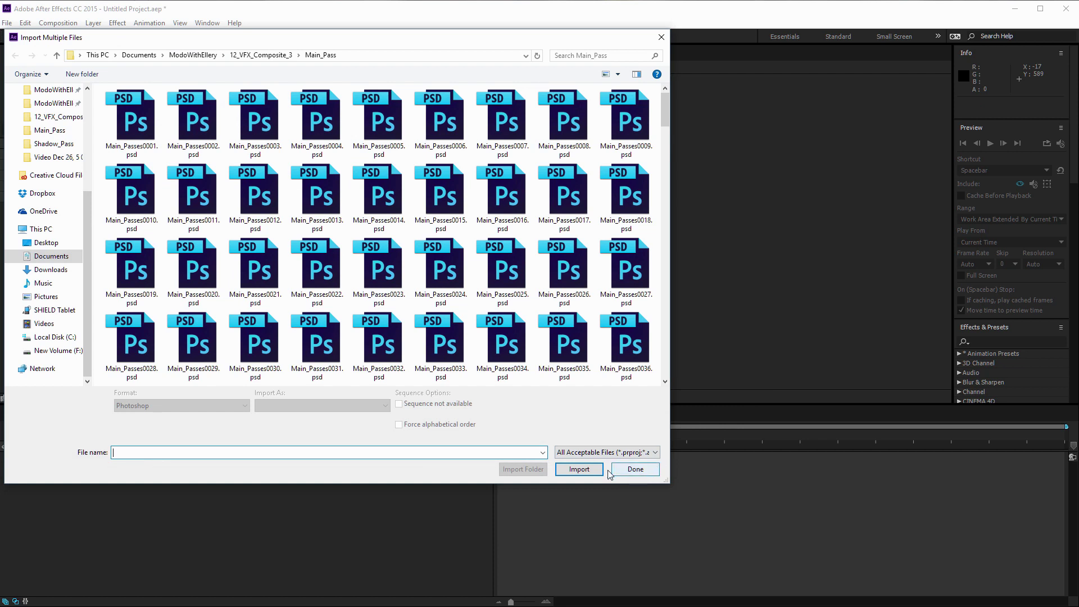
left_click(635, 469)
left_click(79, 276)
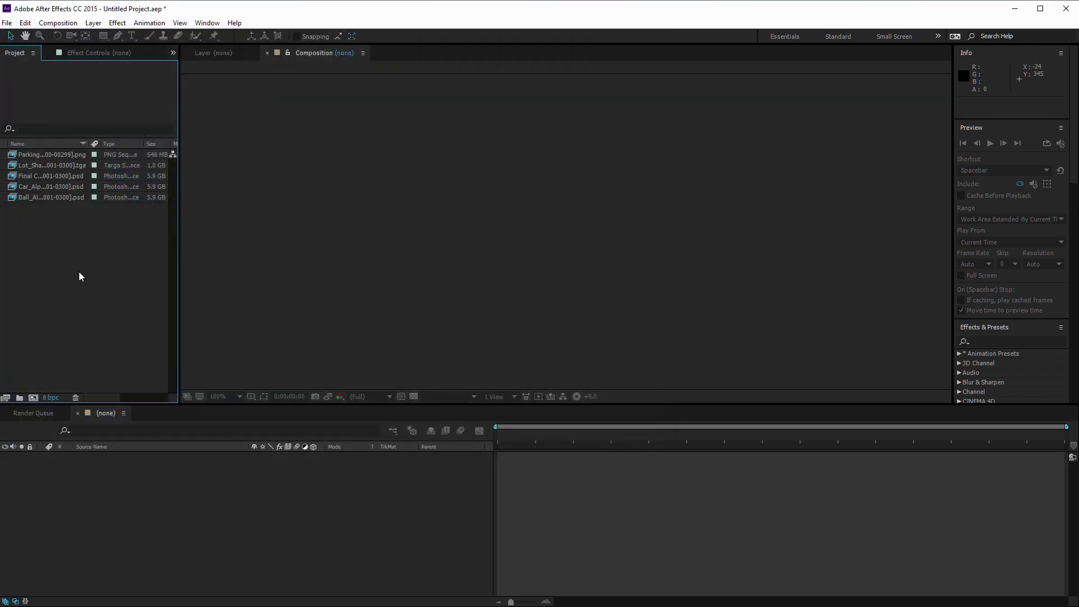
Step: Review the details of each imported sequence and scrub through the Car_Alpha footage to 0:00:05:13 to examine the car matte
left_click(26, 154)
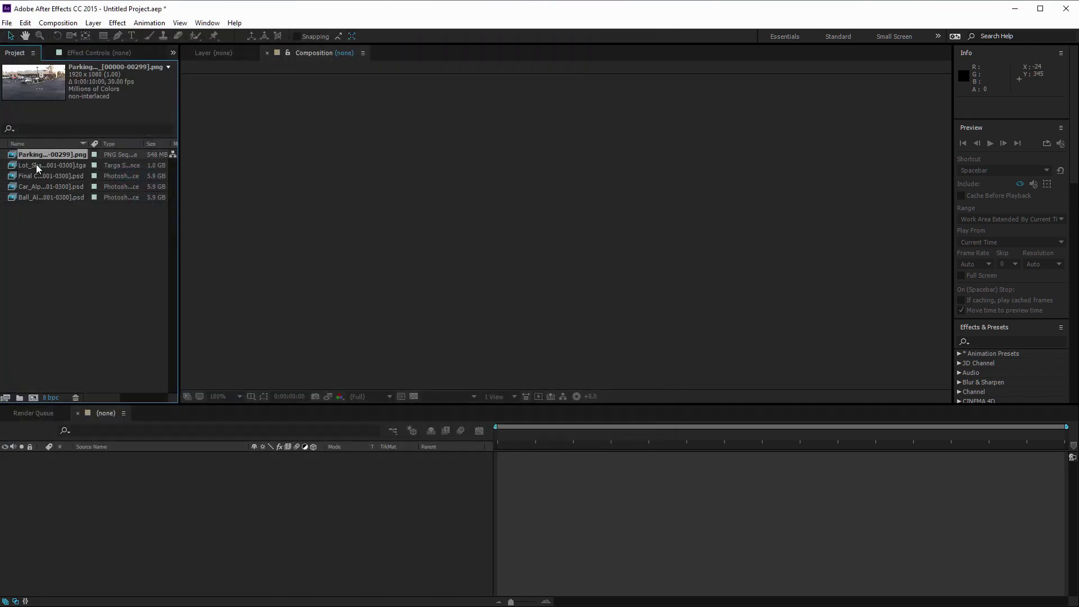
left_click(36, 168)
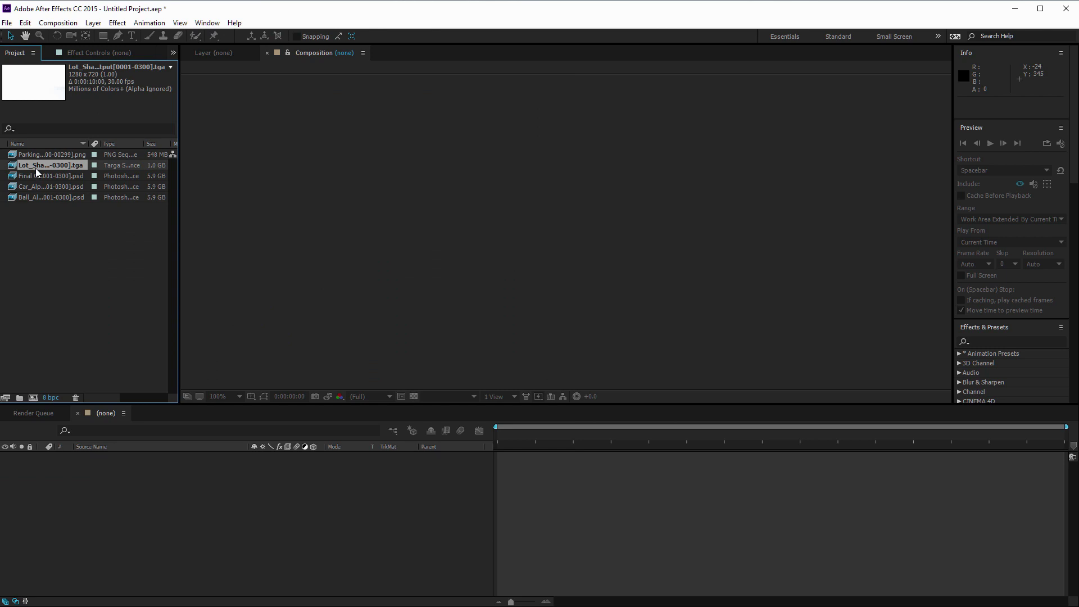
left_click(38, 176)
left_click(43, 187)
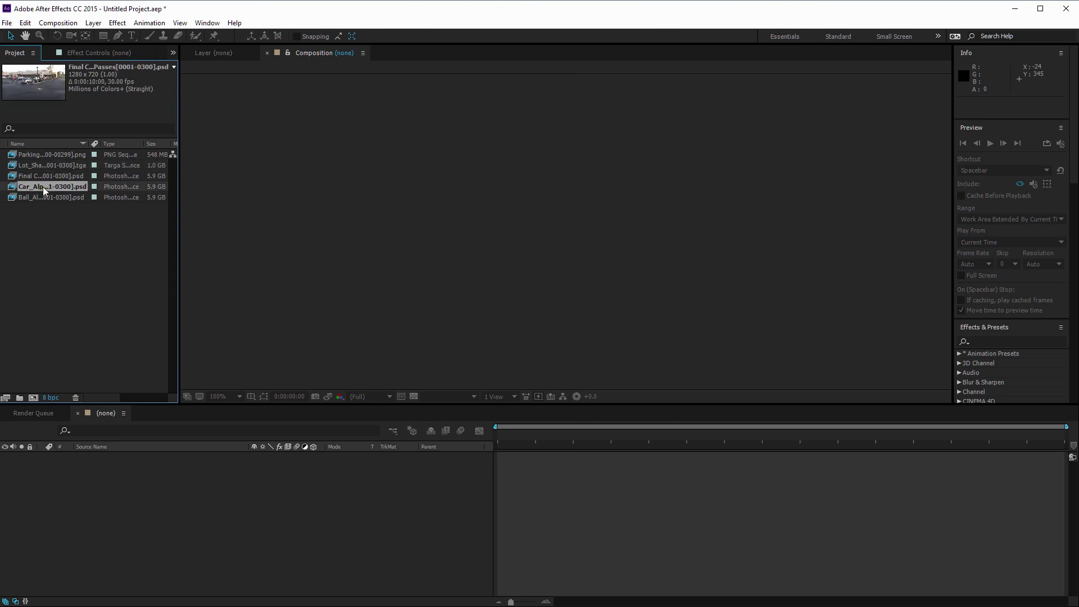
left_click(46, 198)
left_click(3, 215)
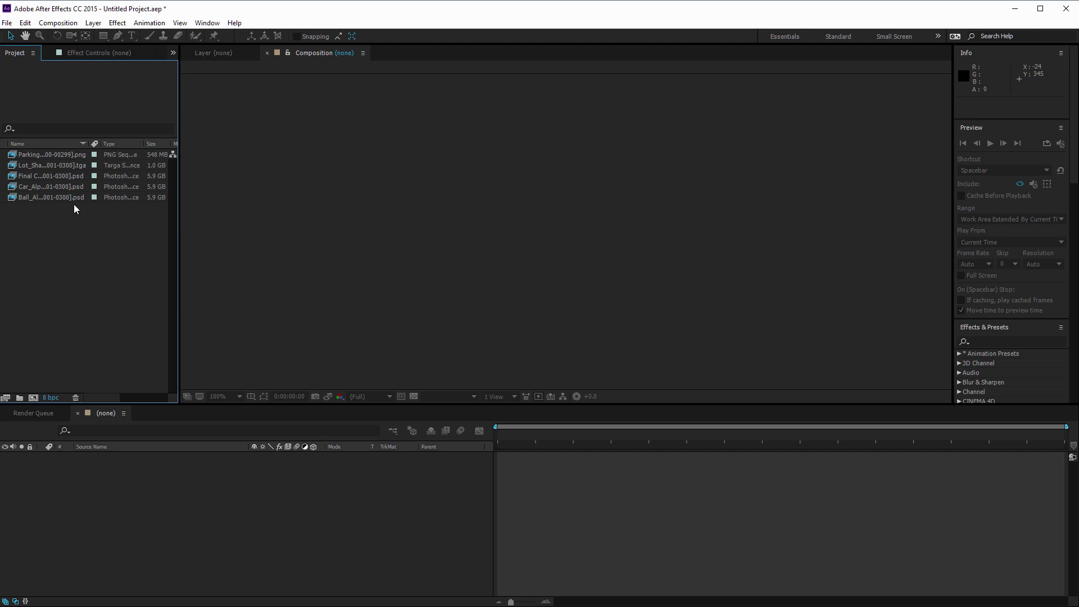
left_click(14, 186)
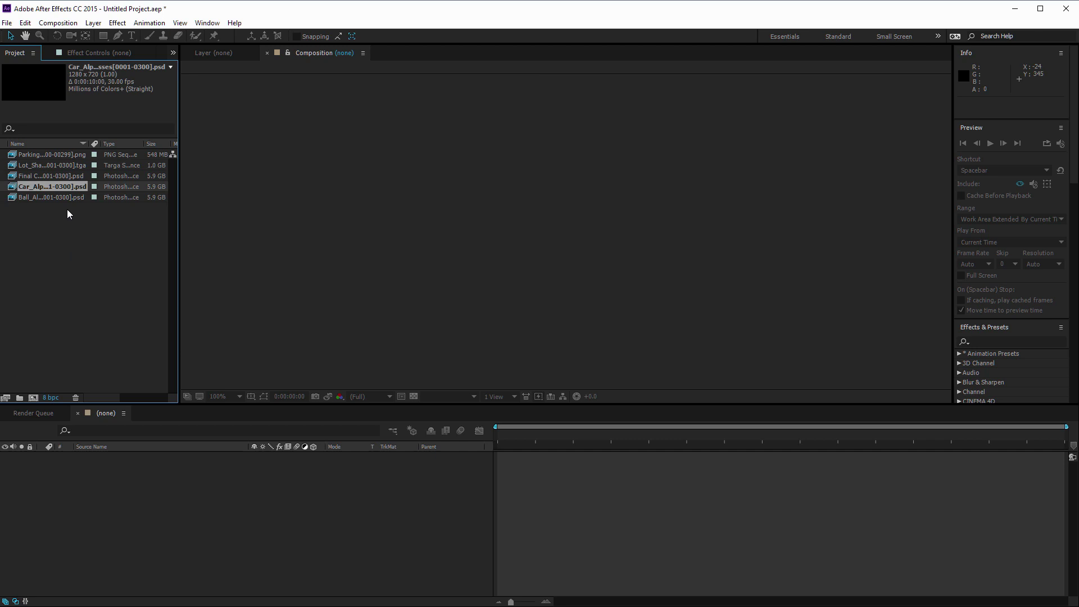
double_click(16, 188)
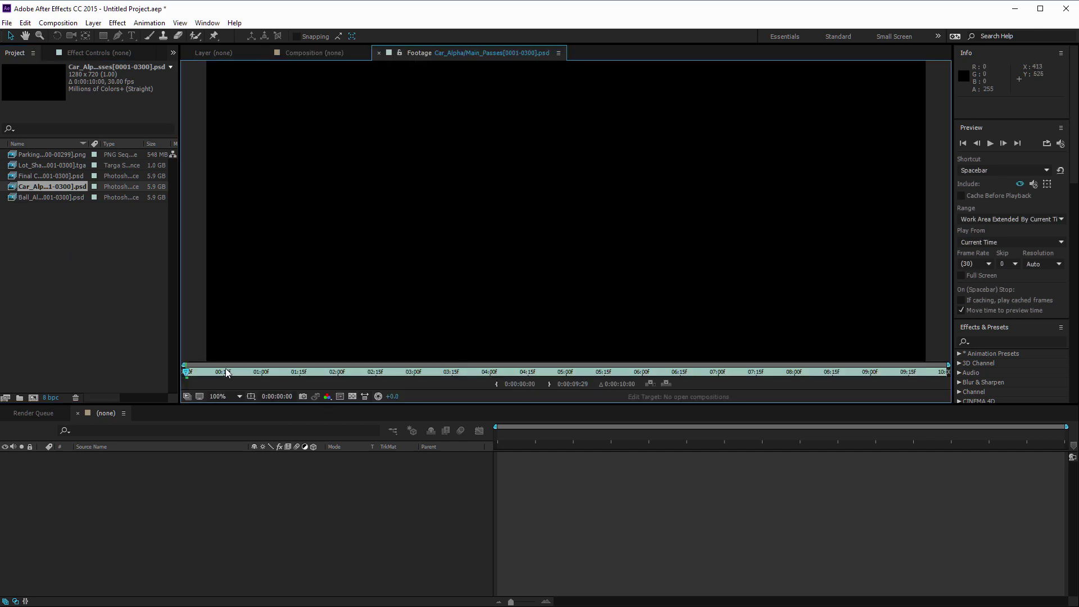
left_click_drag(191, 372, 600, 372)
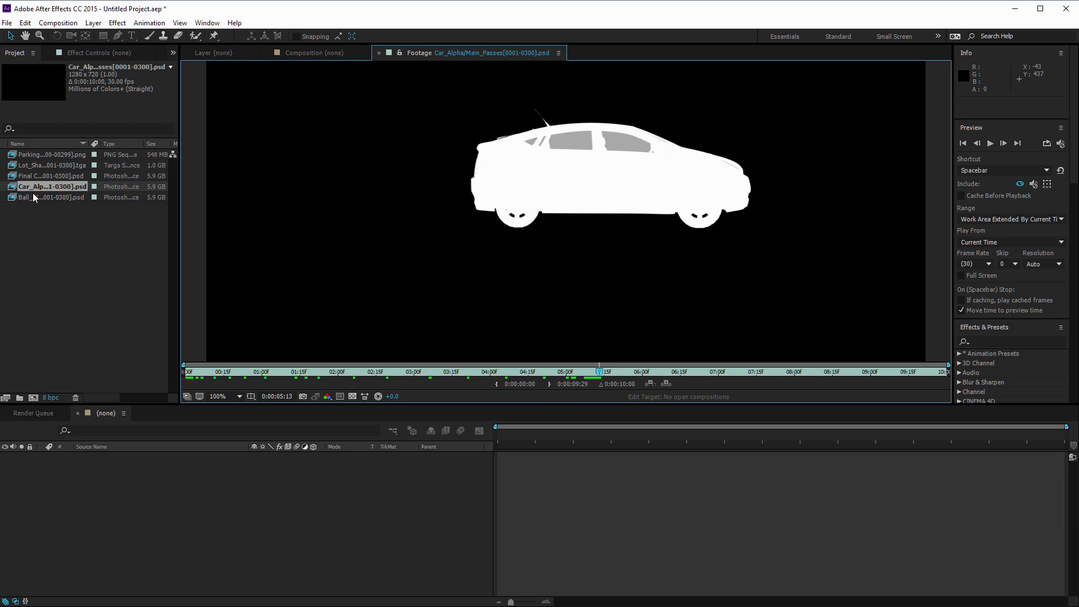
left_click(41, 246)
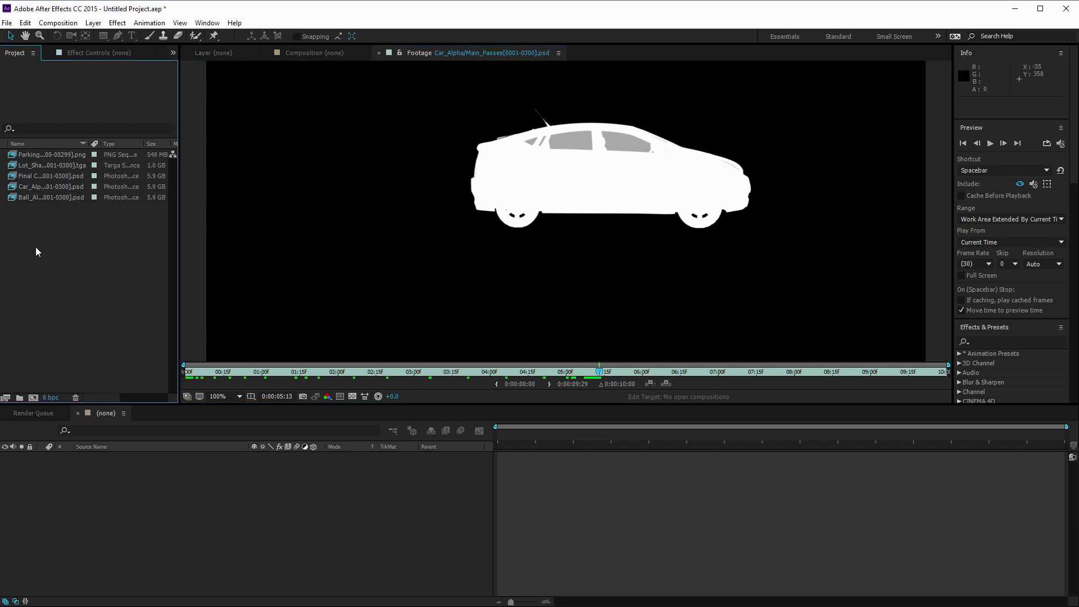
Step: Create a composition from the Car_Alpha sequence and rename it Car_Alpha
left_click(13, 190)
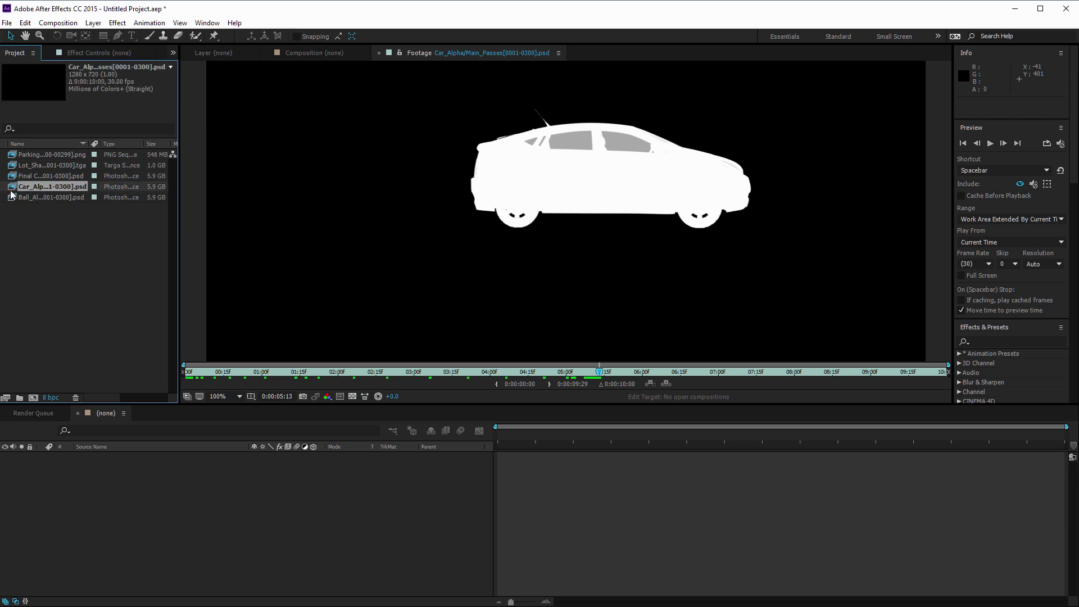
left_click_drag(12, 187, 33, 398)
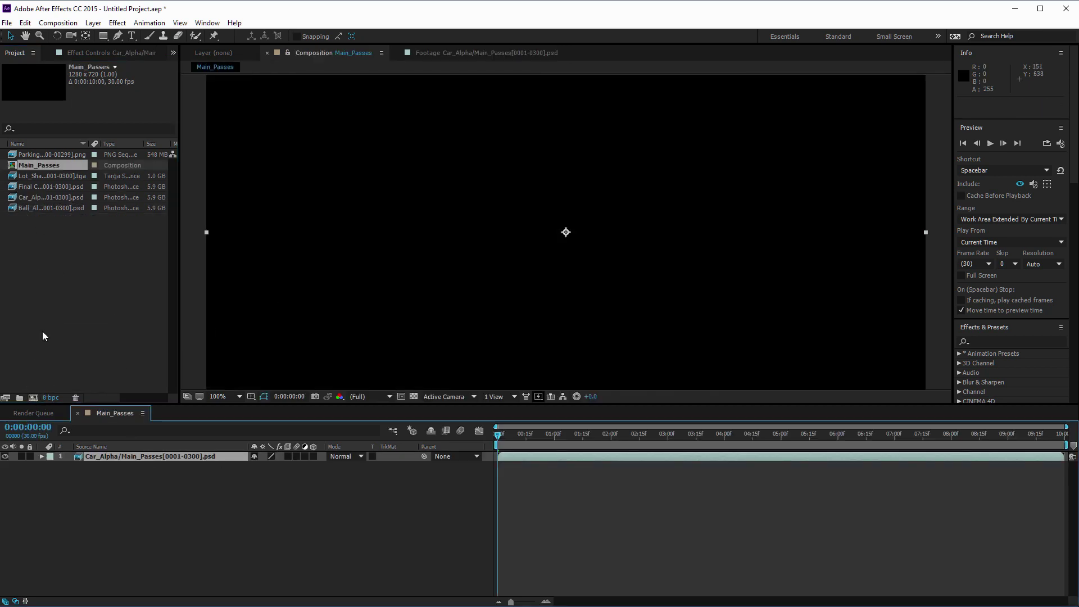
right_click(46, 163)
left_click(85, 309)
type("CVar")
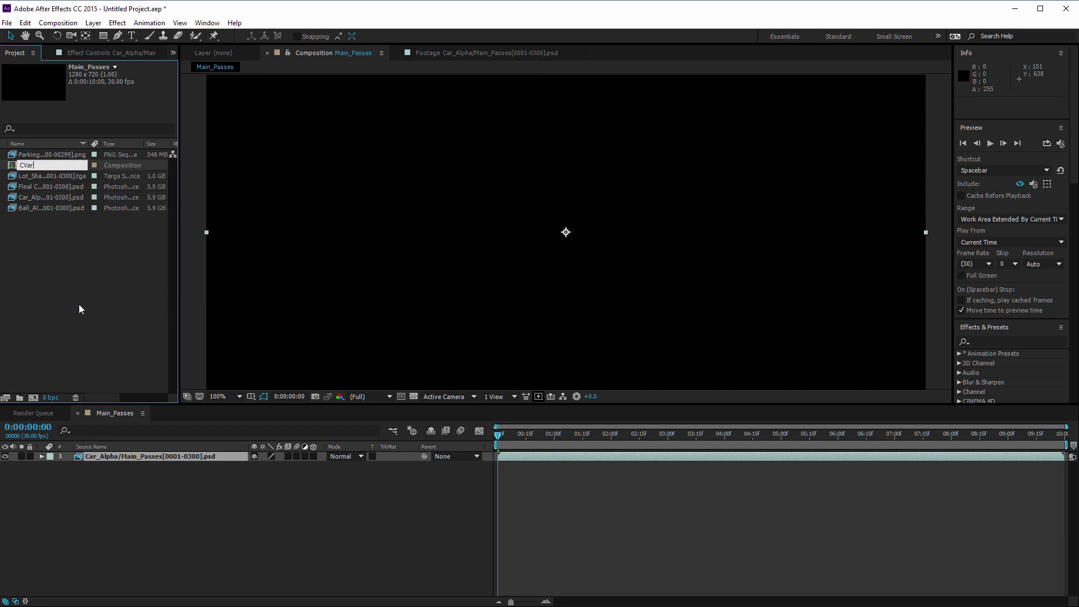
type("_Alpha")
key("Left")
key("Left")
key("BackSpace")
key("Return")
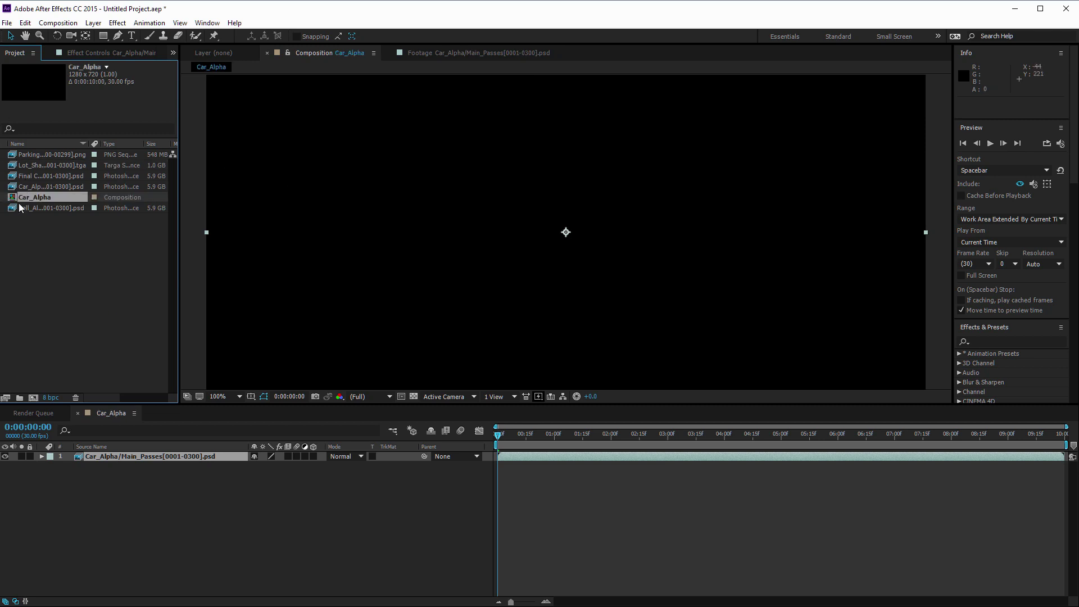
Step: Create a composition from the Ball_Alpha sequence and rename it Ball_Alpha
left_click_drag(20, 208, 33, 398)
right_click(25, 167)
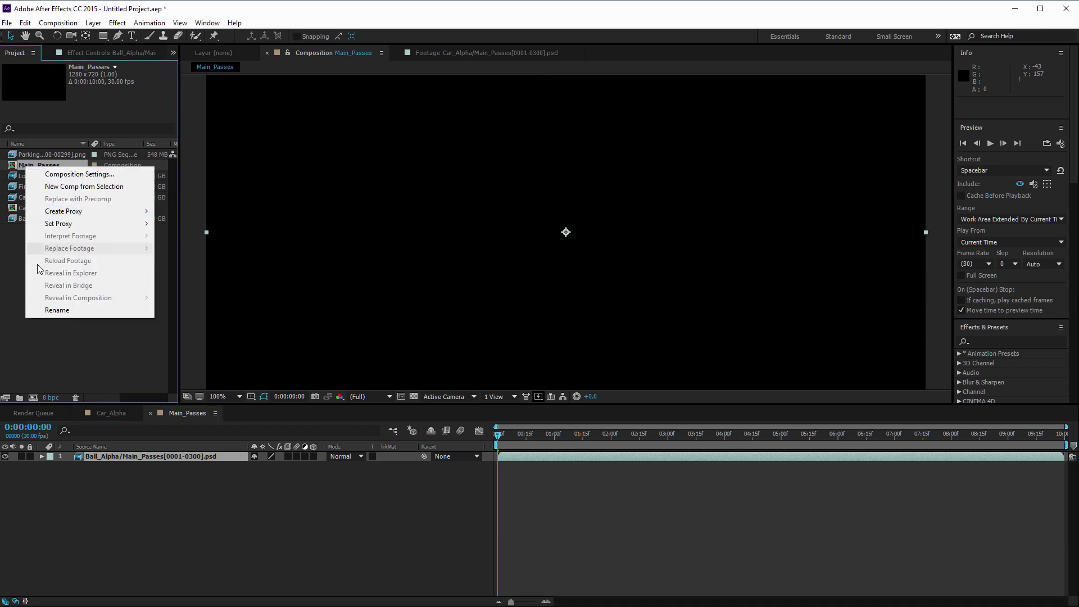
left_click(34, 308)
type("Ball_Alpha")
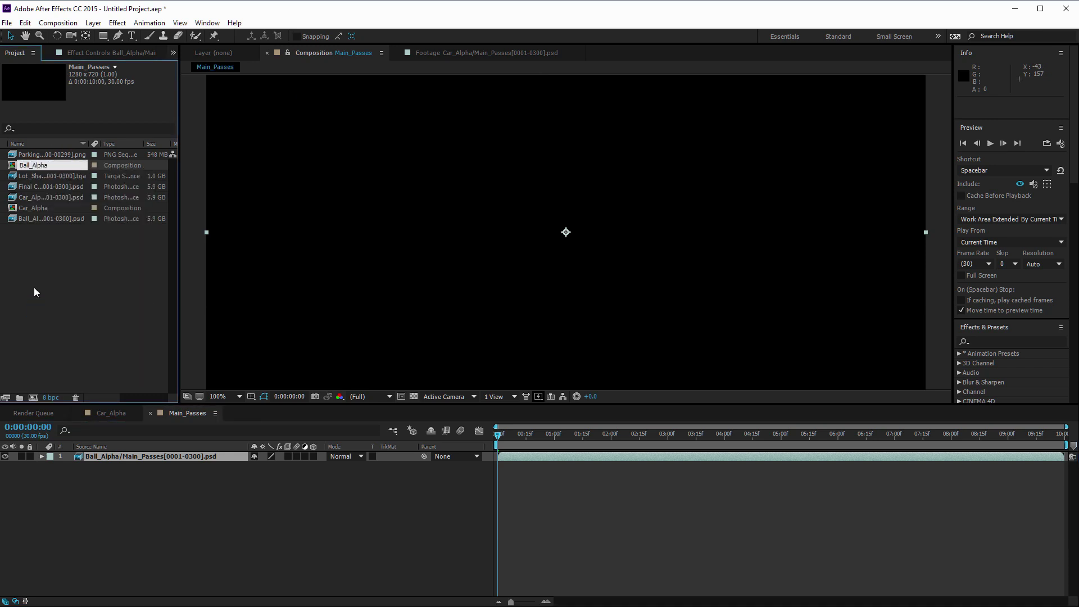
key("Return")
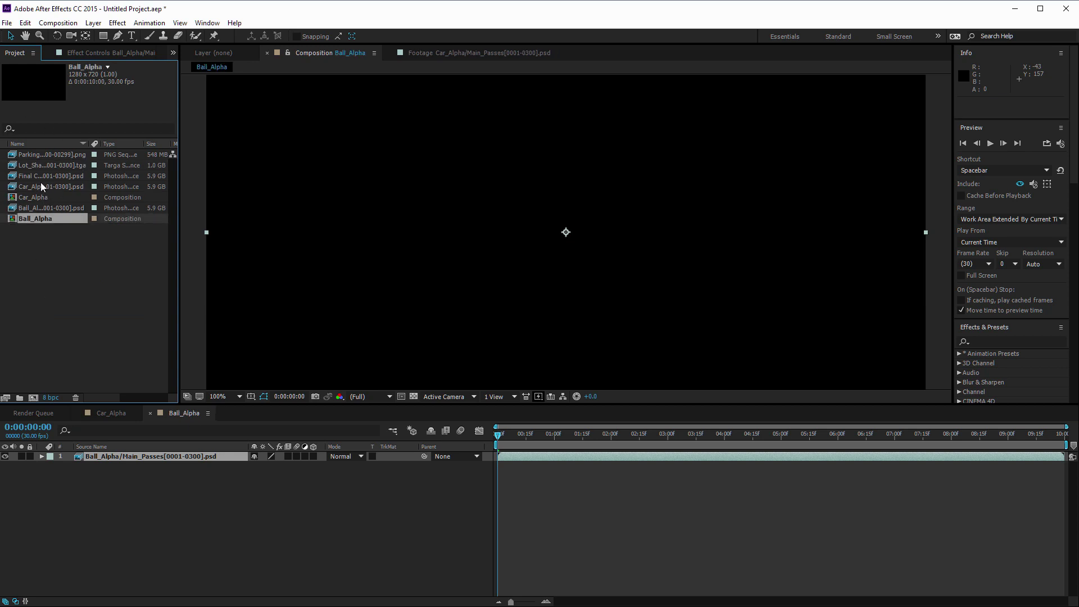
Step: Create two separate compositions from the Final Color Output sequence
left_click(21, 175)
left_click_drag(17, 177, 33, 395)
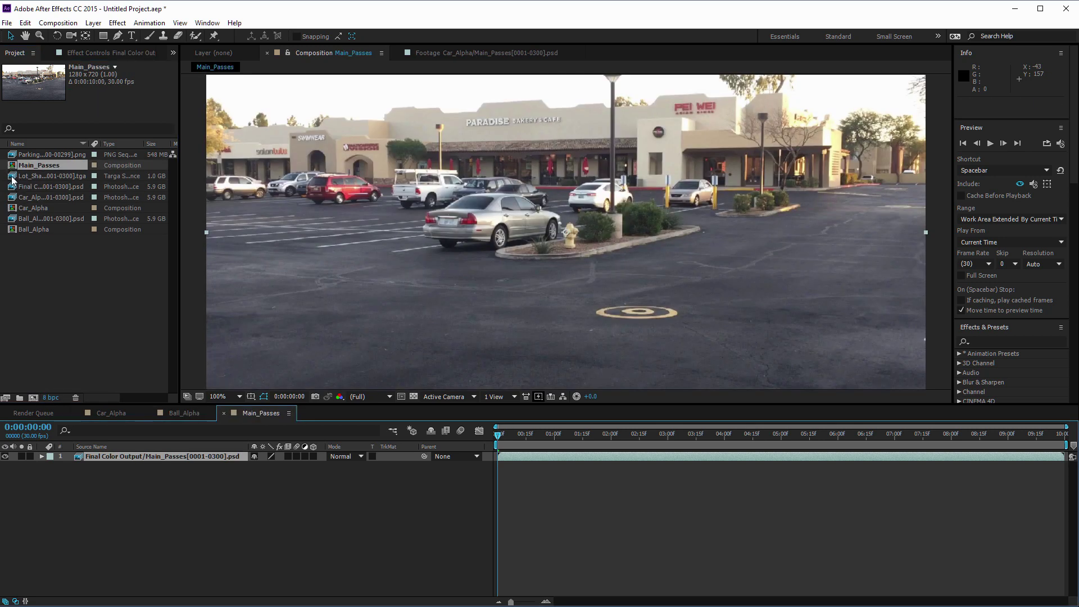
left_click_drag(13, 187, 32, 393)
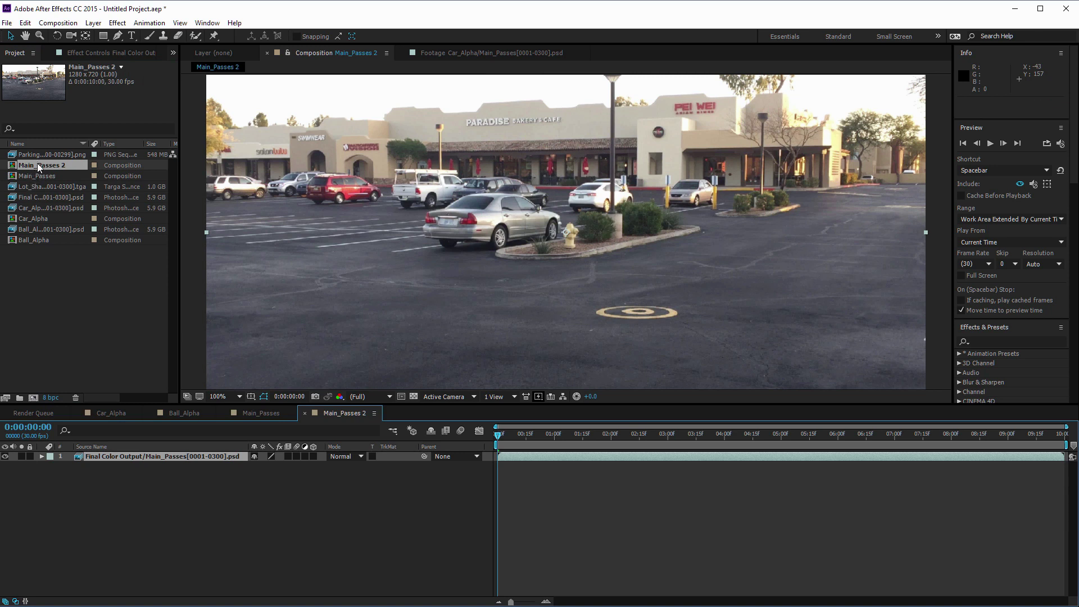
Step: Rename the Main_Passes composition as Car and the Main_Passes 2 composition as Ball
right_click(22, 178)
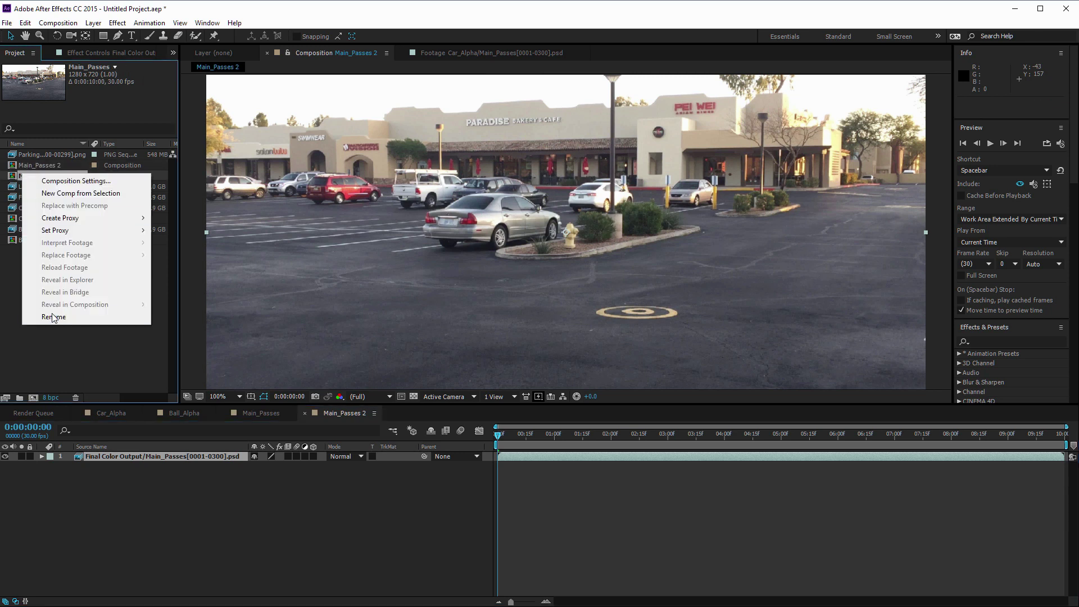
left_click(52, 316)
type("Car")
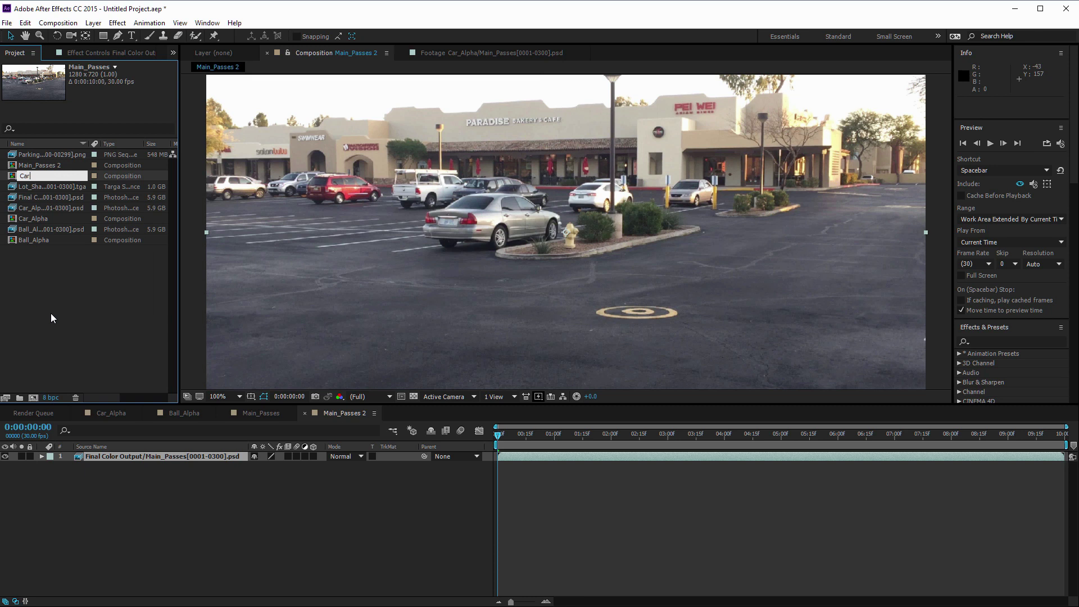
key("Return")
right_click(32, 162)
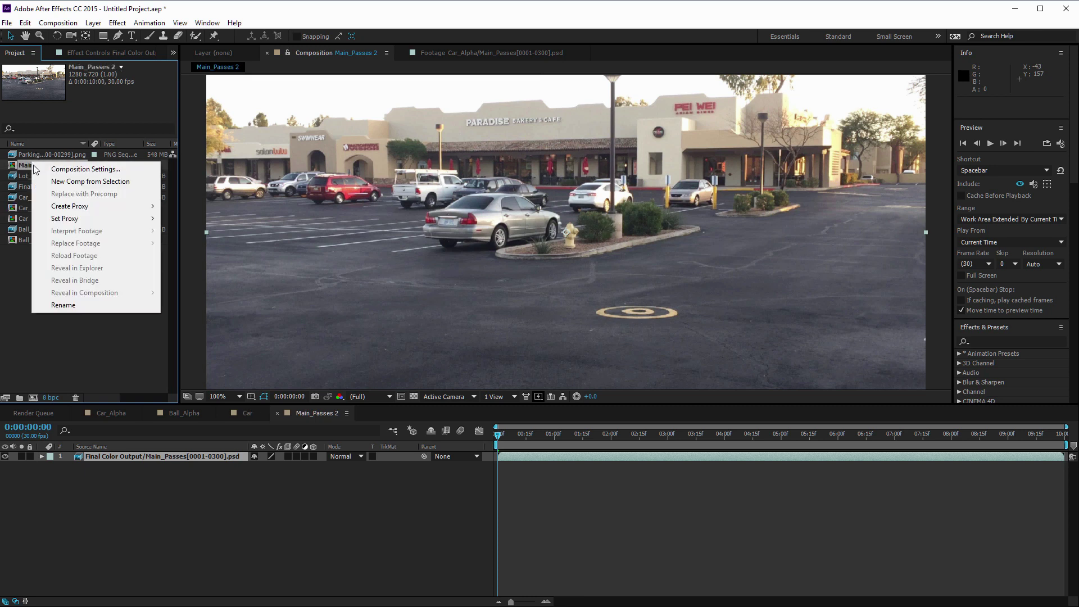
left_click(69, 300)
type("Ball")
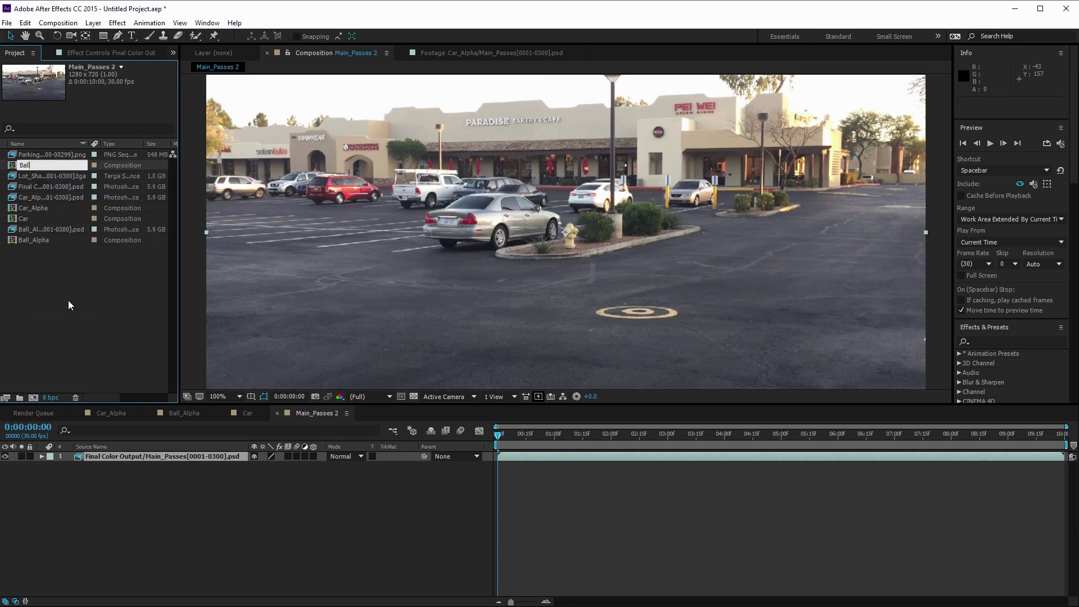
key("Return")
left_click(15, 318)
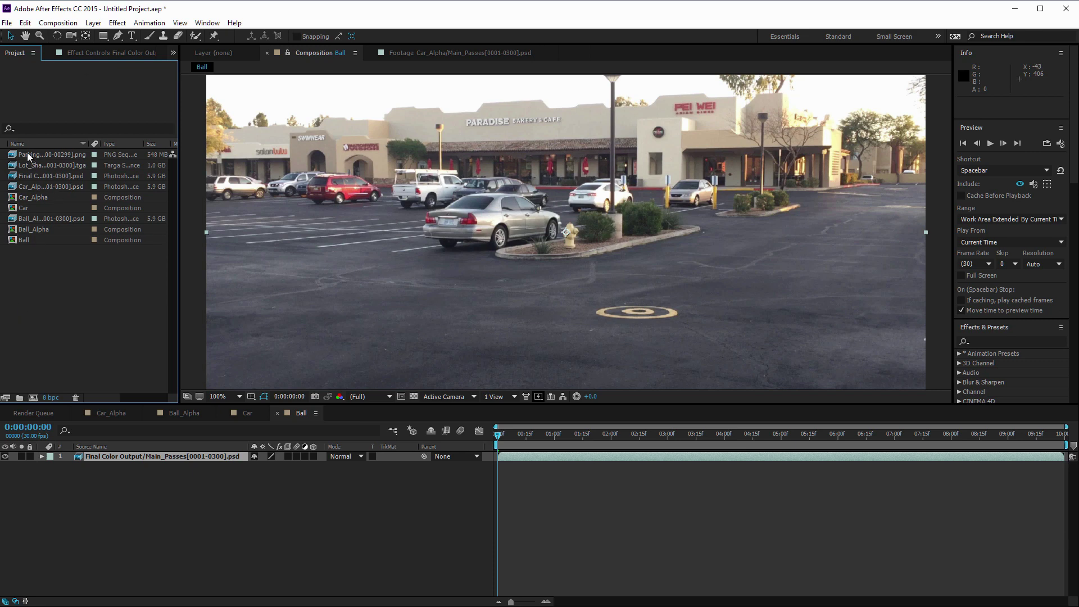
Step: Create a composition from the Parking_Lot PNG sequence and rename it Backdrop
left_click_drag(28, 156, 34, 397)
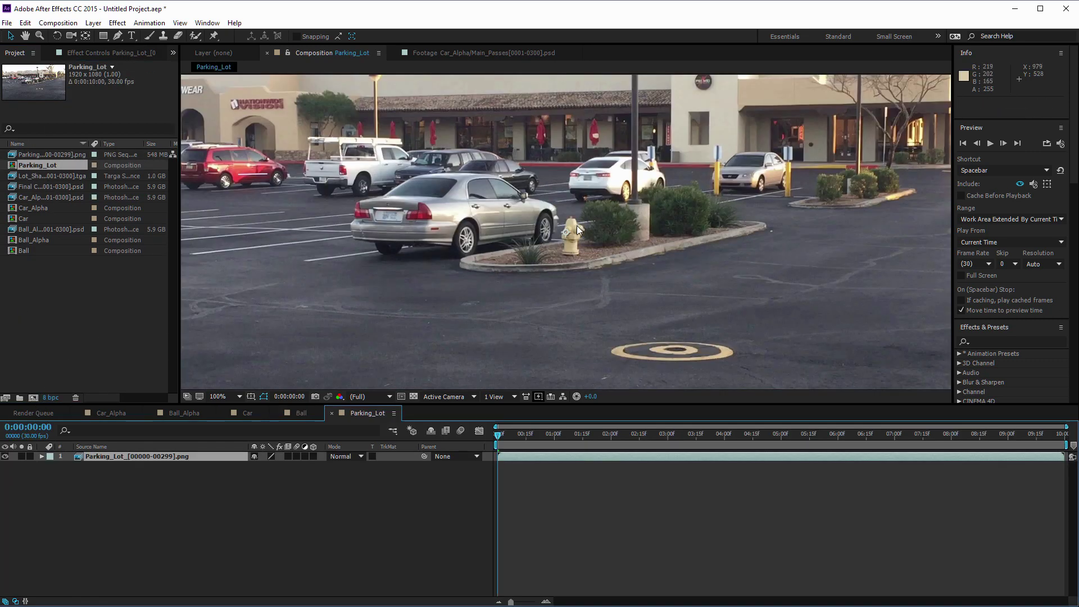
scroll(585, 213, "down", 2)
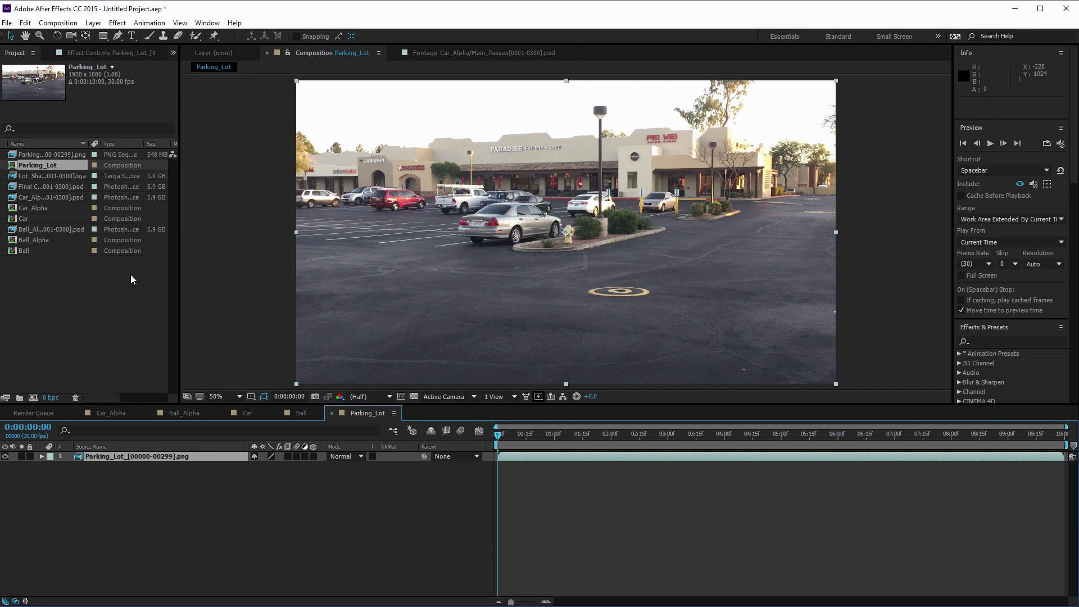
right_click(40, 166)
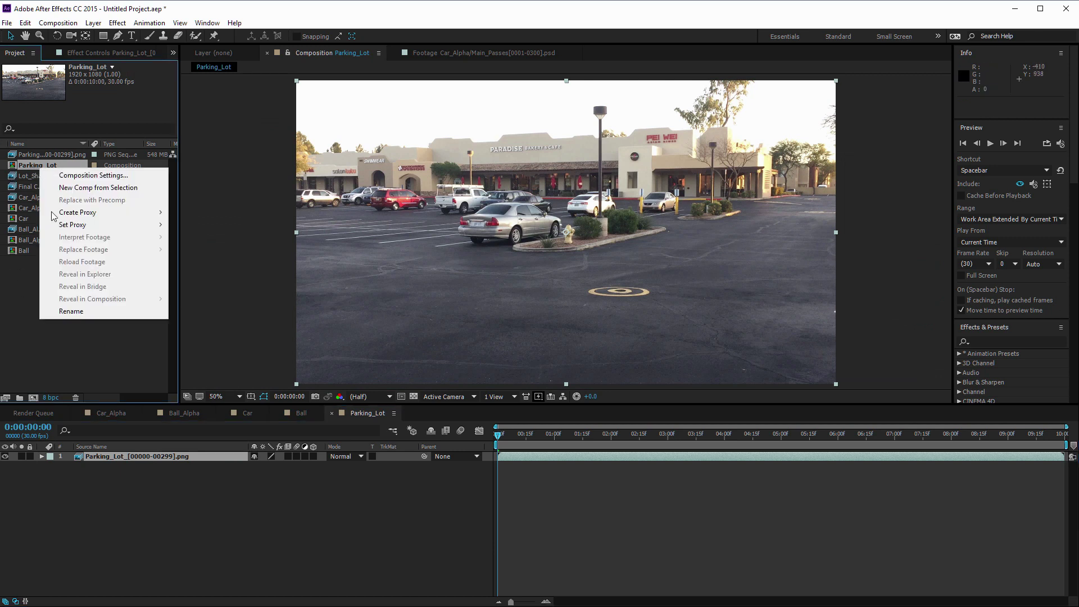
left_click(67, 318)
type("Backdrop")
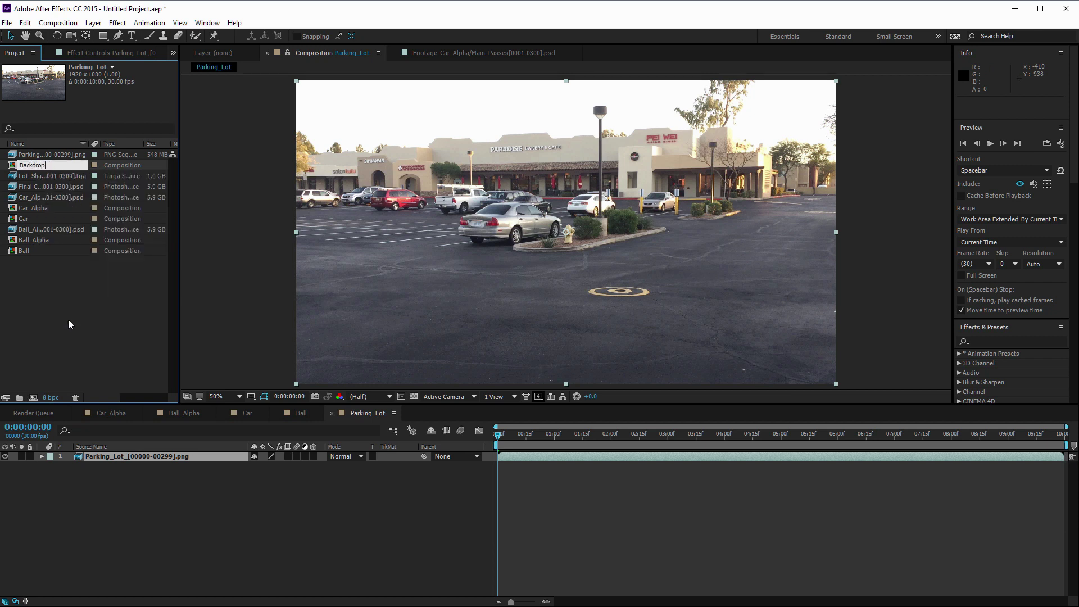
key("Return")
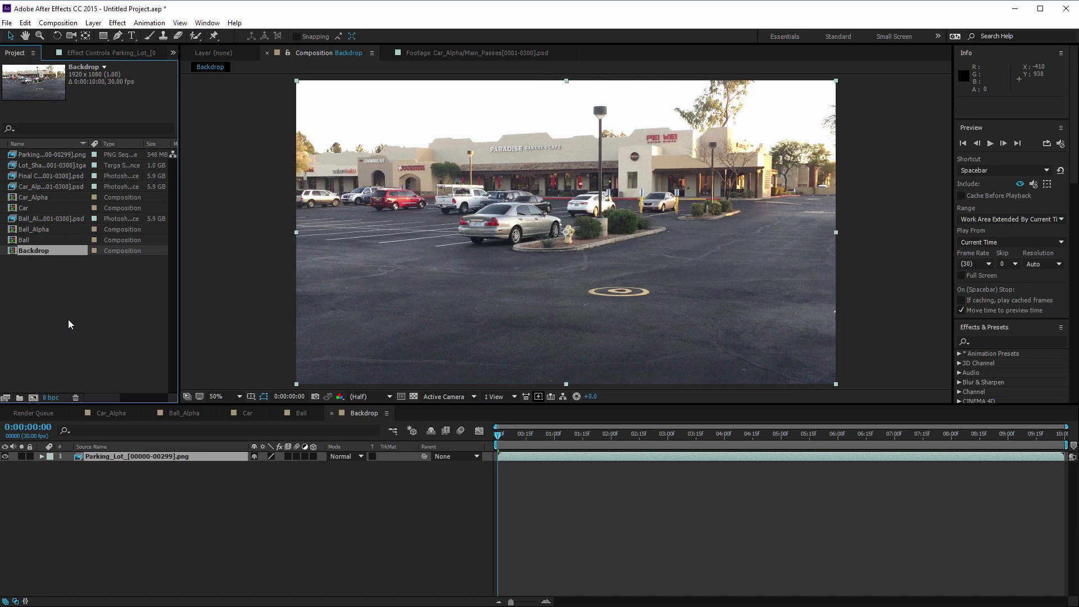
Step: Add the Lot_Shadow Targa sequence to the Backdrop composition as a layer above the Parking_Lot footage
left_click(61, 279)
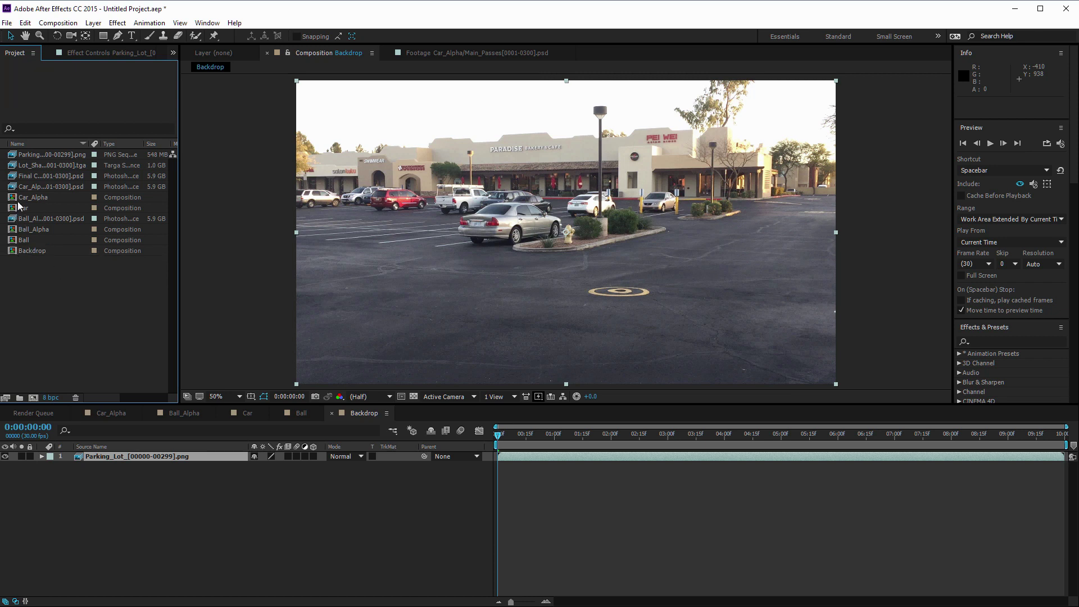
left_click(154, 479)
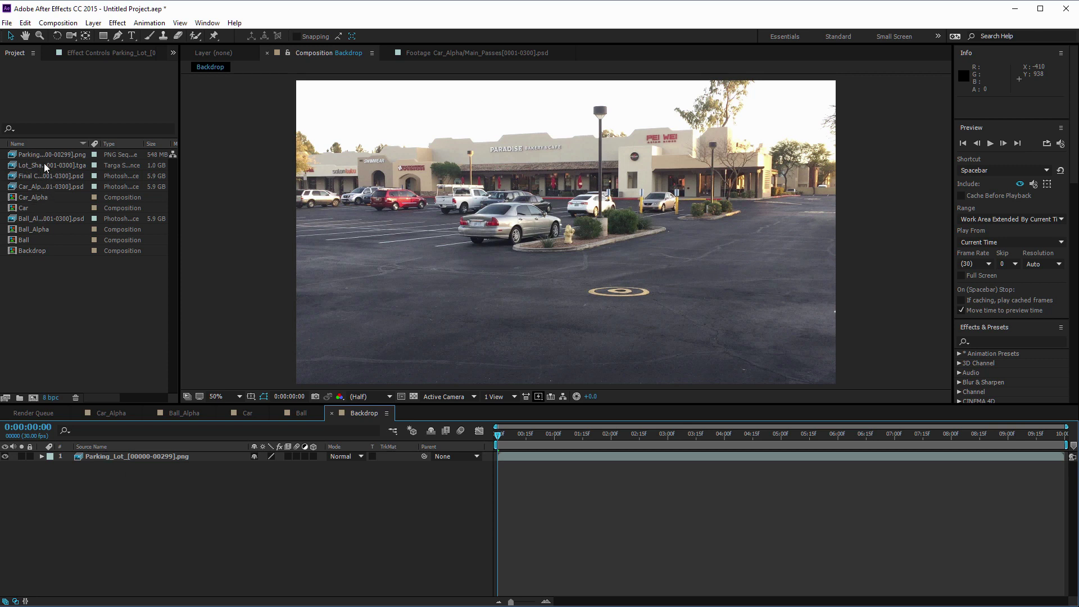
left_click_drag(44, 164, 101, 451)
left_click_drag(103, 456, 103, 455)
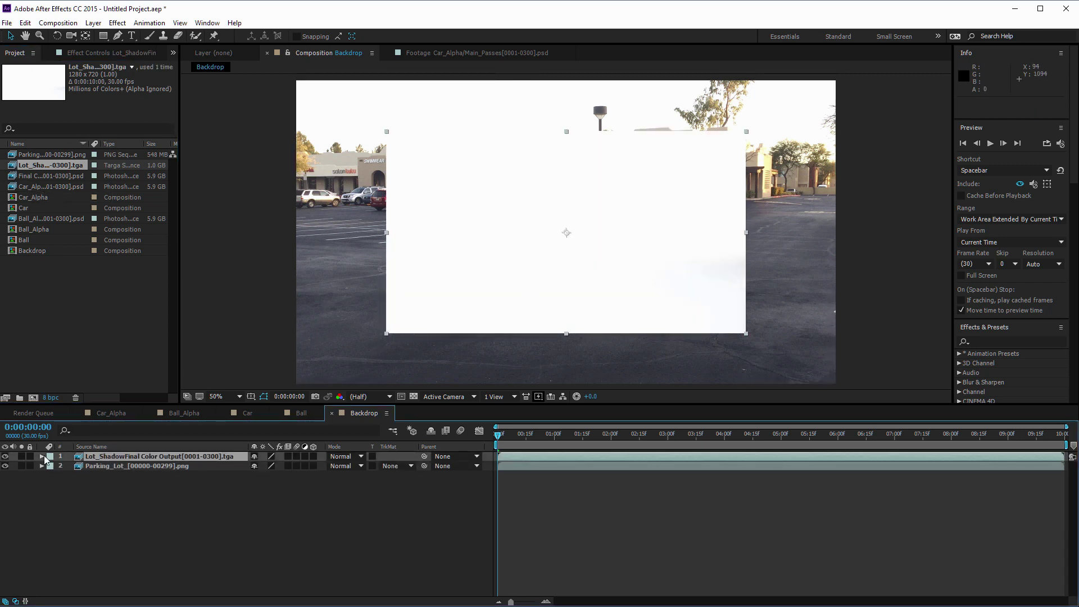
Step: Scale the Lot_Shadow layer in the Backdrop composition to 150%
key("s")
left_click(266, 466)
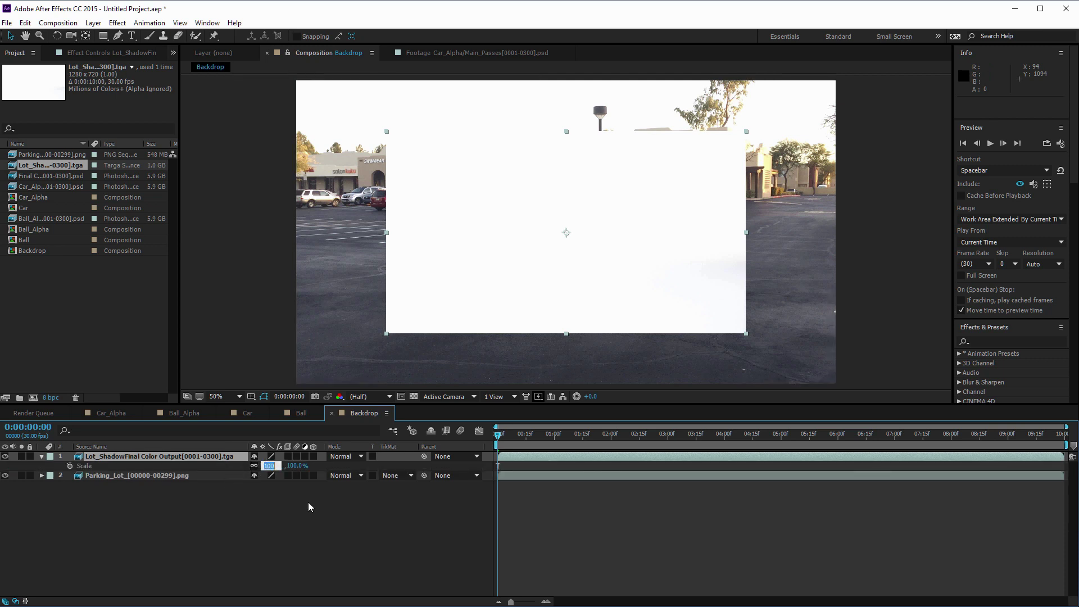
type("150")
key("Return")
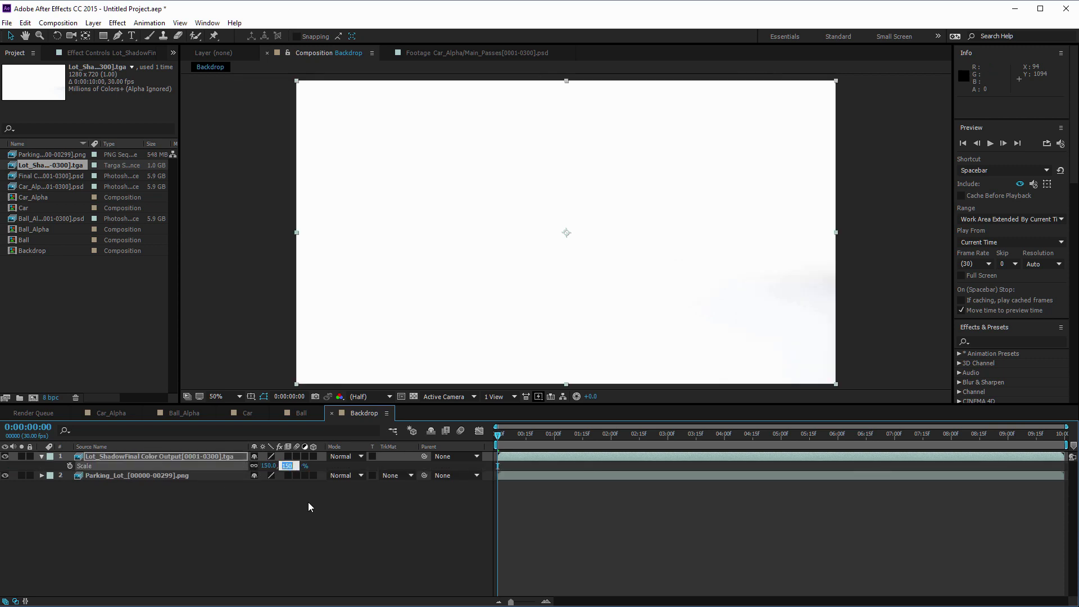
left_click(380, 524)
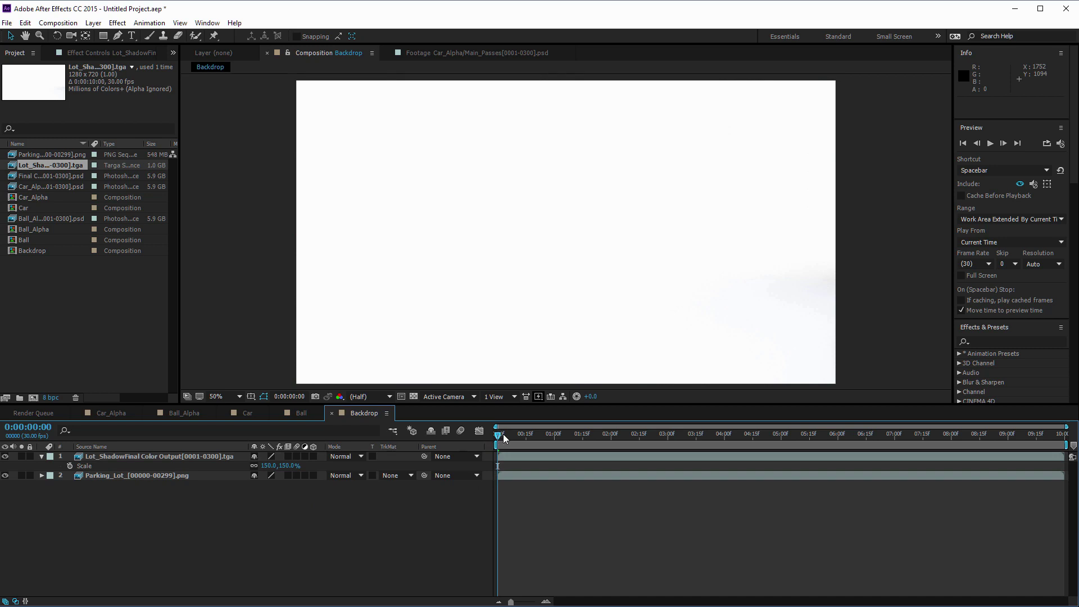
Step: Set the Lot_Shadow layer's blending mode to Multiply and check the shadows over the parking-lot footage at several frames
left_click_drag(503, 434, 830, 459)
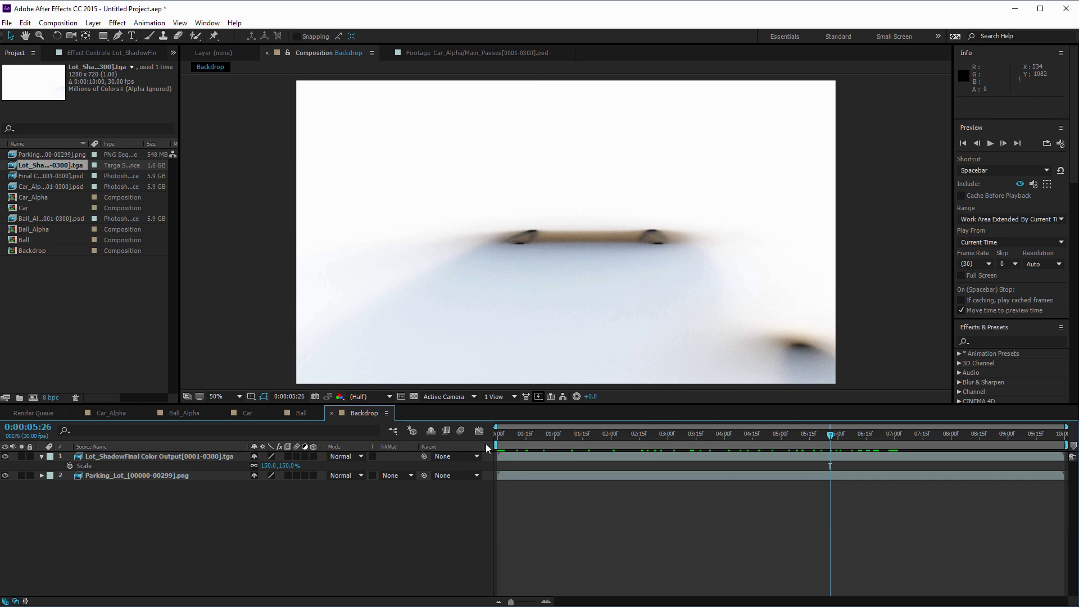
left_click(349, 455)
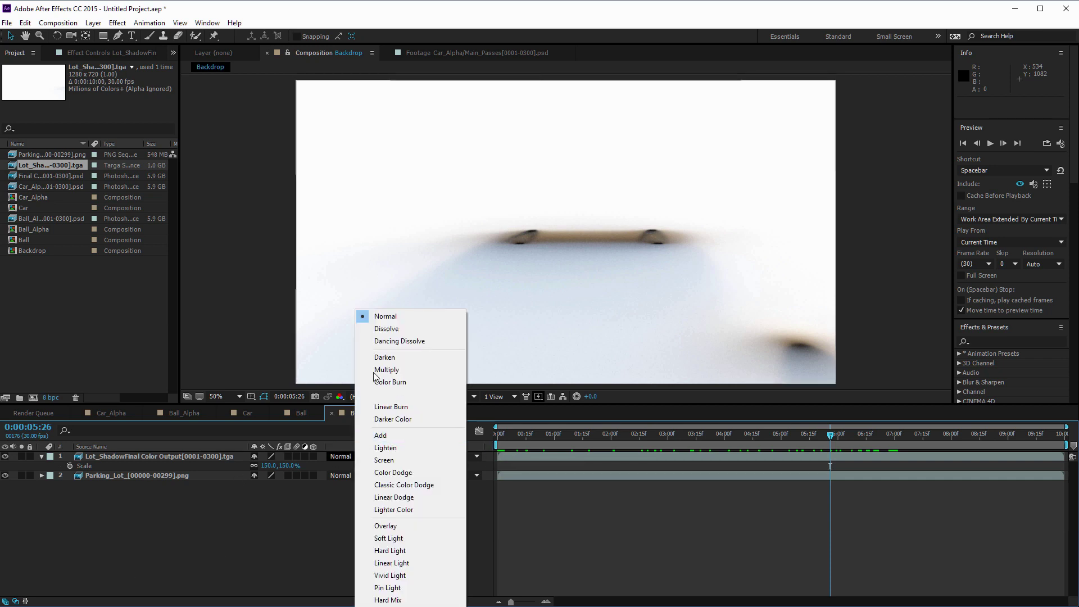
left_click(417, 372)
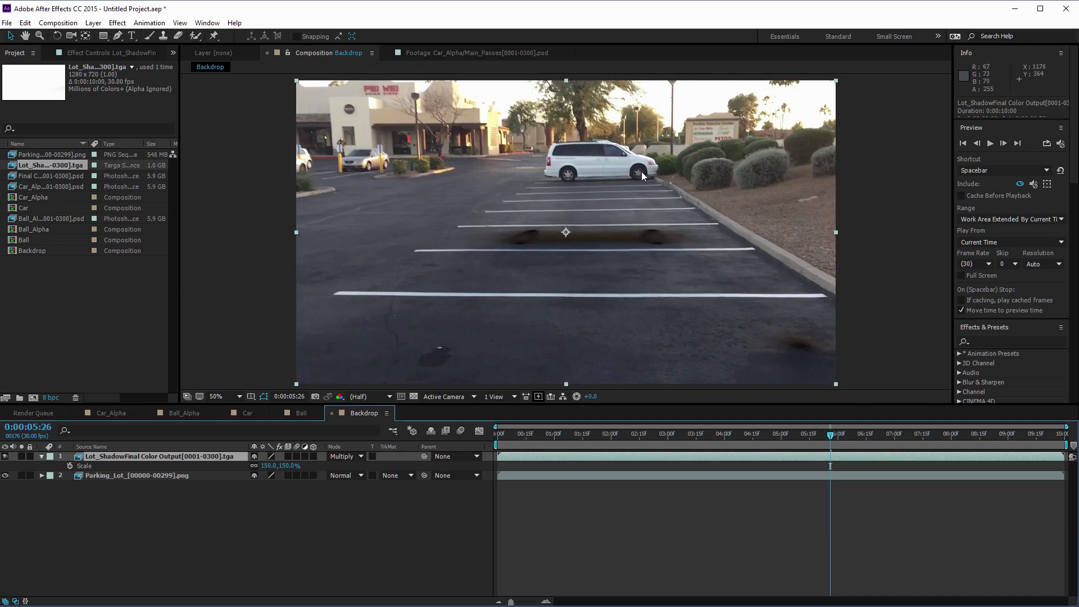
left_click(824, 434)
left_click_drag(804, 430, 856, 432)
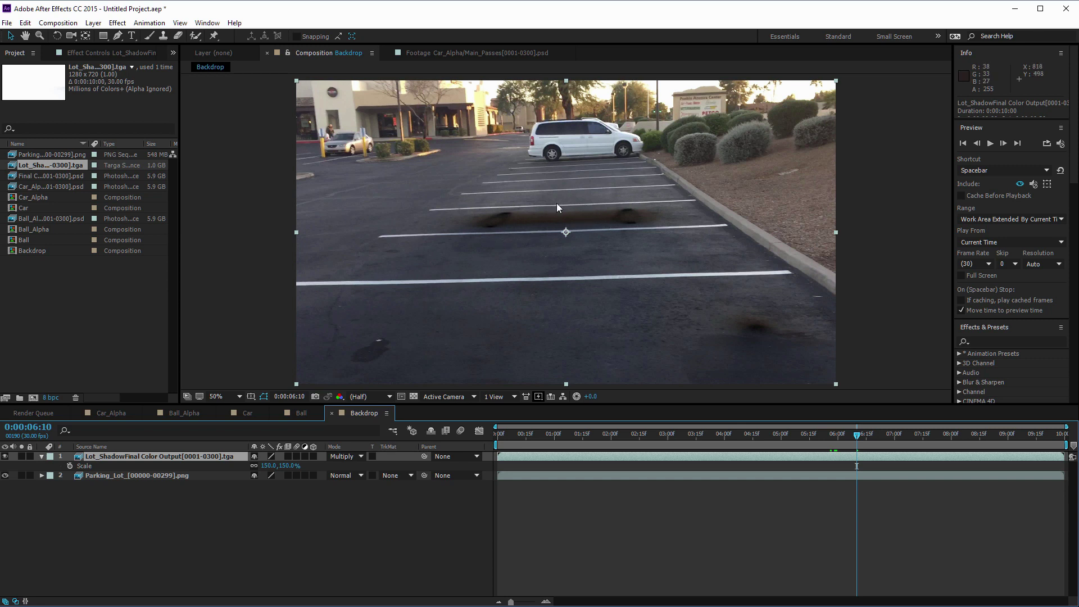
Step: Add the Car_Alpha composition to the Car composition beneath the Final Color Output layer and hide it
left_click(149, 527)
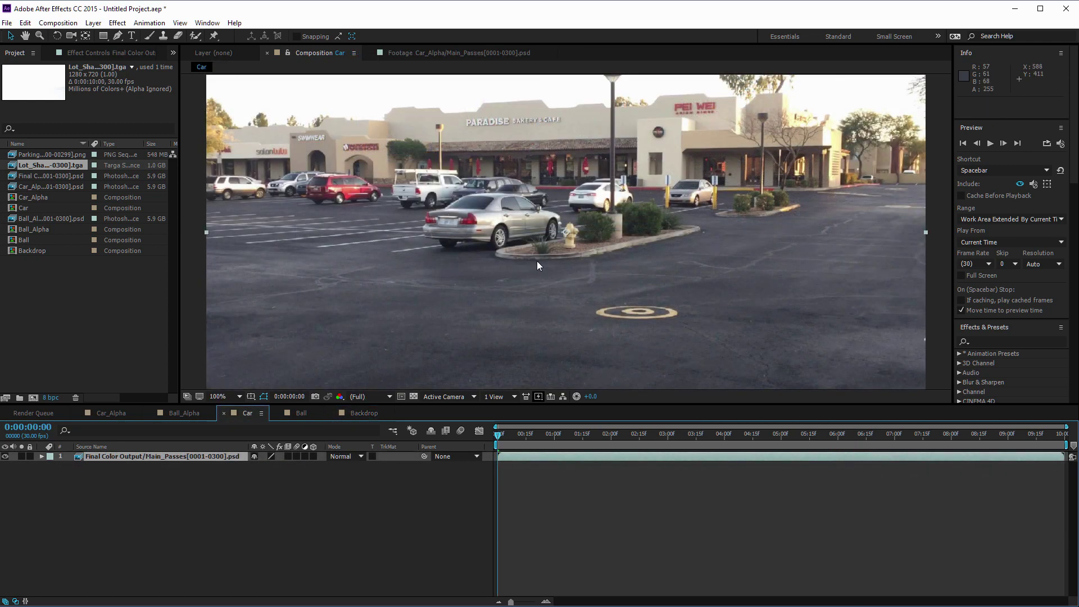
key("comma")
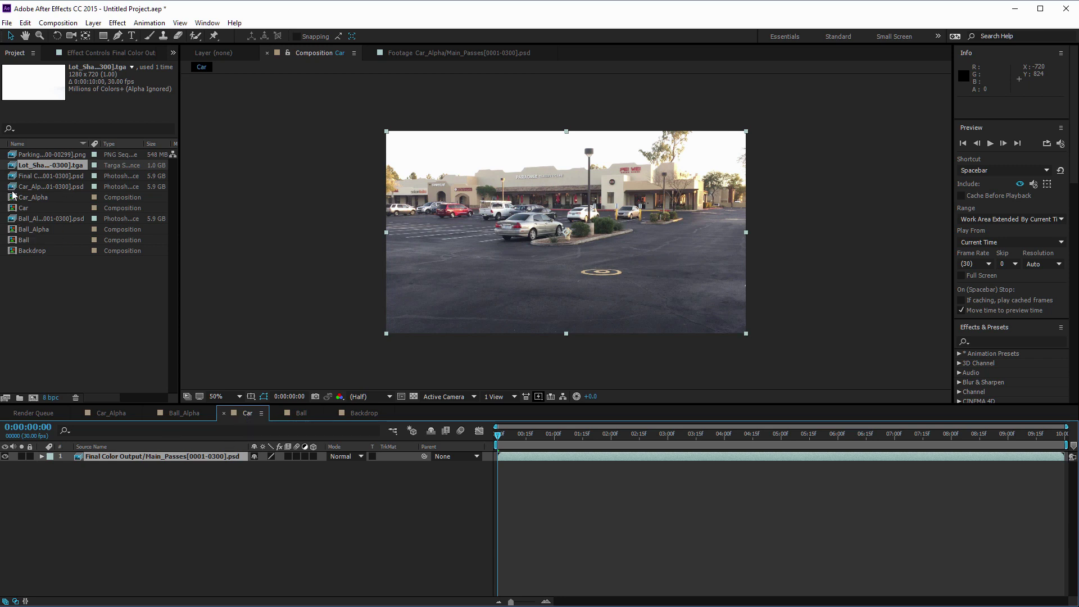
left_click_drag(13, 199, 13, 465)
left_click(5, 466)
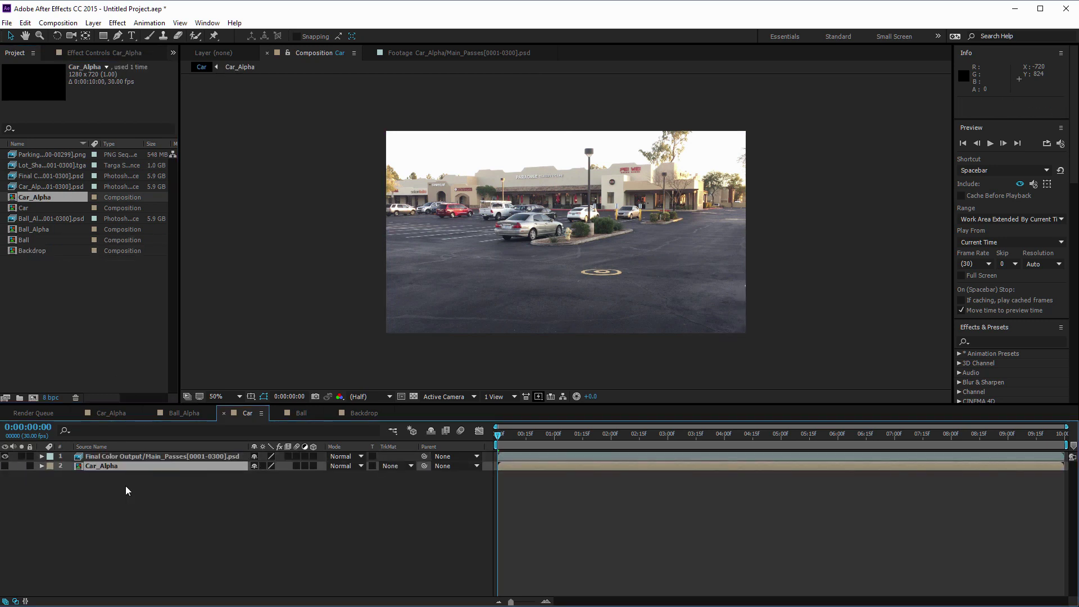
Step: Find the Set Channels effect and apply it to the Final Color Output layer in the Car composition
left_click(145, 457)
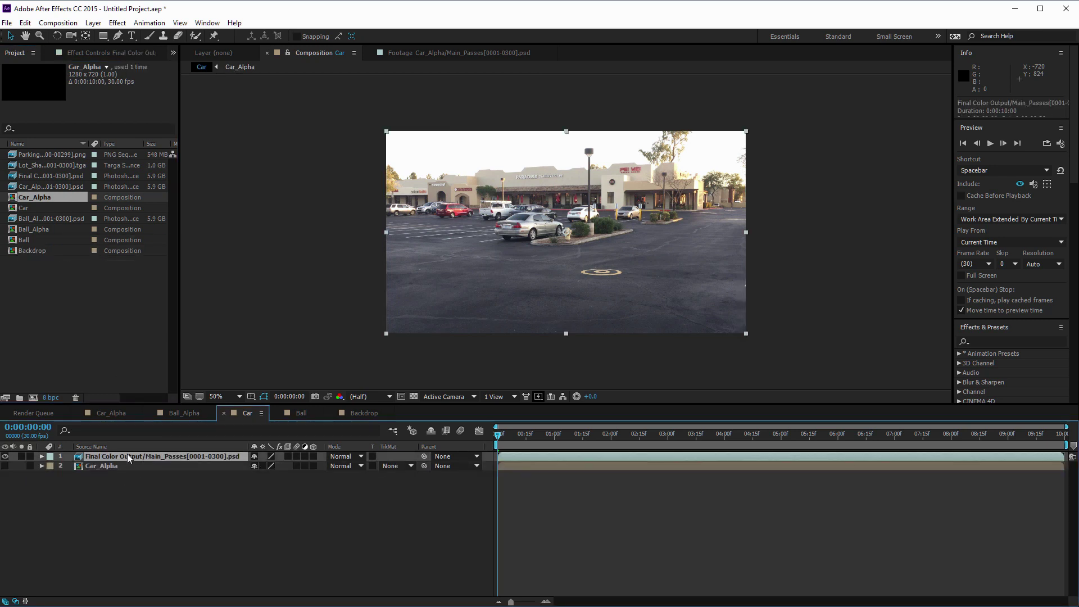
left_click(983, 342)
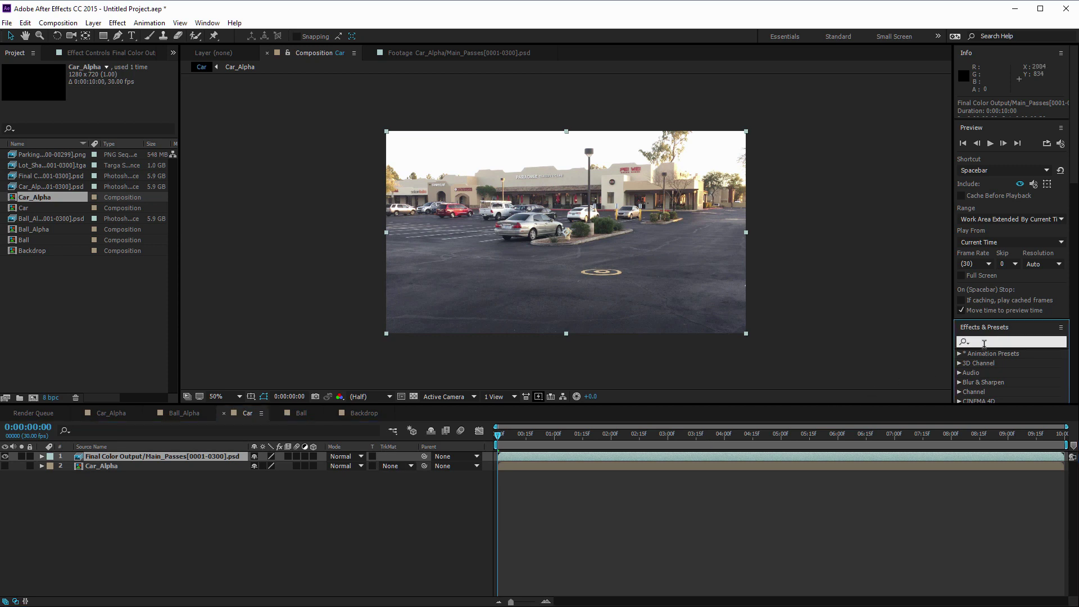
type("setcha")
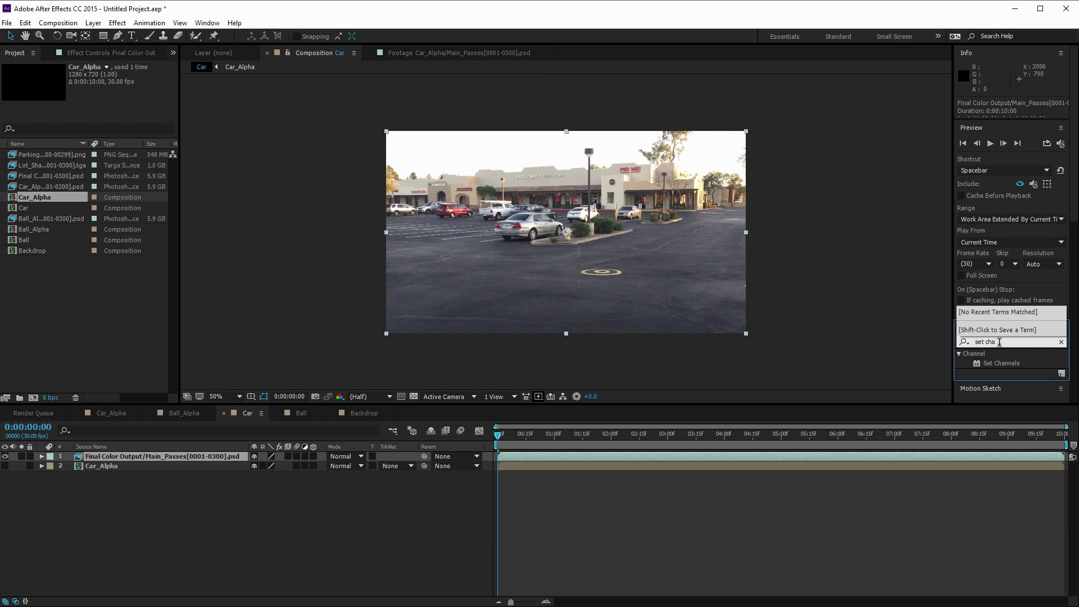
left_click(998, 362)
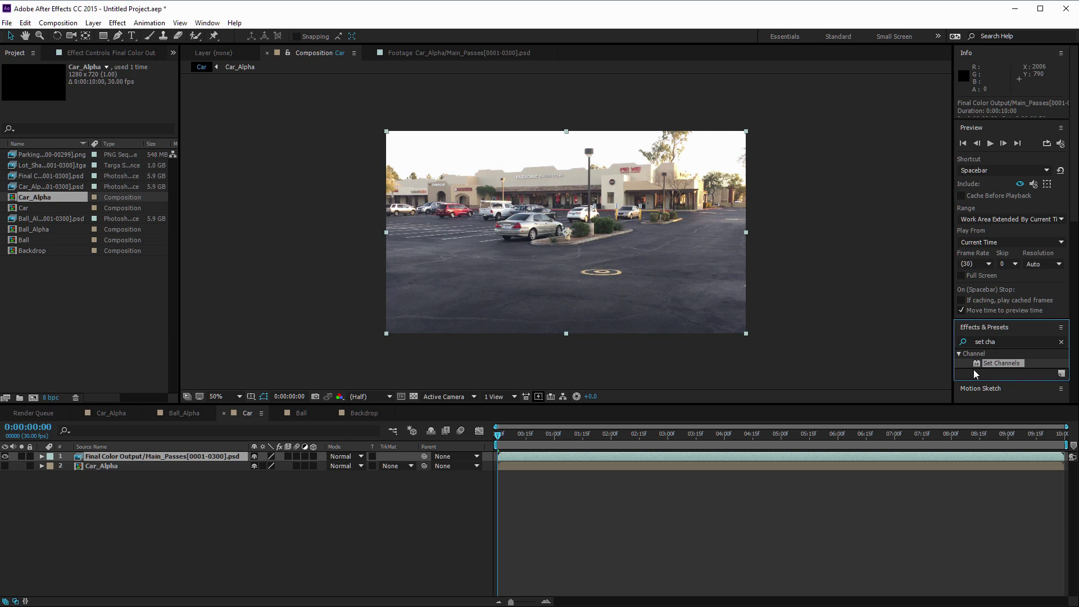
double_click(976, 363)
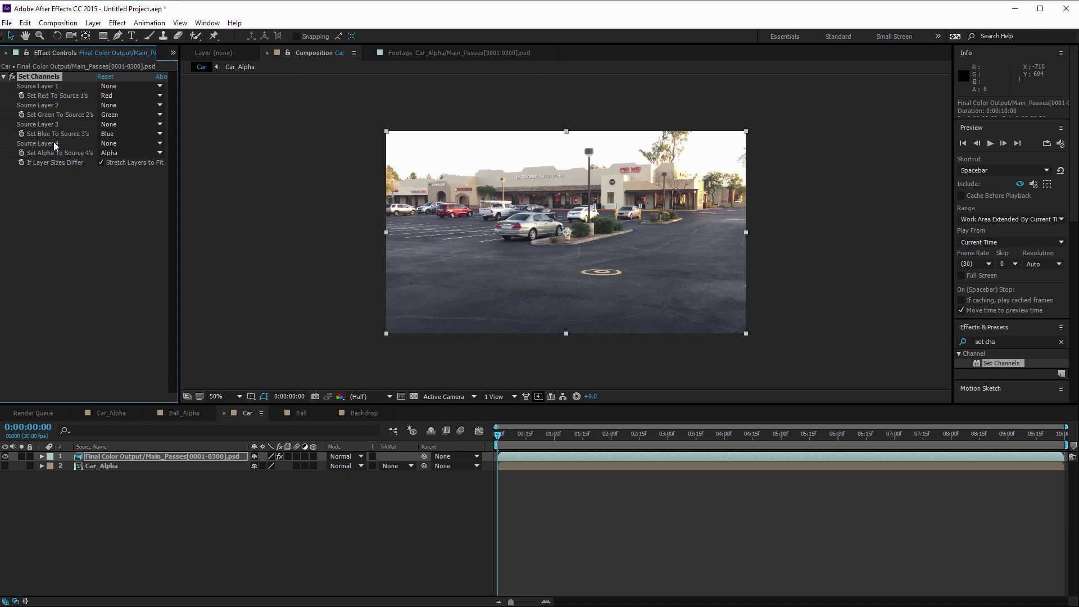
Step: Set the Set Channels effect's Source Layer 4 to Car_Alpha with alpha taken from Luminance, and scrub through the result
left_click(133, 144)
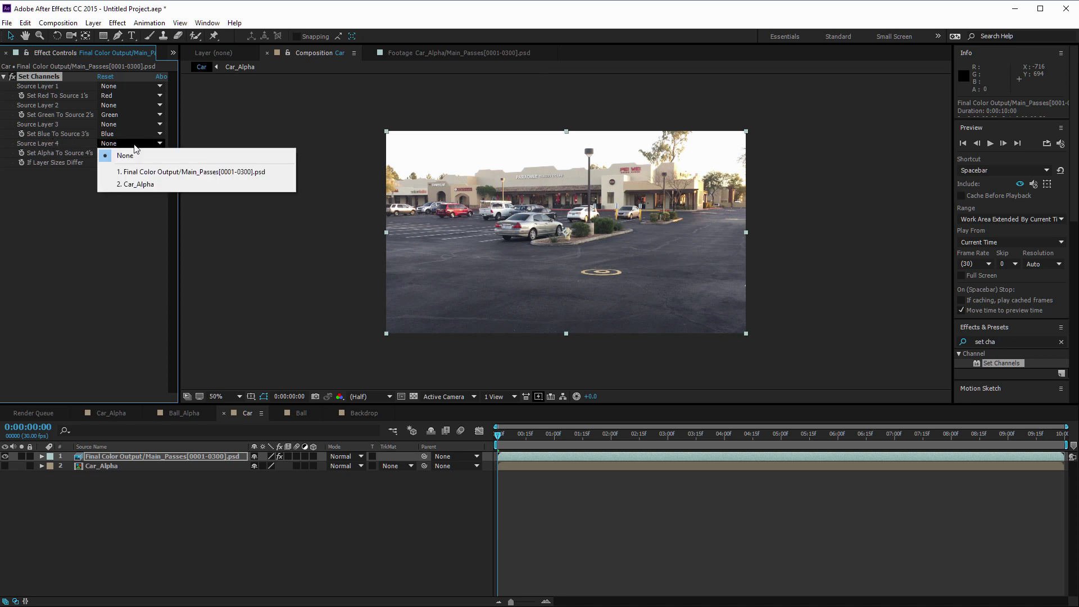
left_click(133, 185)
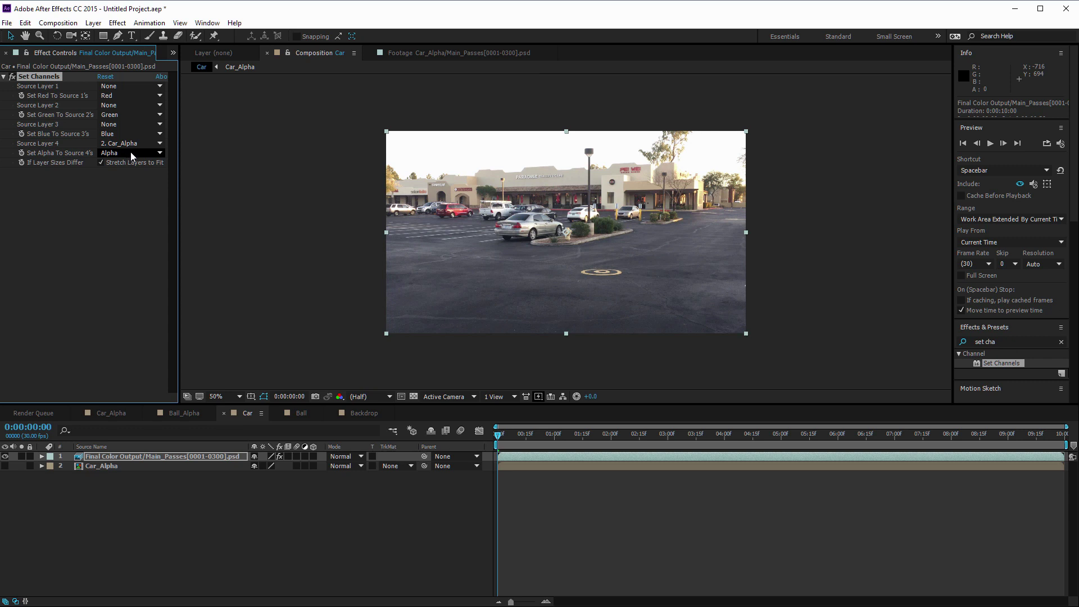
left_click(132, 153)
left_click(141, 215)
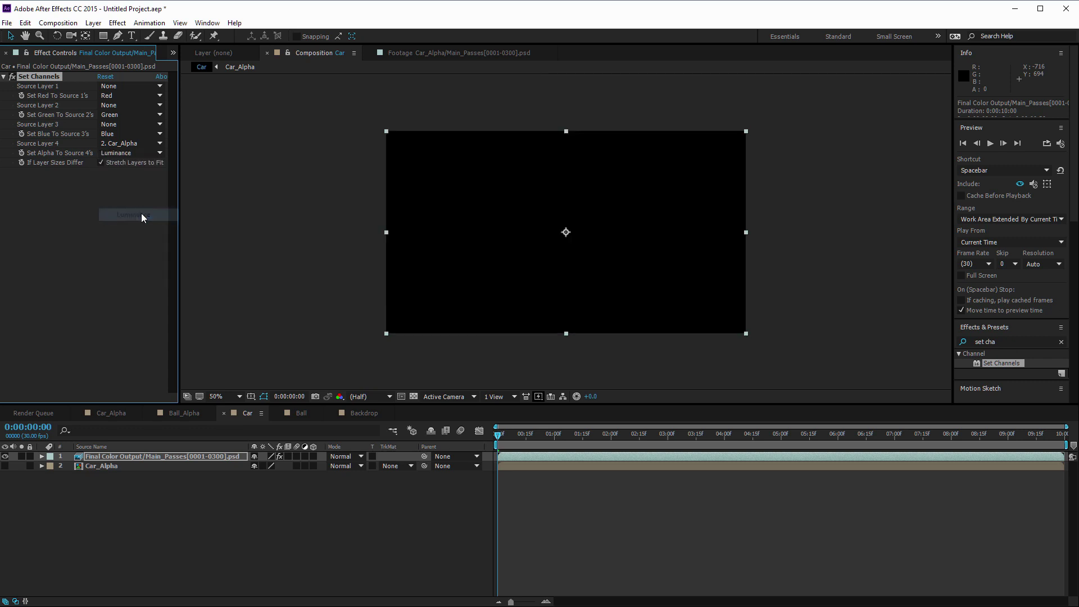
mouse_move(498, 436)
left_mouse_down()
mouse_move(1033, 466)
mouse_move(494, 447)
left_mouse_up()
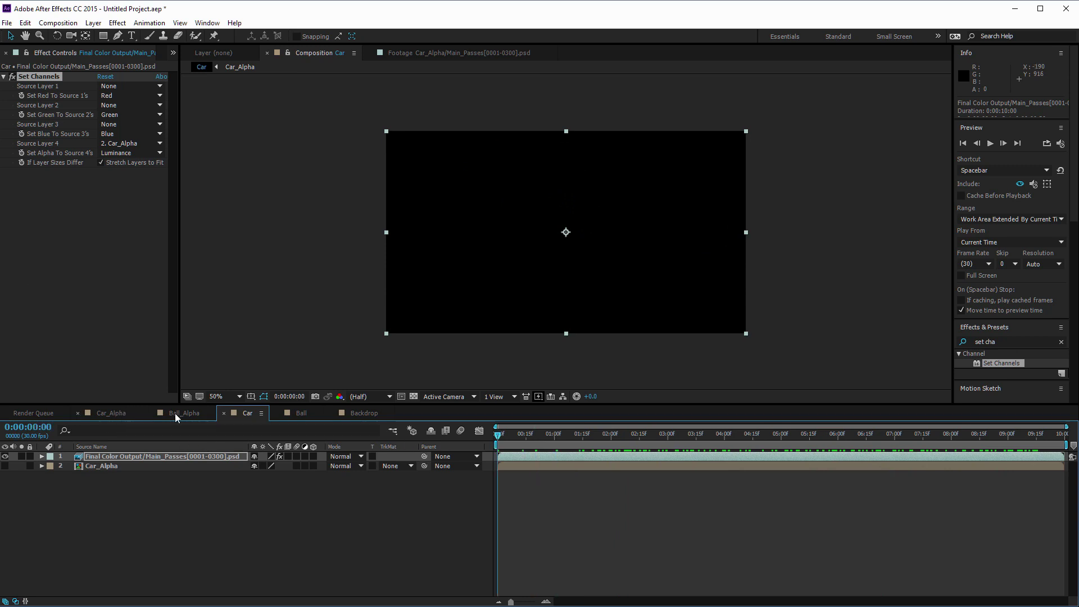
Step: Add the Ball_Alpha composition to the Ball composition beneath the Final Color Output layer and hide it
left_click(301, 413)
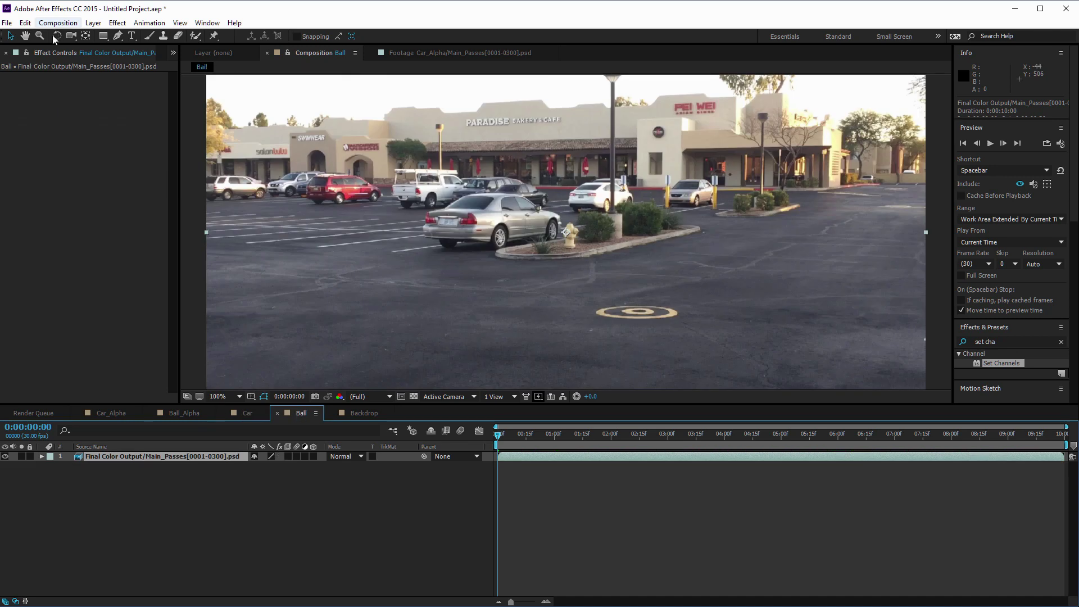
left_click(173, 53)
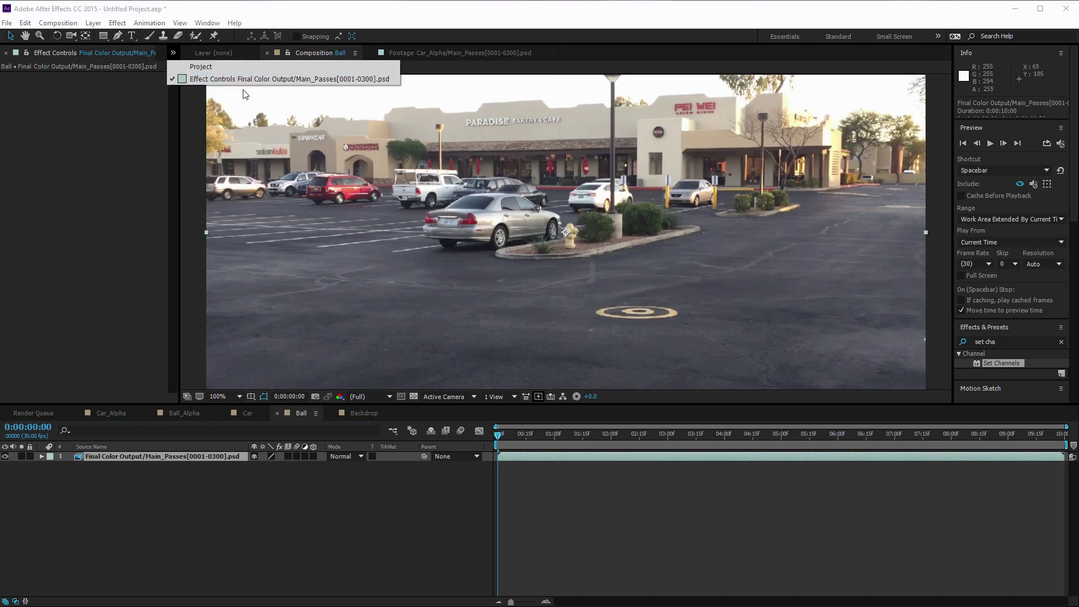
left_click(219, 67)
left_click_drag(32, 229, 8, 469)
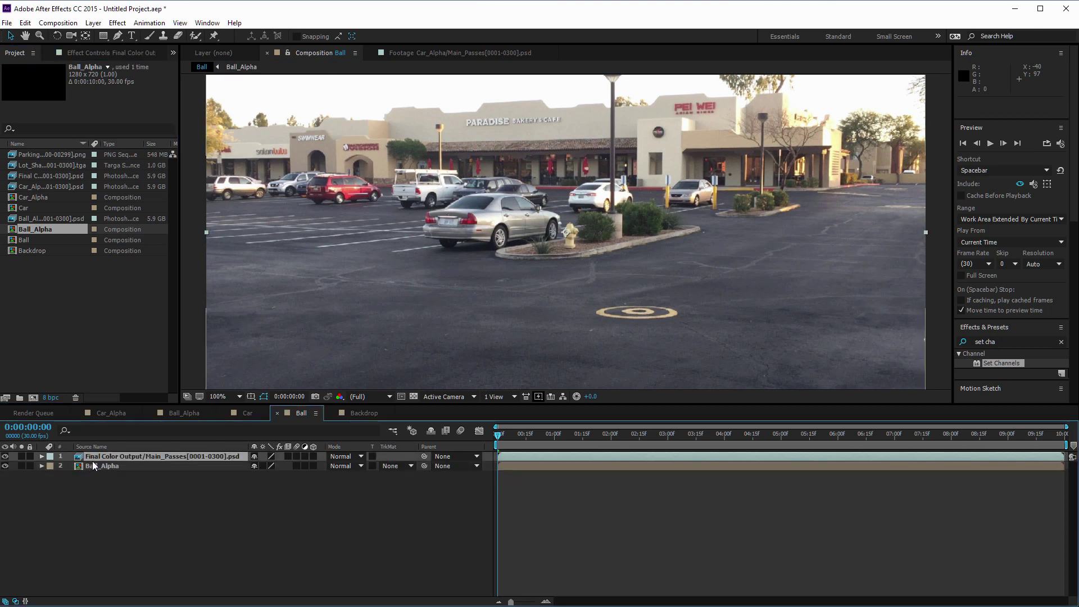
key("ctrl+Up")
left_click(6, 466)
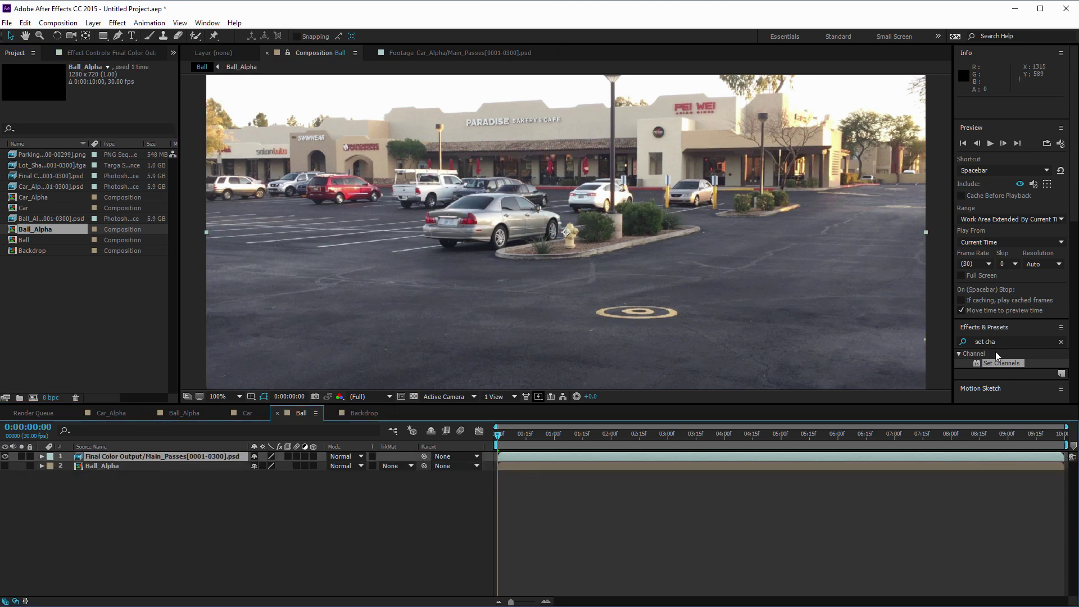
Step: Apply Set Channels to the Ball composition's Final Color Output layer, using Ball_Alpha as Source Layer 4 and Luminance for alpha, and preview it
double_click(976, 363)
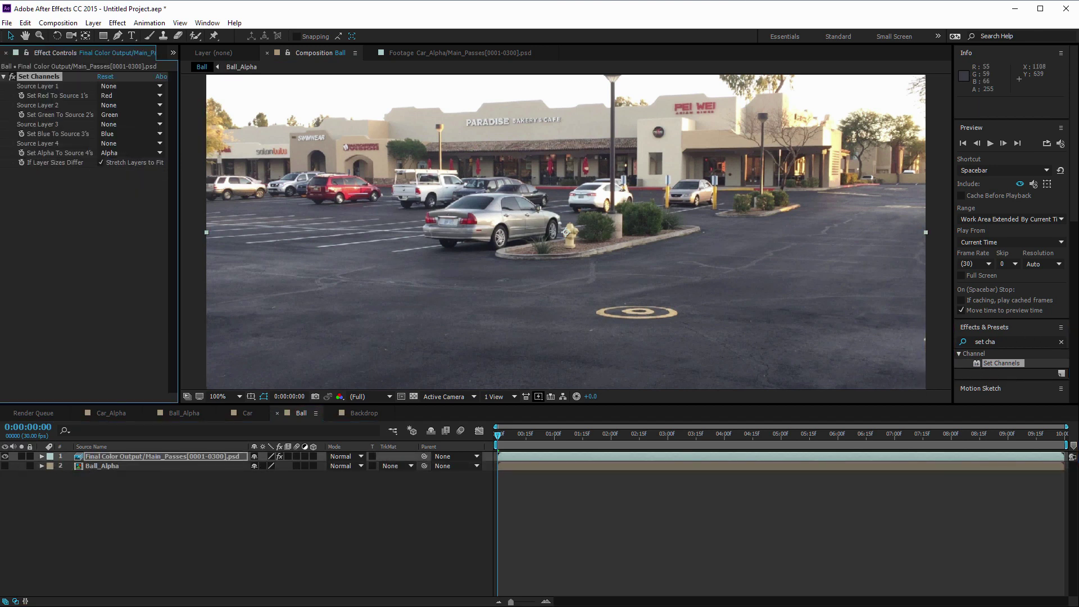
left_click(111, 144)
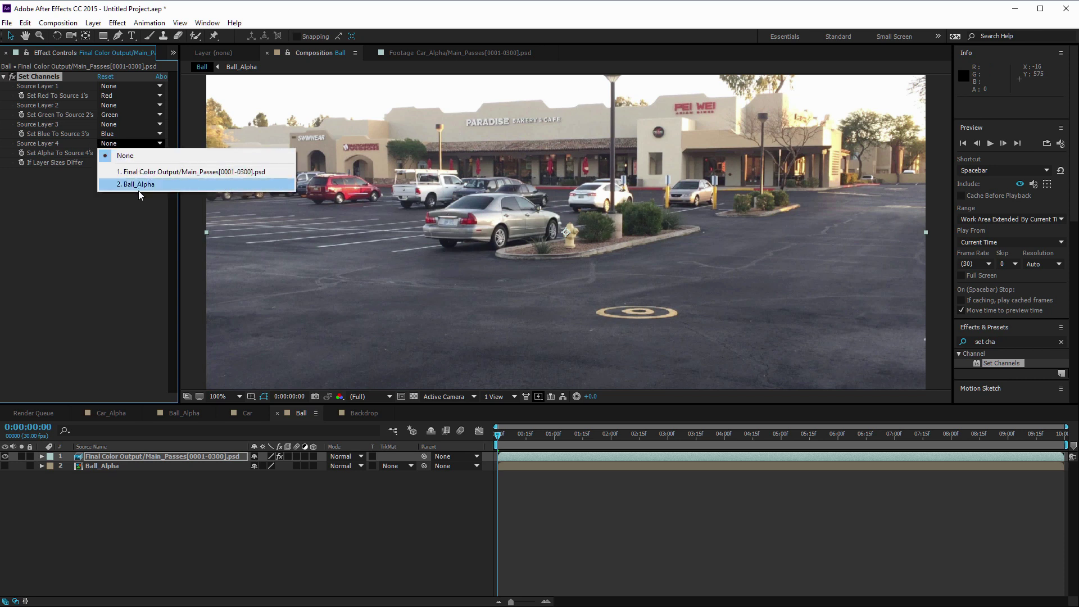
left_click(121, 184)
left_click(123, 154)
left_click(131, 214)
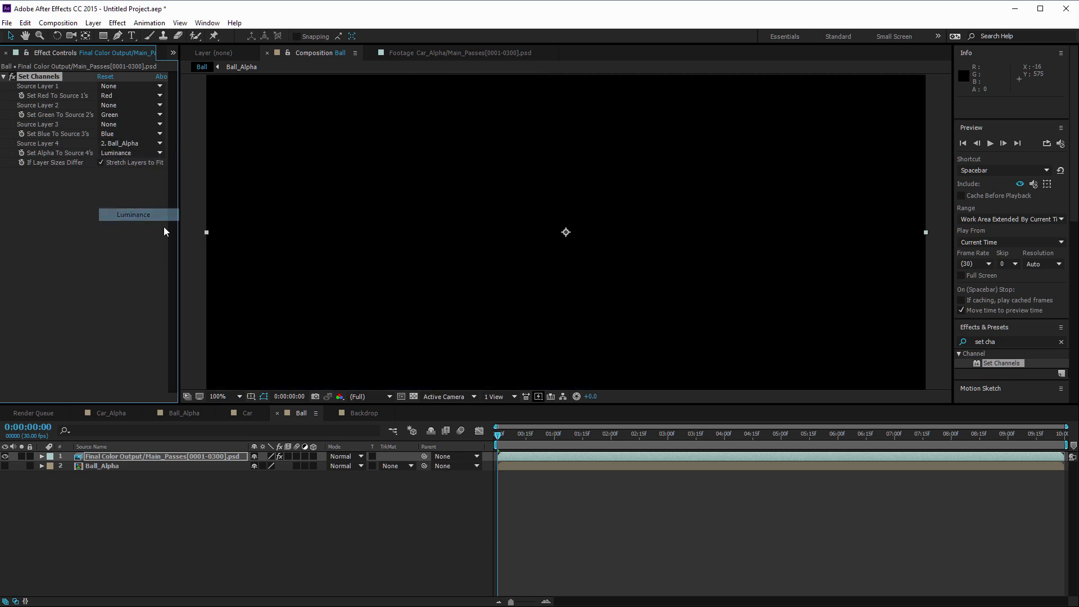
left_click_drag(503, 433, 860, 453)
key("space")
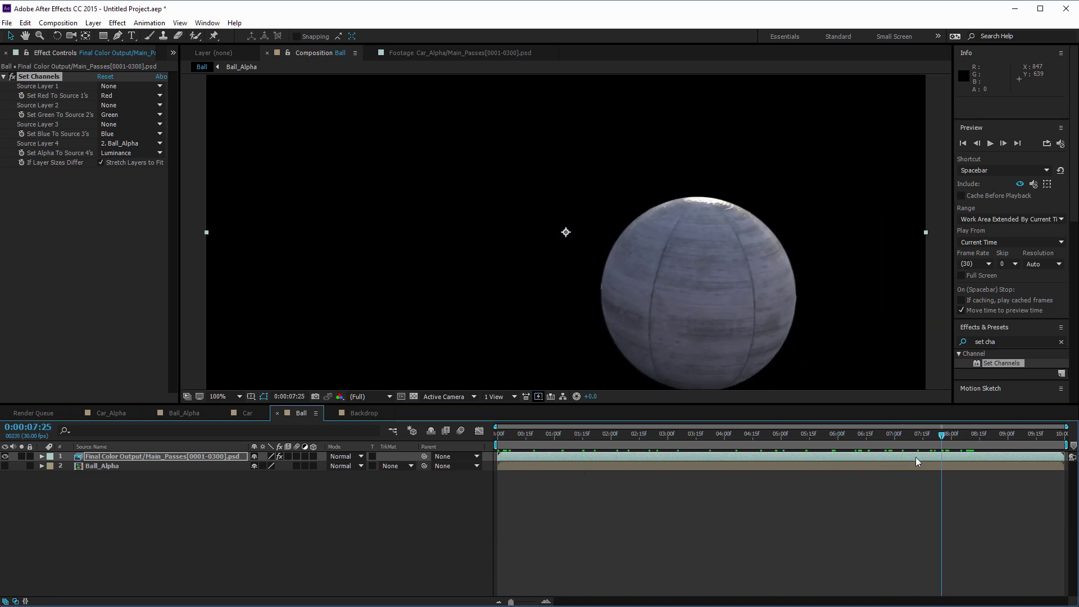
Step: Add the Car composition above the Lot_Shadow layer in the Backdrop composition, with the Ball composition on top of it
left_click(363, 413)
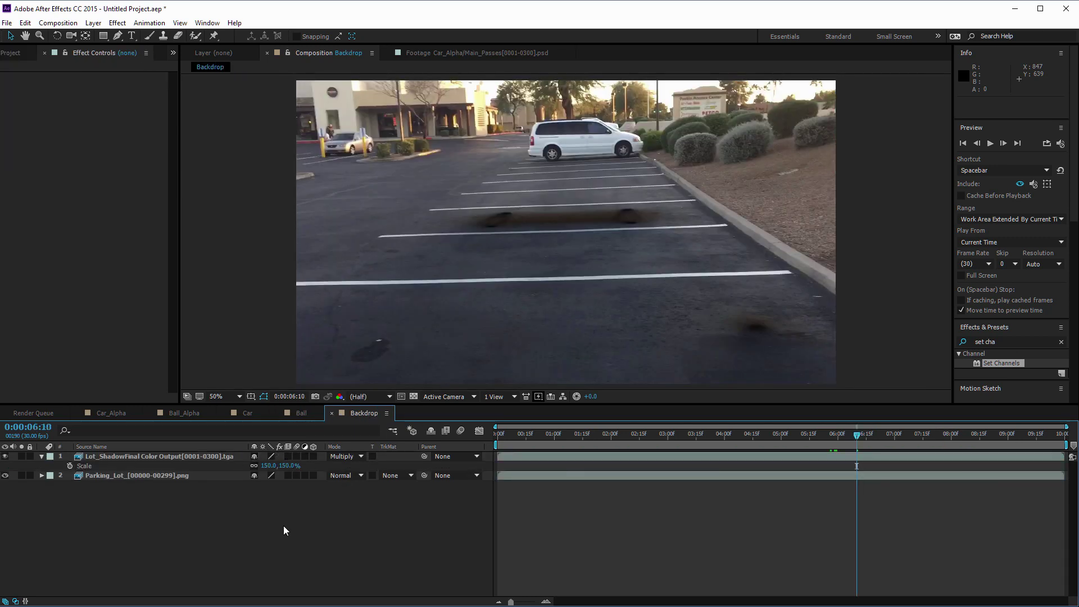
left_click(172, 54)
left_click(189, 68)
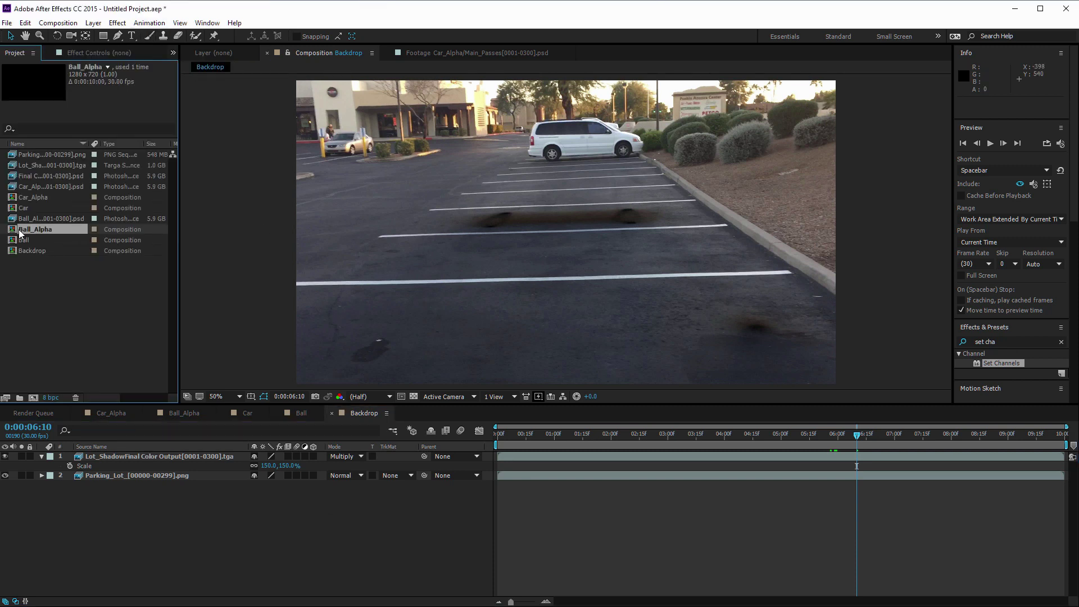
left_click(17, 209)
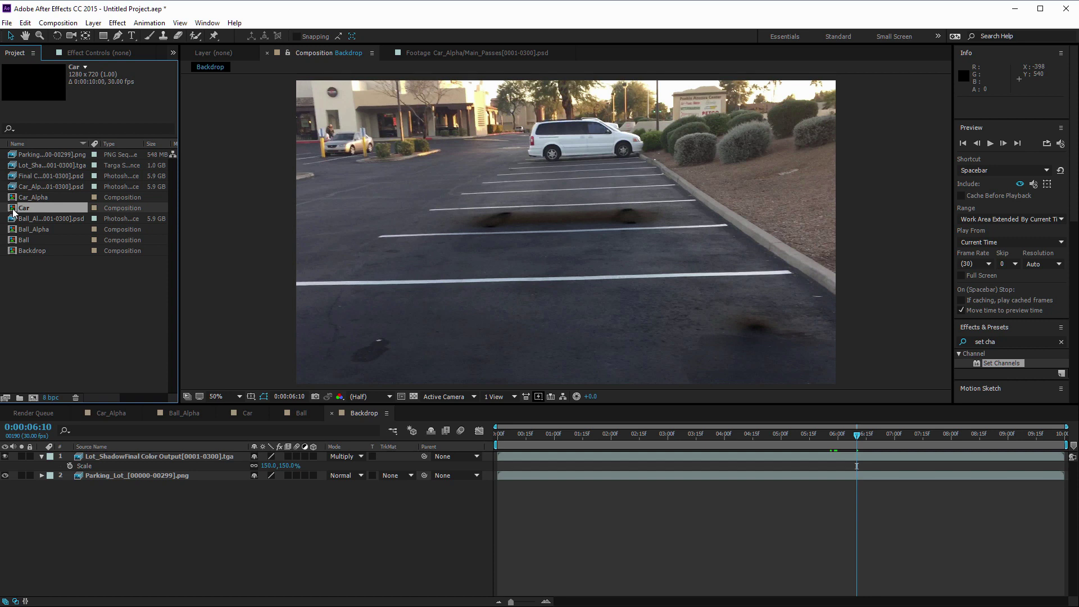
left_click_drag(13, 211, 93, 453)
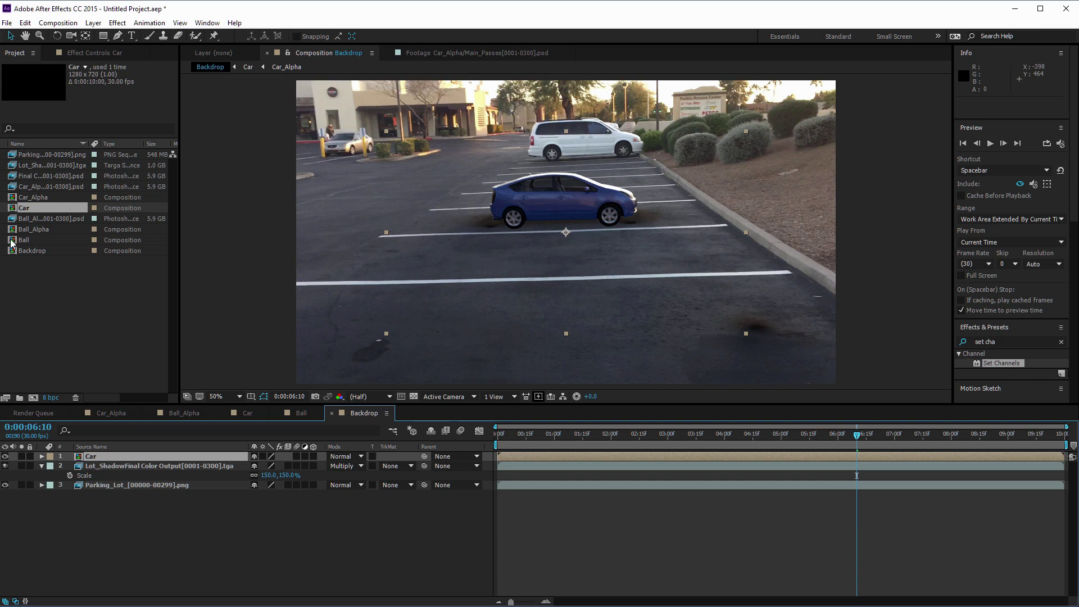
left_click_drag(12, 240, 123, 456)
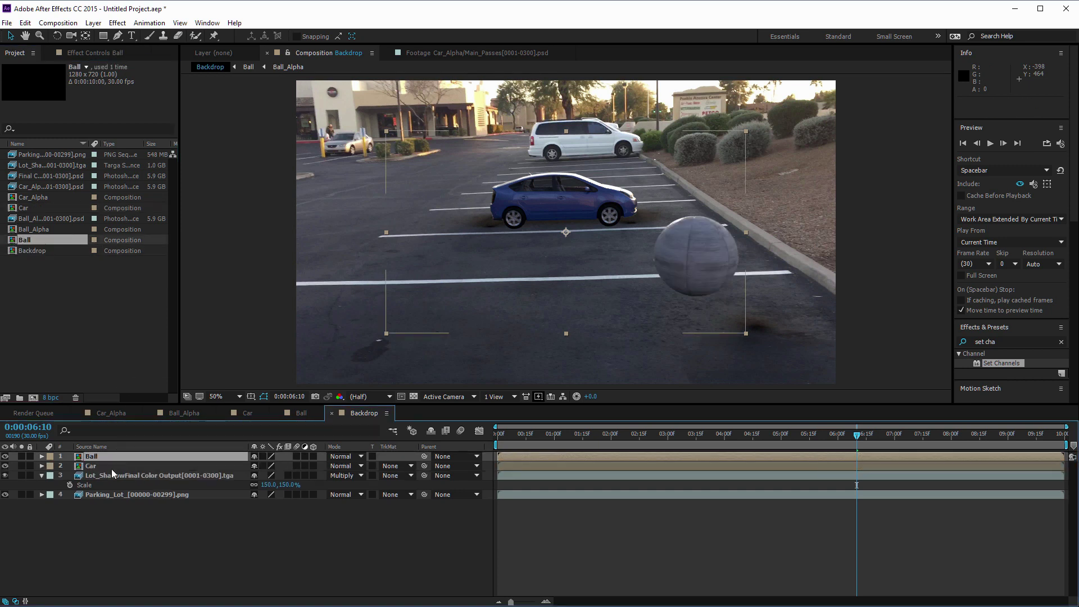
Step: Scale the Ball and Car layers in the Backdrop composition together to 150%
key("s")
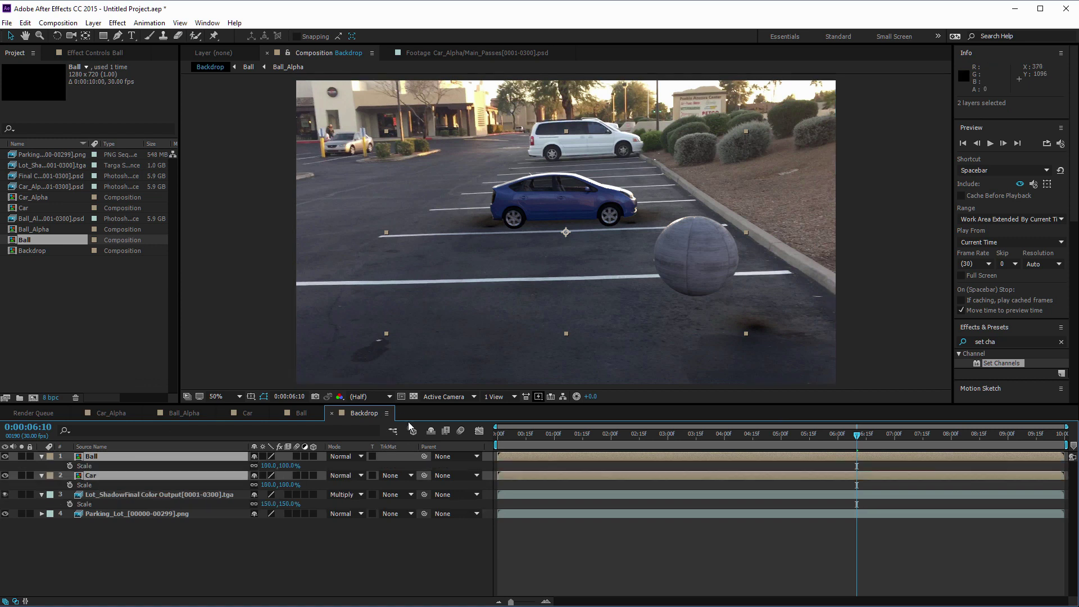
left_click(269, 466)
type("150")
key("Tab")
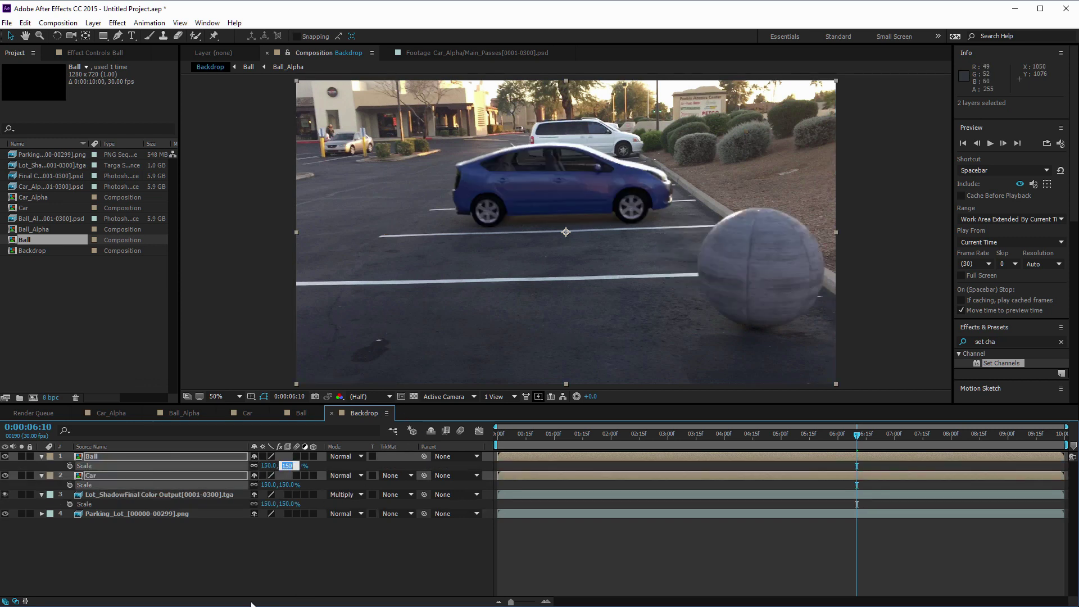
left_click(902, 343)
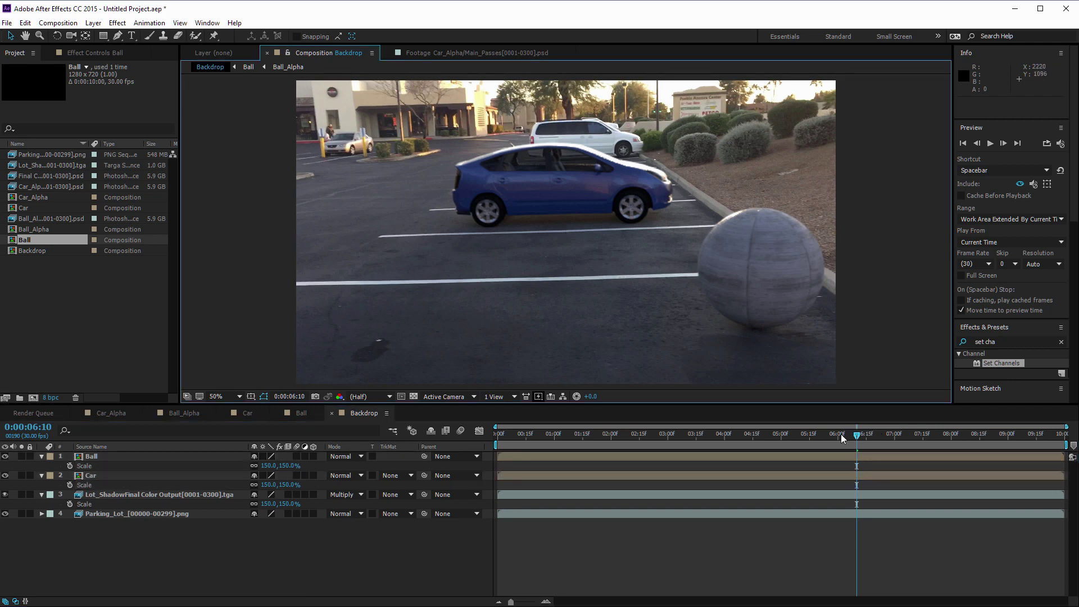
Step: Play the Backdrop composition from near its start to review the car and ball composite
left_click_drag(840, 433, 518, 458)
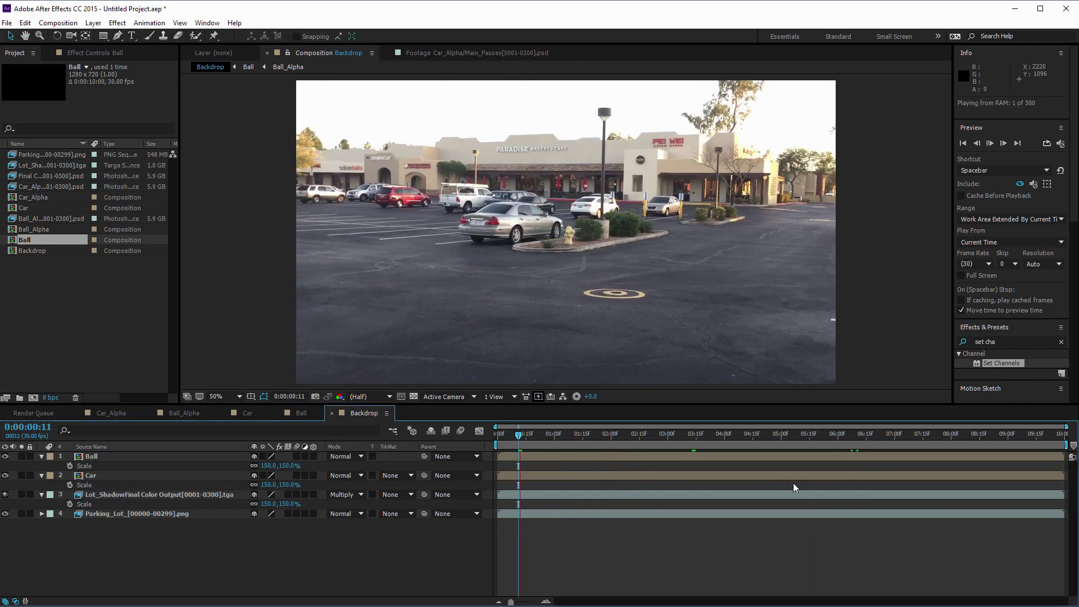
key("space")
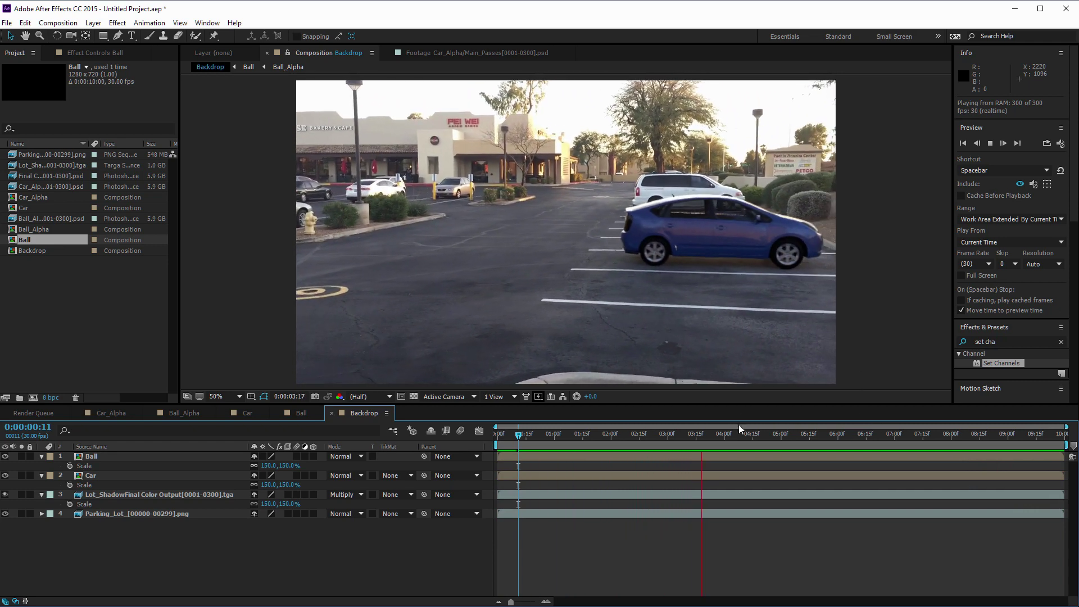
key("space")
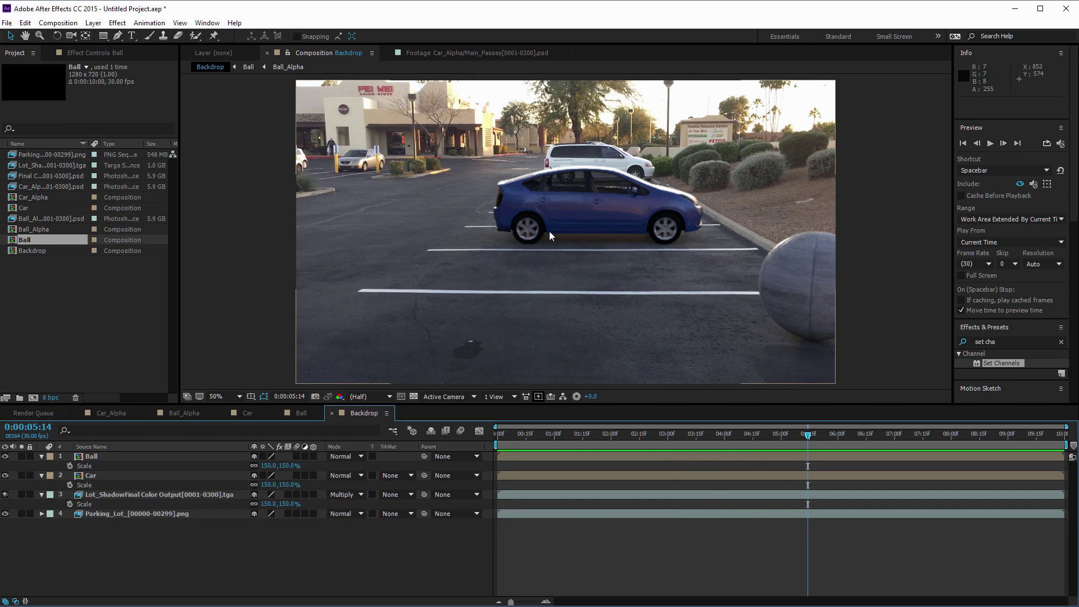
Step: Apply Levels to the Lot_Shadow layer in the Backdrop composition and set its RGB gamma to about 0.43
left_click_drag(807, 435, 659, 433)
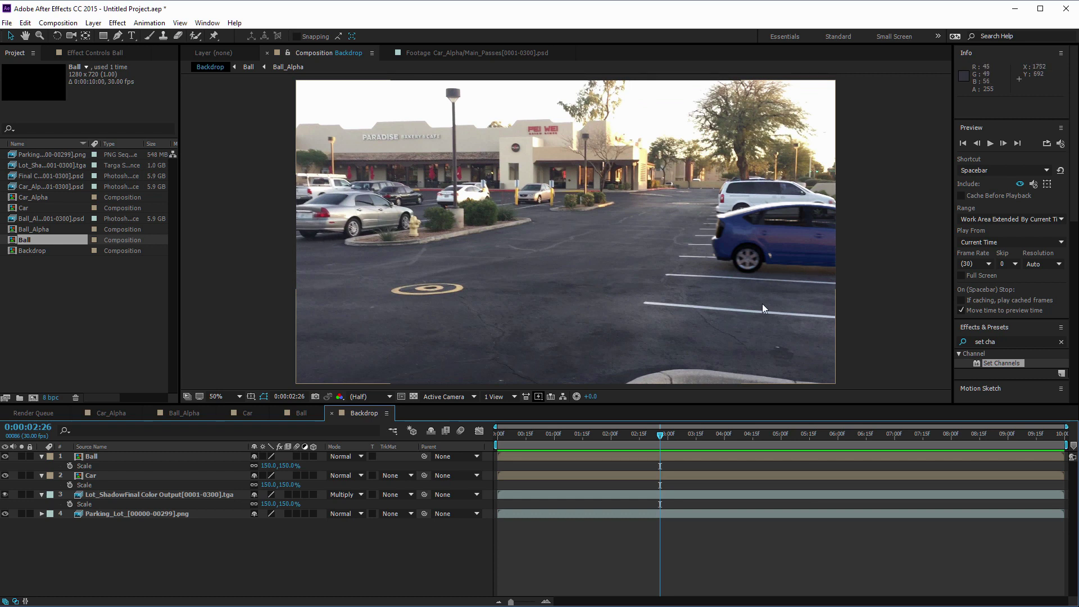
left_click(143, 495)
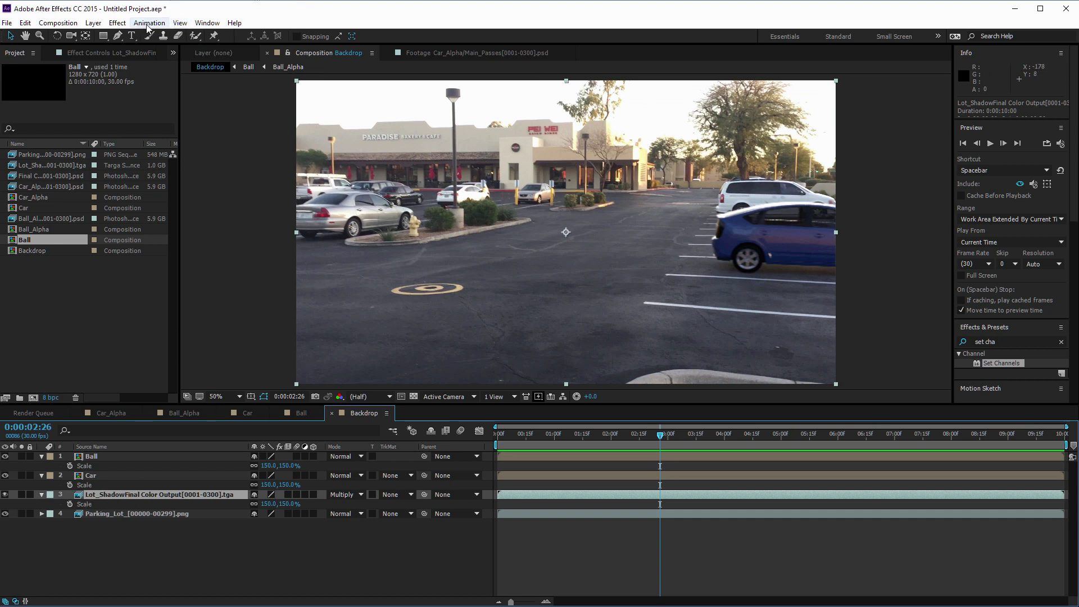
left_click(115, 23)
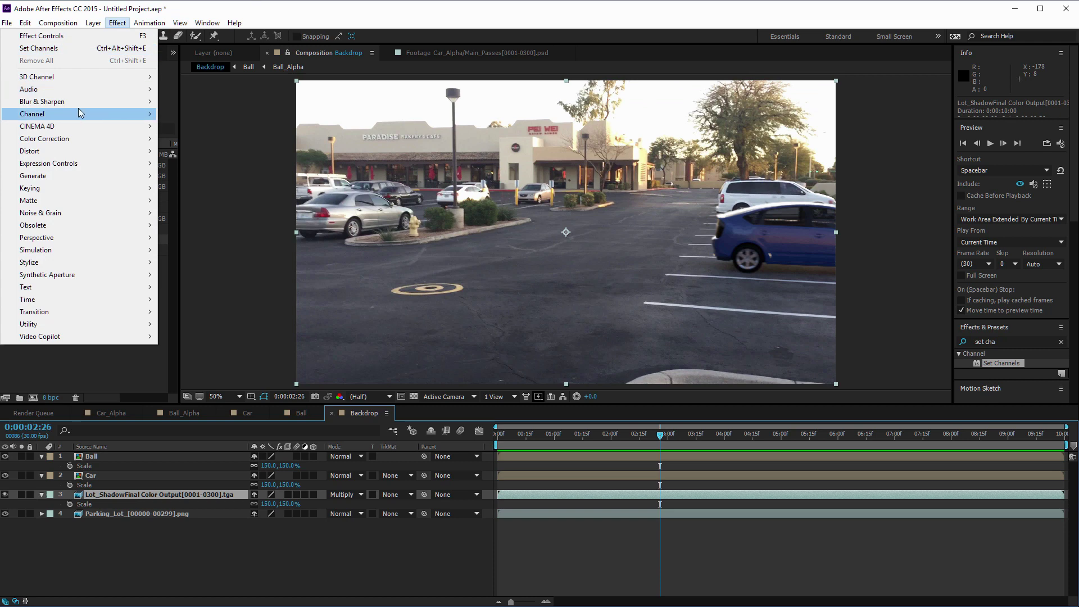
mouse_move(80, 107)
mouse_move(72, 141)
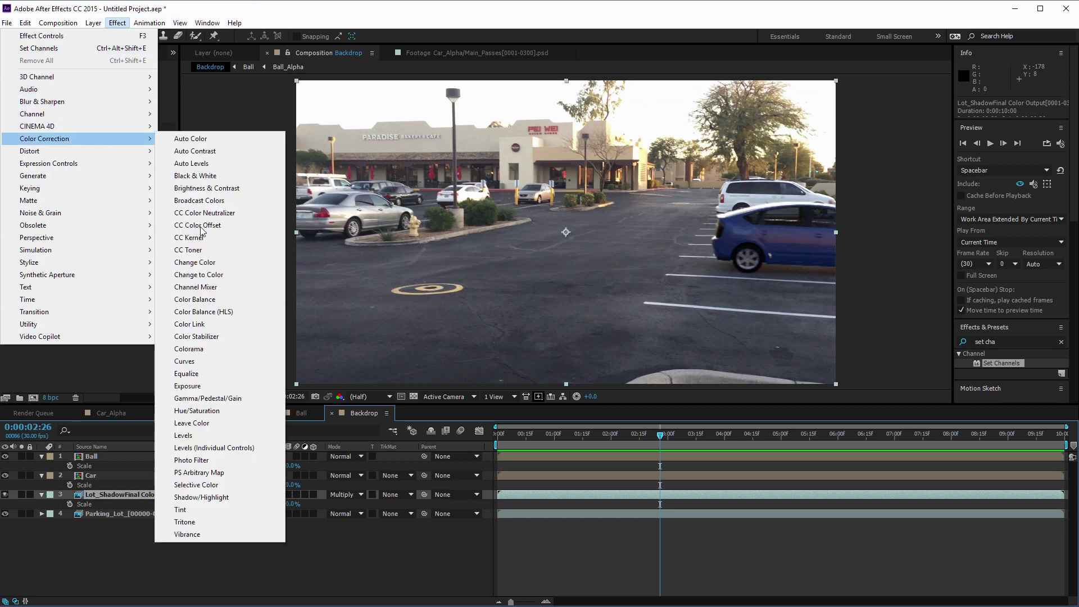
left_click(199, 435)
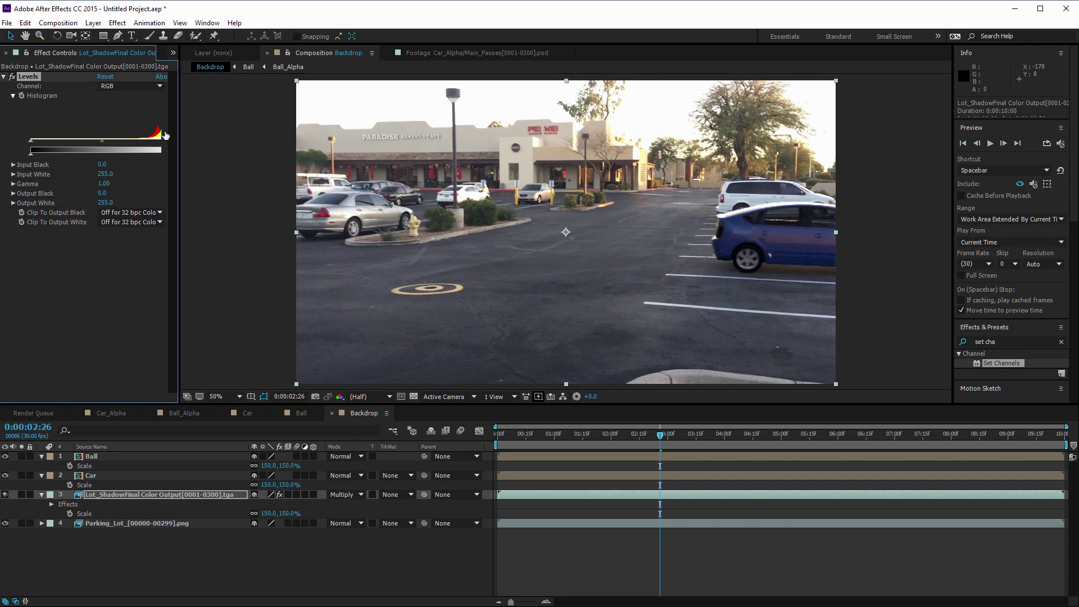
left_click_drag(179, 141, 201, 140)
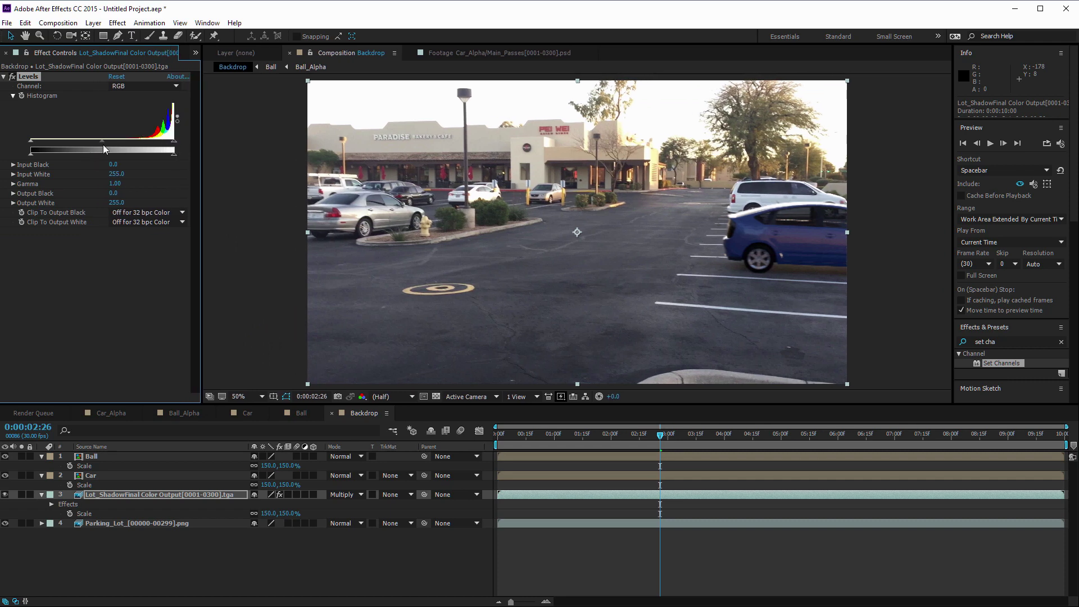
left_click_drag(102, 143, 122, 148)
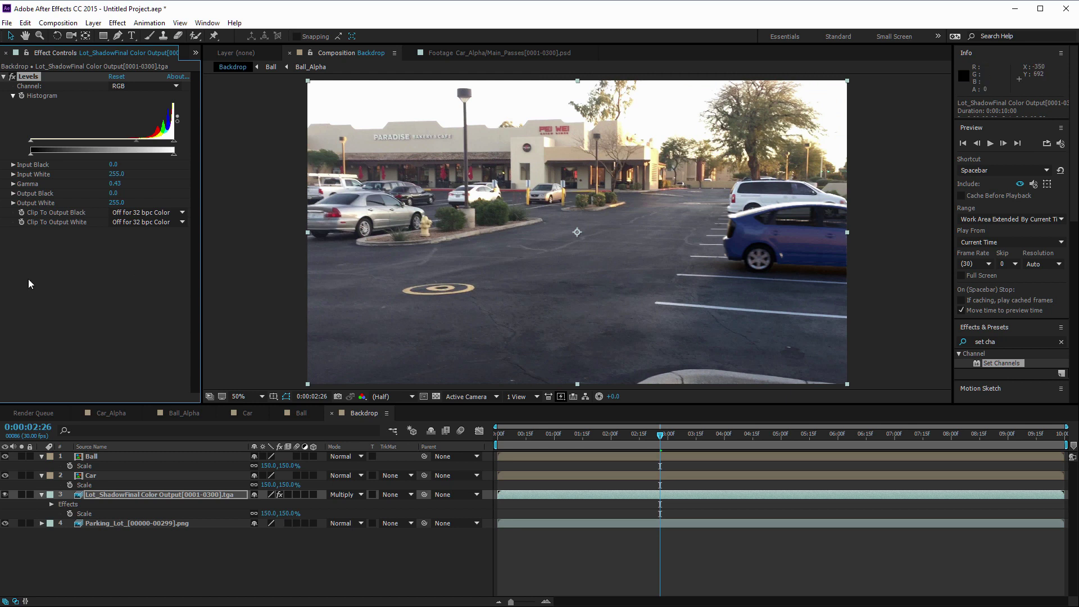
Step: Add Curves to the Lot_Shadow layer and raise the blue channel's black point slightly to tint the shadows blue
left_click(117, 23)
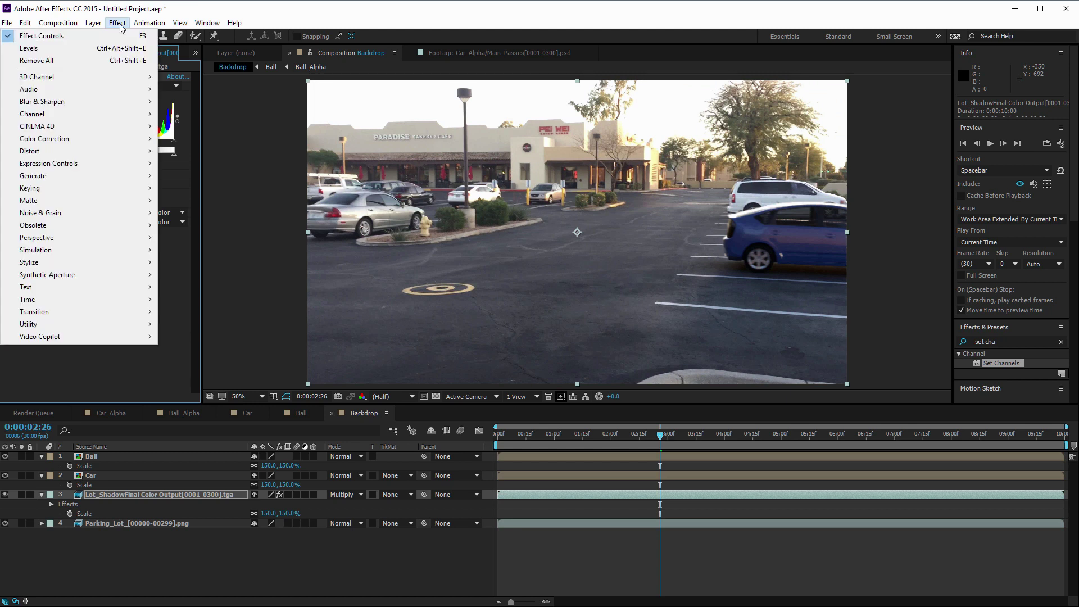
mouse_move(73, 138)
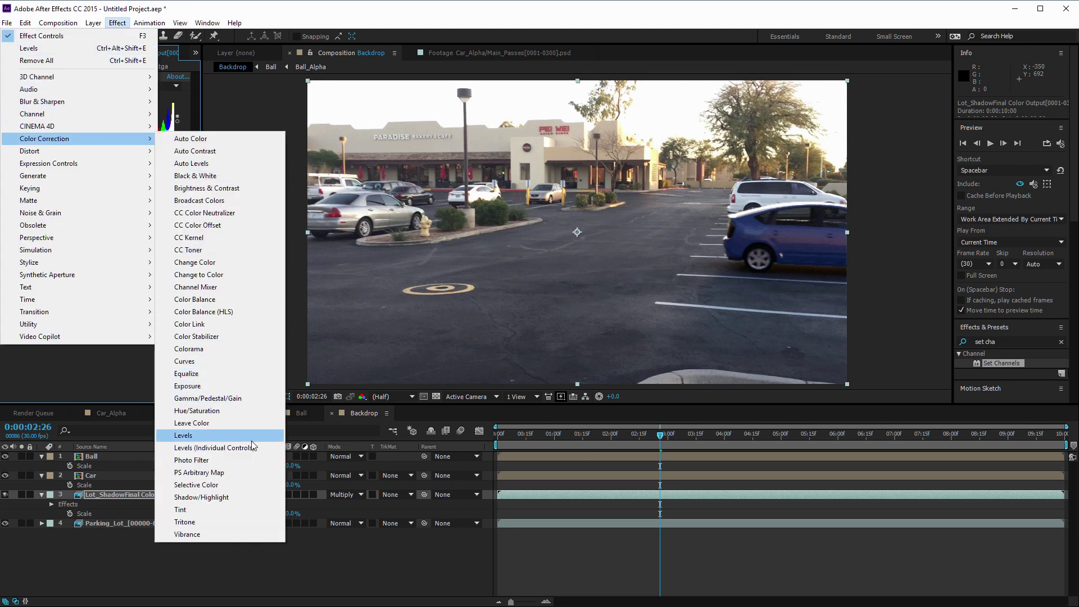
left_click(217, 359)
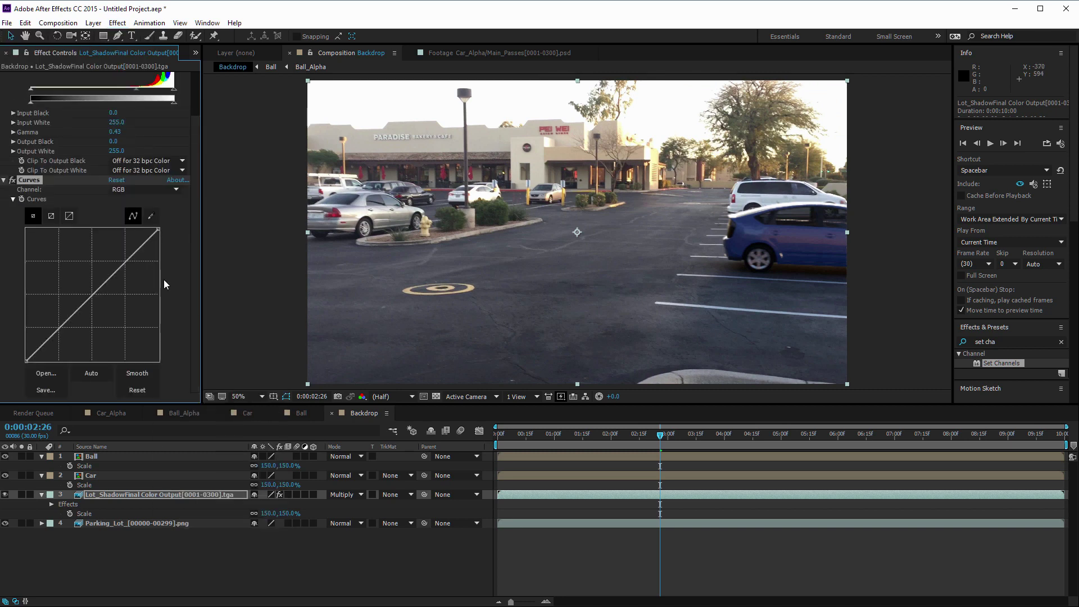
left_click(163, 190)
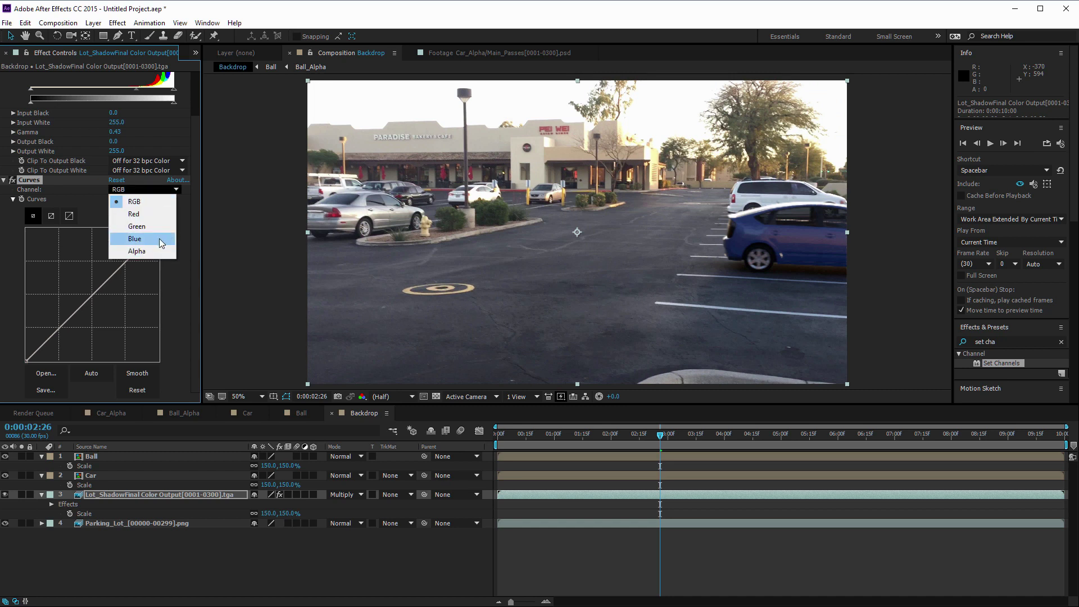
left_click(140, 238)
left_click_drag(25, 359, 21, 351)
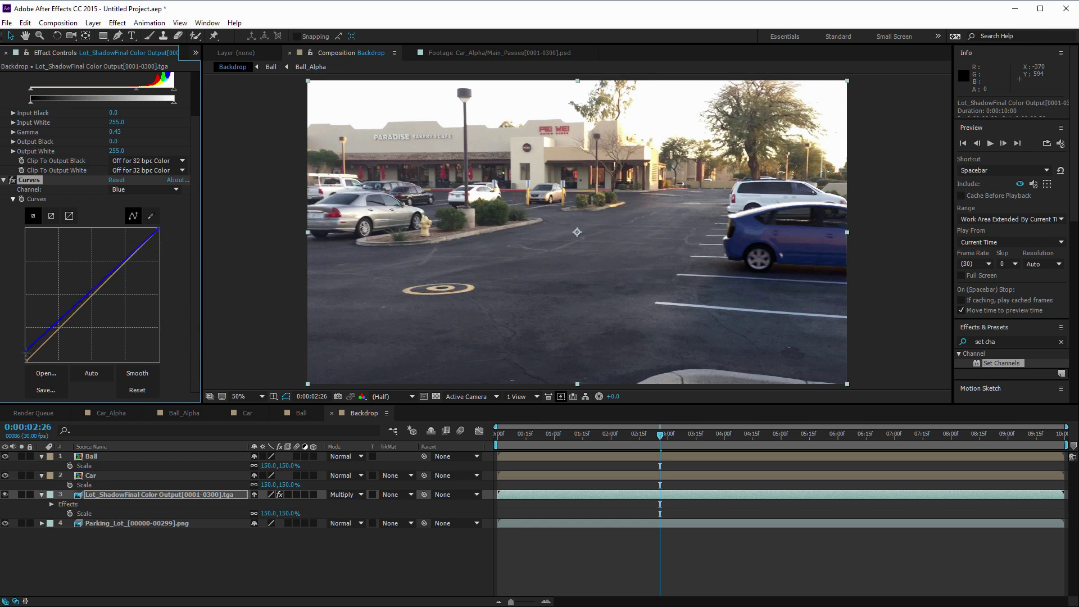
left_click_drag(26, 354, 26, 344)
left_click_drag(25, 355, 25, 336)
left_click_drag(23, 336, 21, 349)
Step: Shift the red curve's black point slightly inward to reduce red in the shadows, and collapse the Levels and Curves effects
left_click(144, 189)
left_click(147, 209)
left_click_drag(27, 360, 31, 366)
left_click_drag(19, 183, 22, 186)
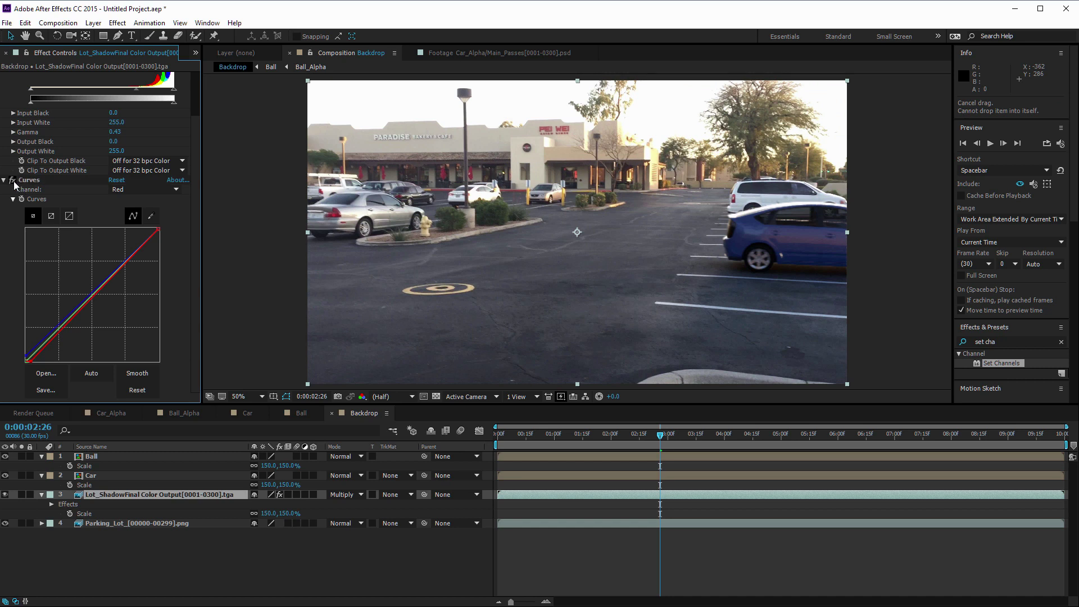
scroll(101, 178, "up", 2)
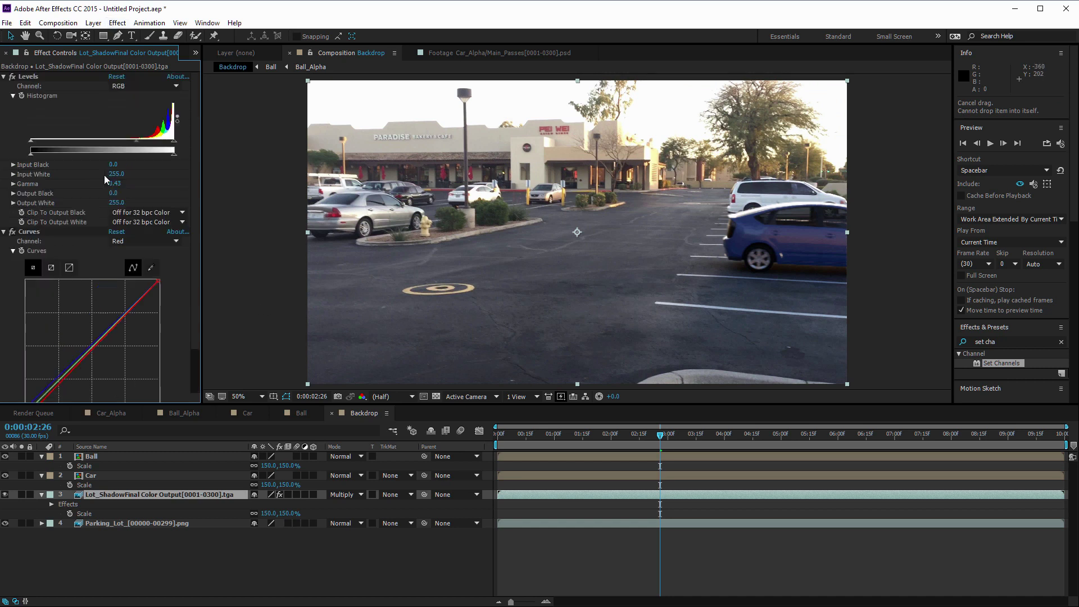
left_click(4, 76)
left_click(4, 86)
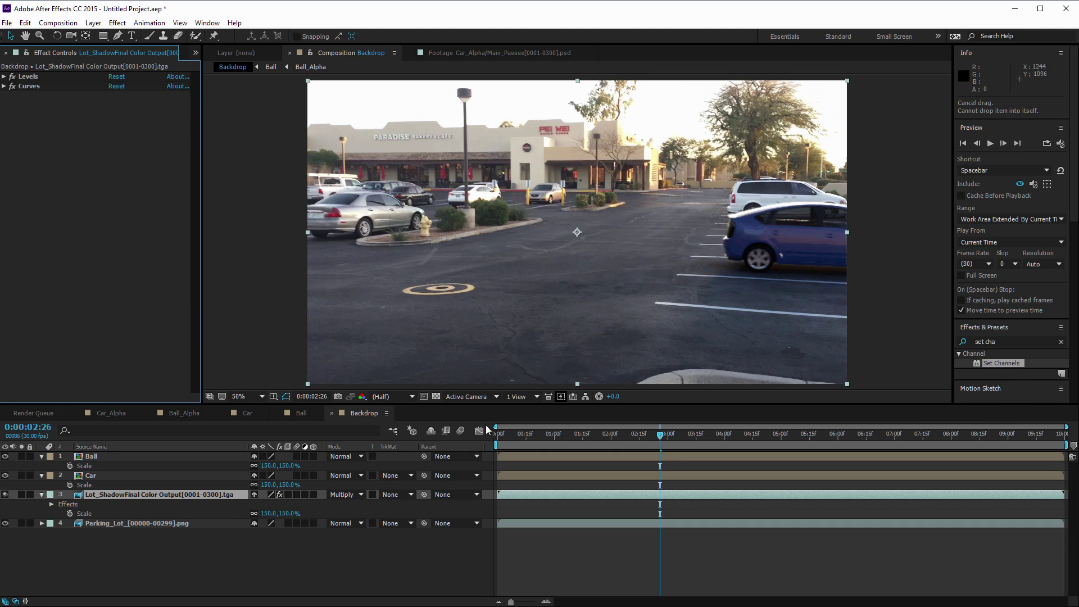
Step: Move the current time to 0:00:06:06 and lock the viewer on the Backdrop composition
left_click_drag(665, 436, 849, 446)
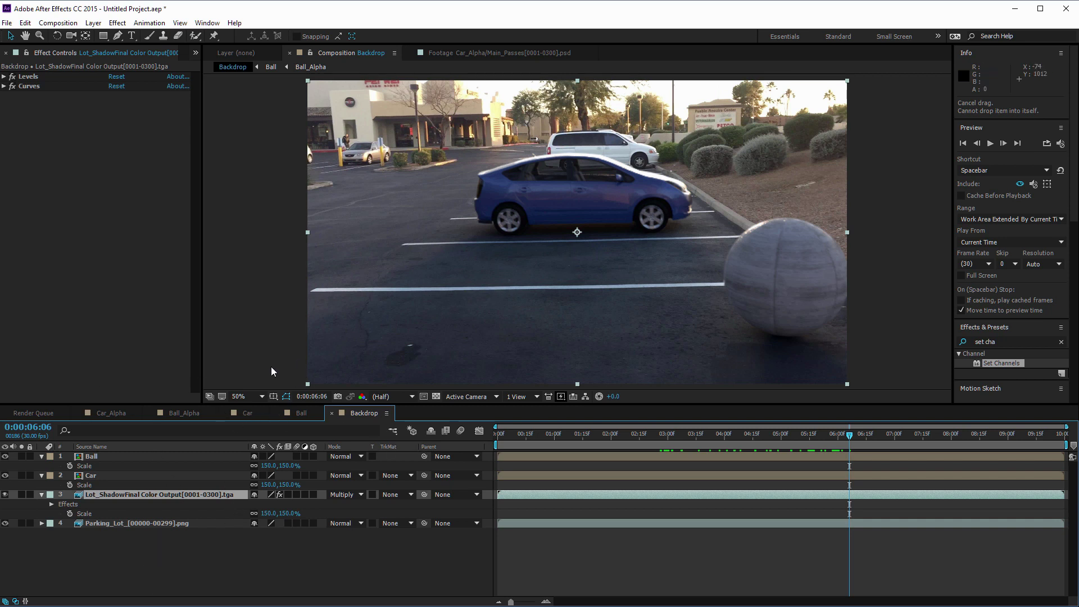
left_click(311, 52)
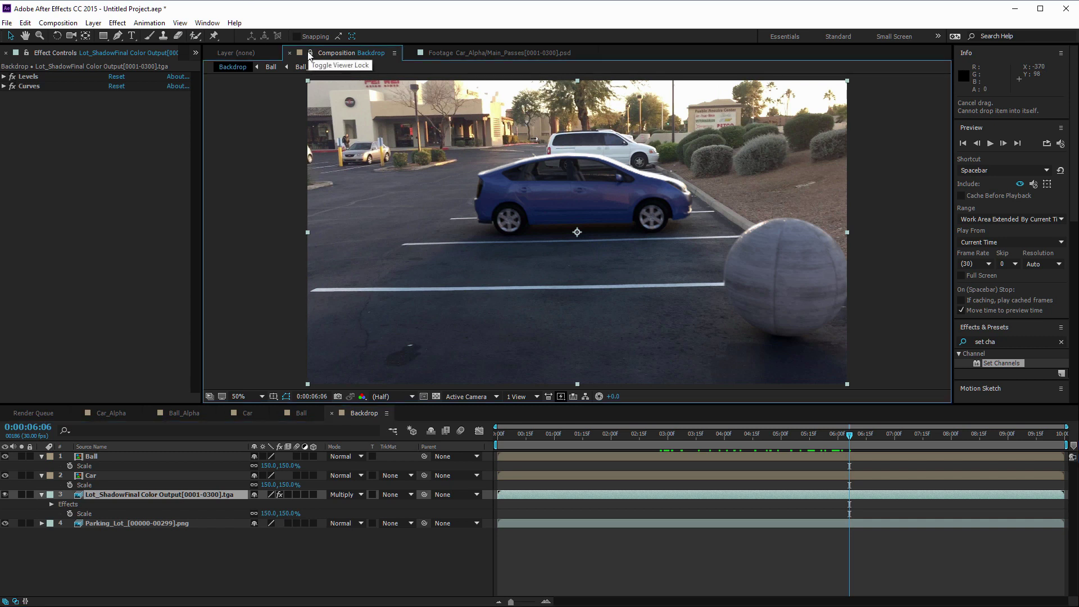
left_click(310, 54)
Step: Apply Levels (Individual Controls) to the Final Color Output layer in the Car composition
left_click(246, 414)
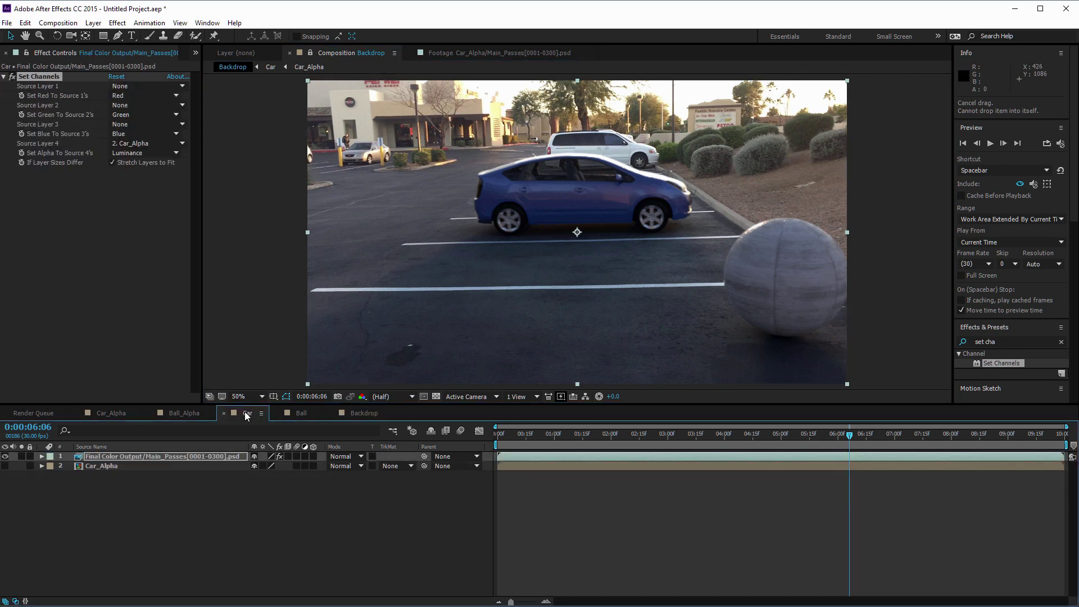
left_click(119, 456)
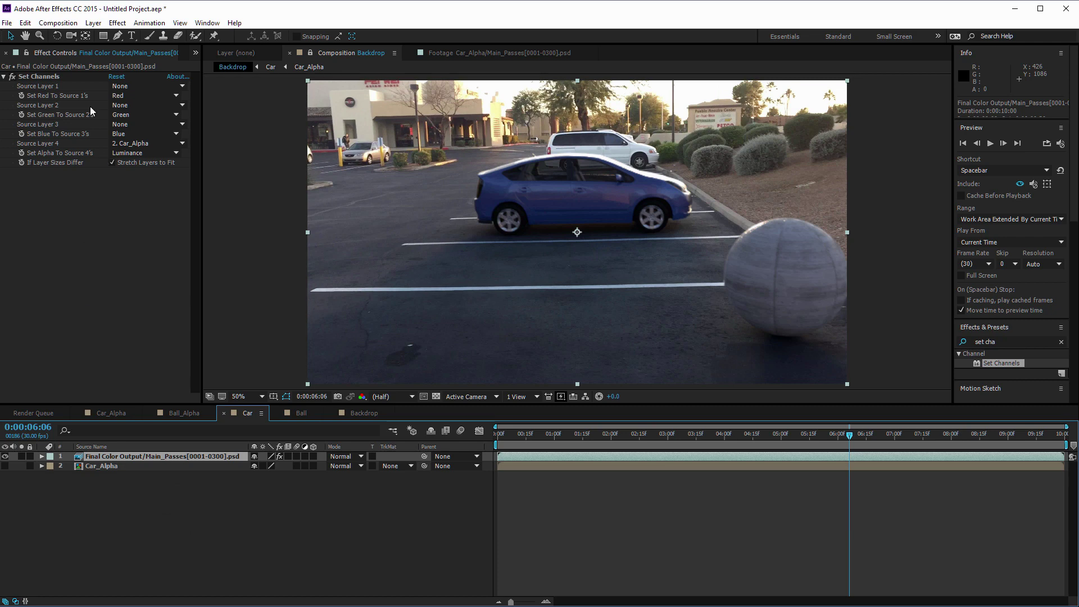
left_click(119, 23)
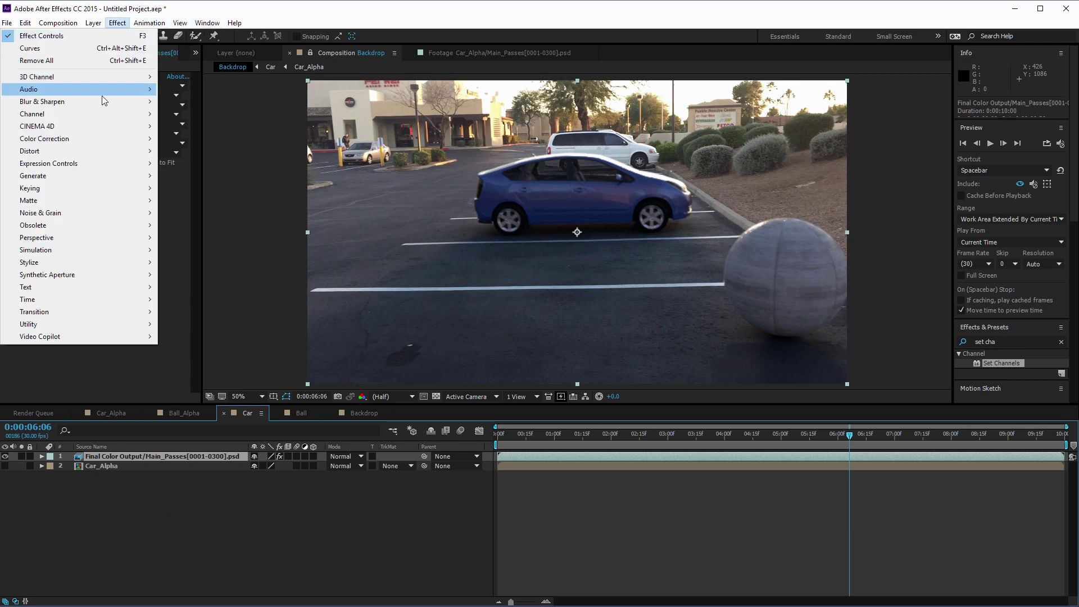
mouse_move(104, 139)
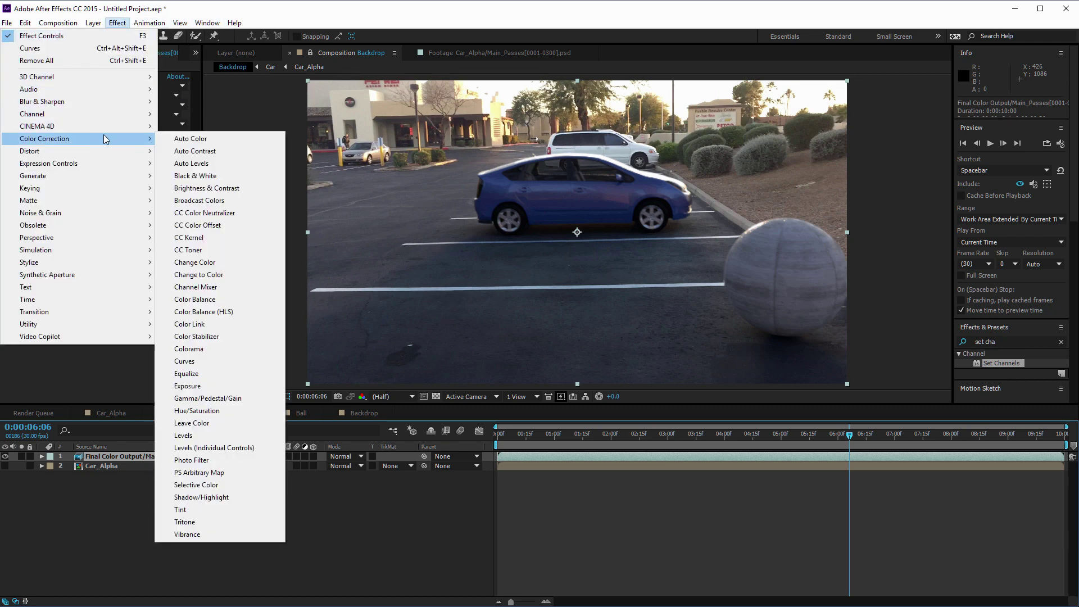
left_click(236, 448)
Step: Lower the blue channel's midtones slightly in Levels (Individual Controls) to make the car less blue, and collapse both effects
left_click(145, 182)
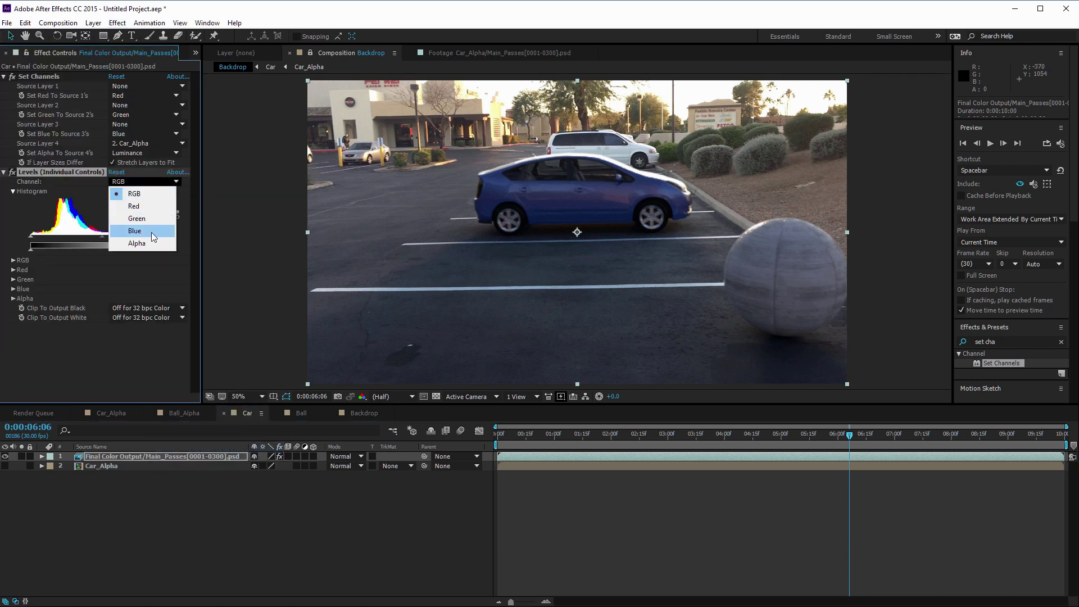
left_click(153, 230)
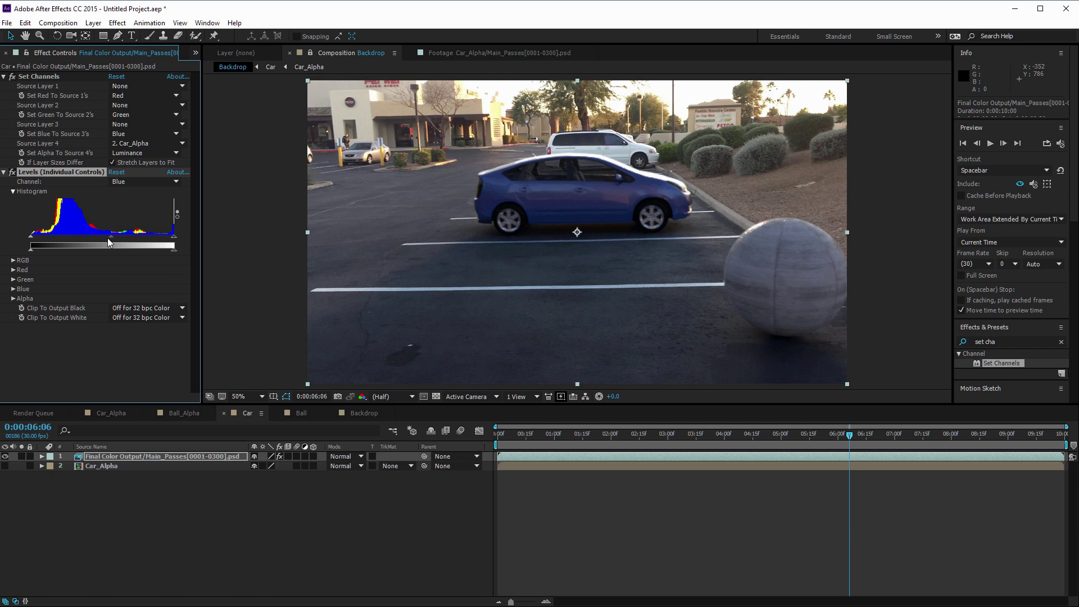
left_click_drag(135, 240, 106, 235)
left_click(109, 238)
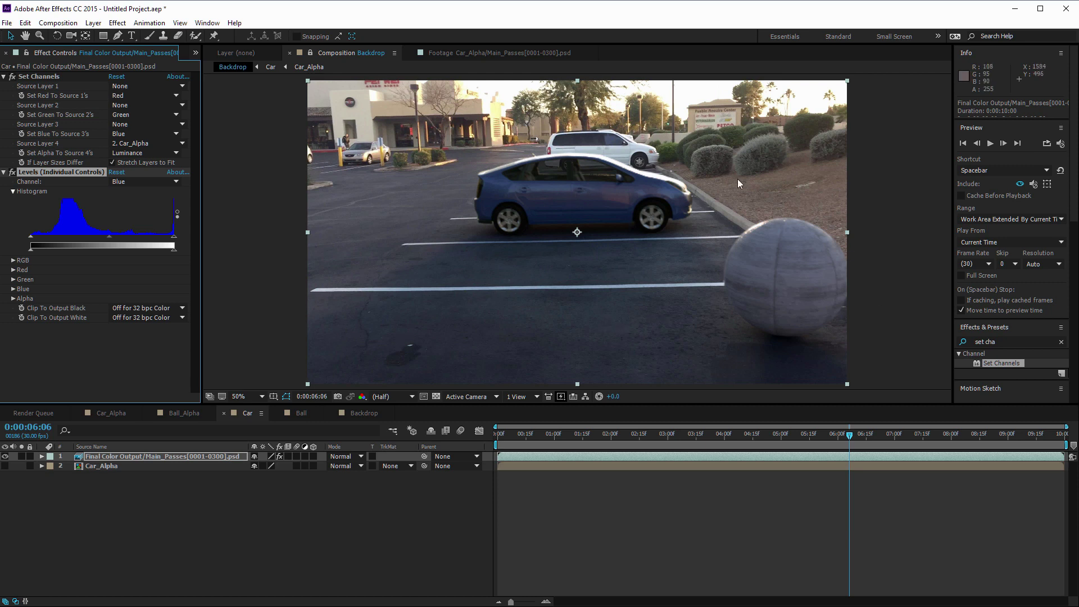
left_click(4, 172)
left_click(4, 77)
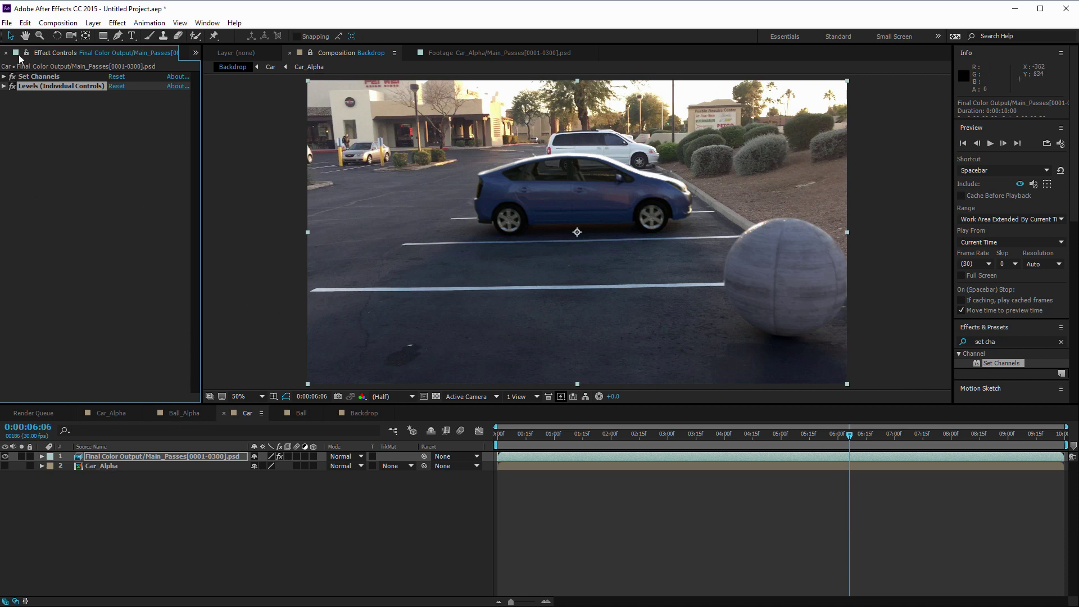
Step: Duplicate the Ball_Alpha and Car_Alpha compositions in the project
left_click(196, 53)
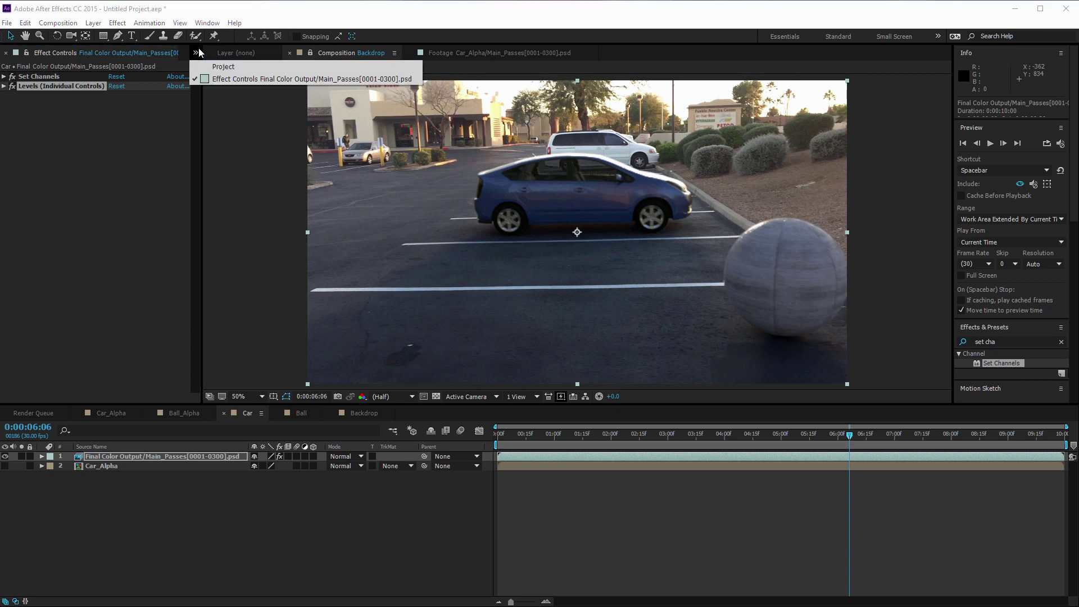
left_click(207, 70)
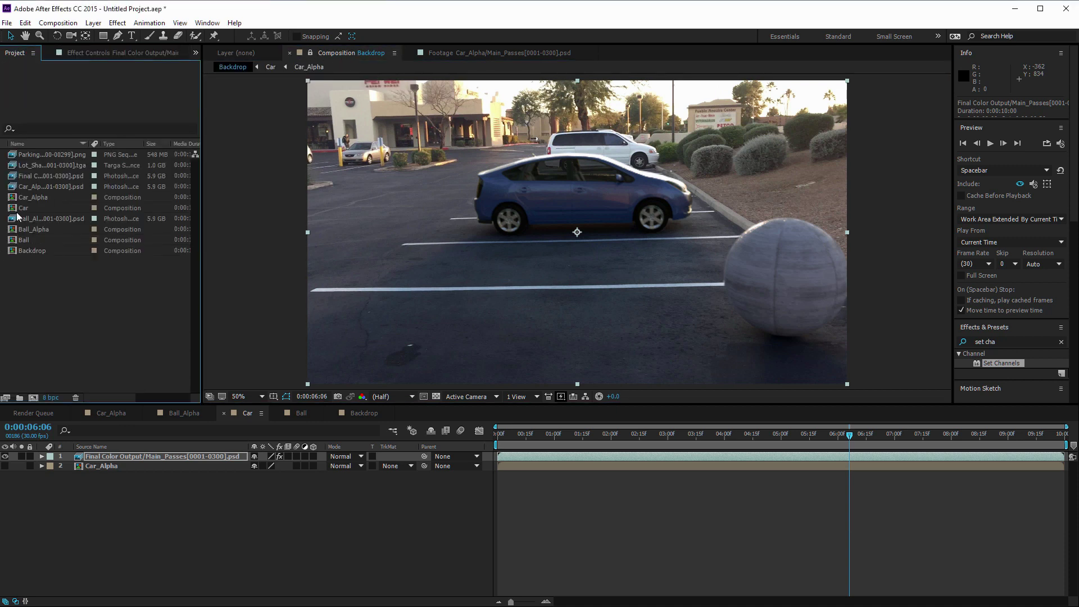
left_click(13, 230)
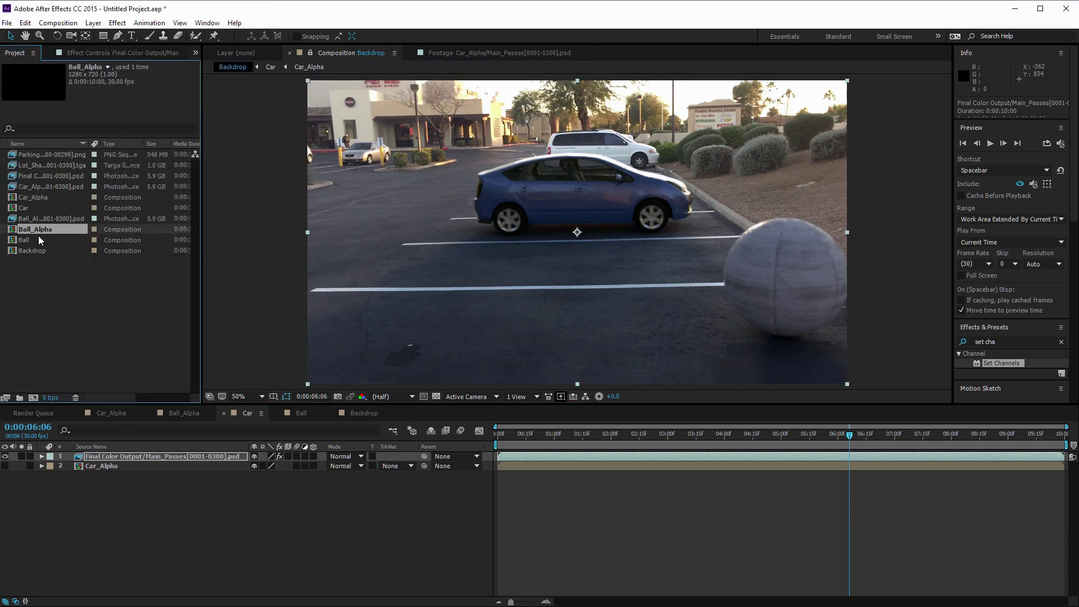
key("ctrl+d")
left_click(13, 197)
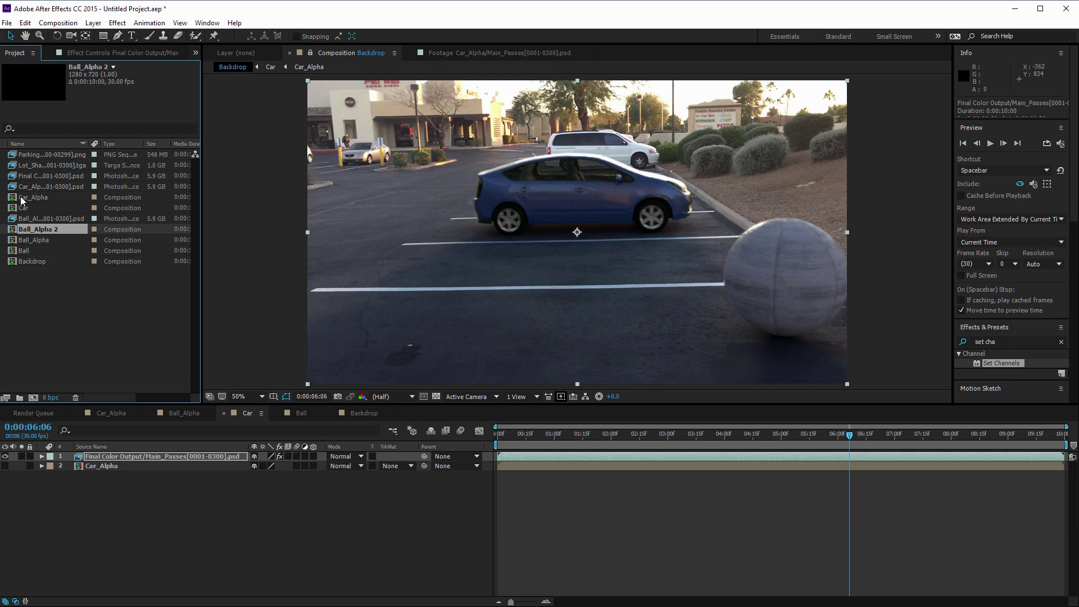
key("ctrl+d")
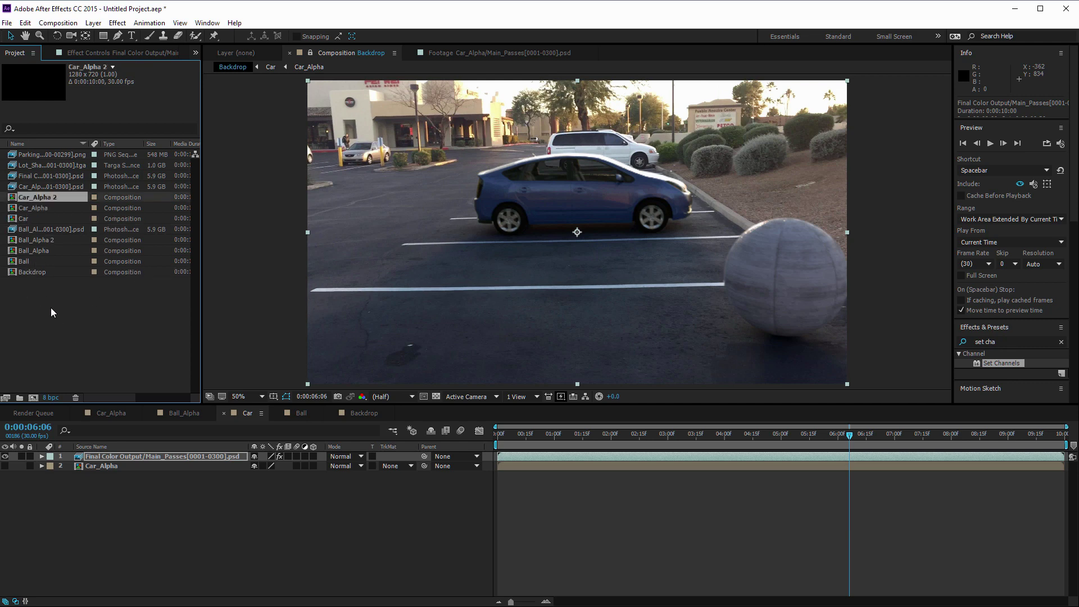
Step: Open the Car_Alpha 2 composition and apply the Levels effect to its Car_Alpha layer
double_click(15, 197)
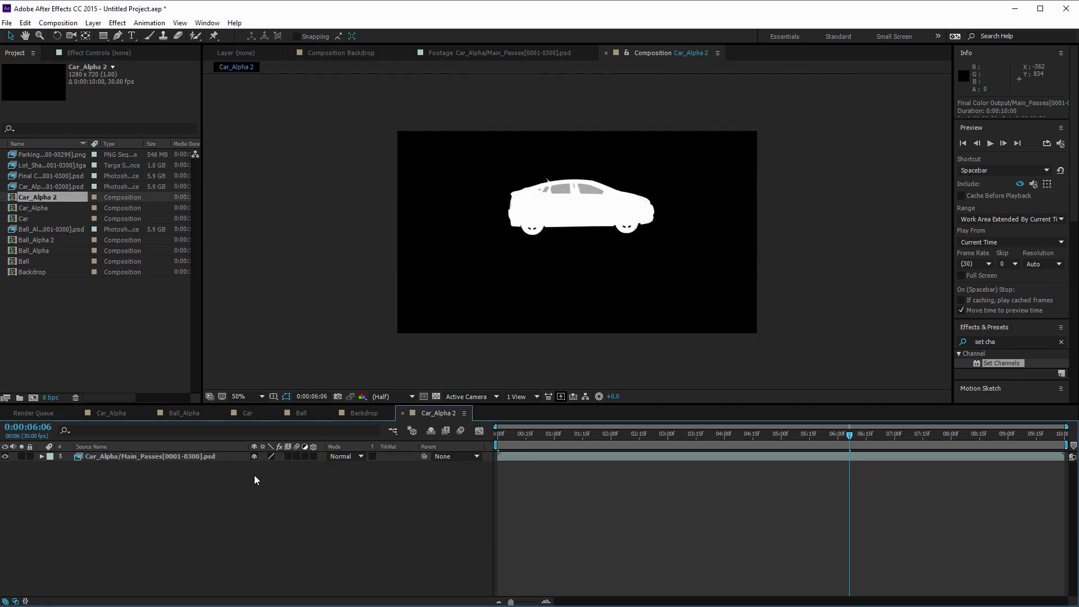
left_click(139, 456)
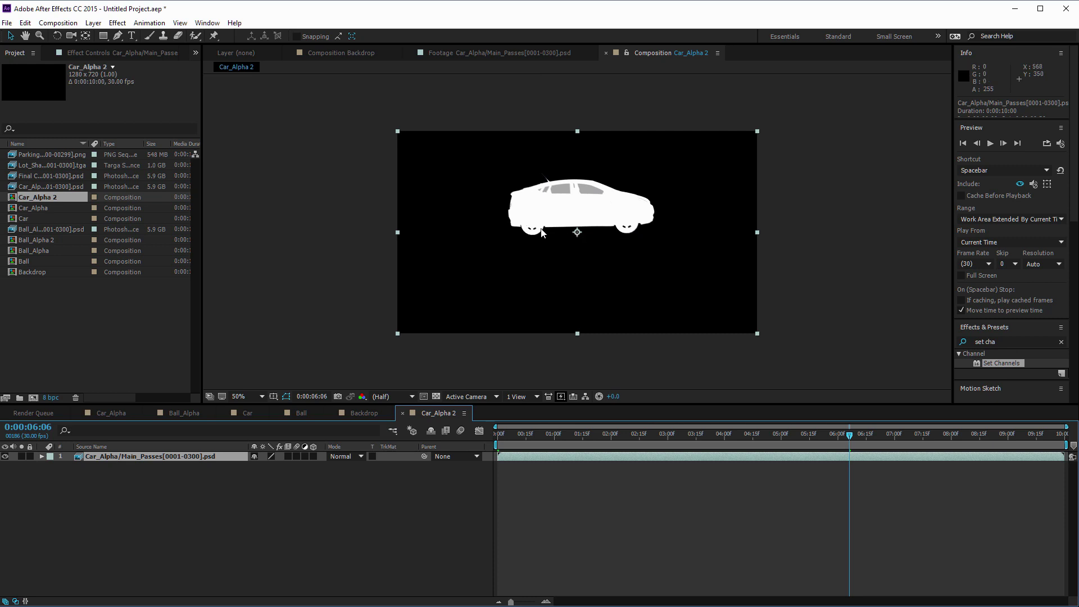
key("period")
key("period")
scroll(528, 184, "up", 3)
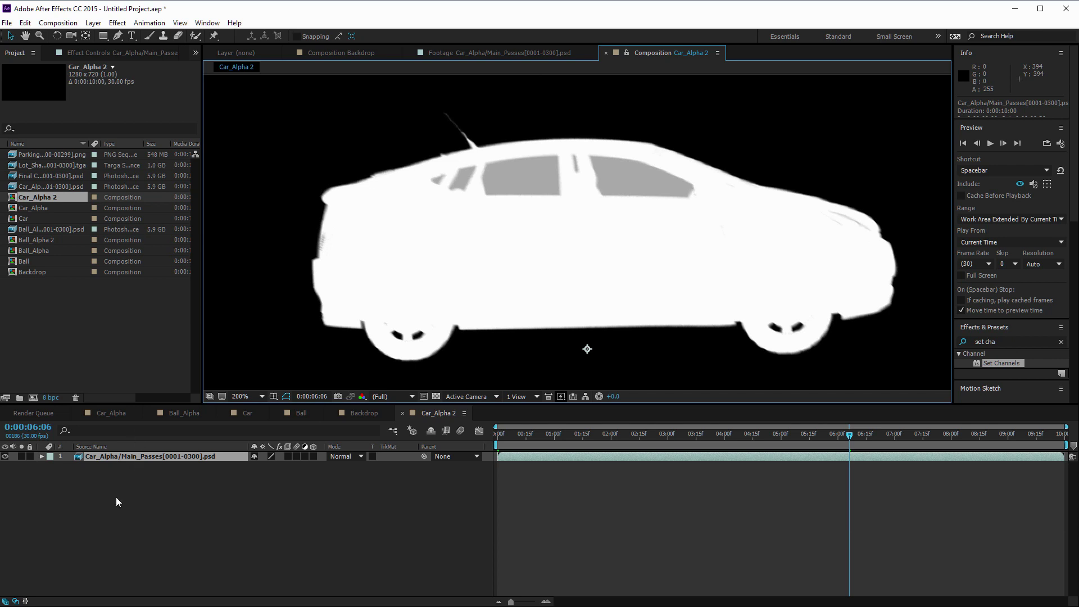
left_click(114, 25)
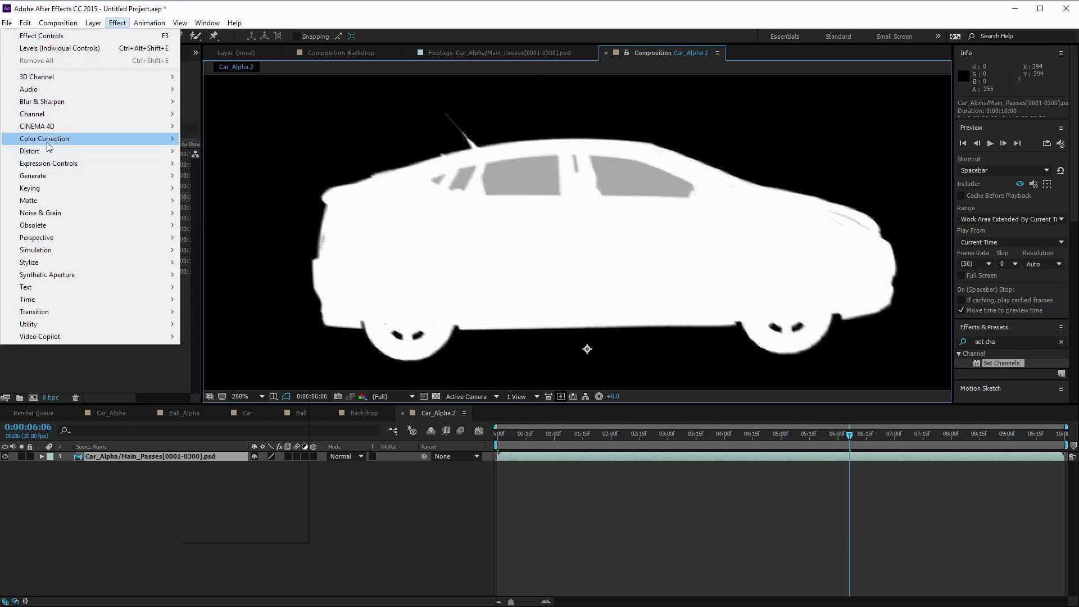
mouse_move(46, 142)
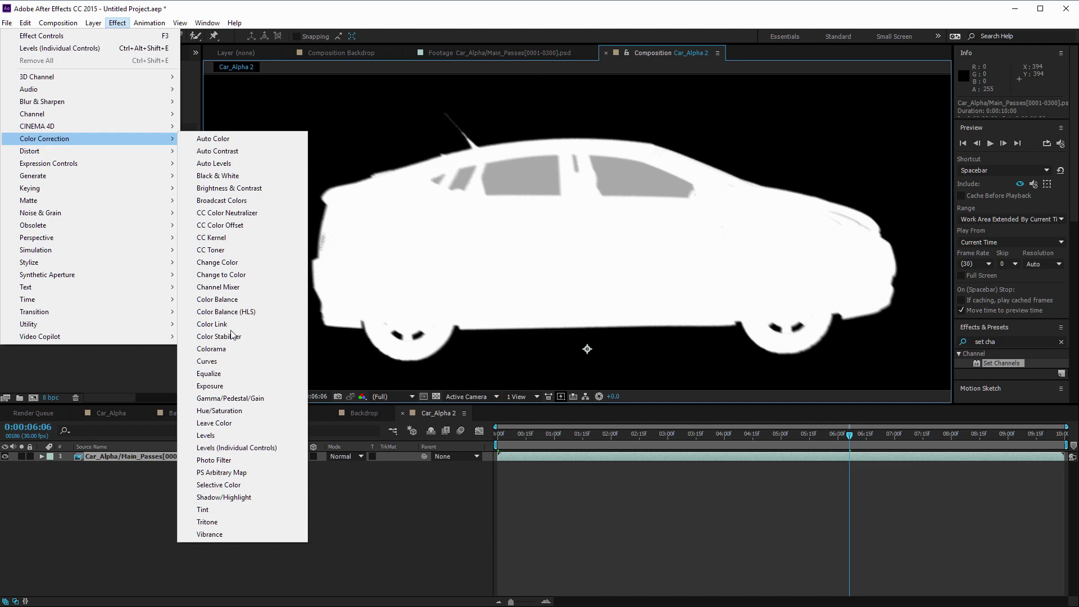
left_click(231, 436)
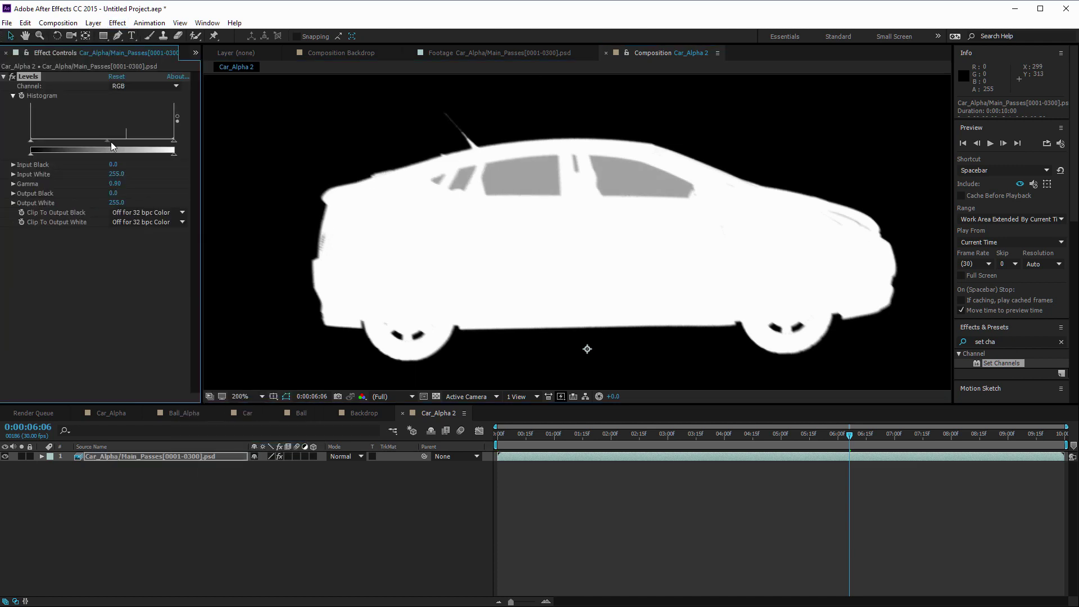
Step: Set Levels Input White to 167 and Gamma to 1.66 so the car windows turn solid white in the matte
left_click_drag(110, 142, 49, 139)
left_click_drag(174, 140, 125, 144)
mouse_move(42, 140)
left_mouse_down()
mouse_move(67, 141)
mouse_move(56, 139)
left_mouse_up()
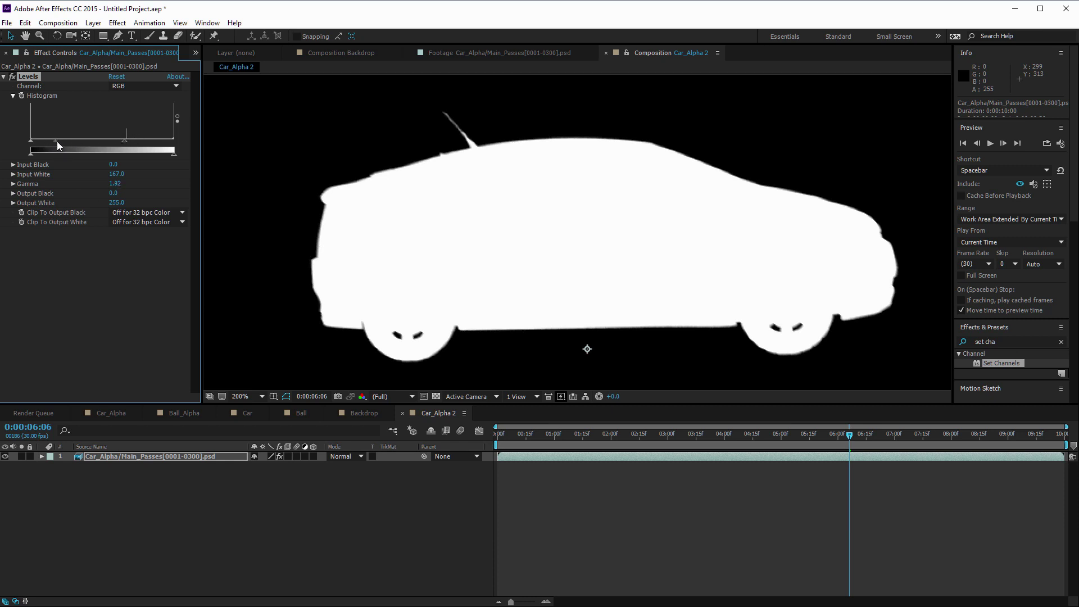
left_click_drag(58, 140, 60, 140)
Step: Filter the effects for "inver" and duplicate the Car_Alpha layer, setting the upper copy's blending mode to Multiply
left_click(78, 503)
type("inver")
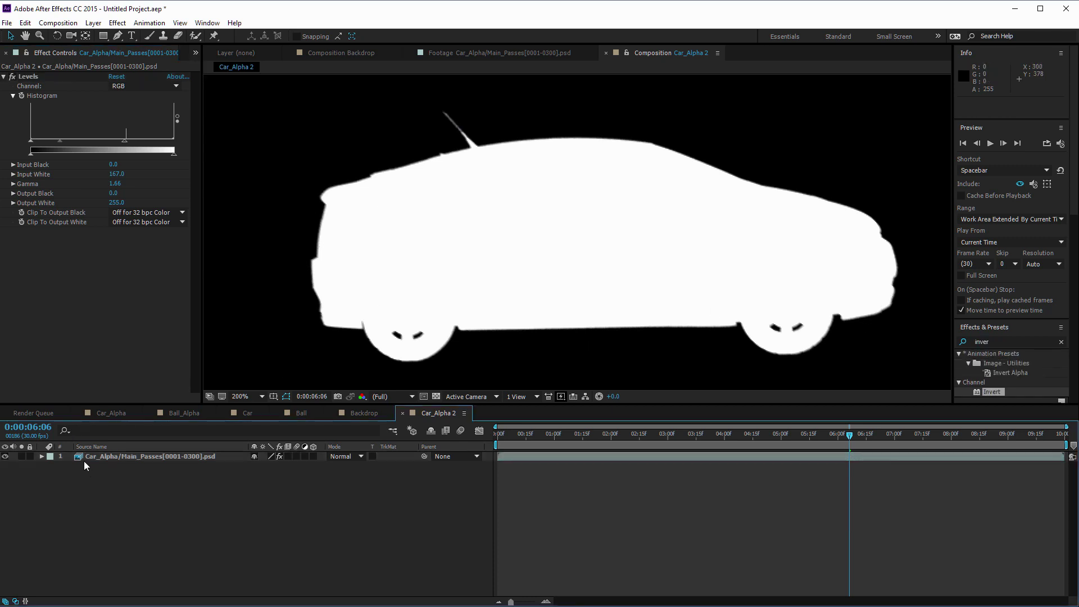
left_click(81, 457)
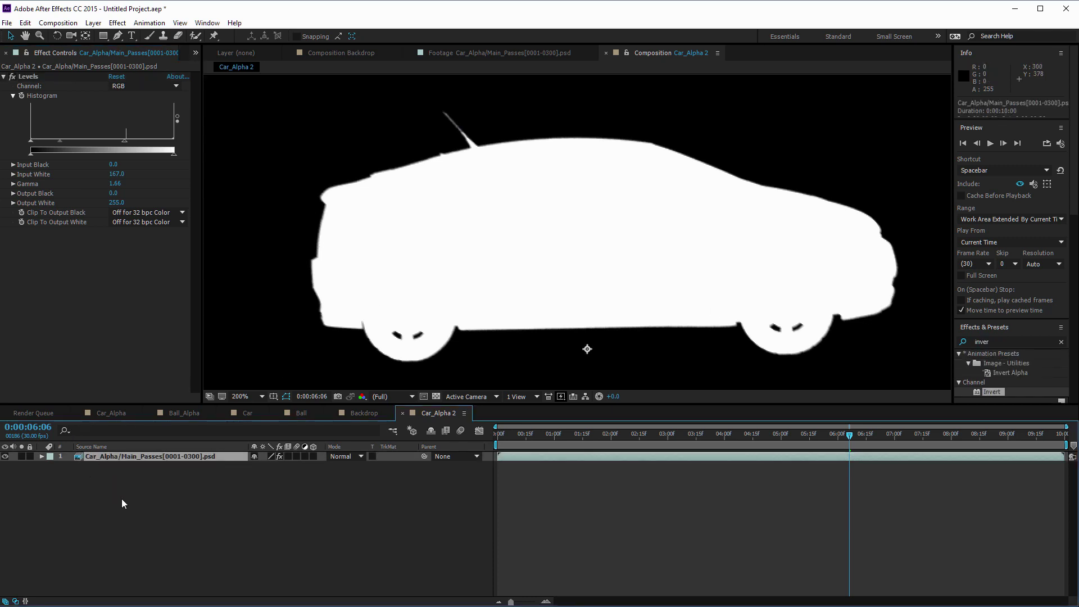
key("ctrl+d")
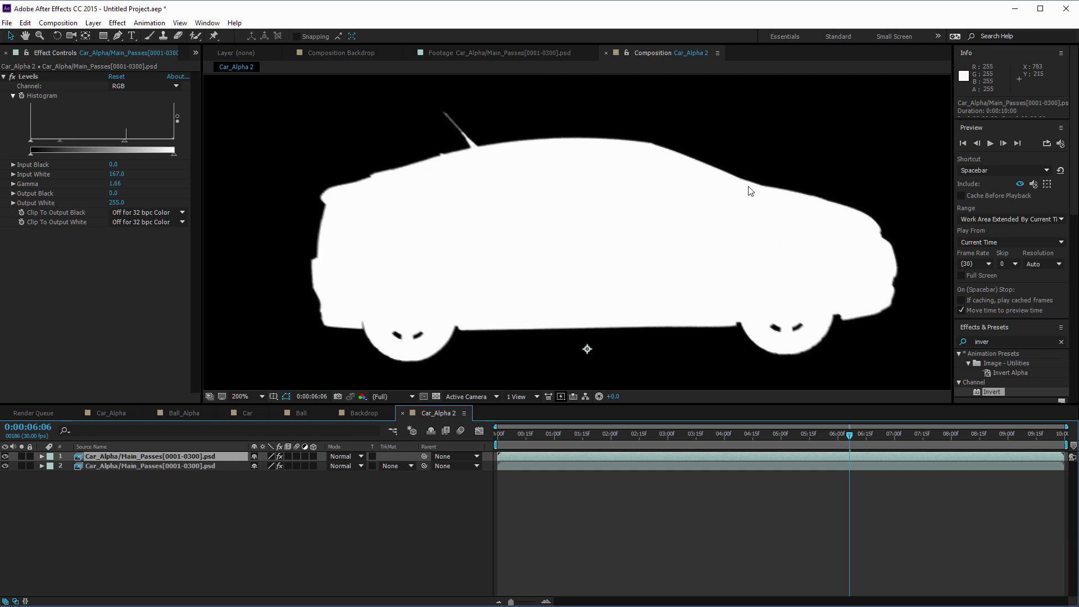
left_click(347, 458)
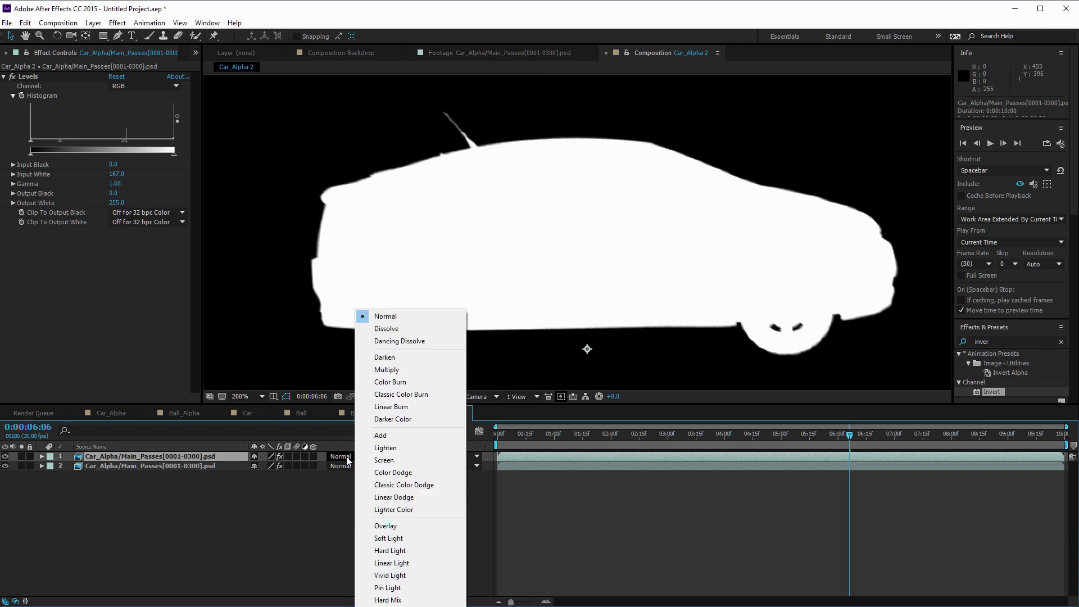
left_click(407, 369)
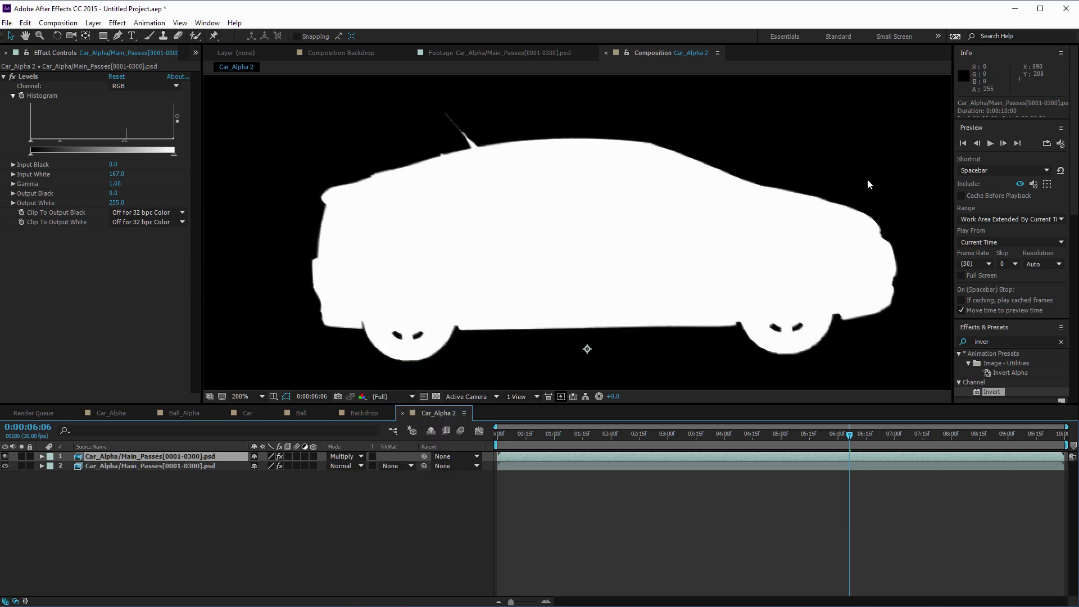
Step: Apply the Invert effect to the lower Car_Alpha layer
left_click(139, 466)
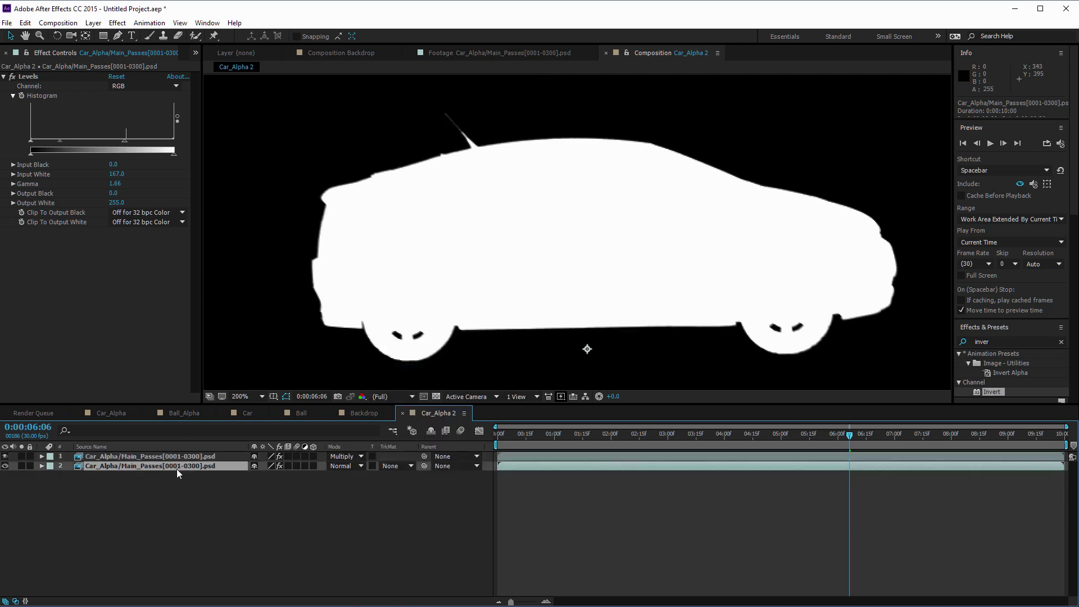
left_click(995, 341)
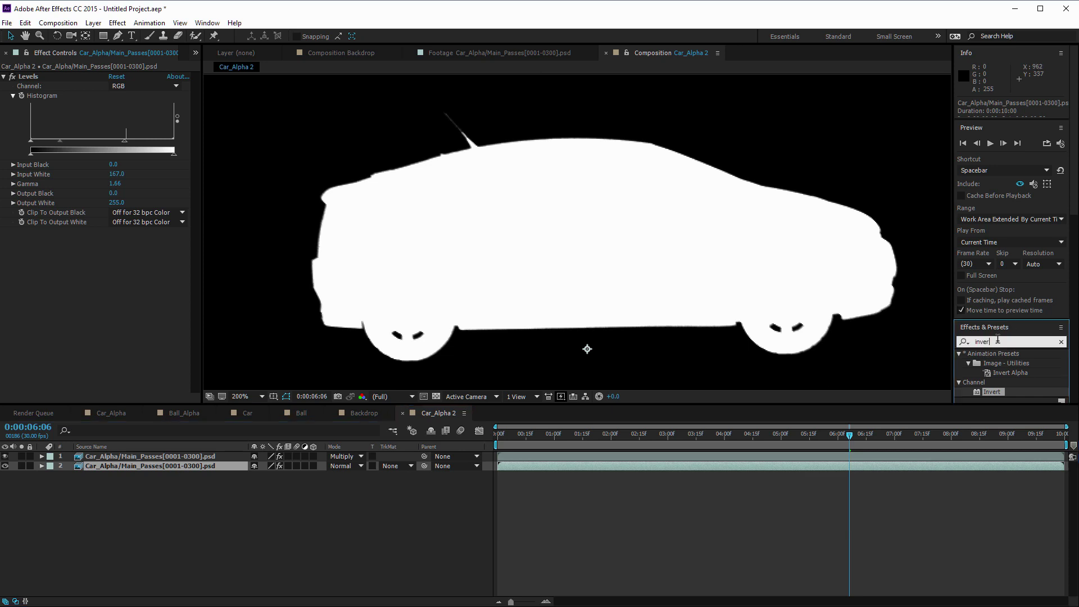
left_click(1010, 339)
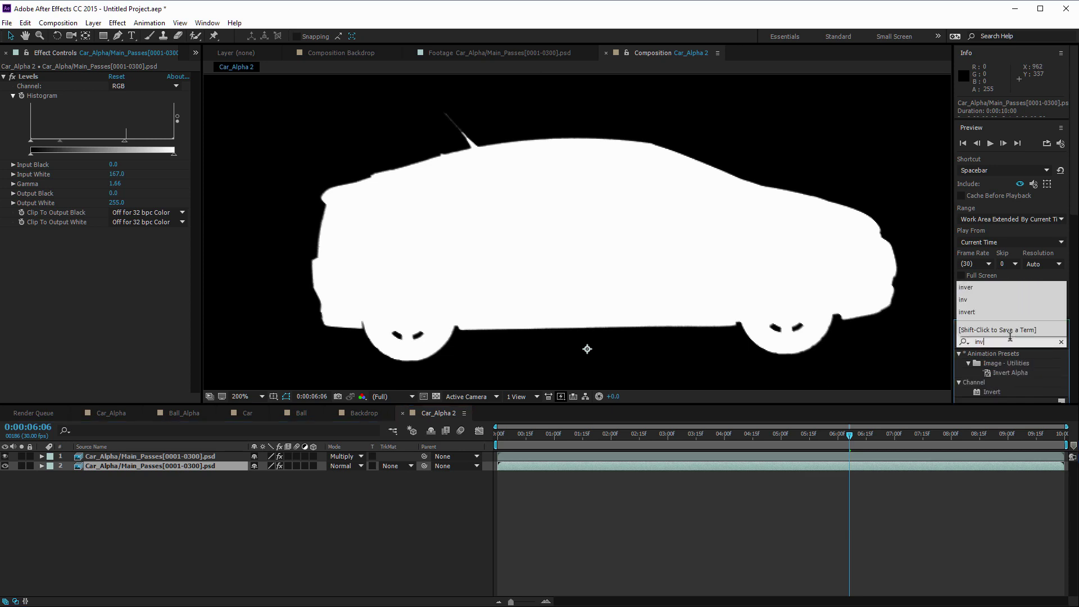
double_click(976, 392)
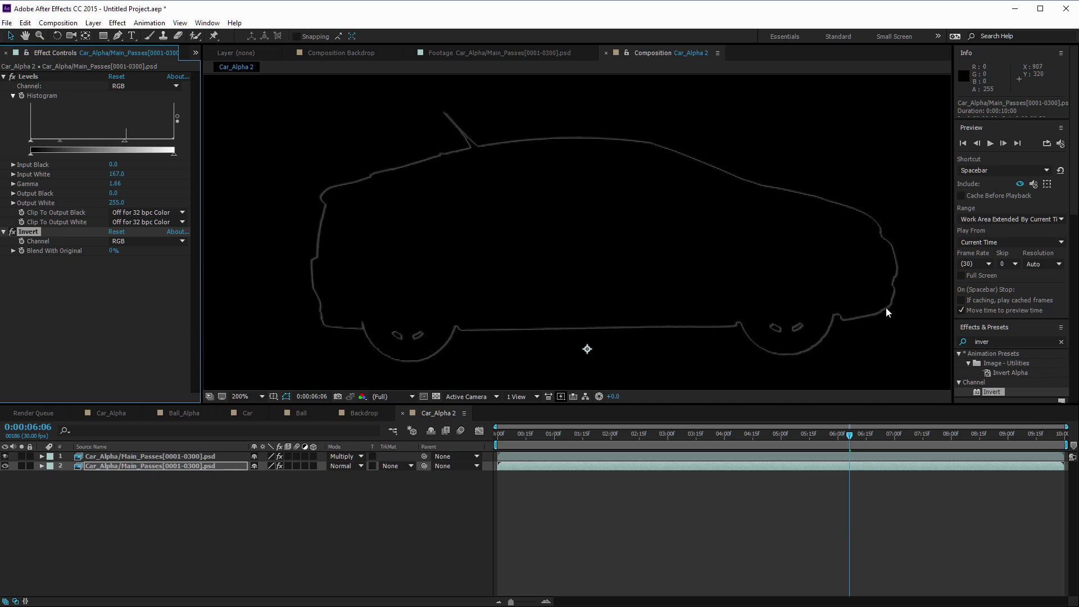
Step: Add Gaussian Blur to the lower Car_Alpha layer with Blurriness at 6.9 for a soft inner edge outline
left_click(120, 466)
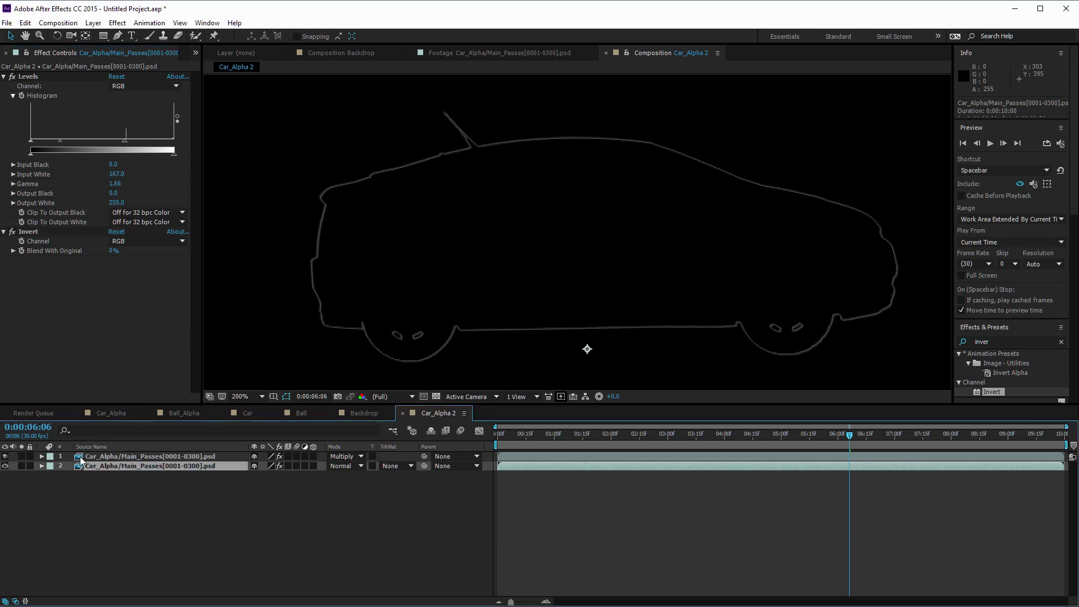
left_click(117, 23)
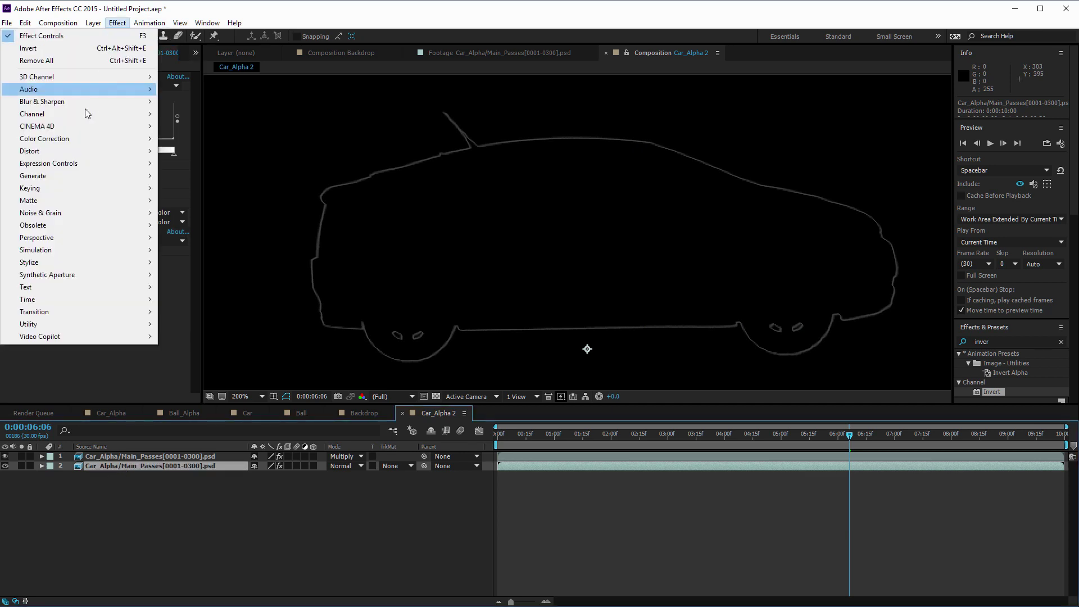
mouse_move(66, 105)
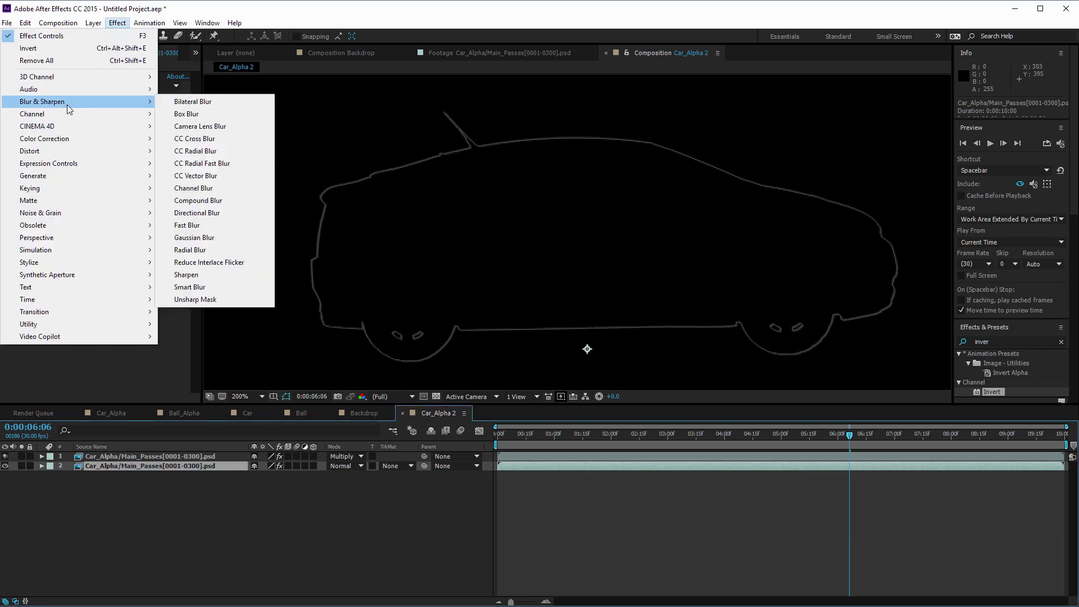
left_click(194, 237)
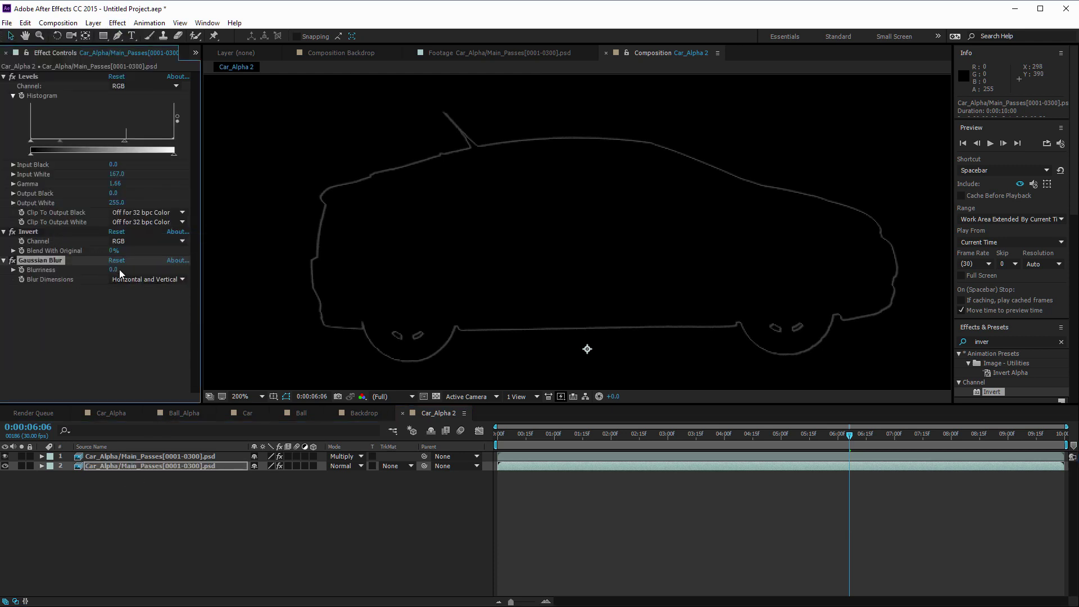
left_click_drag(119, 268, 153, 274)
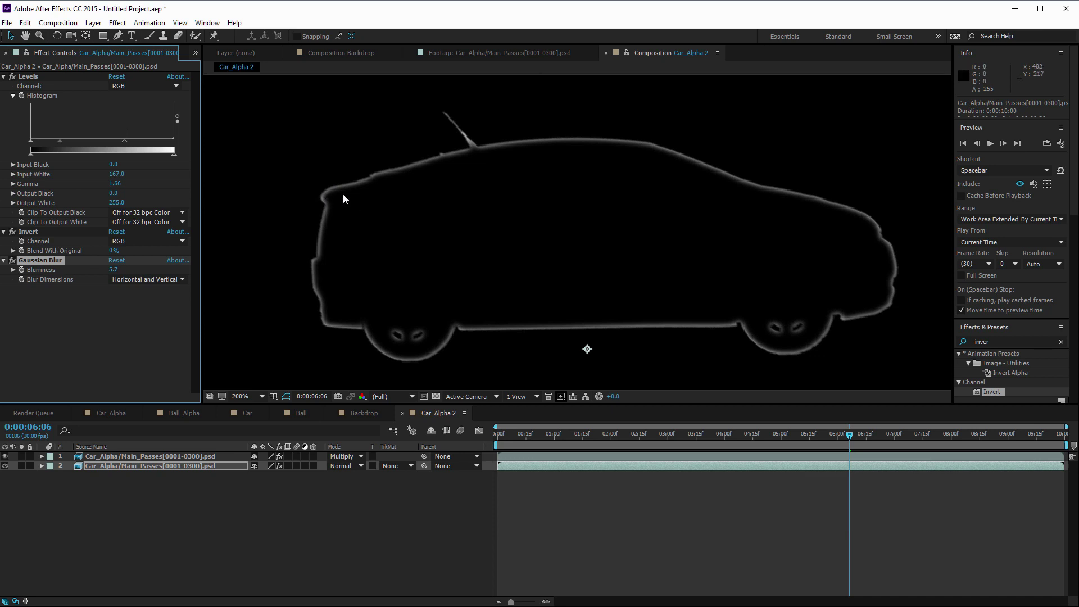
left_click_drag(117, 273, 154, 270)
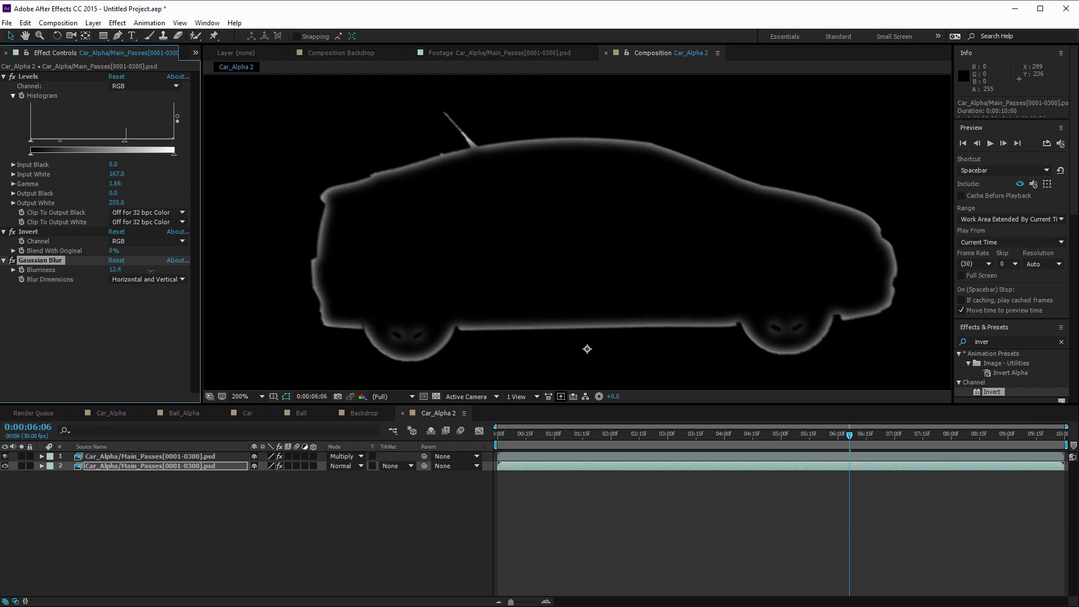
left_click_drag(148, 272, 144, 273)
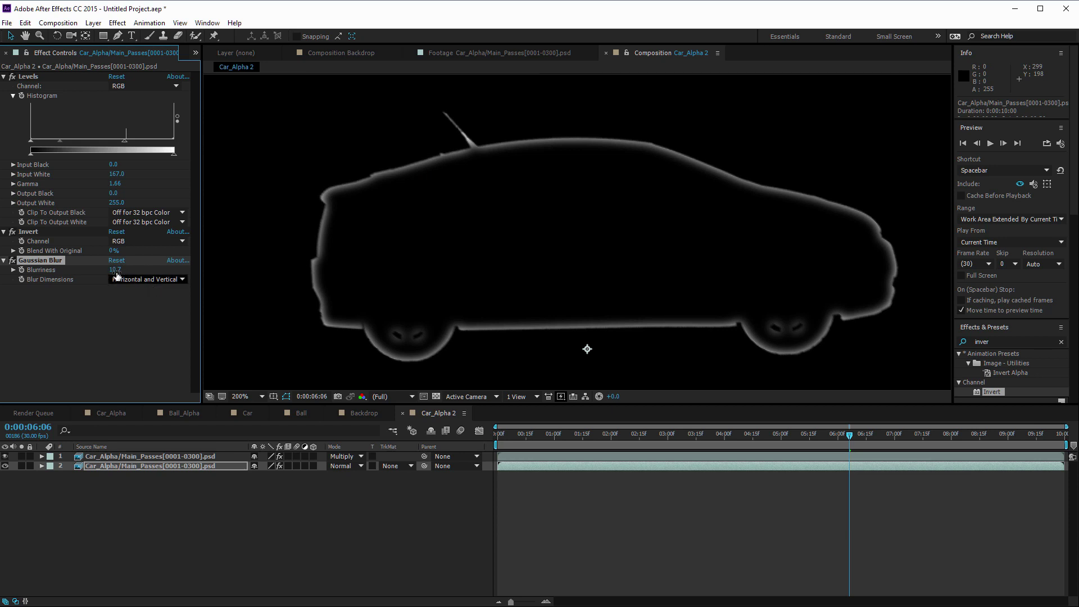
left_click_drag(118, 270, 105, 278)
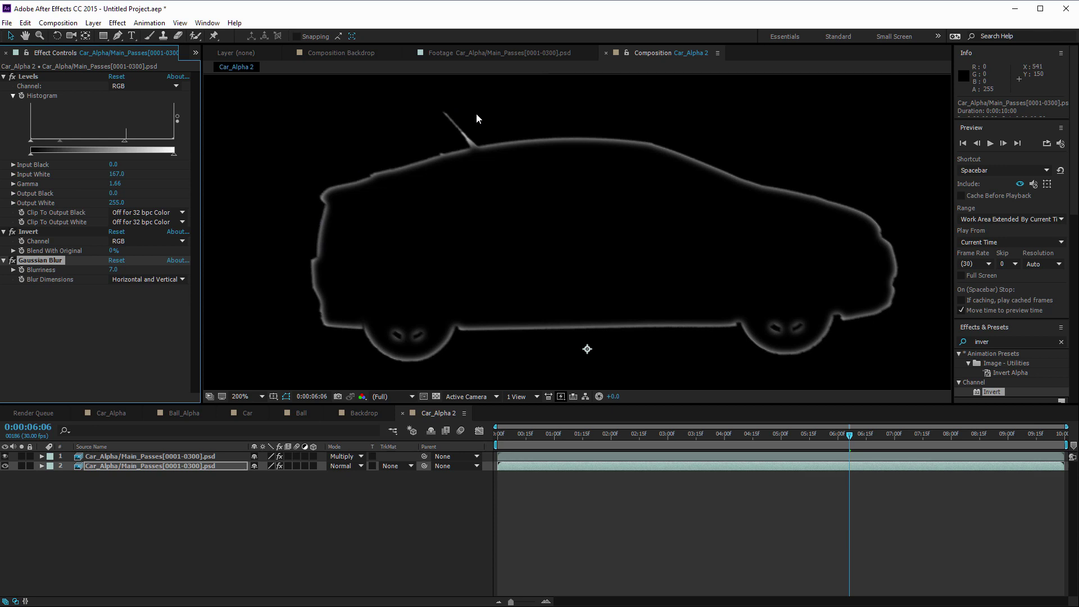
mouse_move(114, 270)
left_mouse_down()
mouse_move(136, 274)
mouse_move(122, 281)
left_mouse_up()
left_click(112, 483)
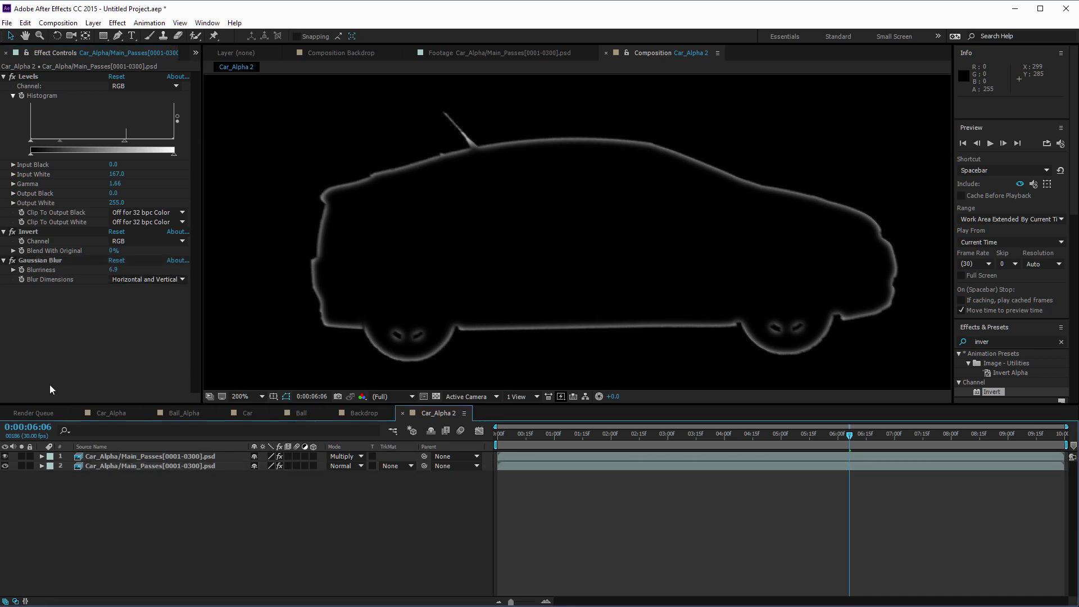
Step: Open the Ball_Alpha 2 composition, duplicate its Ball_Alpha layer and open the upper copy's blending mode choices
left_click(177, 413)
key("ctrl+0")
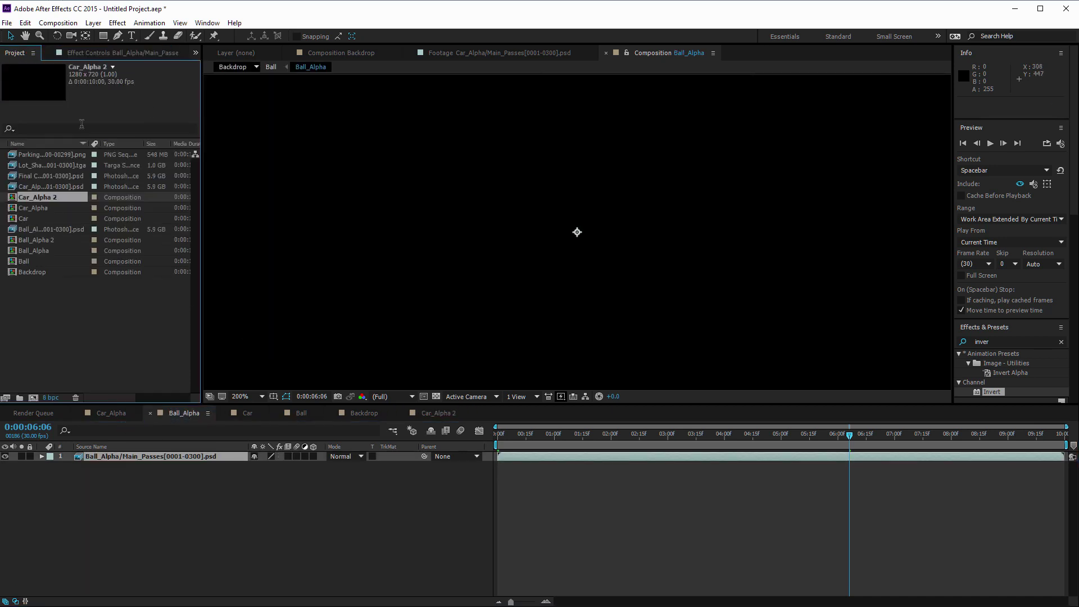
double_click(26, 235)
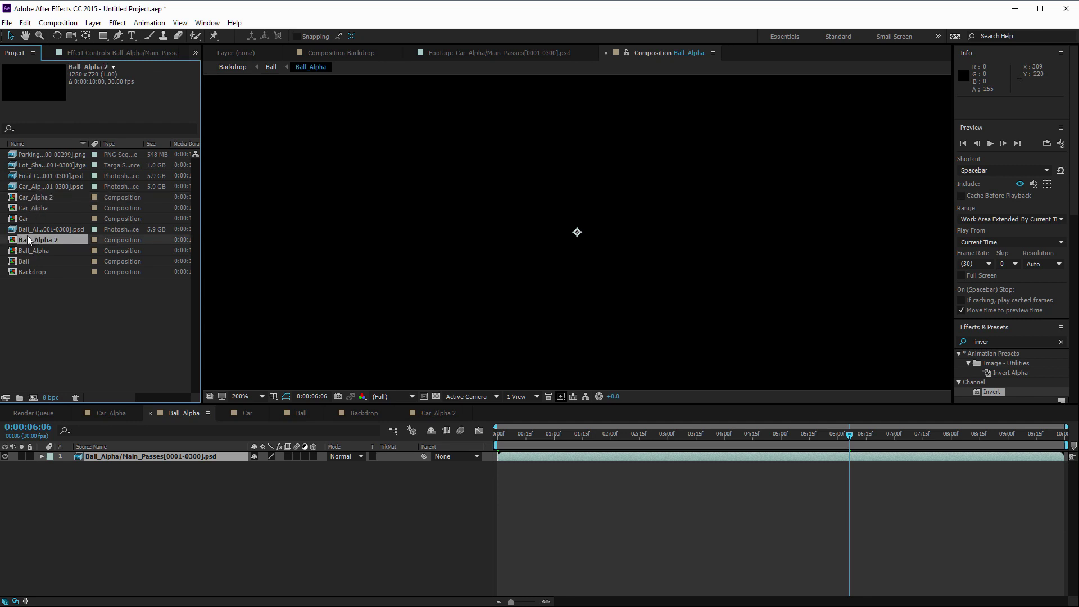
left_click(79, 455)
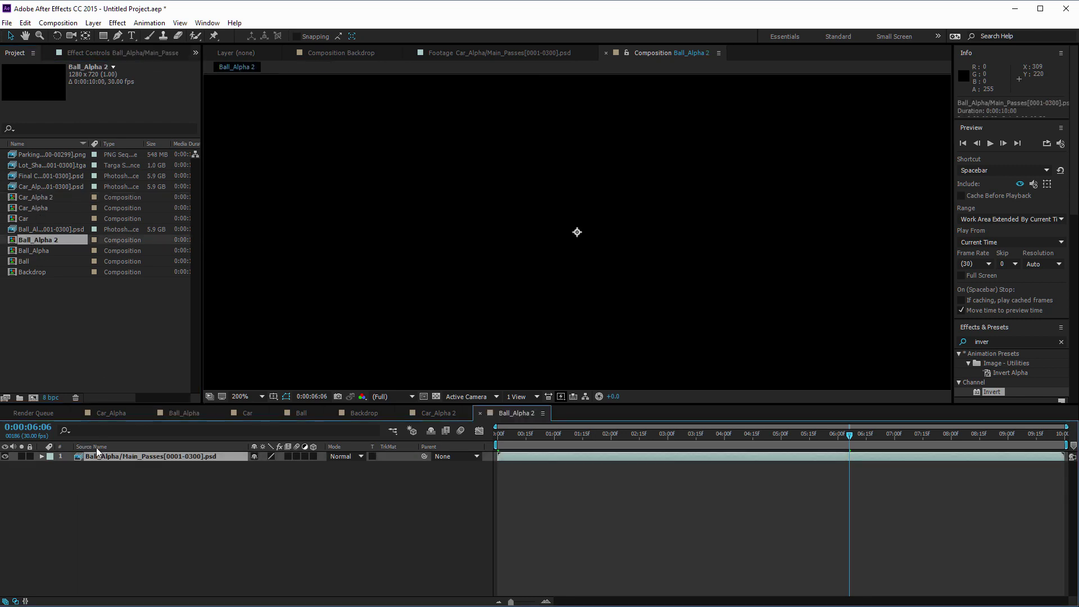
key("ctrl+d")
left_click(341, 459)
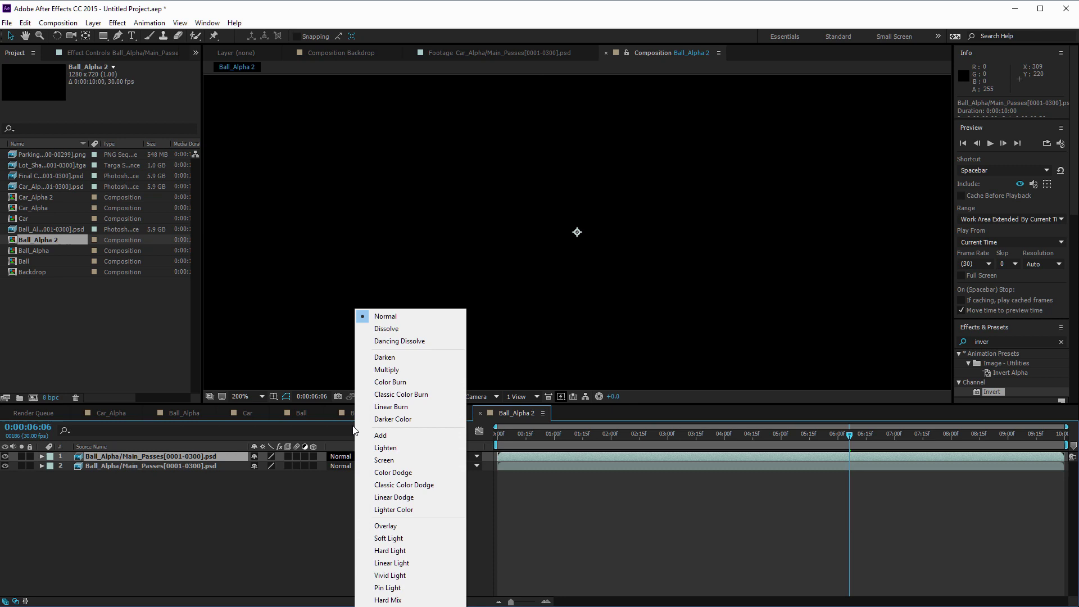
Step: Set the upper Ball_Alpha footage layer's blending mode to Multiply and apply the Invert effect to the lower footage layer
left_click(382, 369)
left_click(140, 467)
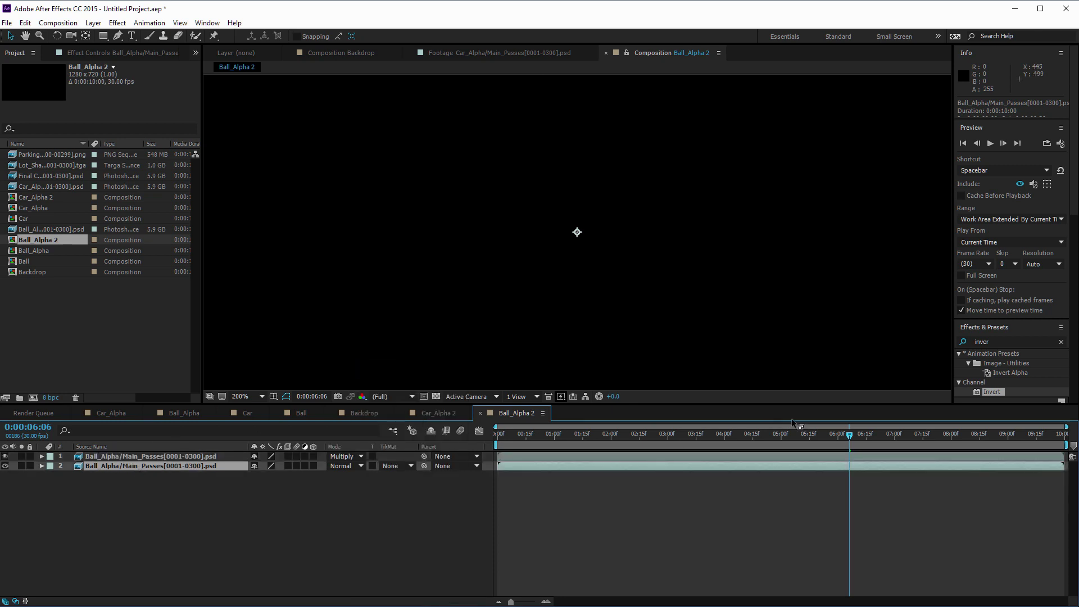
left_click_drag(917, 441, 947, 439)
scroll(487, 232, "down", 3)
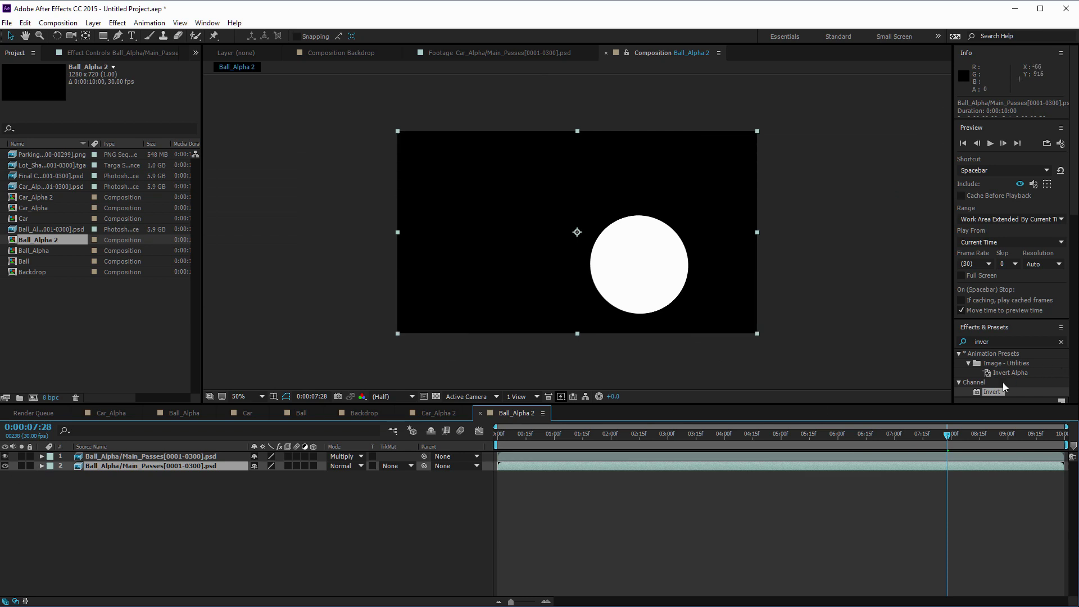
double_click(978, 396)
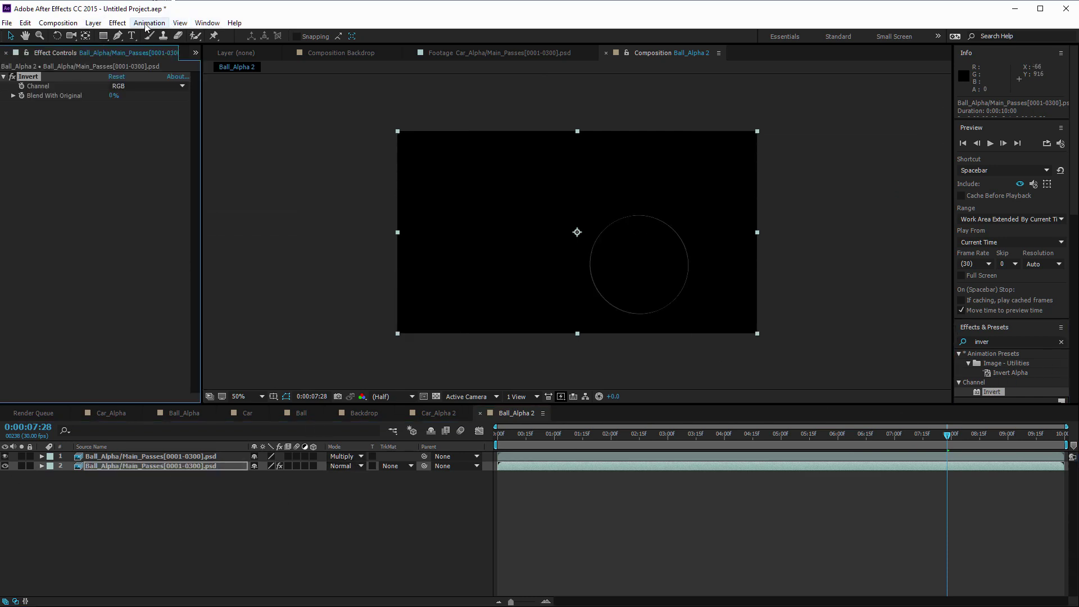
Step: Add a Gaussian Blur with a blurriness of 7.0 to the inverted lower layer in Ball_Alpha 2
left_click(118, 22)
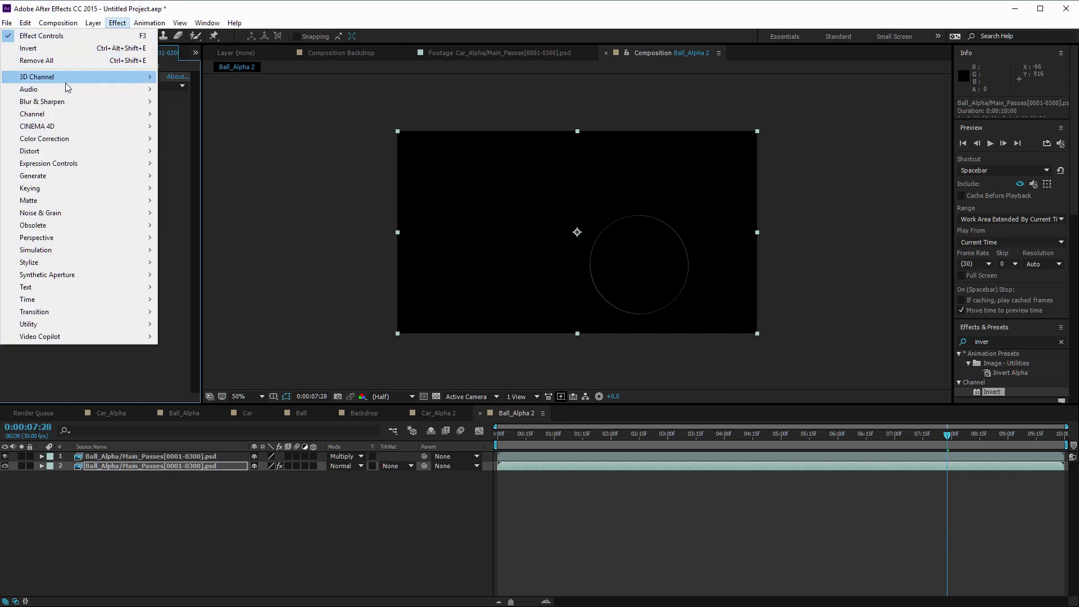
mouse_move(56, 103)
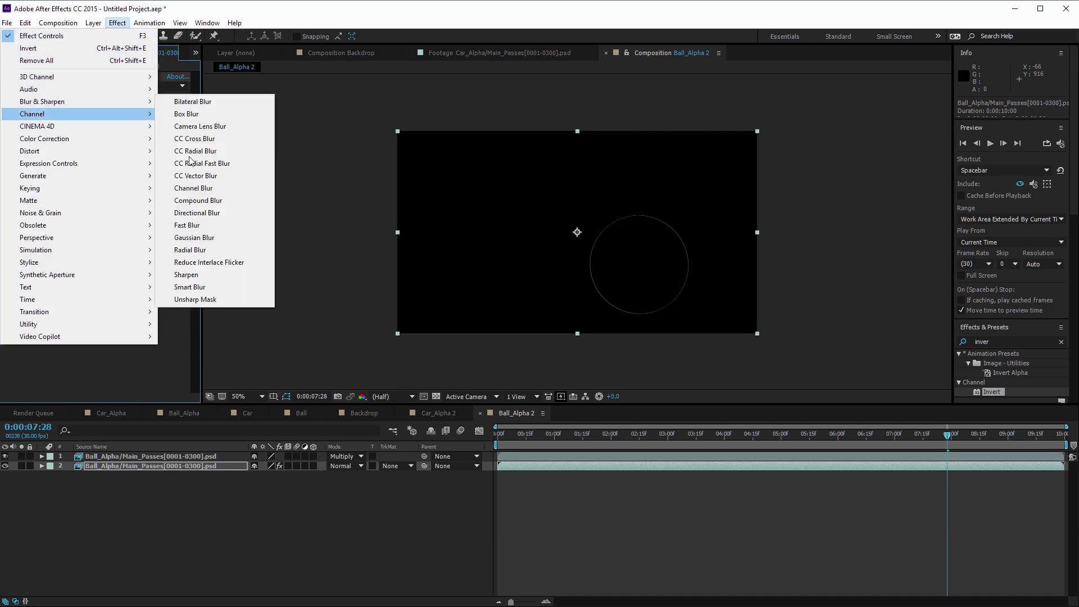
left_click(212, 246)
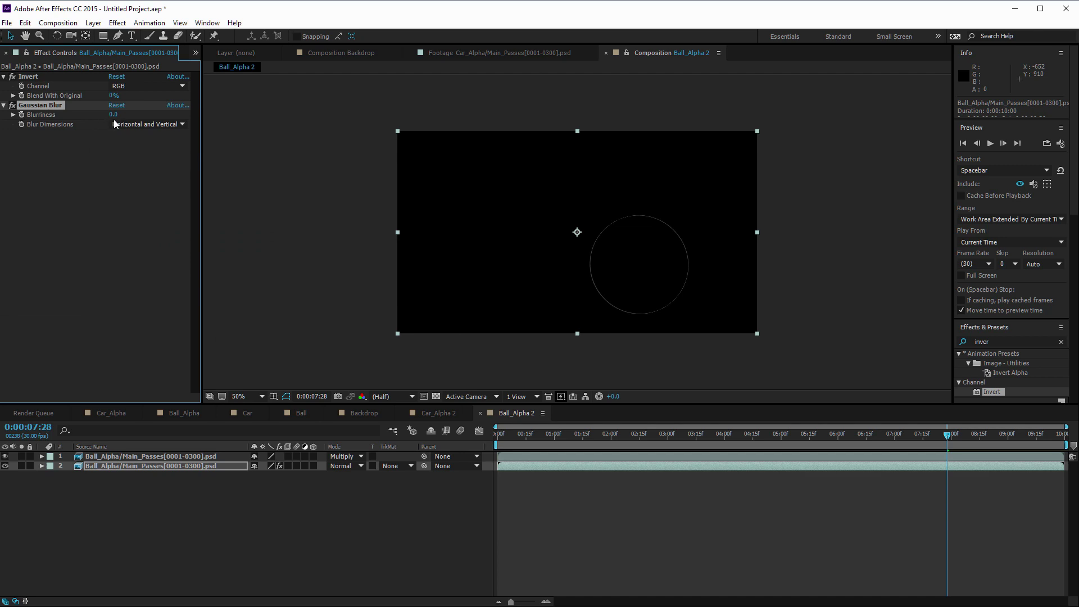
left_click_drag(114, 115, 167, 130)
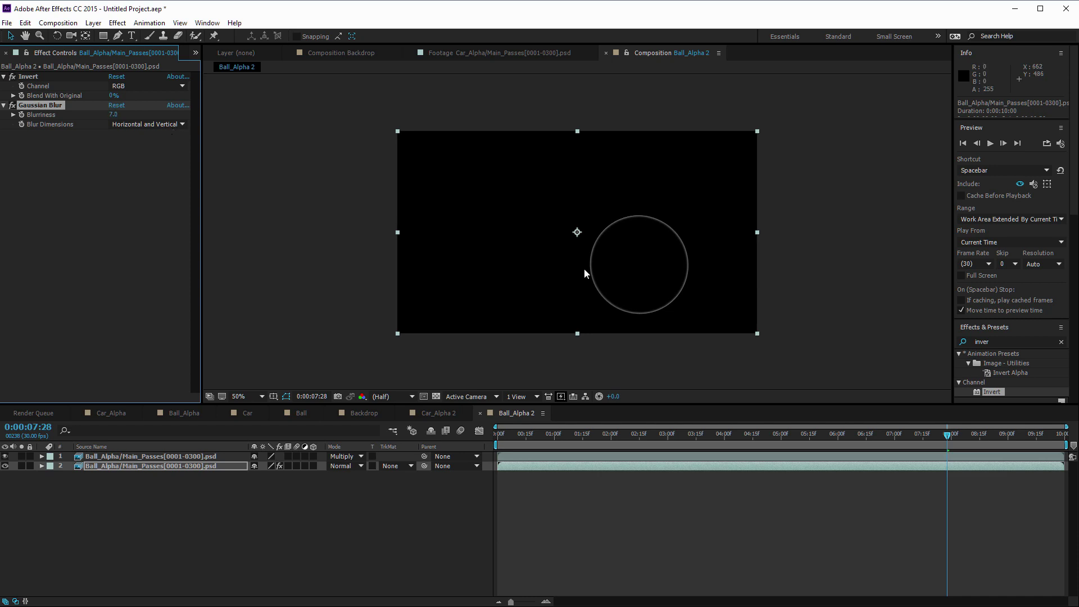
key("period")
key("period")
key("period")
key("period")
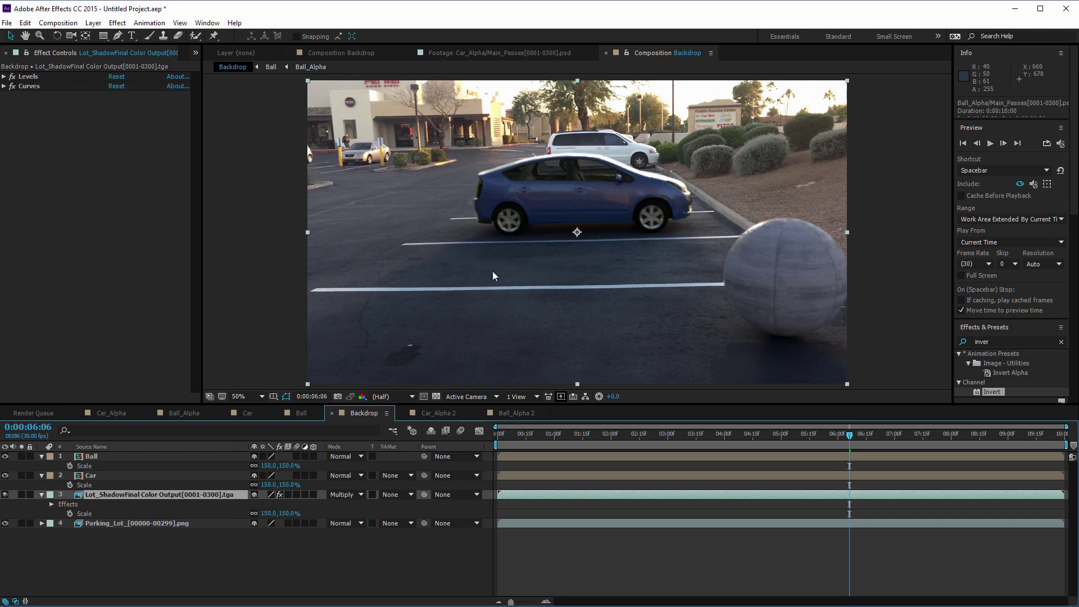
Step: Pre-compose the parking lot and Lot_Shadow layers of the Backdrop composition together as Light_Wrap_Backdrop
left_click(89, 523)
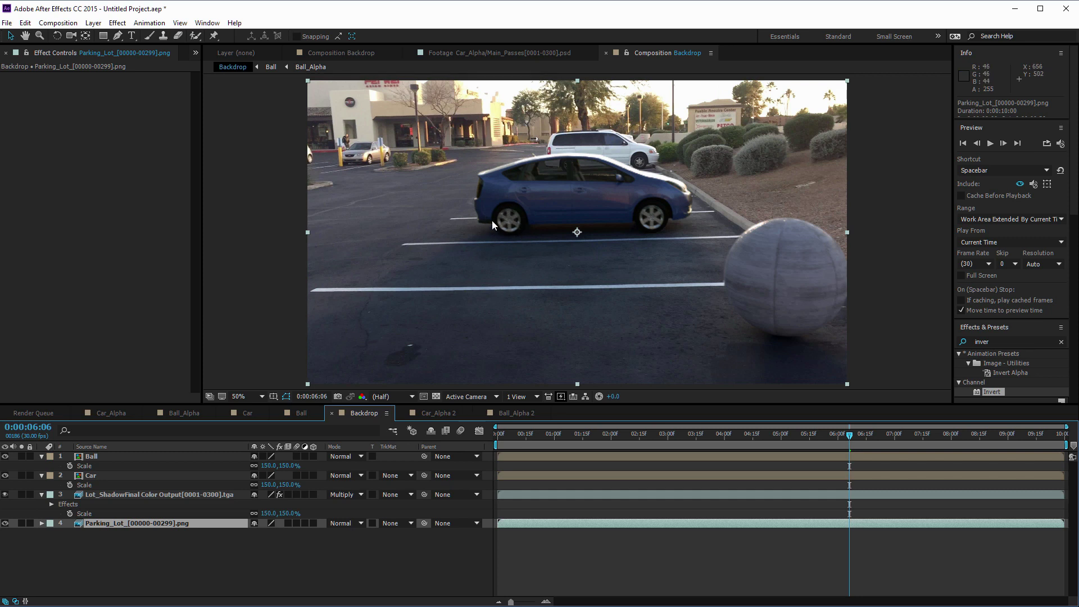
left_click(129, 497, "ctrl")
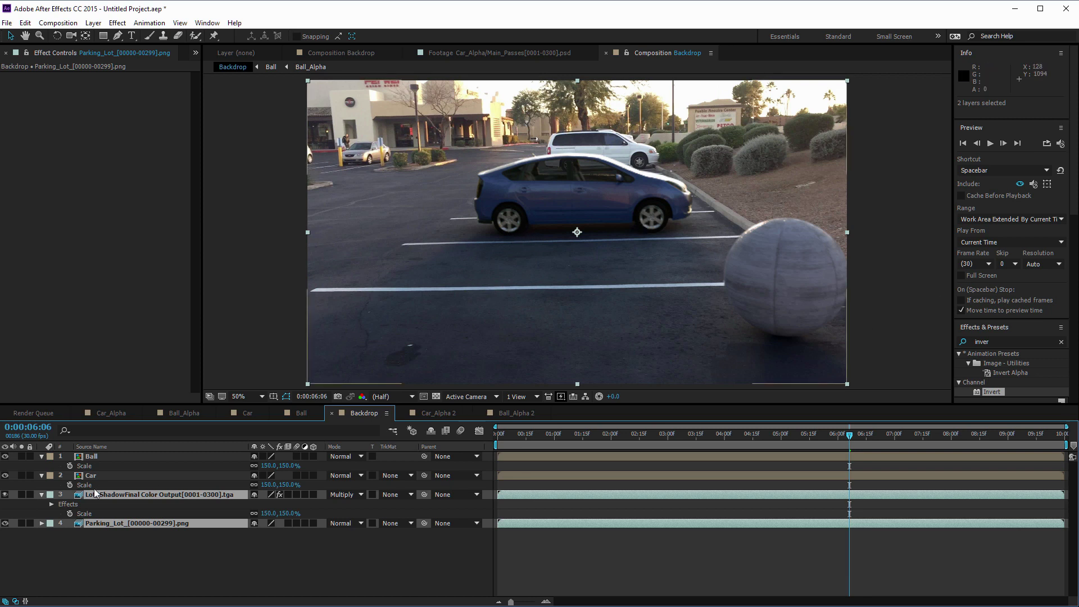
right_click(117, 493)
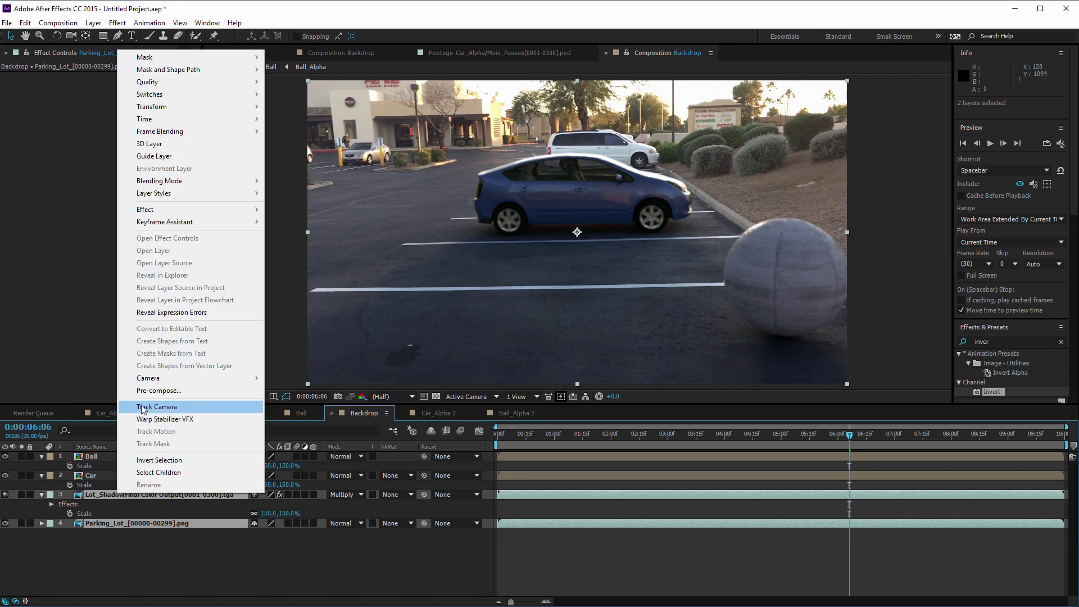
left_click(152, 391)
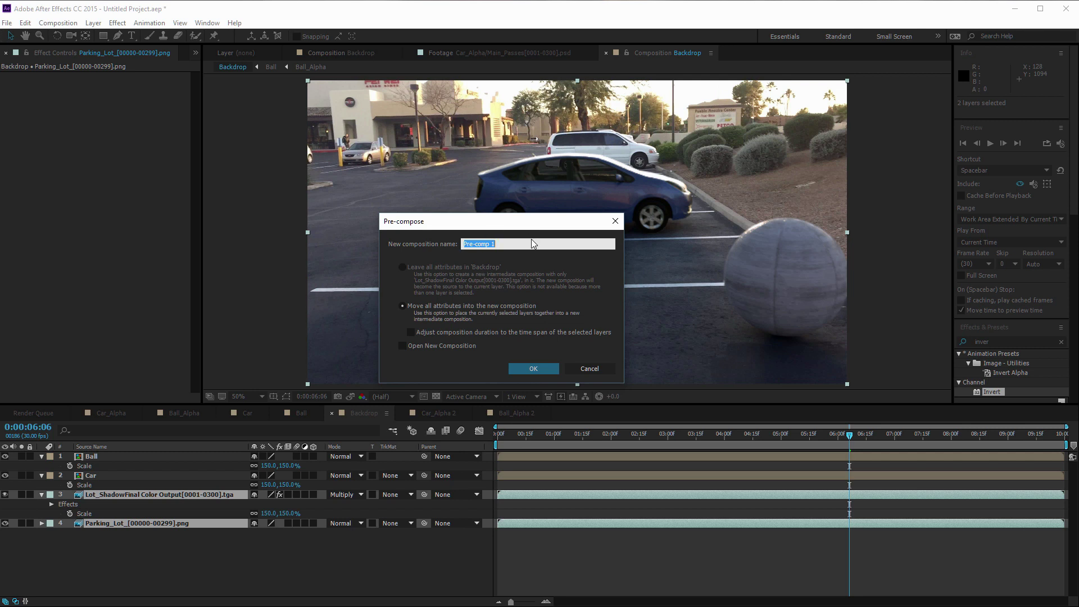
type("Light_Wrap_Backdrop")
key("Return")
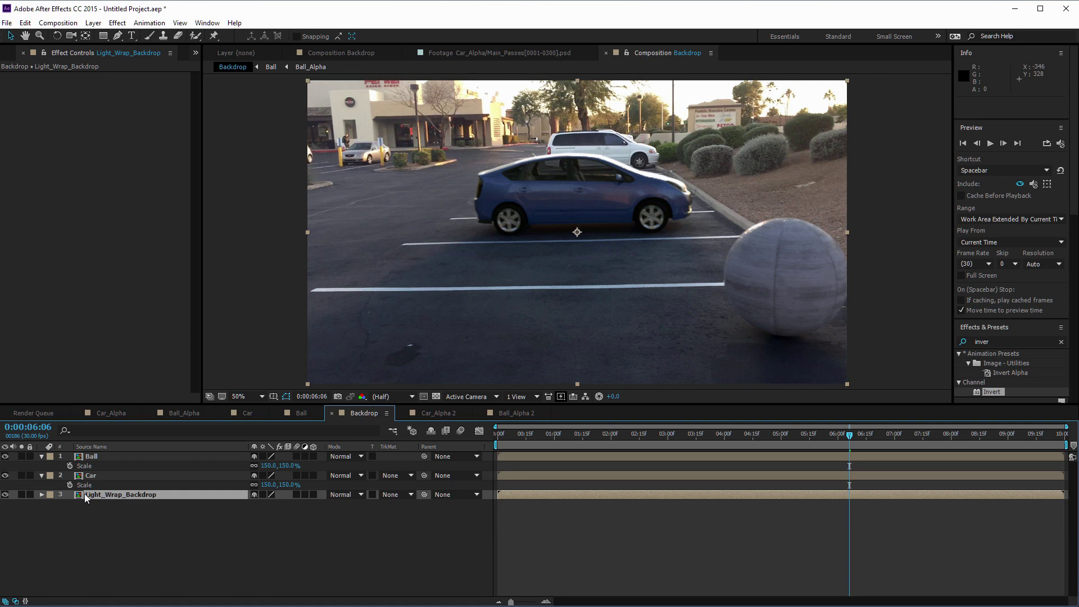
Step: Duplicate Light_Wrap_Backdrop and place the copy directly above Car, and add the Ball_Alpha 2 and Car_Alpha 2 compositions beneath all layers
key("ctrl+d")
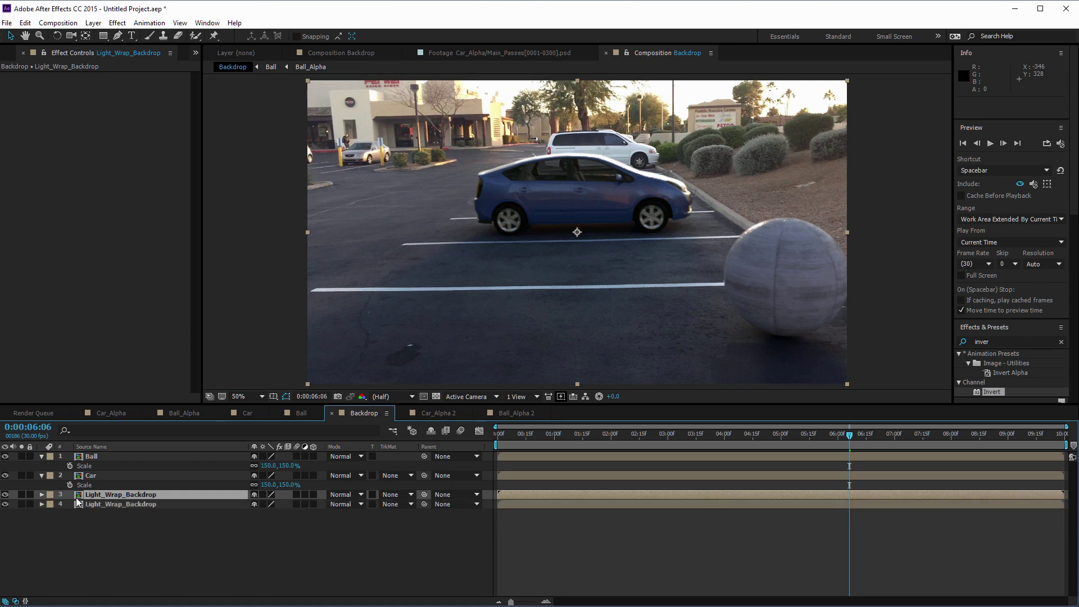
left_click_drag(115, 495, 92, 472)
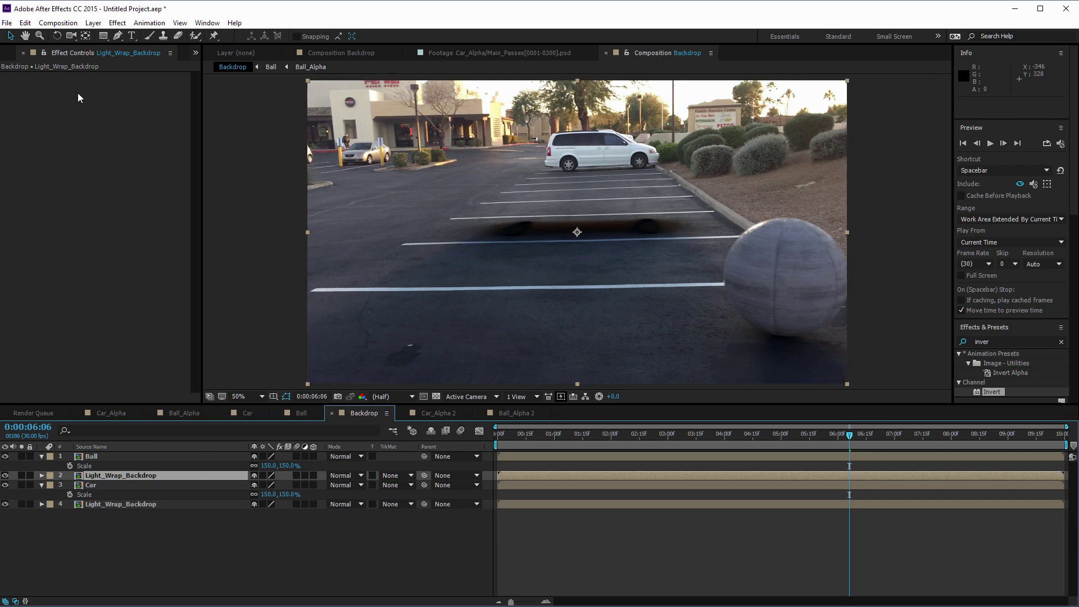
left_click(193, 54)
left_click(211, 70)
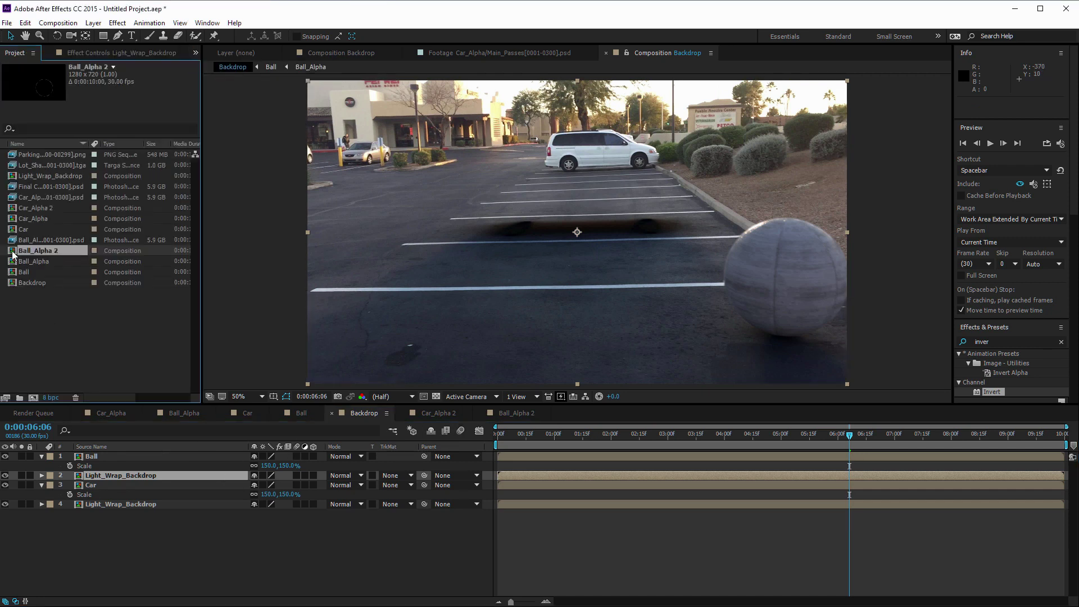
left_click_drag(12, 254, 39, 547)
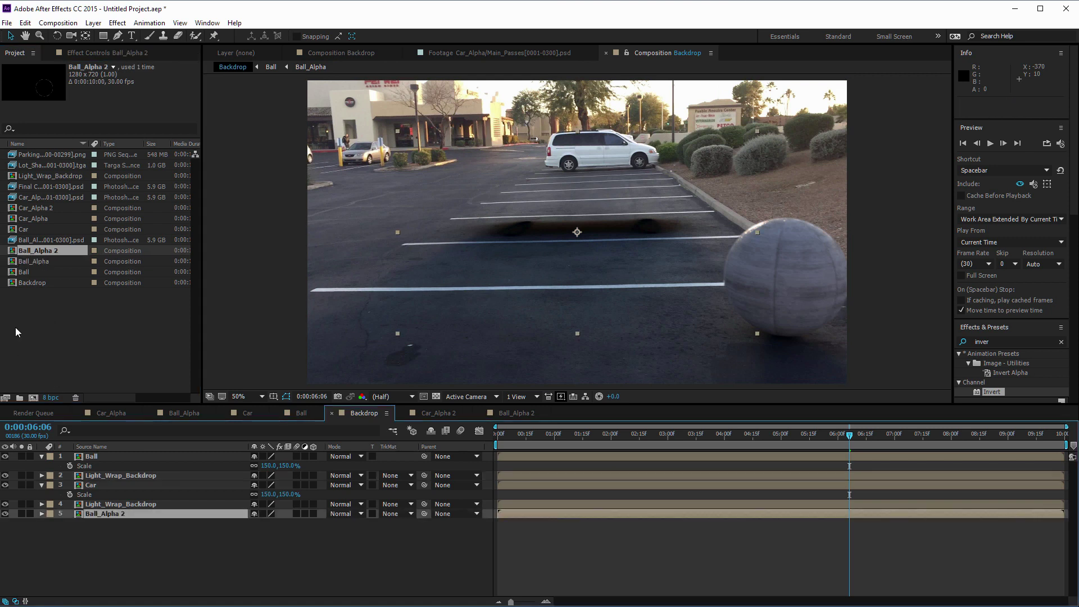
left_click_drag(11, 213, 80, 542)
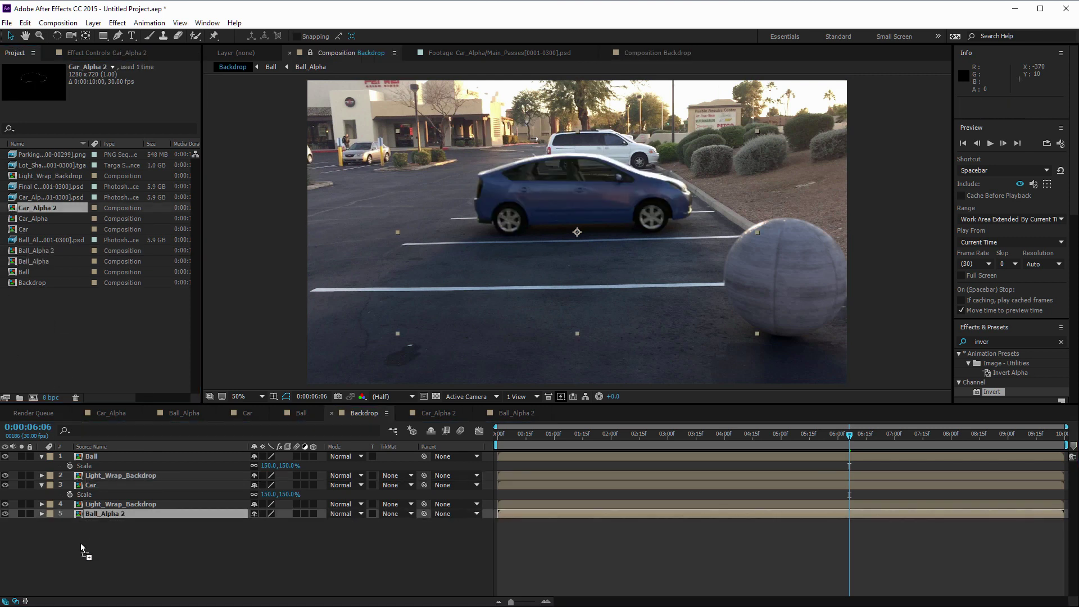
Step: Apply Set Channels to the Light_Wrap_Backdrop layer above Car, with Car_Alpha 2 as Source Layer 4 and its Luminance driving the alpha
left_click(102, 474)
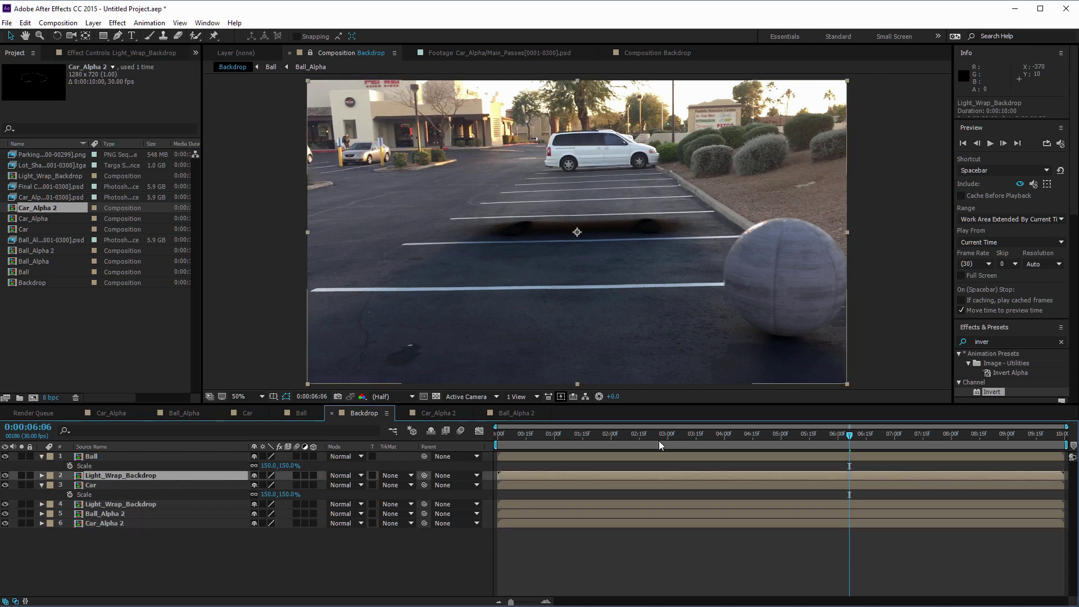
left_click(998, 341)
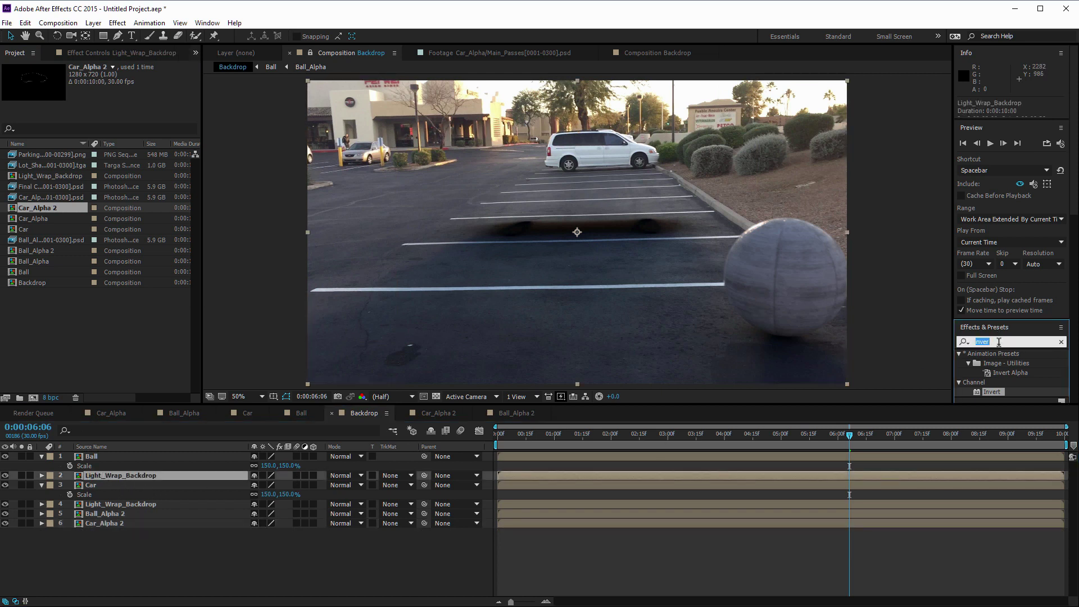
type("set chan")
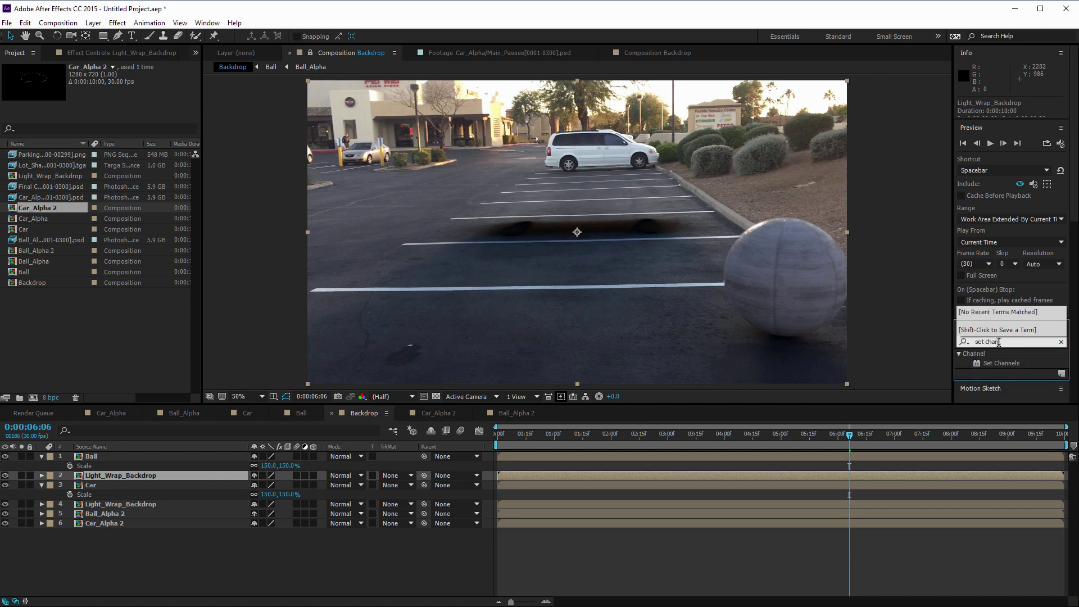
double_click(989, 363)
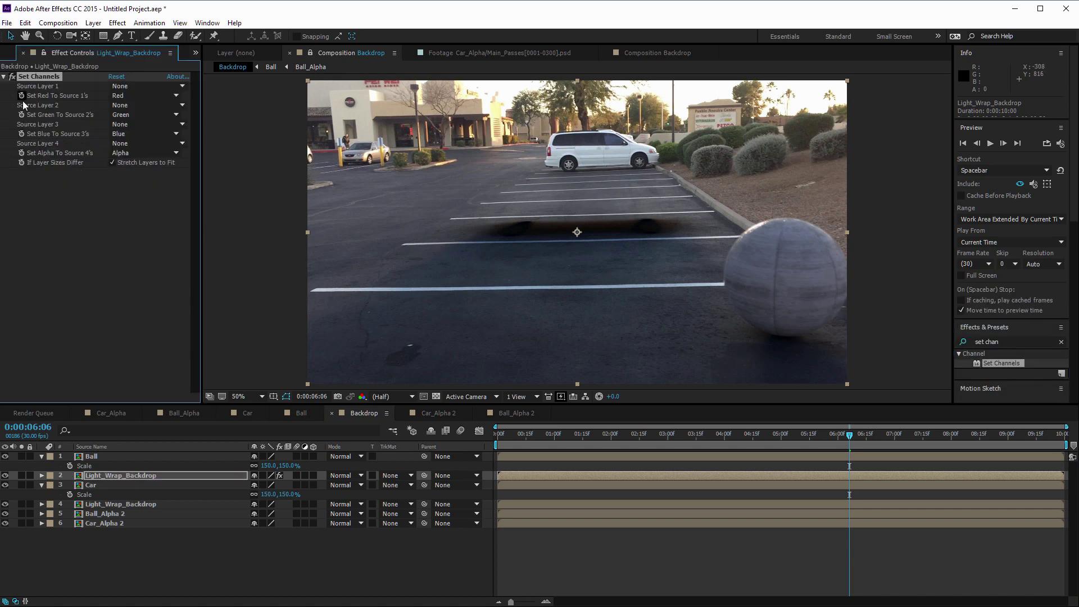
left_click(130, 143)
left_click(160, 234)
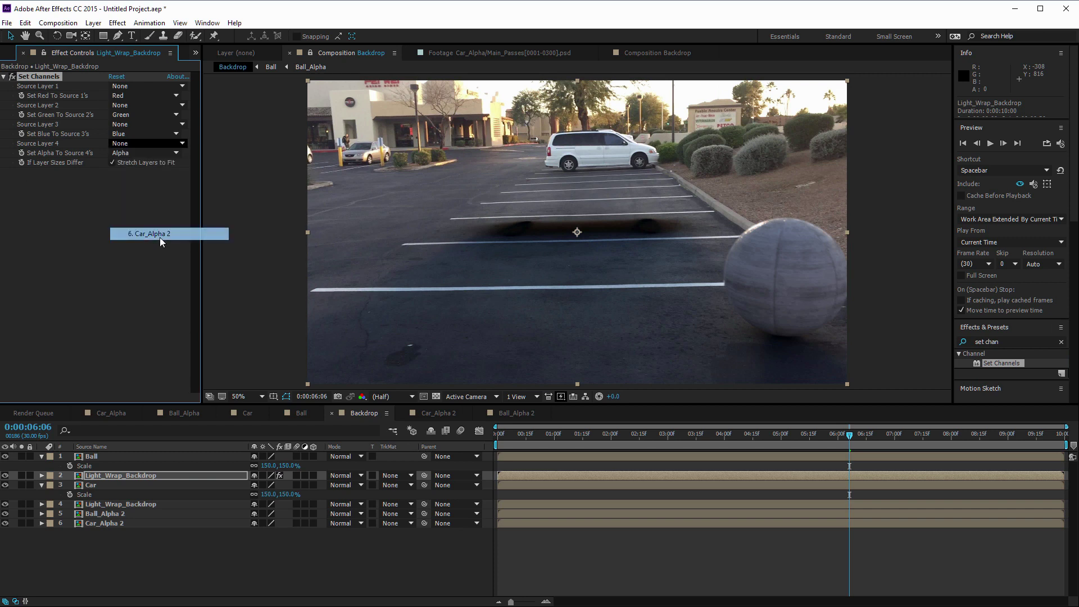
left_click(125, 154)
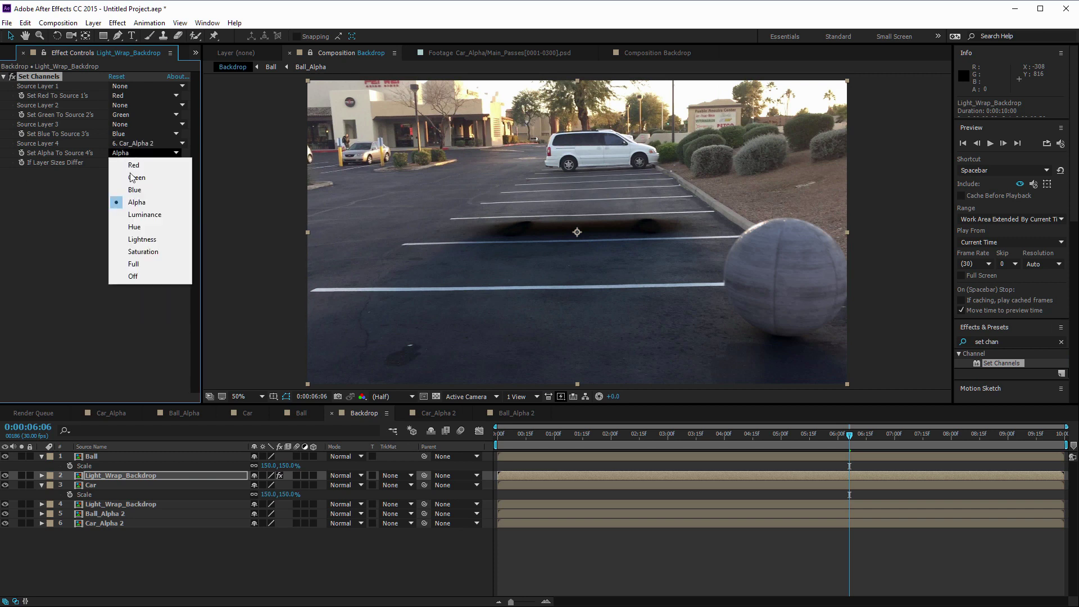
left_click(141, 214)
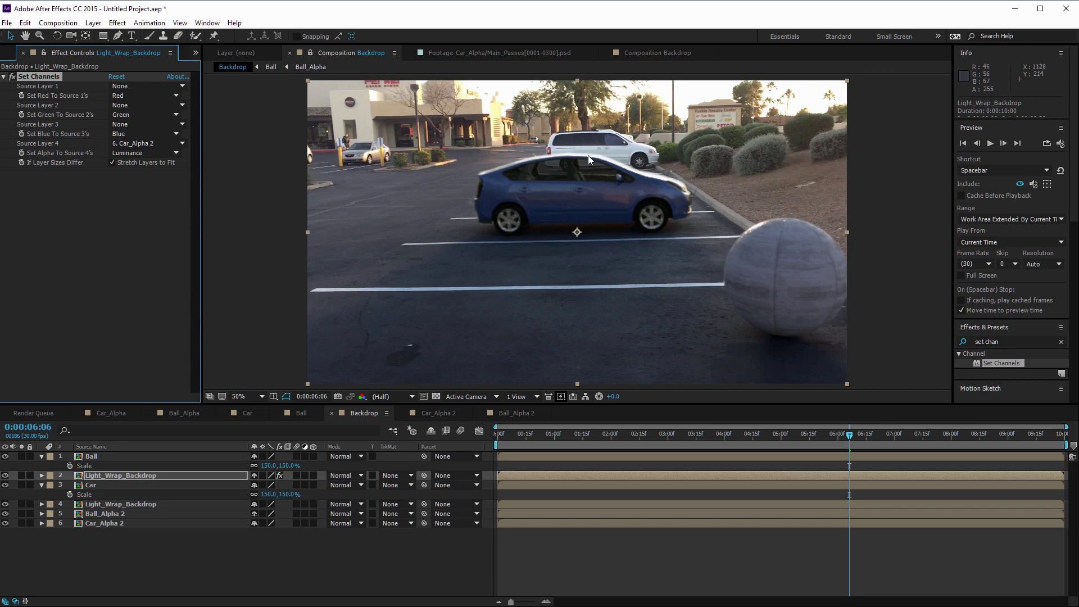
Step: Compare the car's rear roof edge with the upper Light_Wrap_Backdrop layer hidden and shown
left_click(5, 475)
scroll(388, 160, "up", 6)
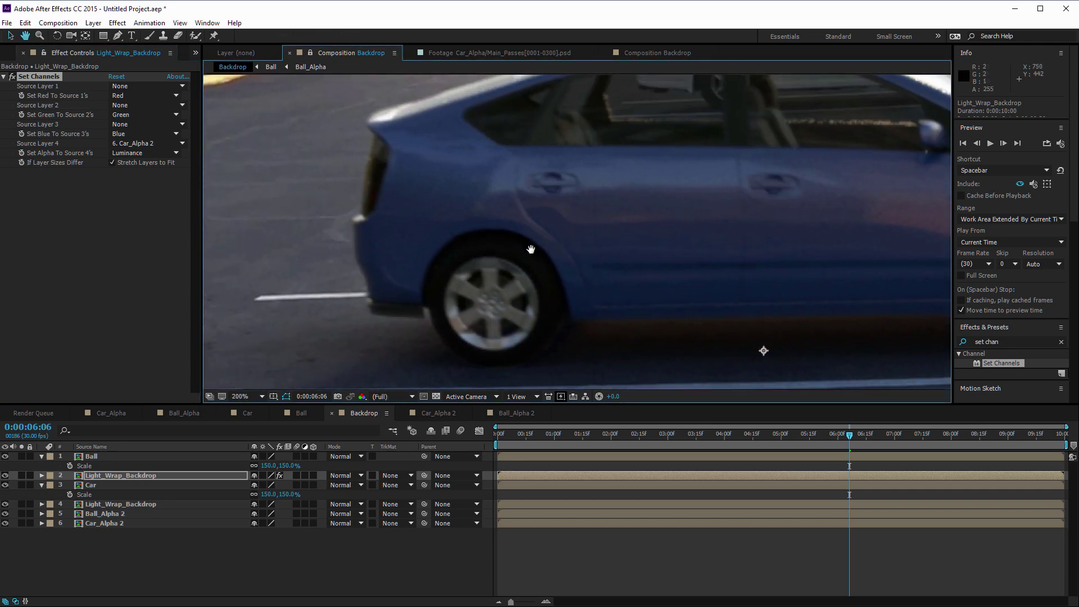
left_click_drag(397, 180, 602, 289)
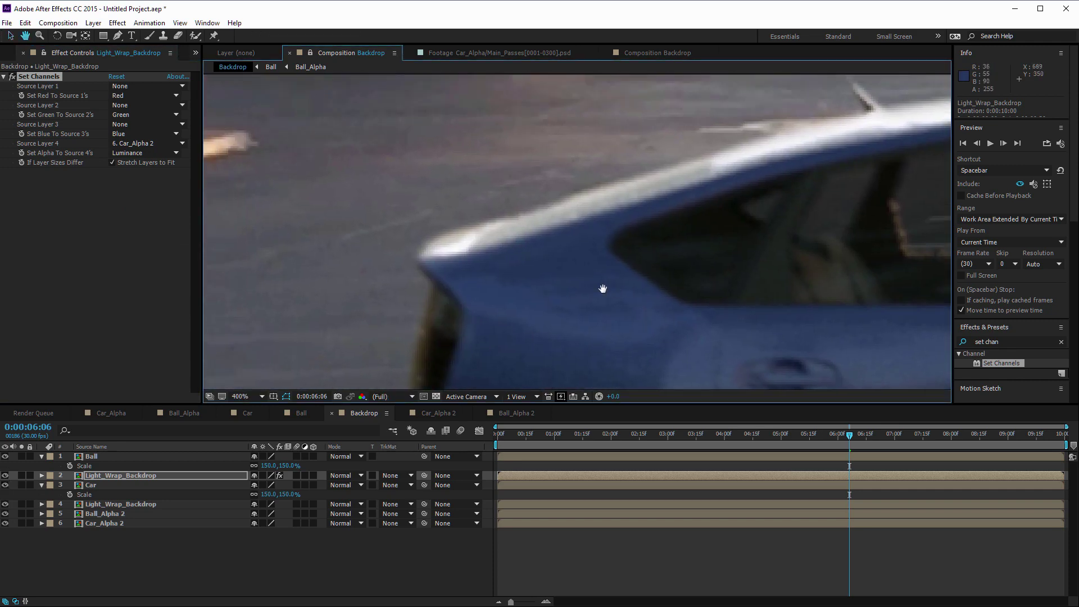
left_click(5, 476)
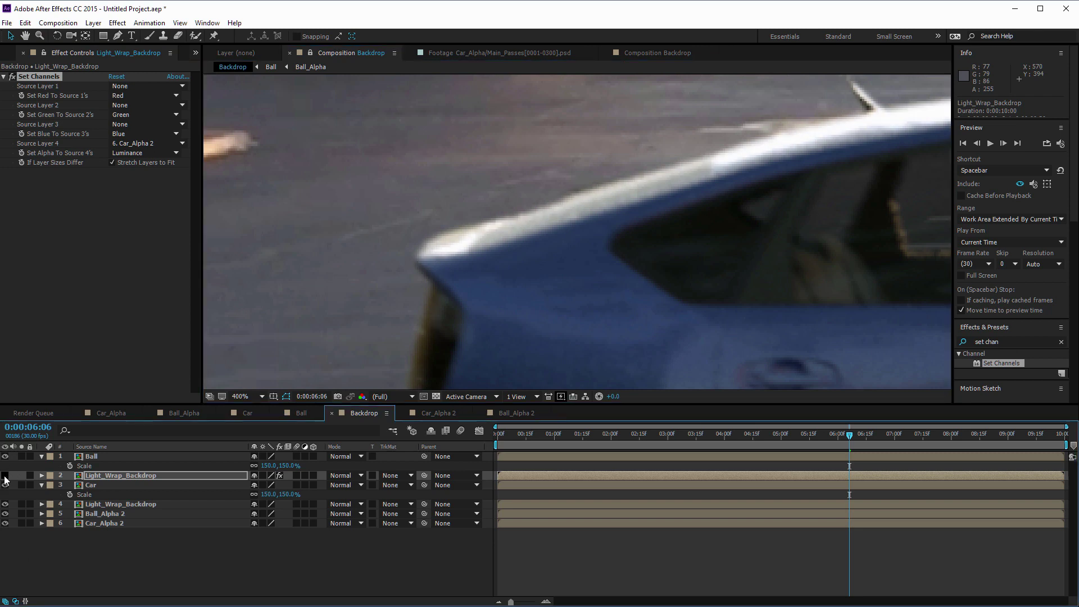
left_click(6, 476)
left_click(5, 475)
left_click(5, 476)
left_click(5, 475)
left_click(6, 475)
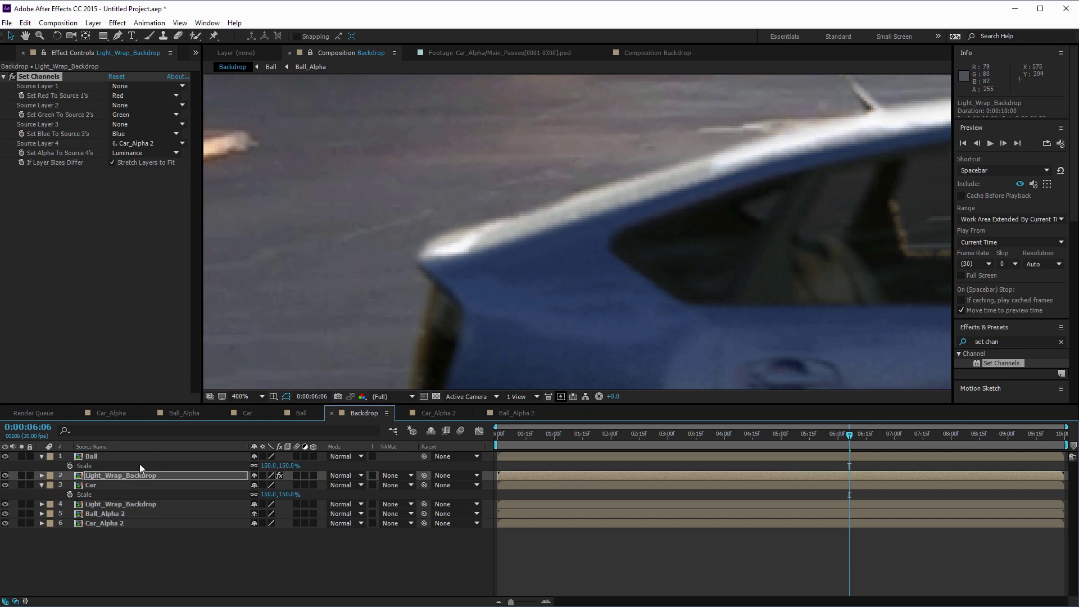
Step: Examine how the light wrap blends the car into the backdrop, both up close at the rear and across the whole car
key("h")
left_click_drag(646, 306, 362, 200)
scroll(304, 152, "down", 1)
scroll(354, 204, "up", 2)
key("v")
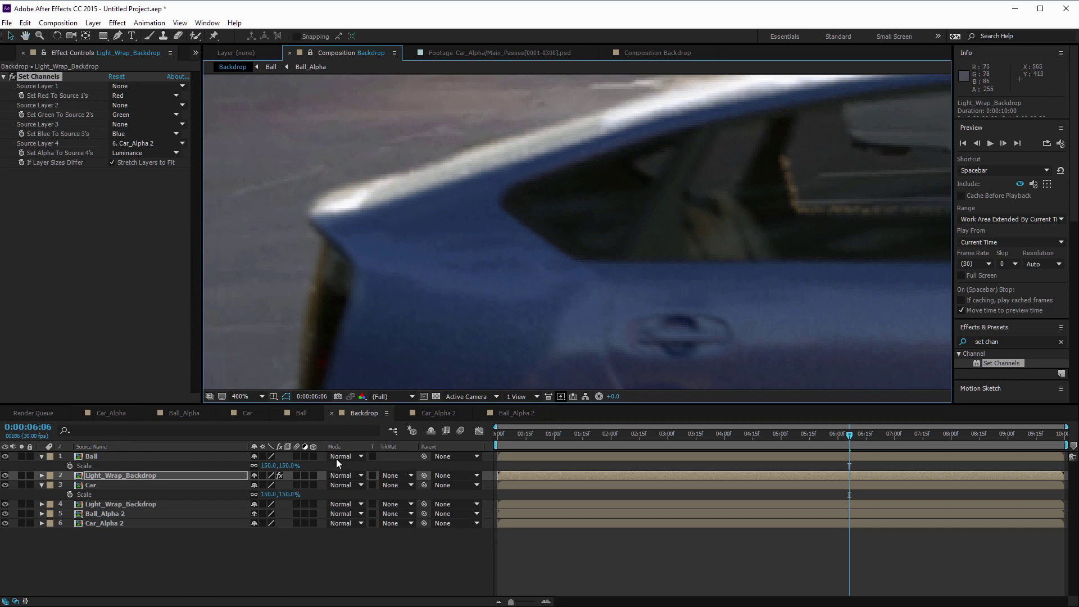
key("h")
scroll(431, 221, "down", 3)
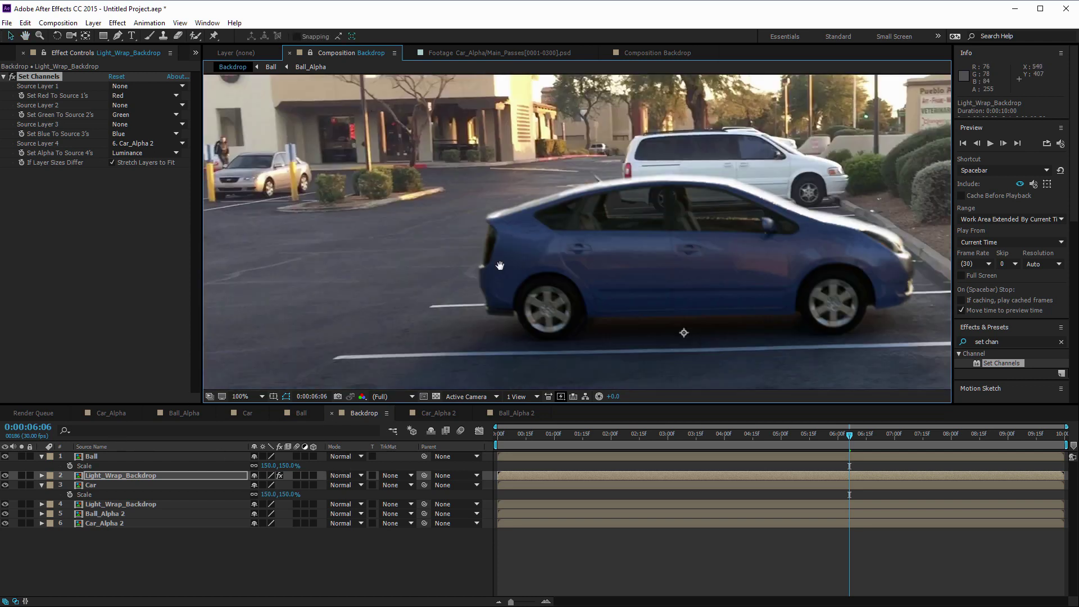
key("v")
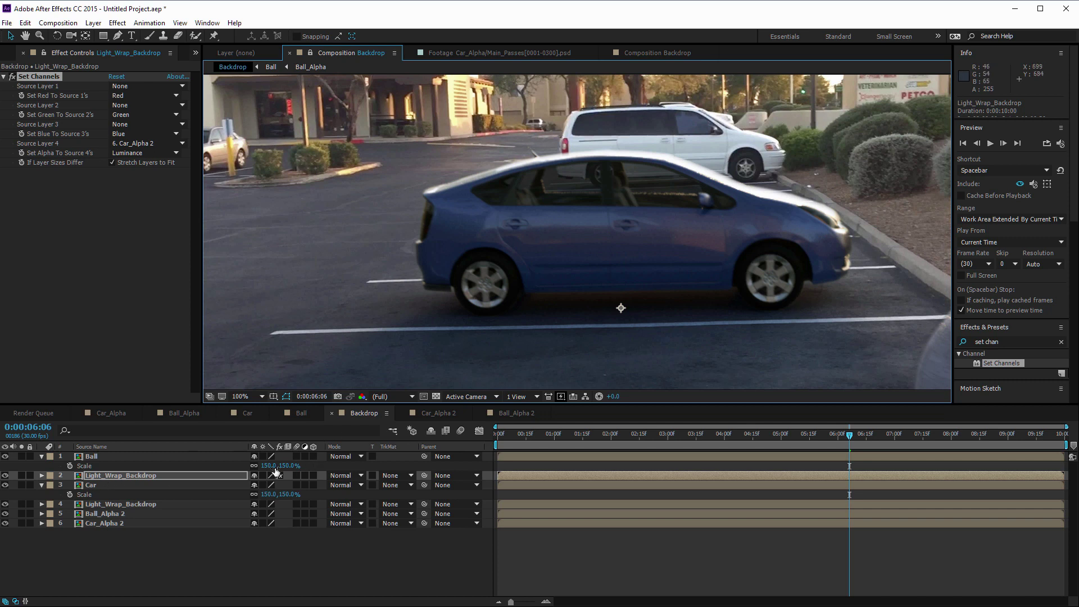
Step: Reduce the opacity of the Light_Wrap_Backdrop layer above Car to 32%, judging it at the car's rear edge
left_click(125, 476)
scroll(396, 162, "up", 4)
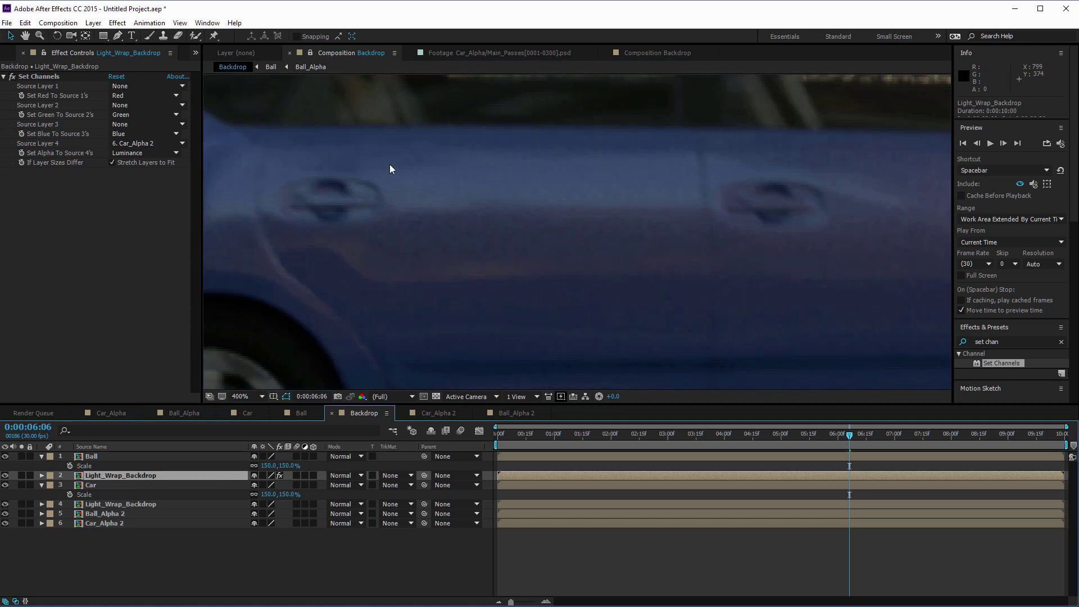
key("h")
left_click_drag(390, 164, 764, 236)
key("v")
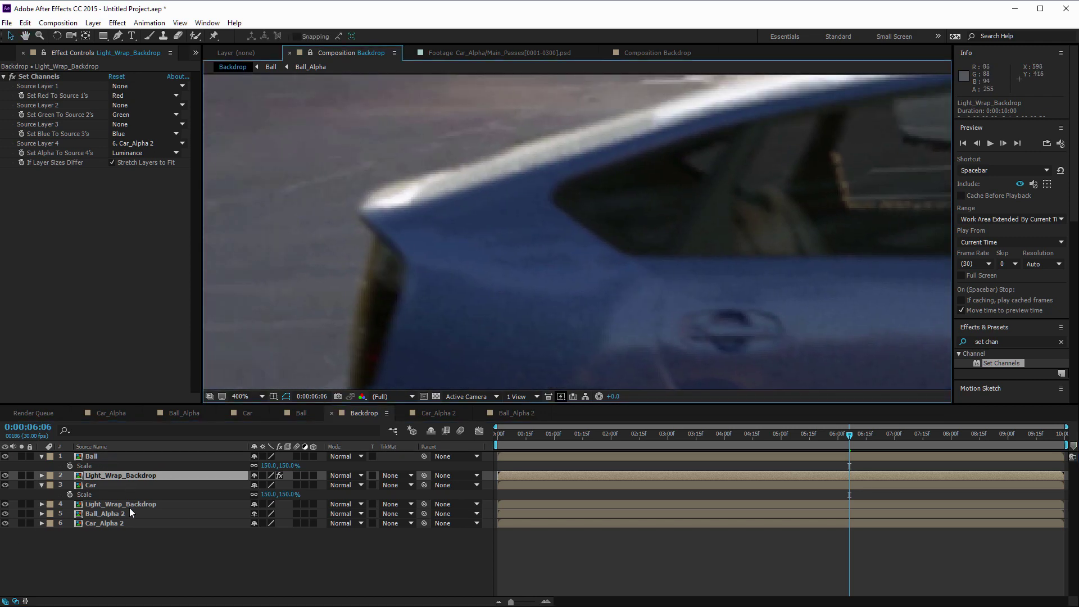
key("t")
left_click_drag(258, 485, 234, 494)
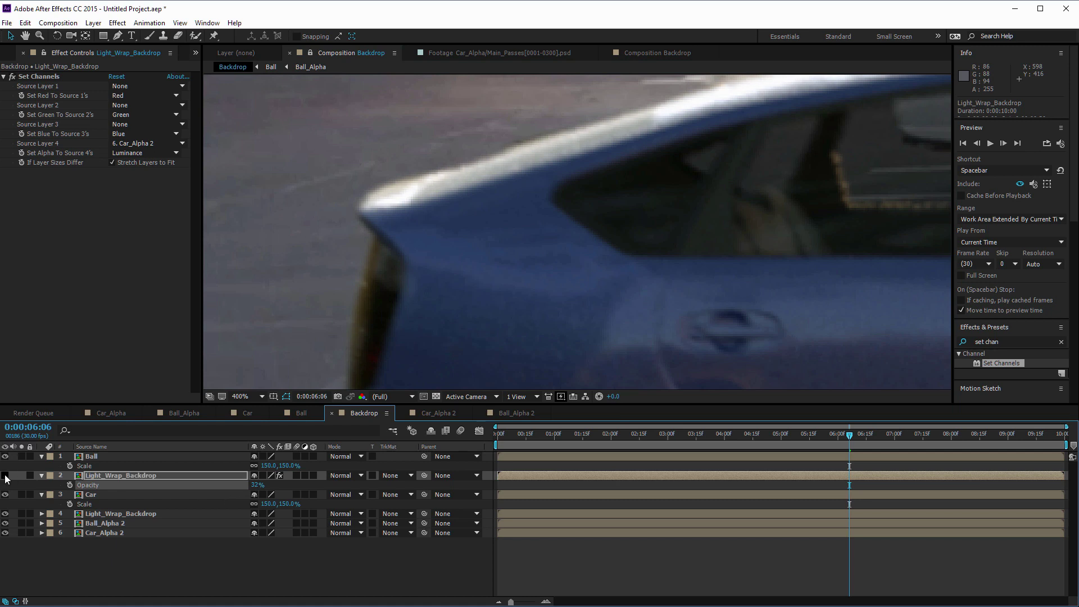
Step: Duplicate the Light_Wrap_Backdrop layer that sits directly above Car
scroll(669, 277, "down", 4)
left_click_drag(711, 283, 689, 268)
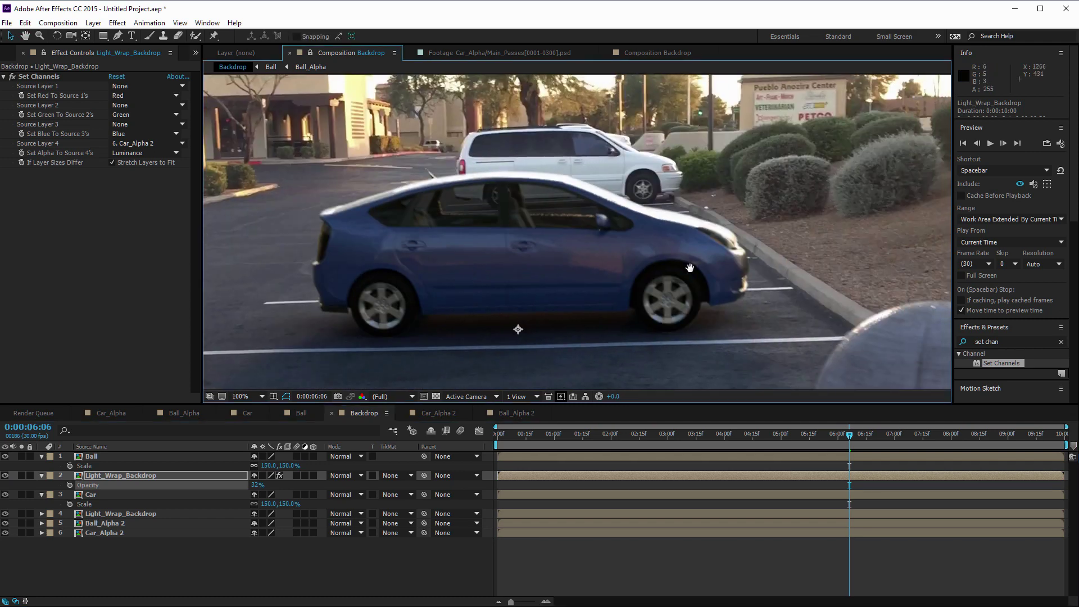
left_click_drag(690, 268, 686, 251)
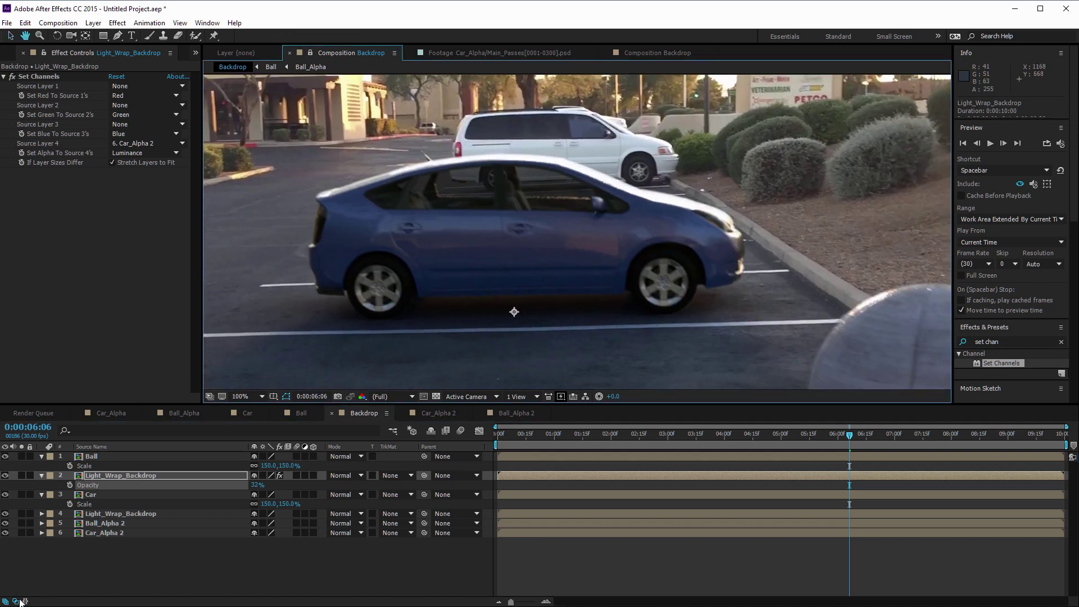
left_click(140, 582)
left_click(121, 475)
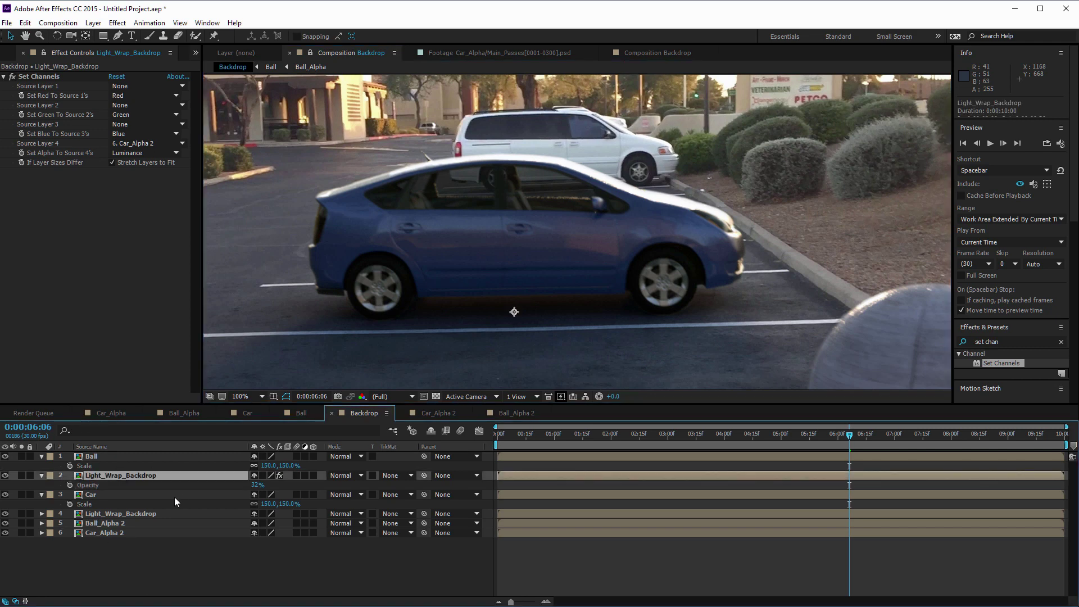
left_click_drag(563, 319, 427, 223)
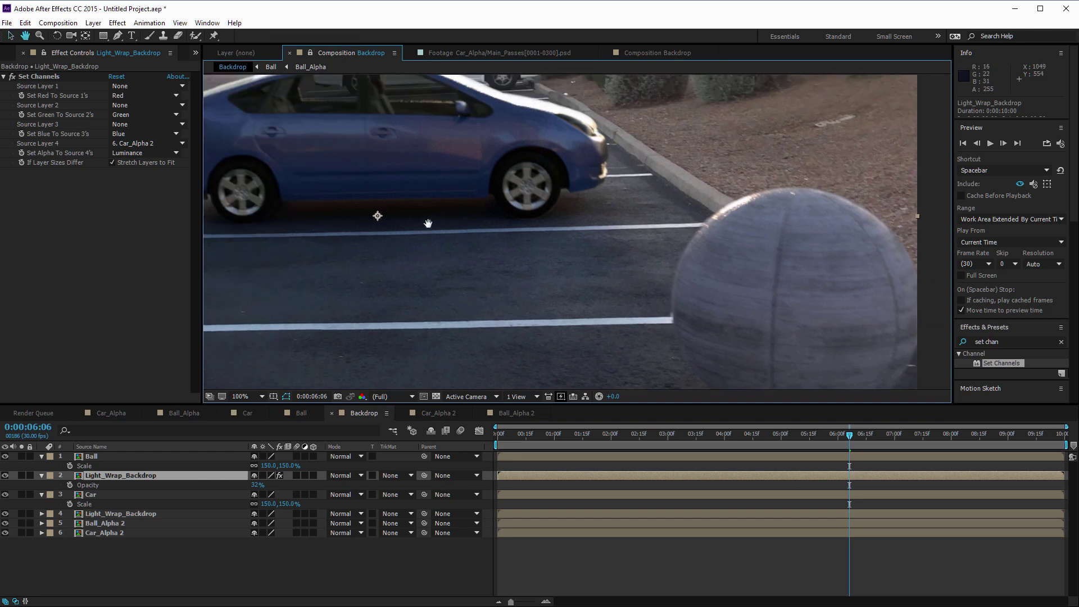
key("v")
key("ctrl+d")
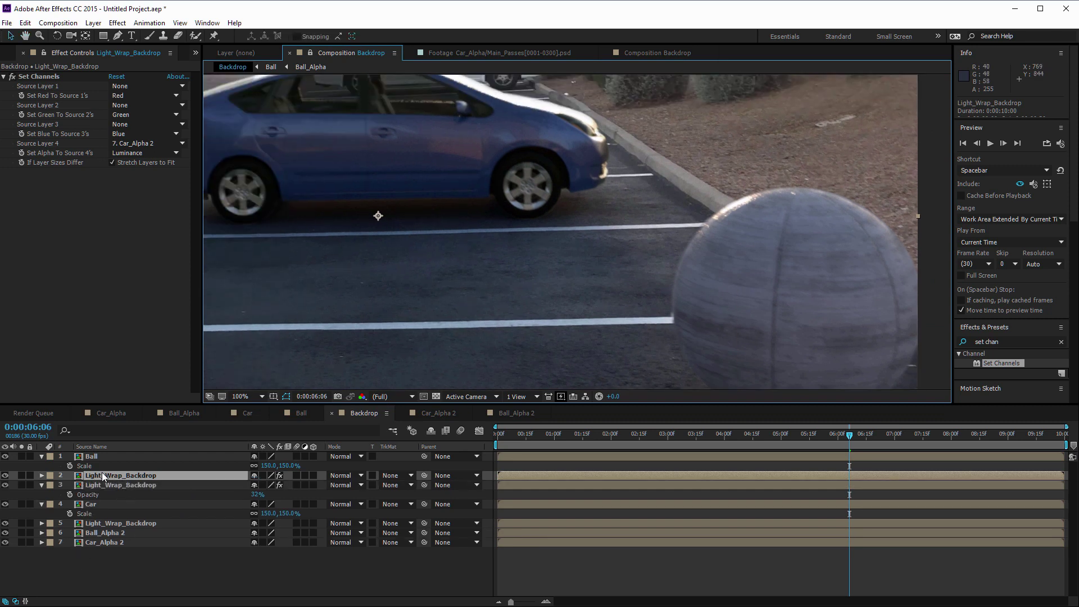
Step: Change Source Layer 4 of the duplicated light wrap layer's Set Channels effect to Ball_Alpha 2
double_click(106, 474)
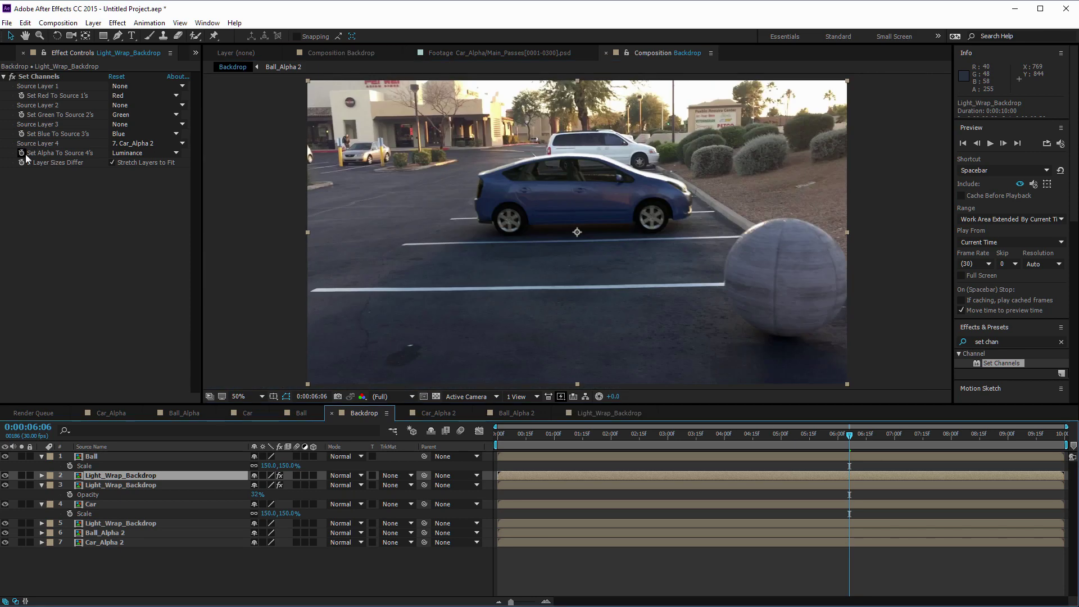
left_click(118, 146)
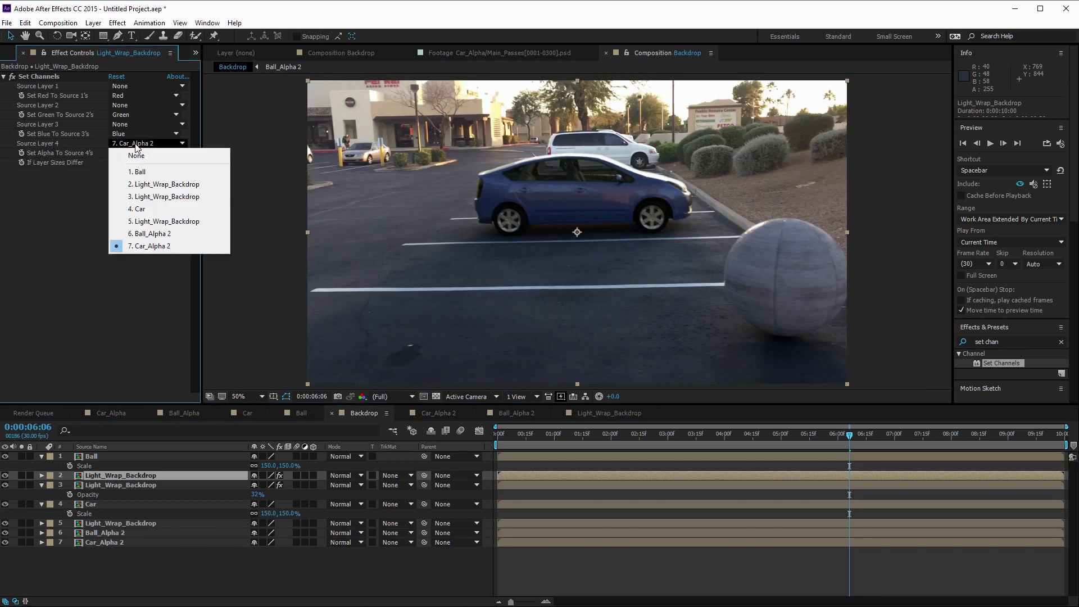
left_click(149, 238)
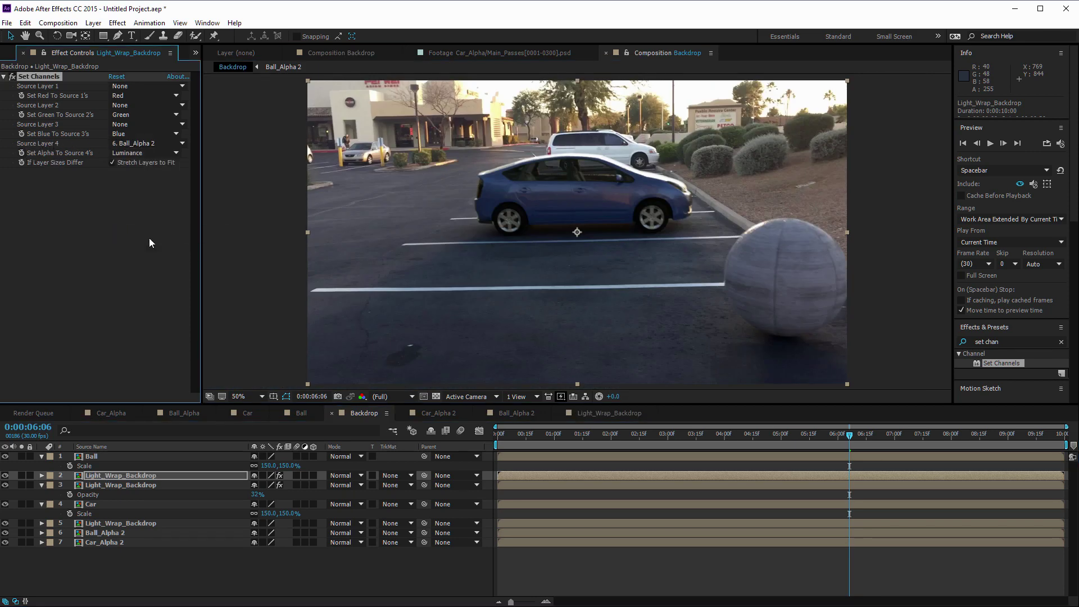
Step: Move the duplicated Light_Wrap_Backdrop layer above the Ball layer in the Backdrop composition
key("period")
key("period")
key("period")
key("period")
left_click_drag(787, 257, 220, 201)
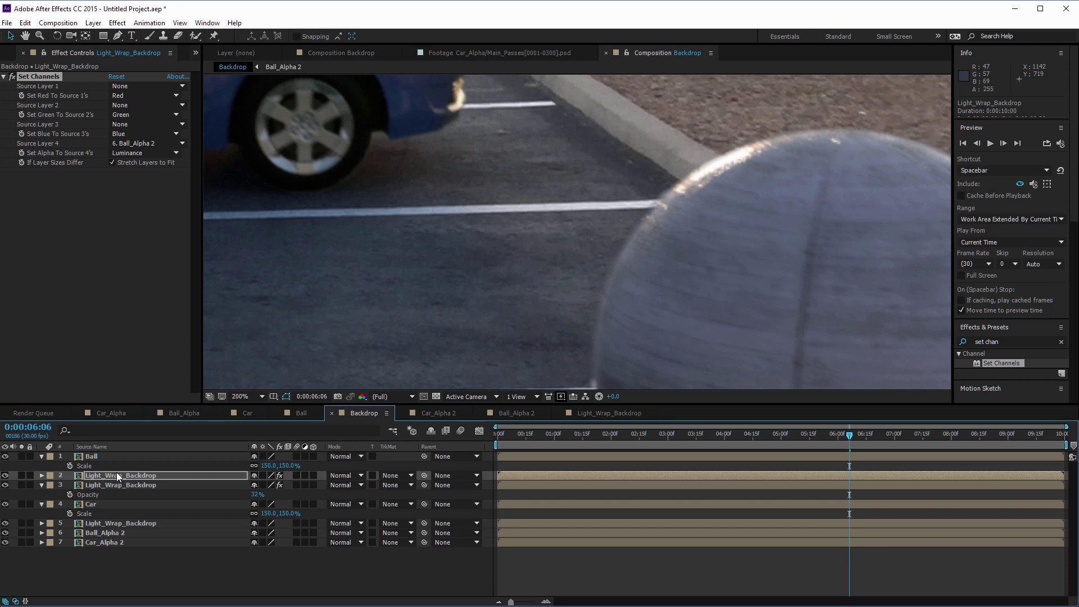
left_click_drag(116, 471, 118, 453)
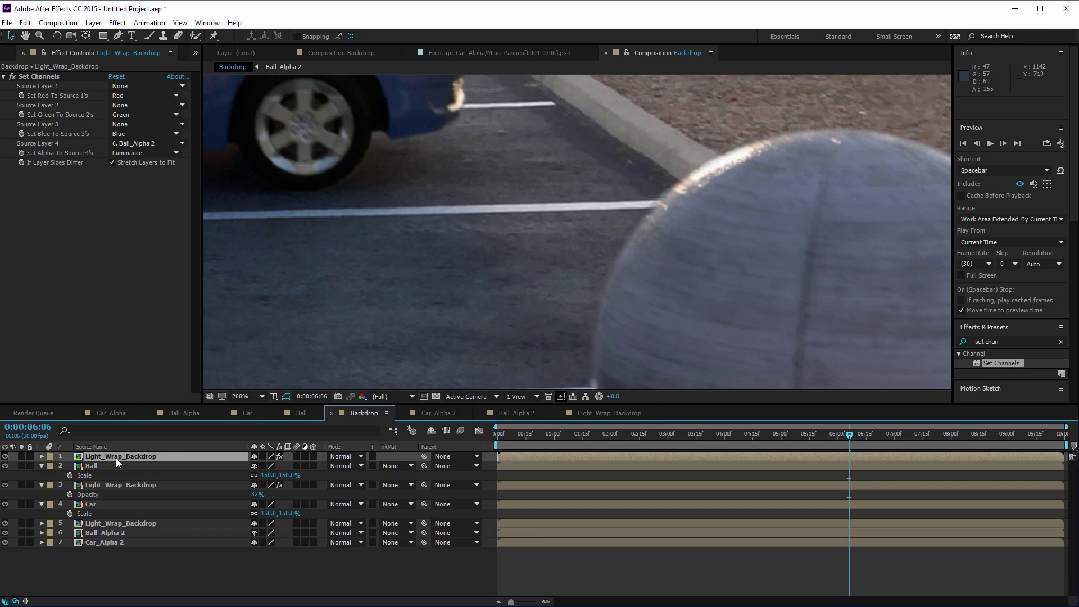
Step: Set the topmost Light_Wrap_Backdrop layer's opacity to 42%, judging the wrap on the ball's edge with the layer hidden and shown
key("t")
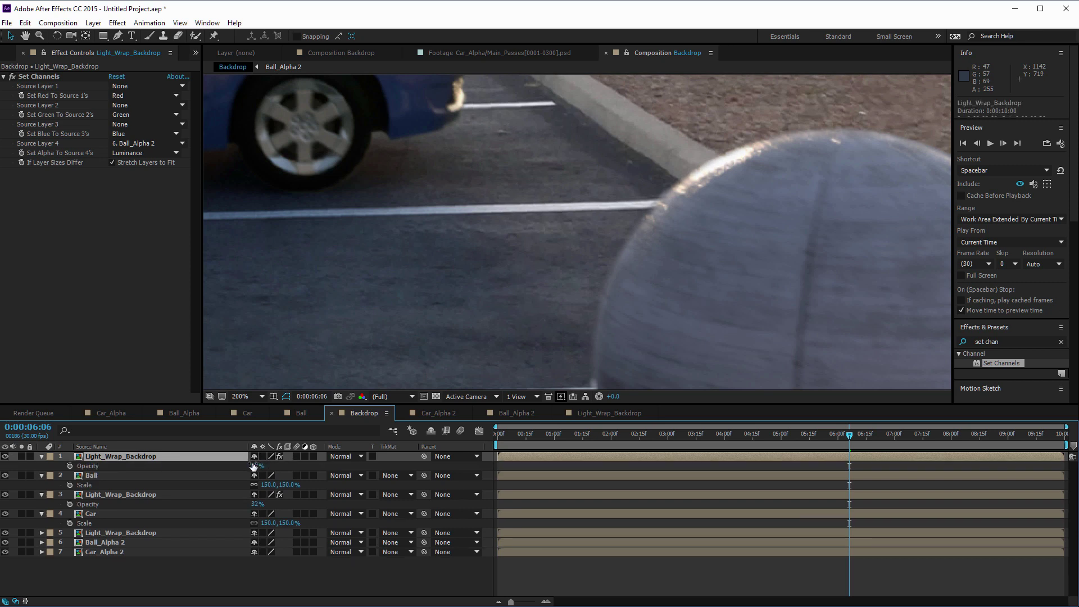
left_click_drag(253, 466, 306, 466)
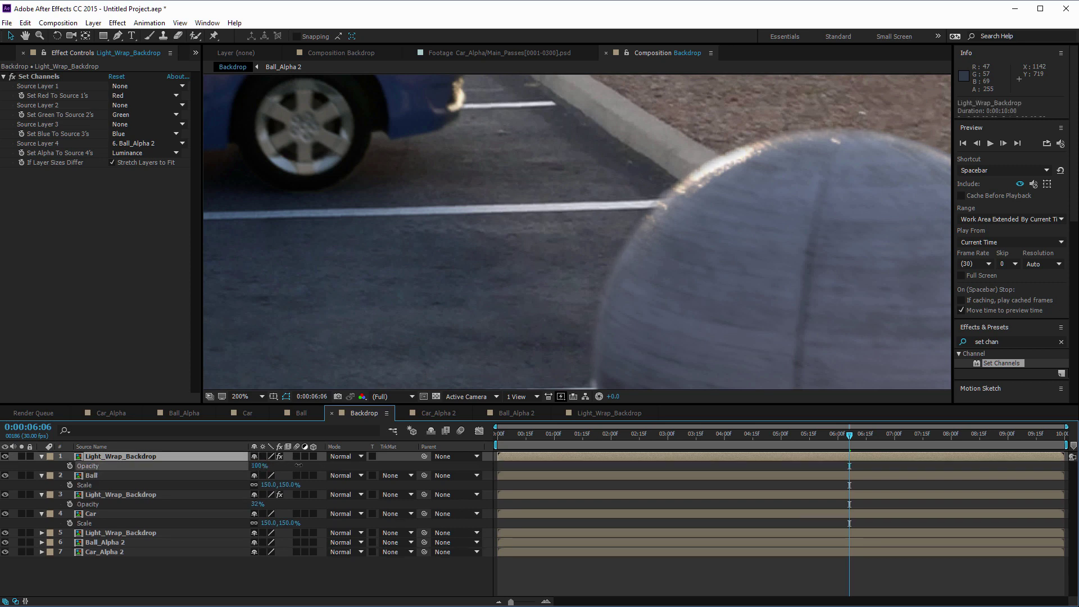
left_click(6, 457)
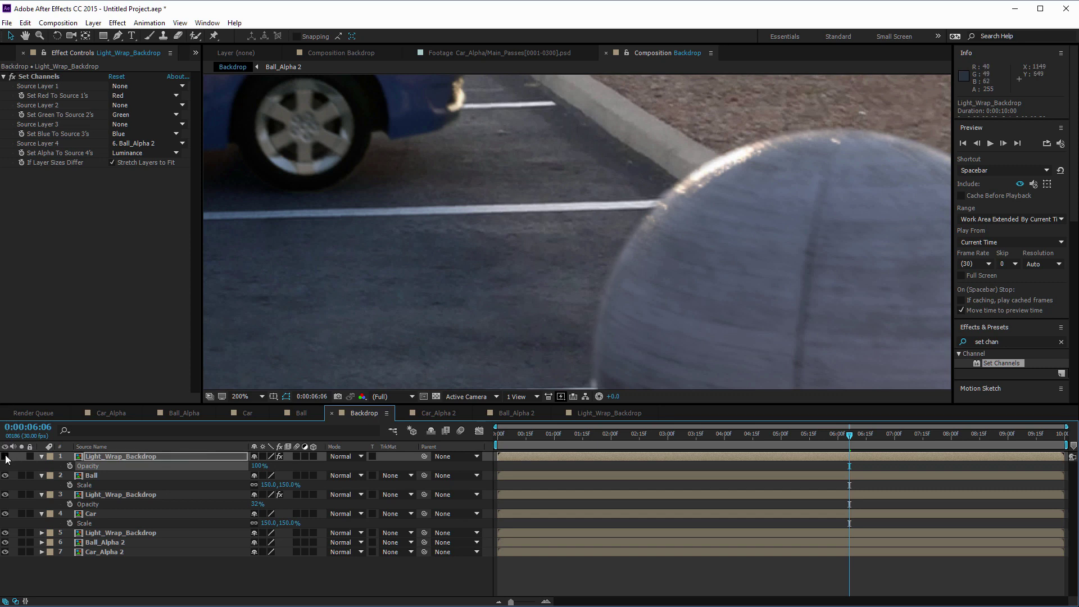
left_click(6, 456)
left_click(5, 456)
left_click(6, 457)
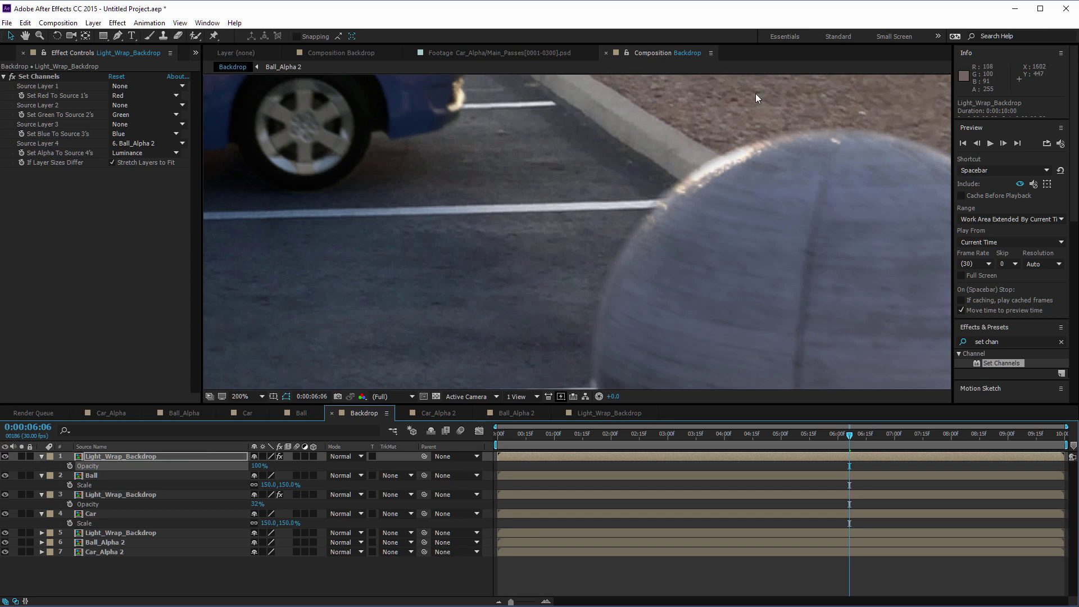
left_click_drag(260, 468, 236, 469)
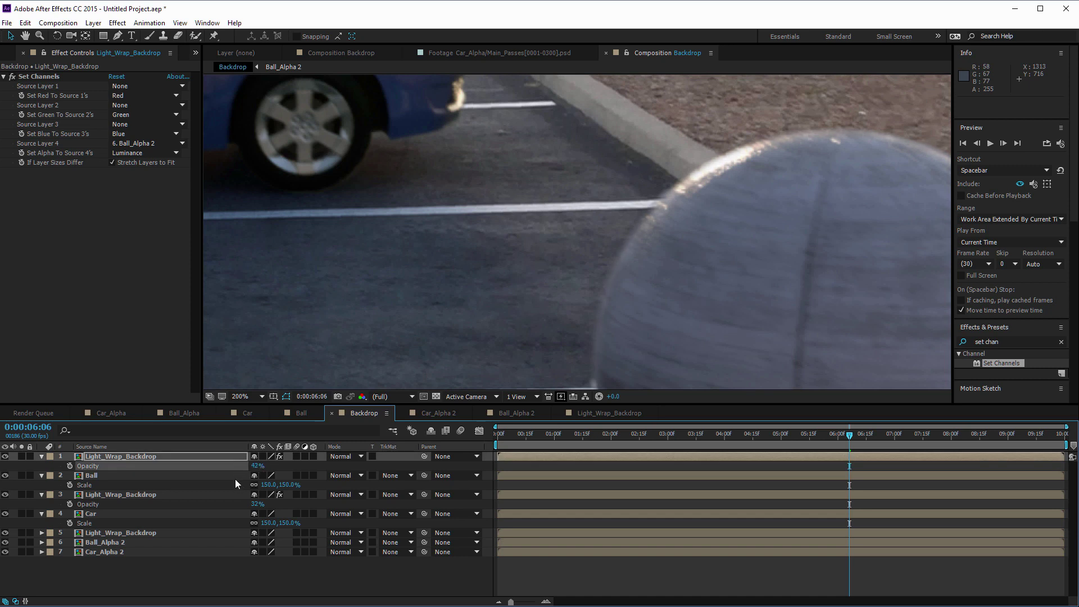
Step: Compare the ball's upper edge with the topmost light wrap layer hidden and shown, and examine the whole composite
left_click(6, 457)
left_click(6, 457)
left_click(6, 457)
left_click_drag(746, 113, 573, 217)
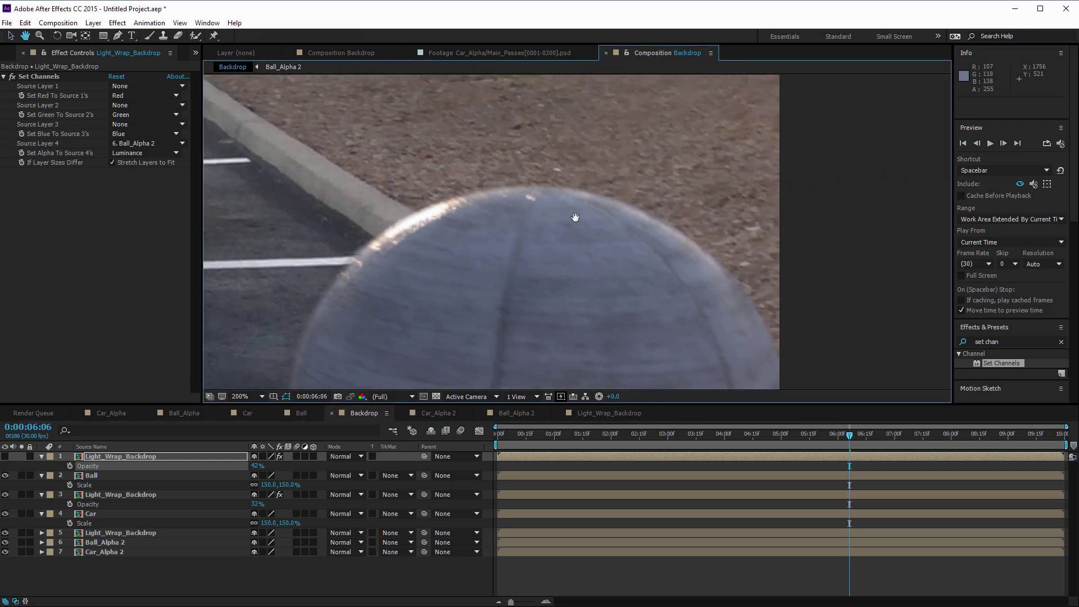
left_click(6, 457)
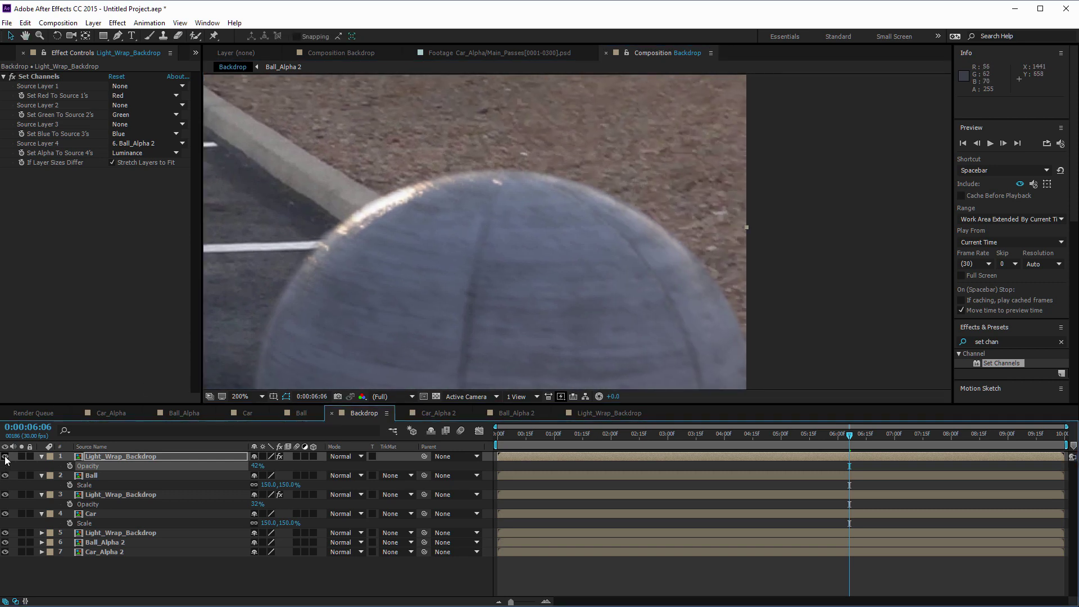
left_click(6, 457)
left_click(7, 458)
scroll(488, 285, "down", 4)
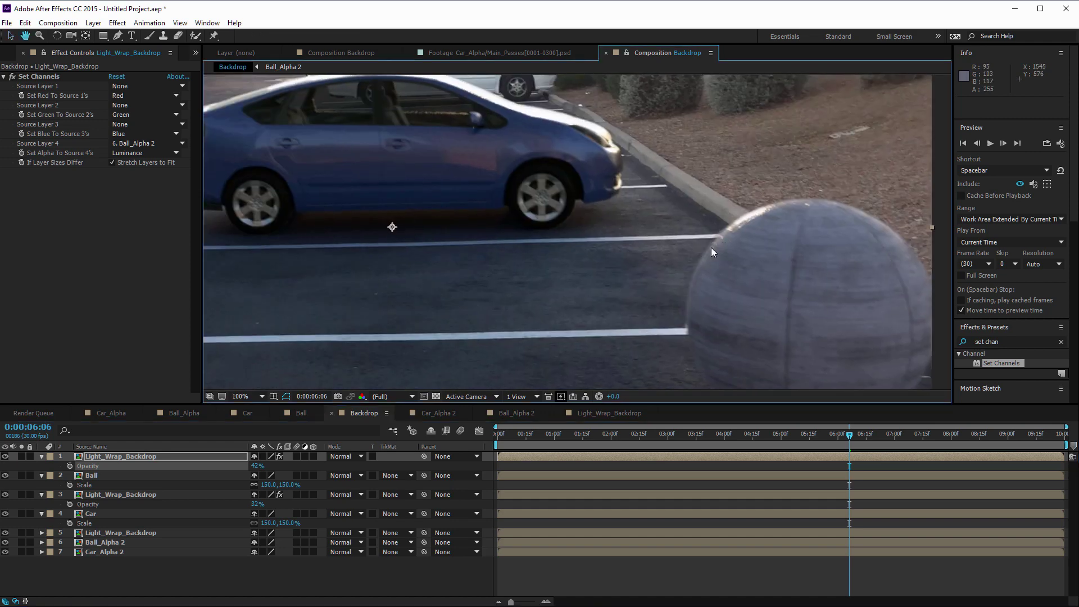
key("h")
left_click_drag(852, 258, 837, 227)
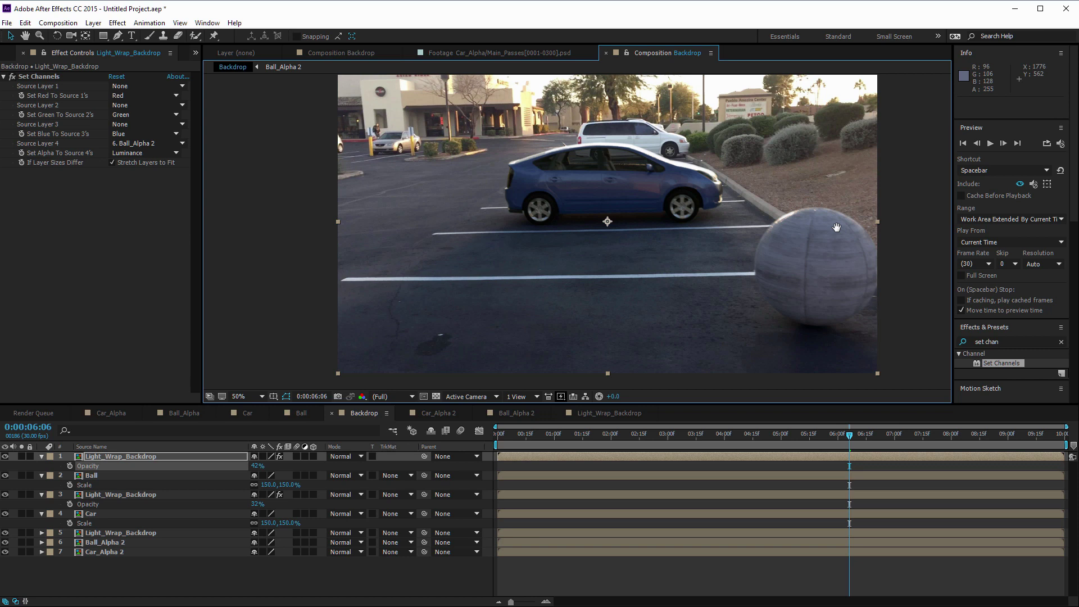
left_click_drag(781, 261, 781, 272)
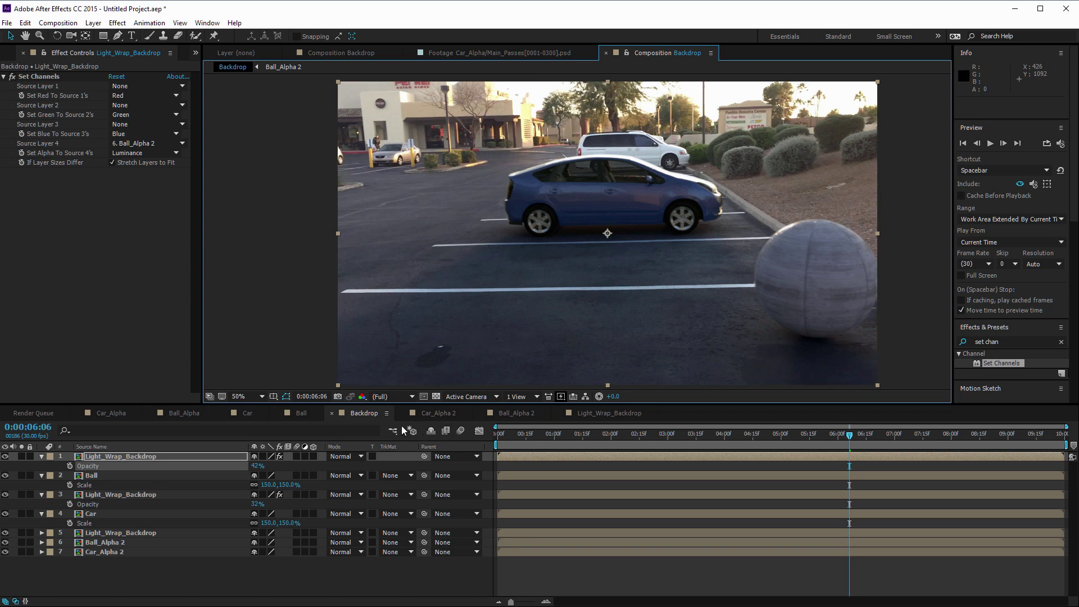
Step: Create a new composition from the Backdrop composition in the project
left_click(195, 54)
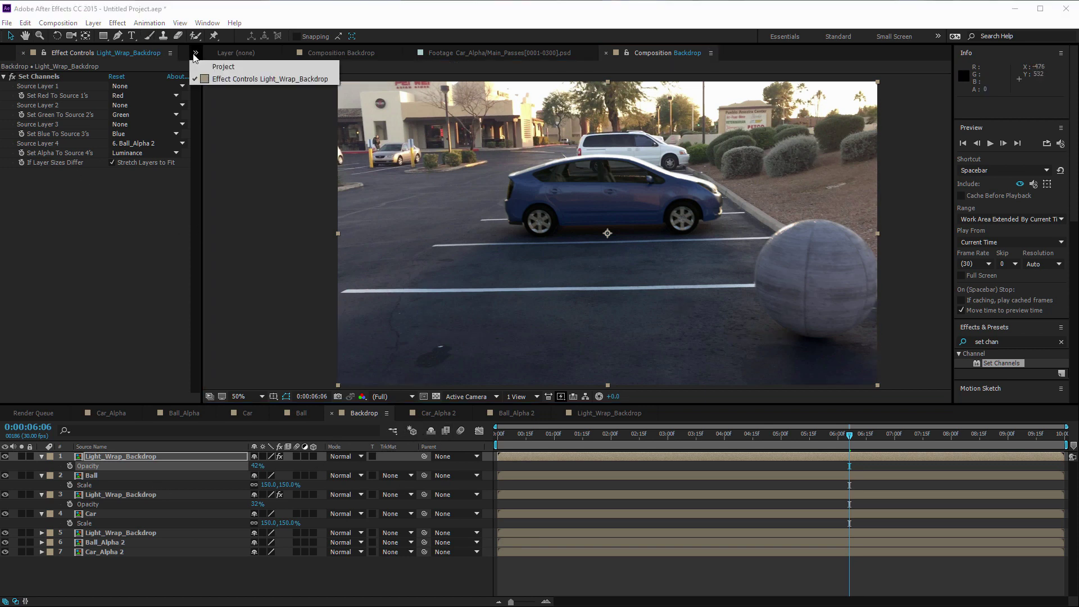
left_click(65, 298)
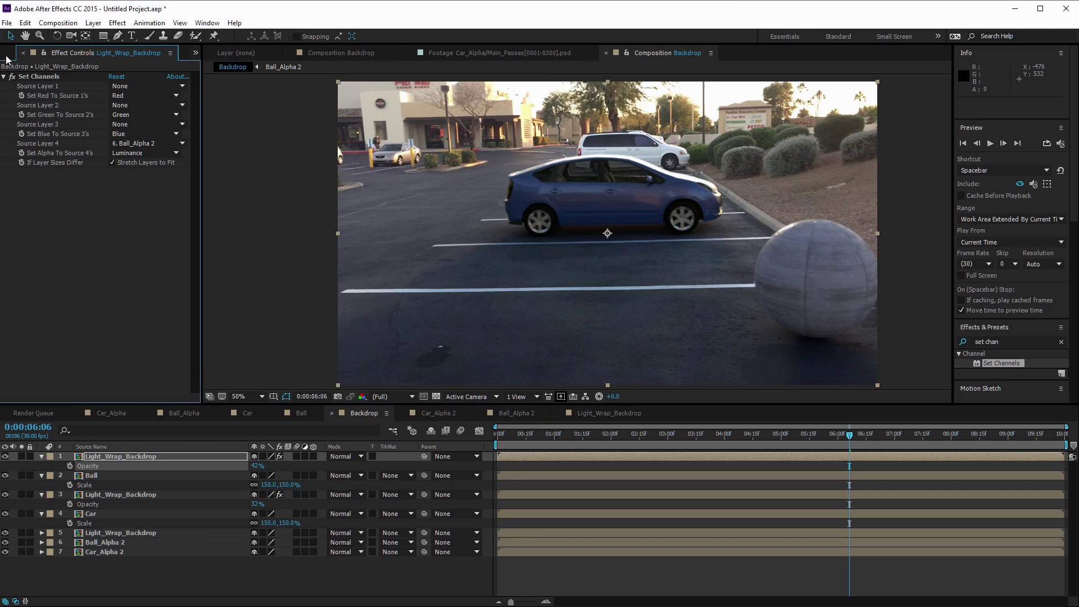
left_click(195, 54)
left_click(219, 67)
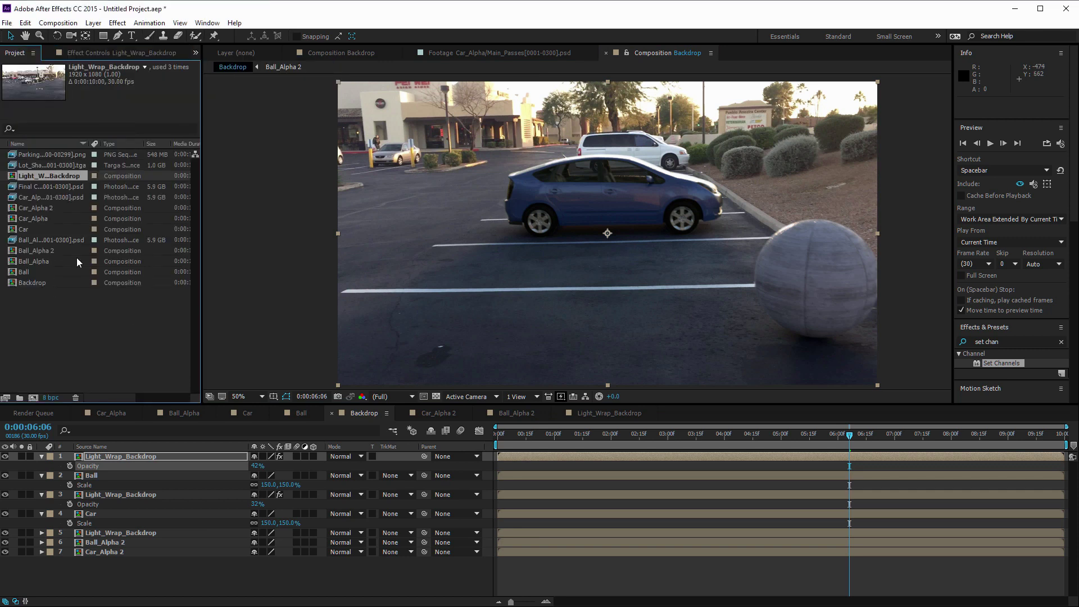
left_click_drag(12, 282, 35, 397)
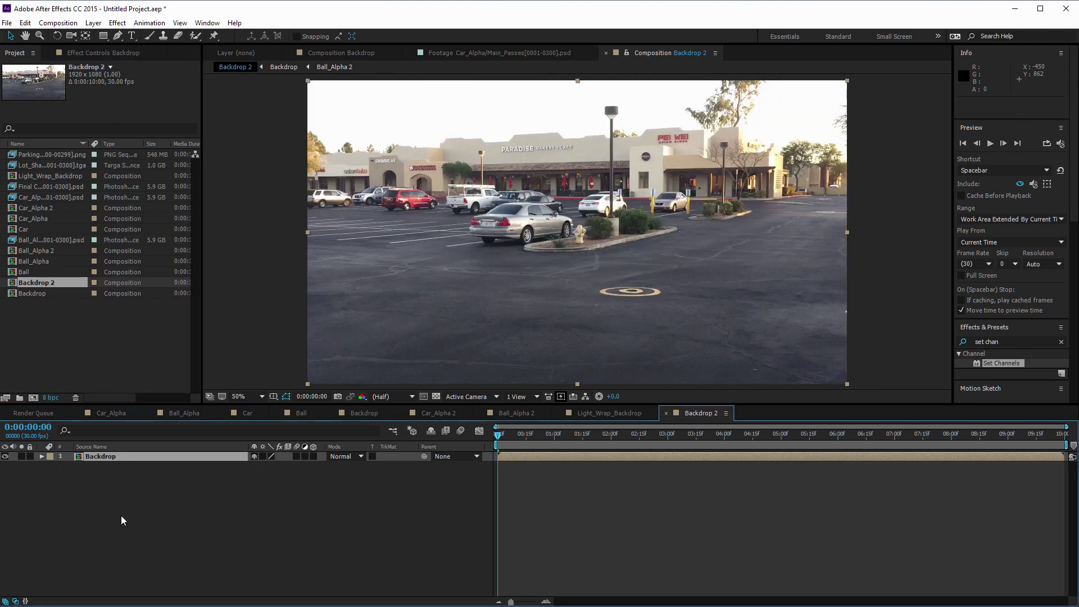
Step: Rename the new composition containing Backdrop as Final
right_click(34, 283)
left_click(61, 433)
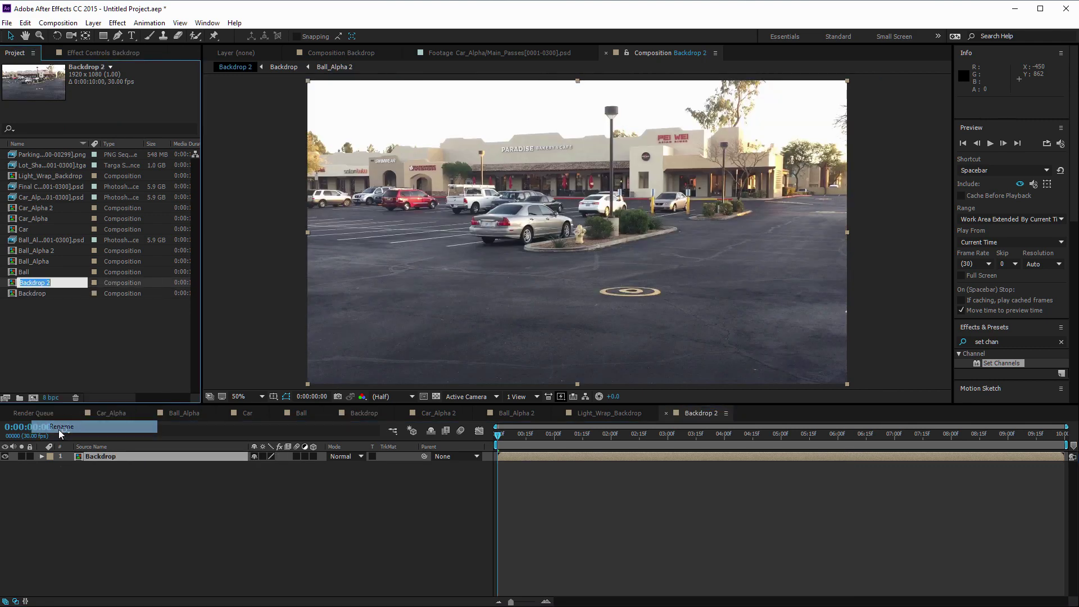
type("Fin")
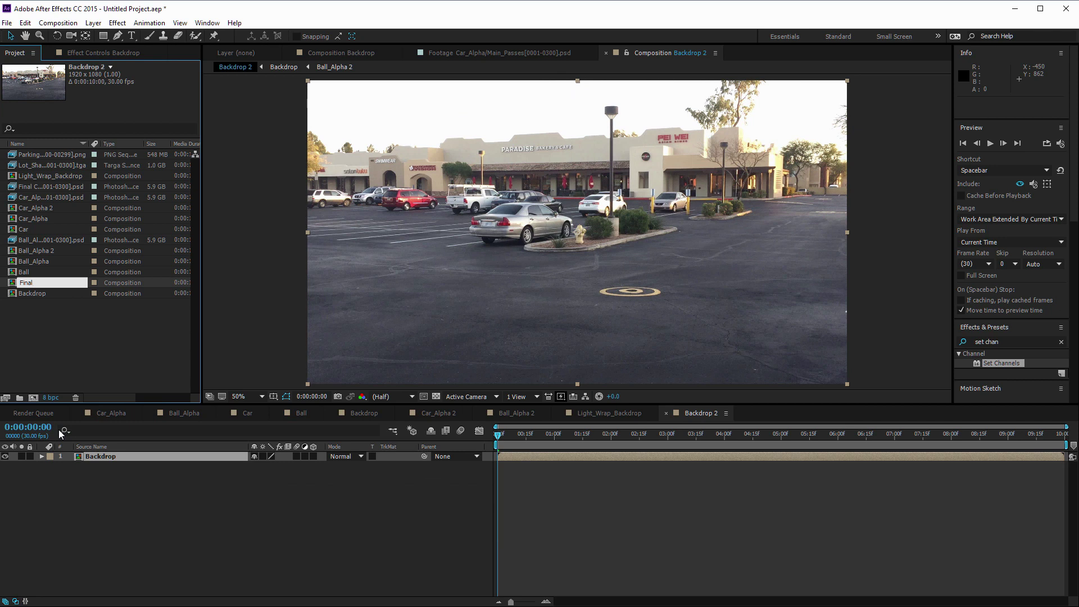
type("al")
key("Return")
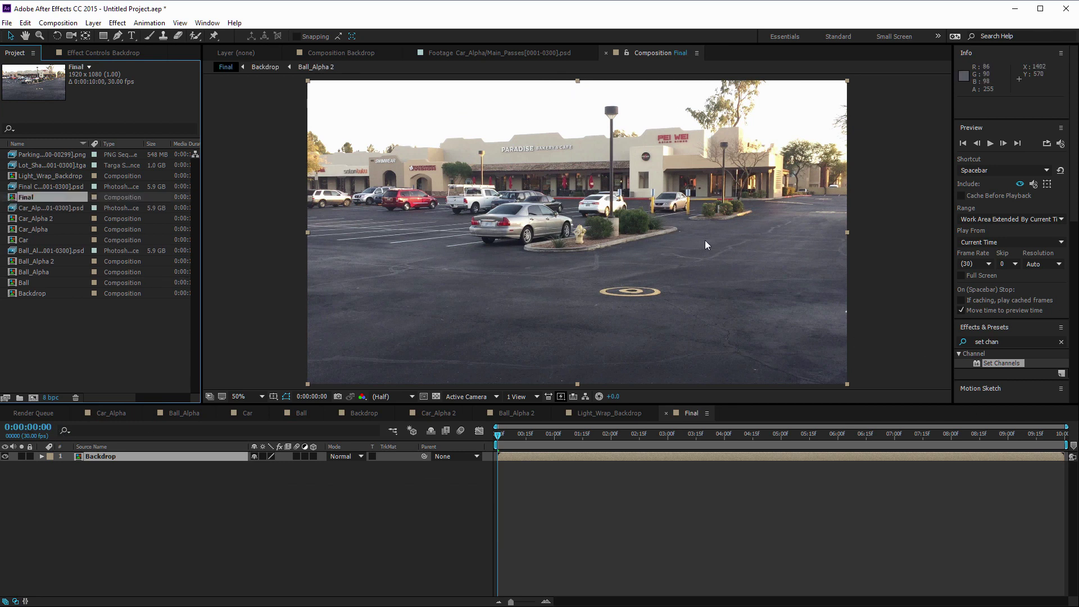
Step: Go to 0:00:06:28 and set the Final composition's width to 1280 px with the 16:9 aspect ratio locked
left_click_drag(492, 438, 890, 469)
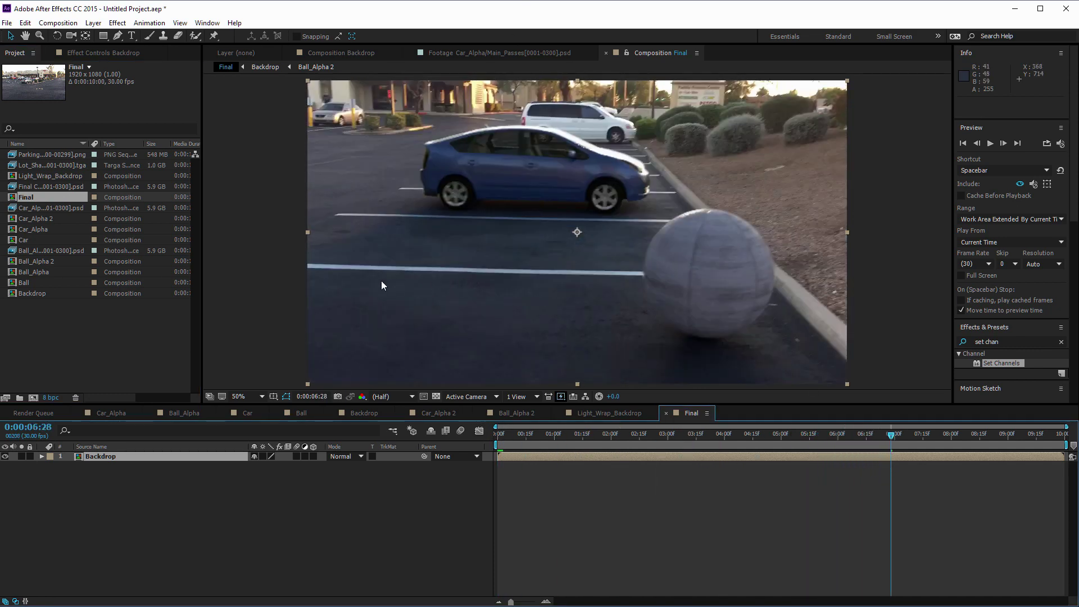
left_click(59, 23)
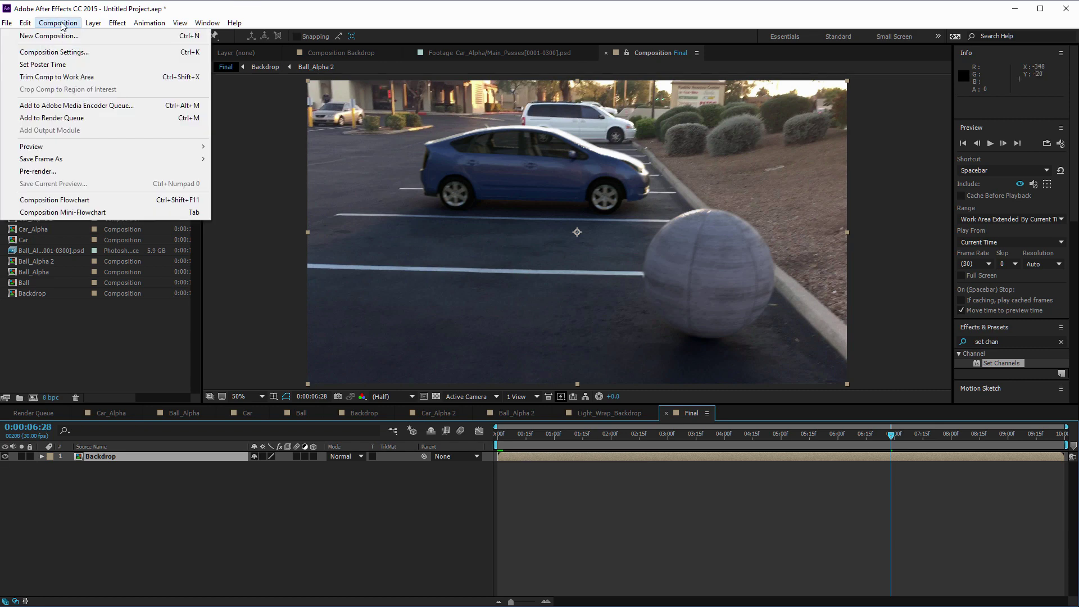
left_click(59, 52)
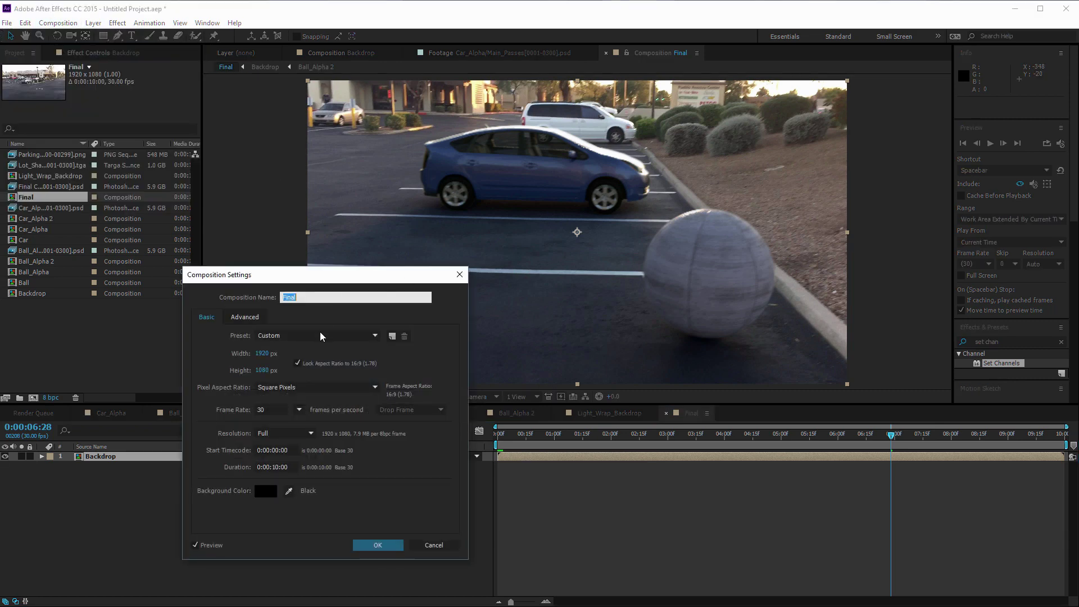
left_click(262, 353)
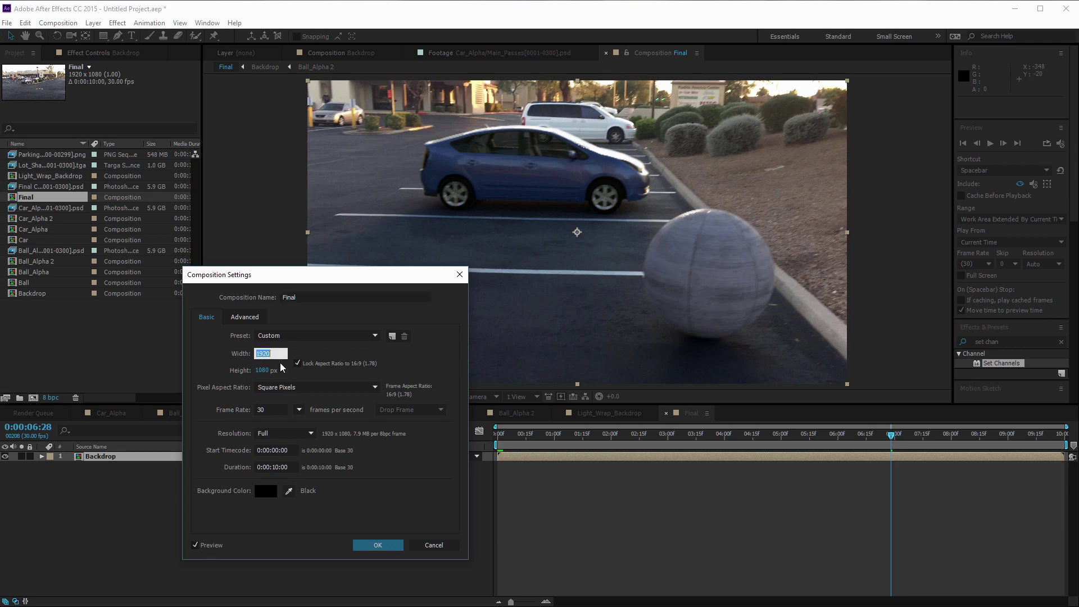
type("1280")
key("Return")
Step: Fit the Backdrop layer to the resized Final composition, set its Scale to 67%, and check the frame's edges
key("ctrl+alt+f")
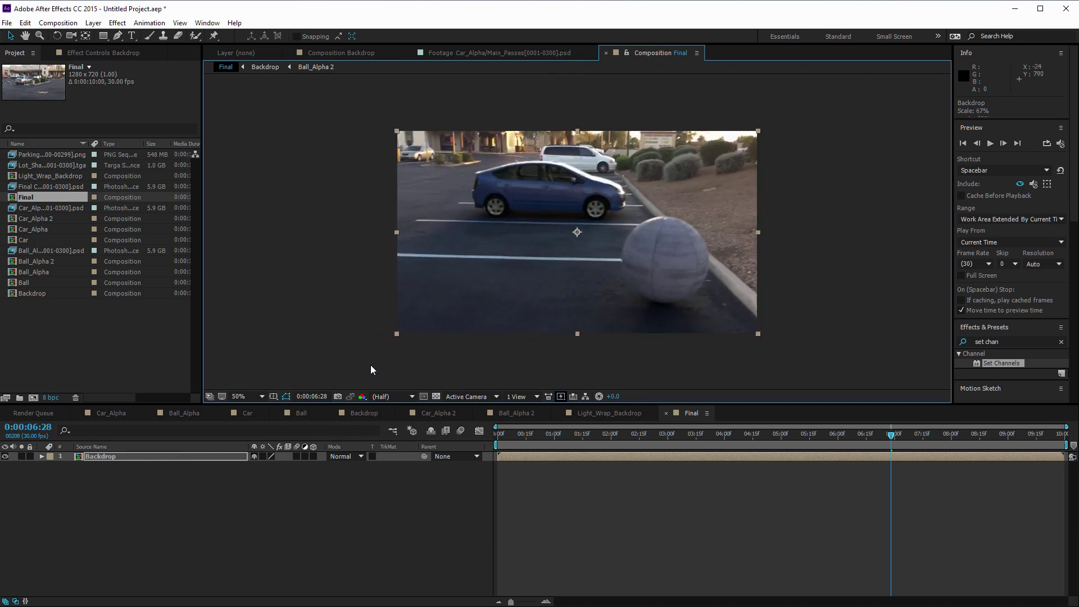
left_click(140, 457)
key("s")
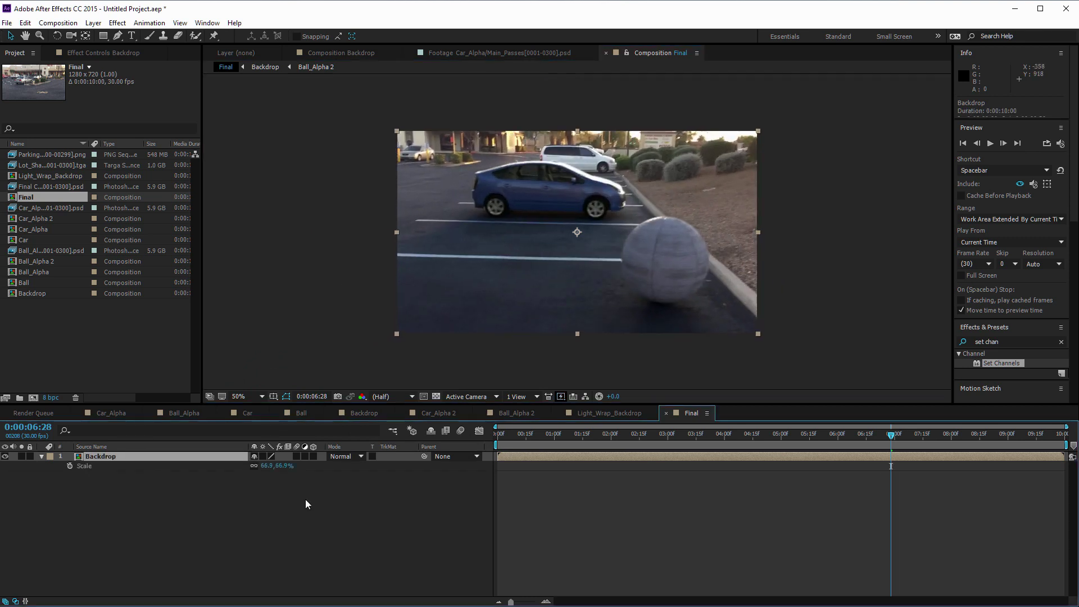
left_click(266, 467)
type("67")
key("Return")
scroll(565, 178, "up", 2)
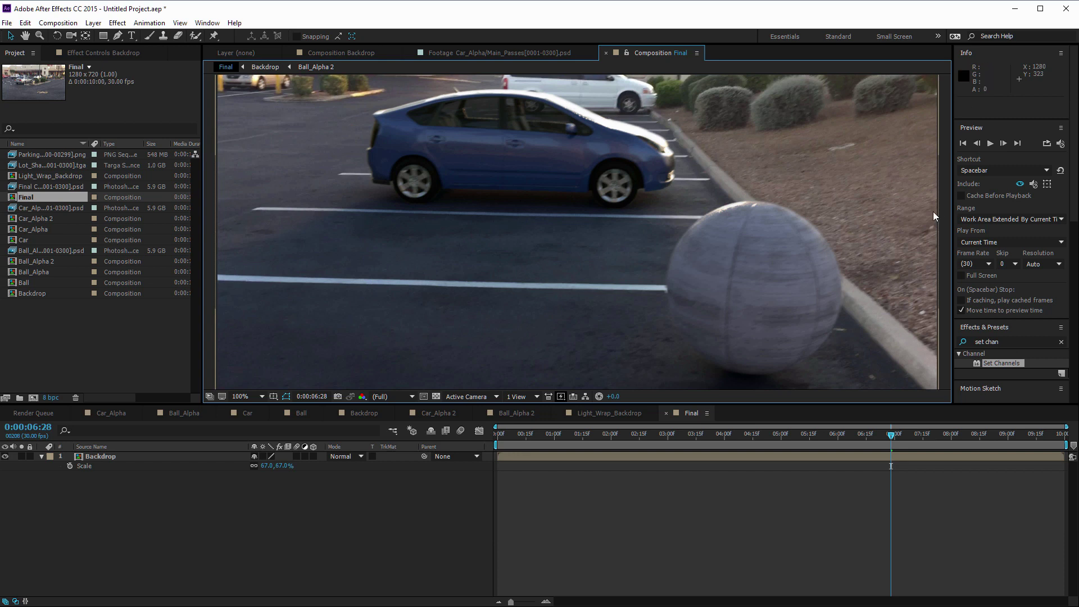
scroll(827, 289, "down", 2)
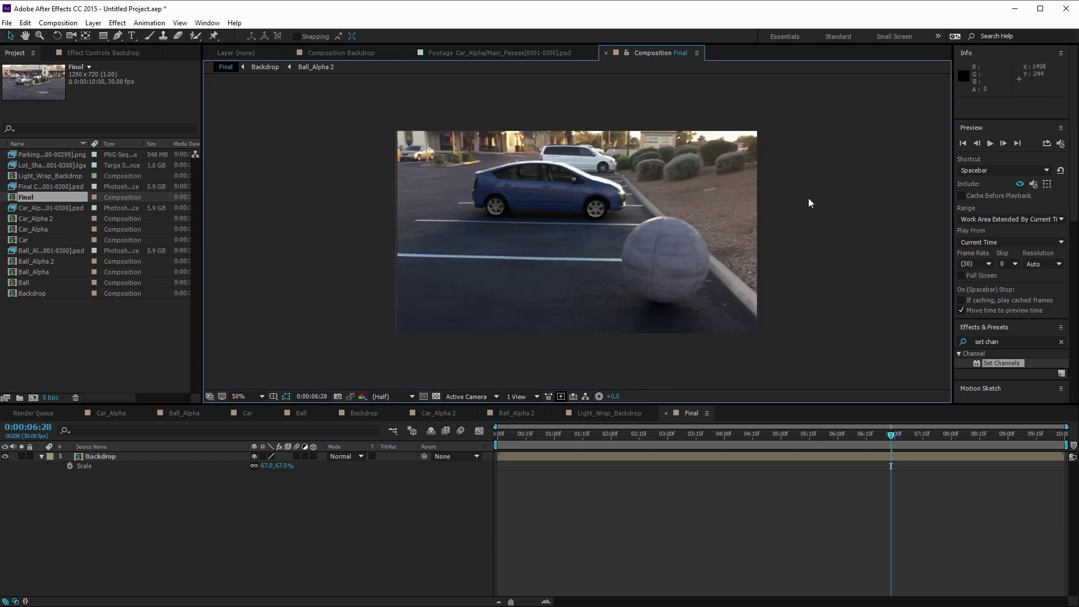
Step: Inspect the car and ball composite up close and at full frame, and collapse the Backdrop layer's properties
scroll(790, 227, "up", 2)
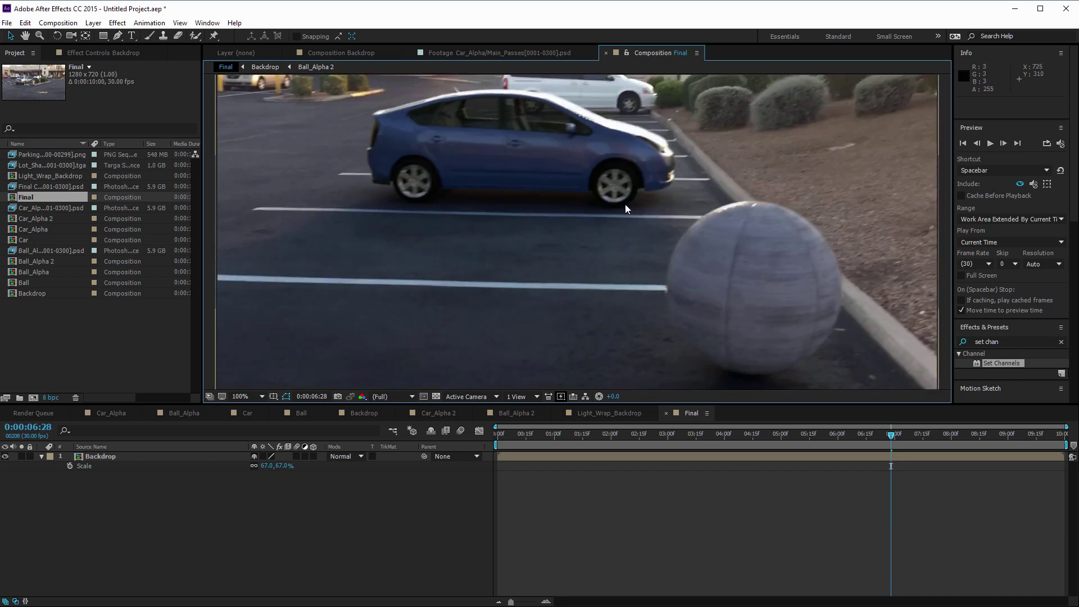
scroll(625, 203, "down", 2)
left_click(42, 456)
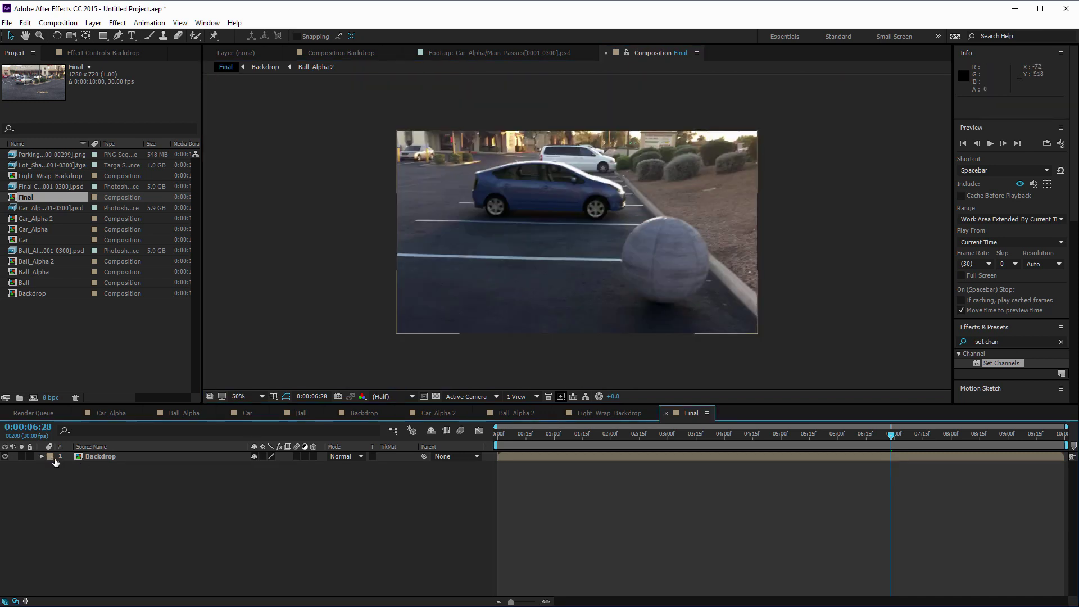
left_click(110, 456)
left_click(108, 544)
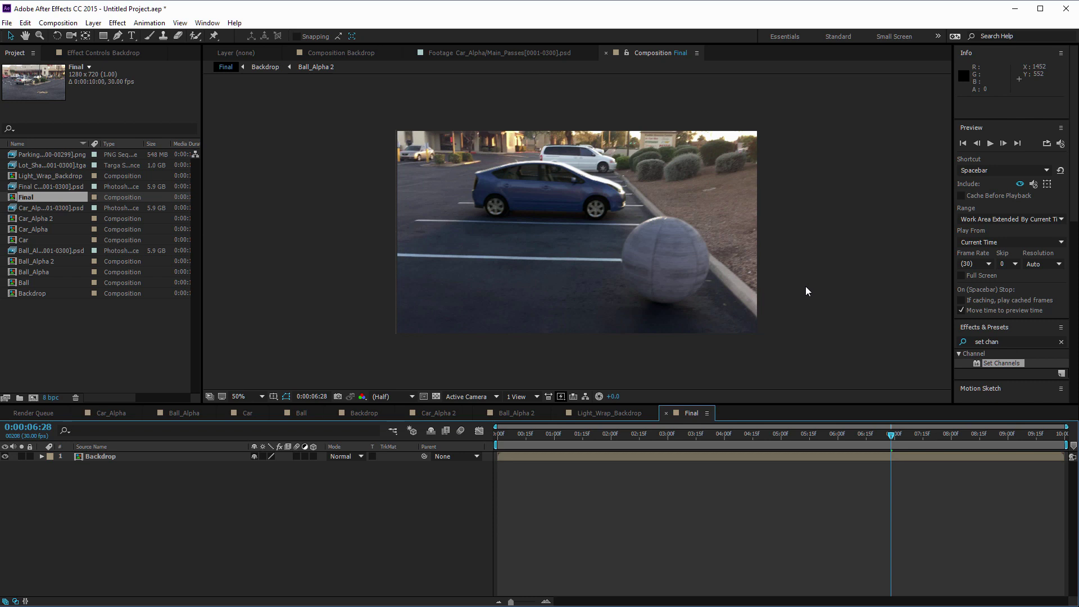
key("period")
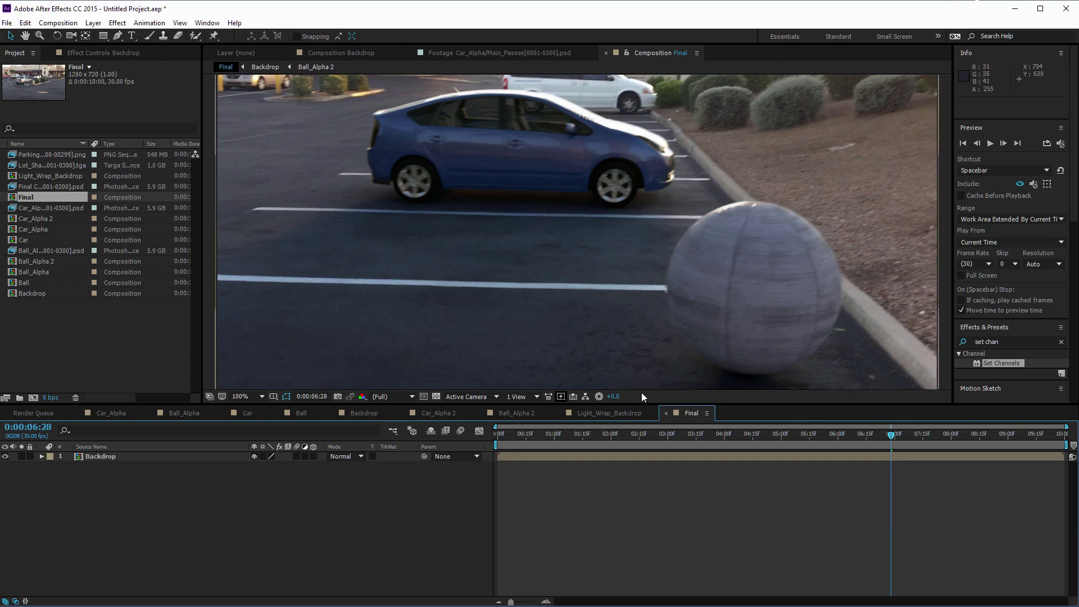
key("comma")
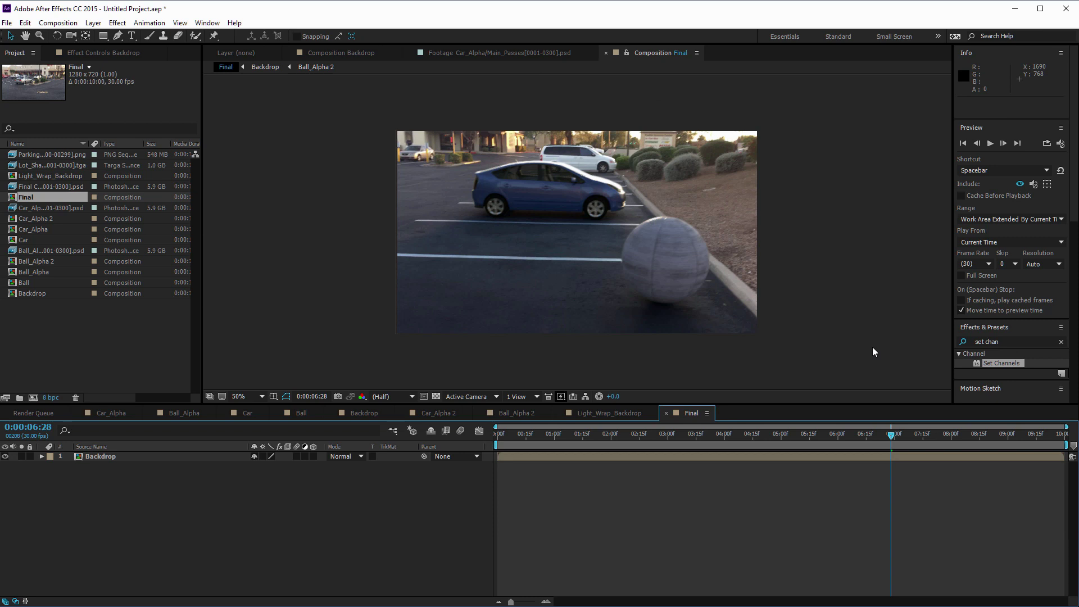
Step: Add a new adjustment layer above the Backdrop layer in the Final composition
left_click(93, 22)
mouse_move(103, 31)
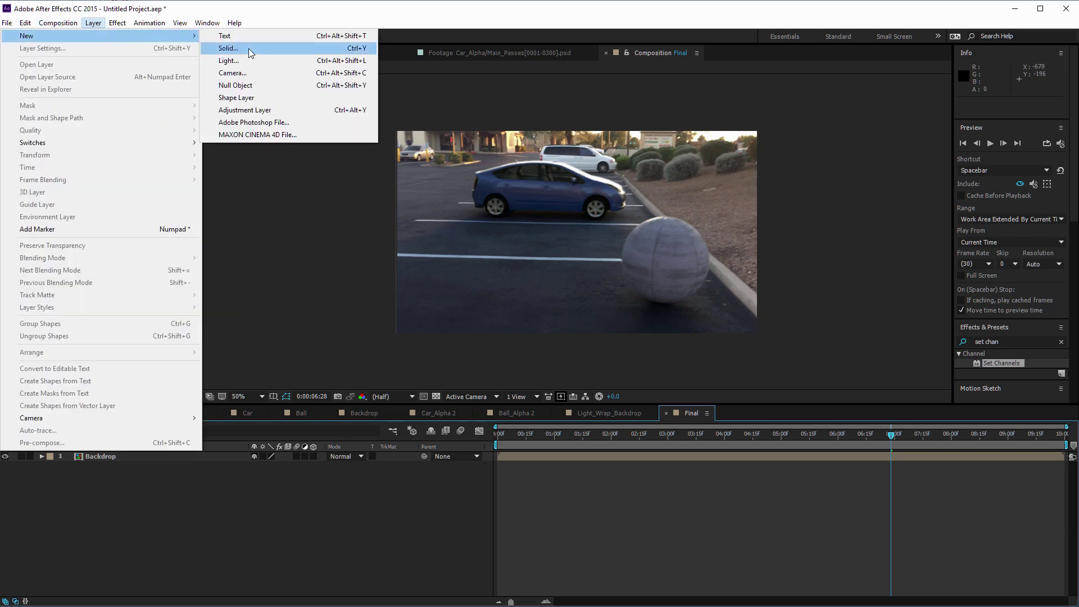
left_click(260, 110)
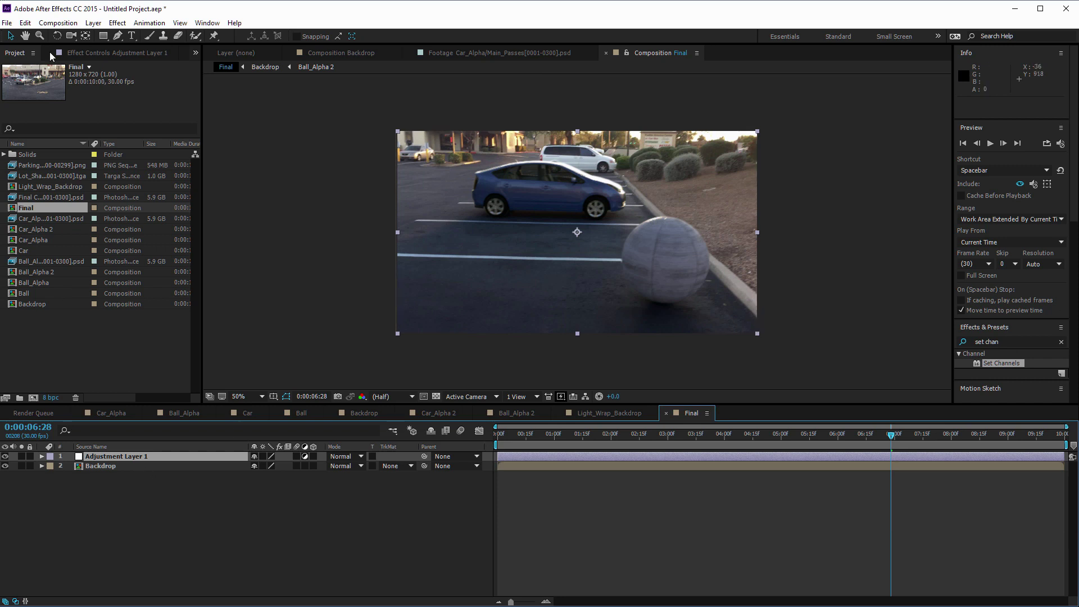
left_click_drag(101, 39, 166, 44)
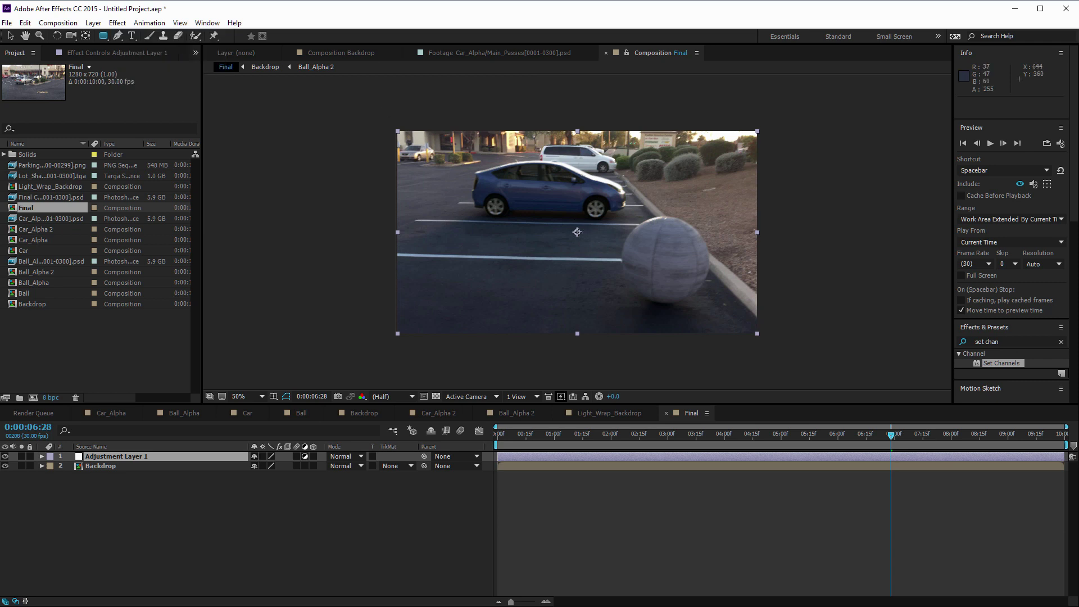
left_click_drag(582, 231, 625, 200)
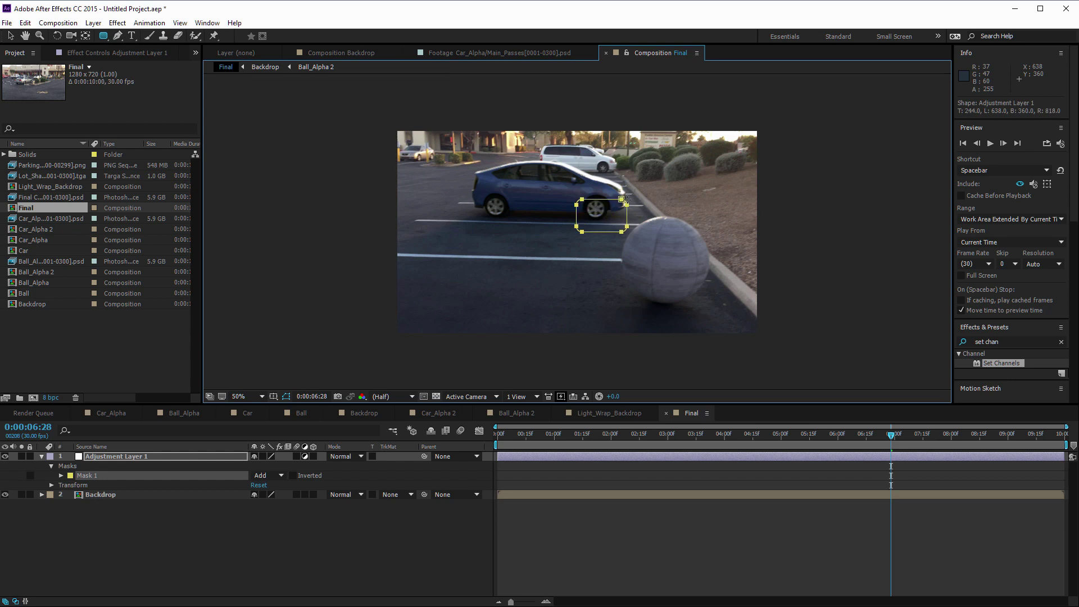
key("ctrl+z")
Step: Draw a centred elliptical mask slightly larger than the frame on the adjustment layer and set it to Inverted
left_click(103, 35)
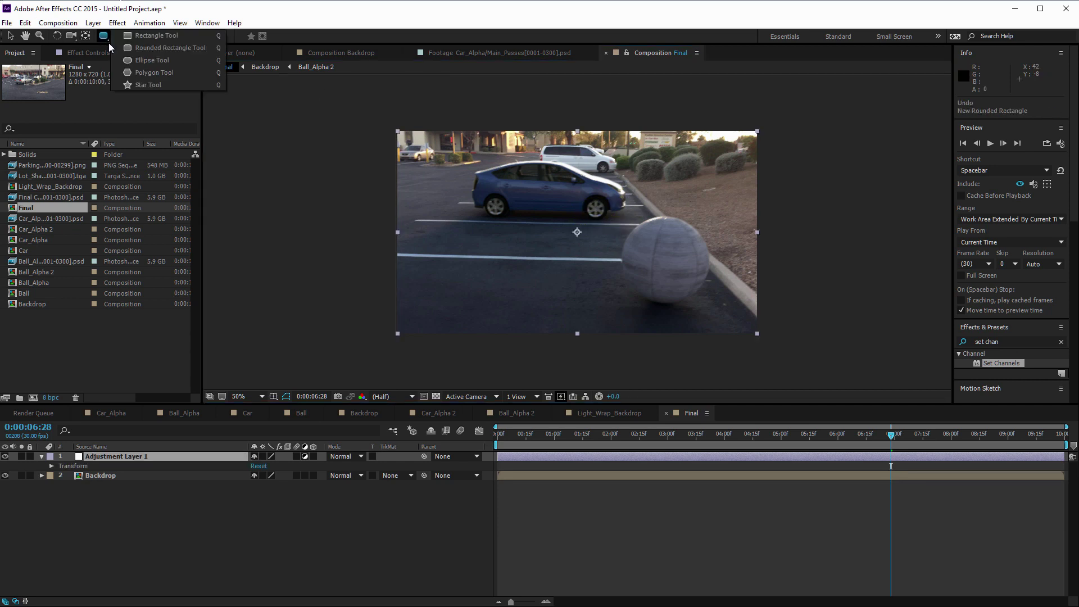
left_click(135, 60)
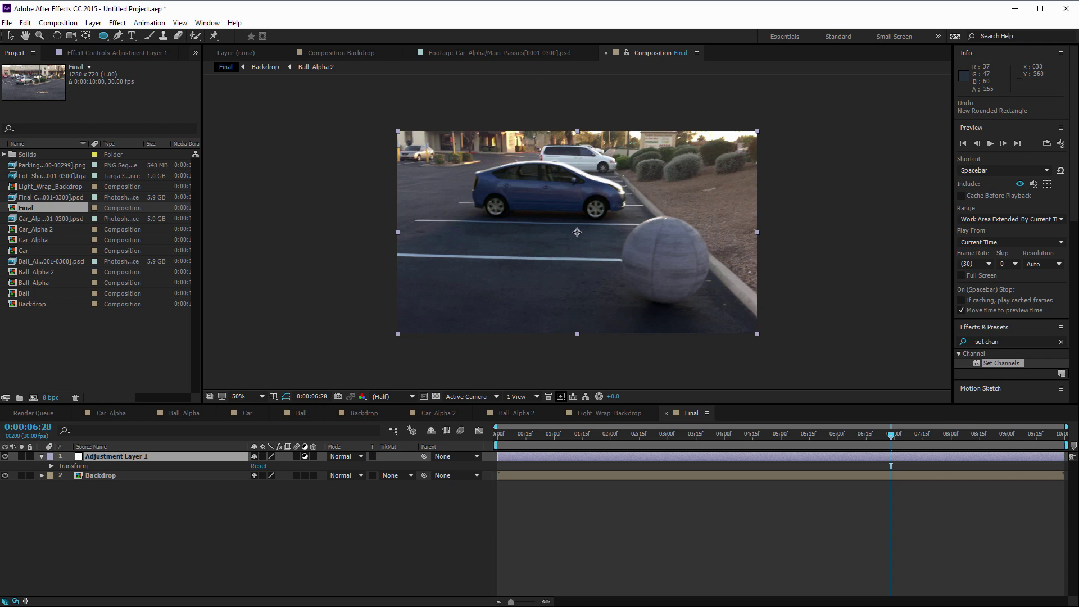
mouse_move(577, 231)
left_mouse_down()
mouse_move(644, 199)
mouse_move(697, 192)
mouse_move(722, 86)
mouse_move(747, 163)
mouse_move(776, 110)
left_mouse_up()
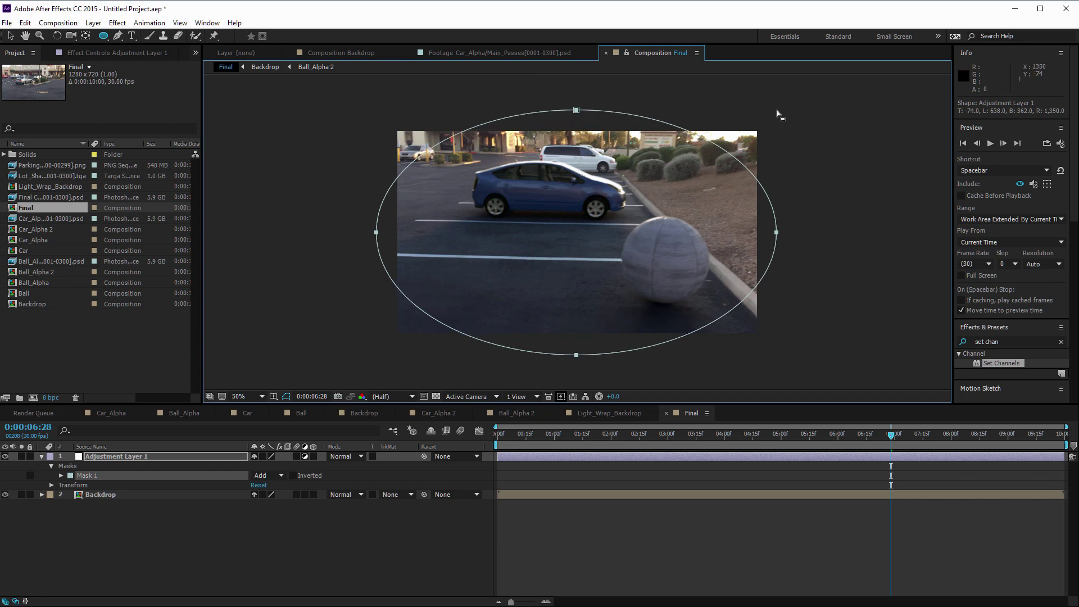
left_click(294, 475)
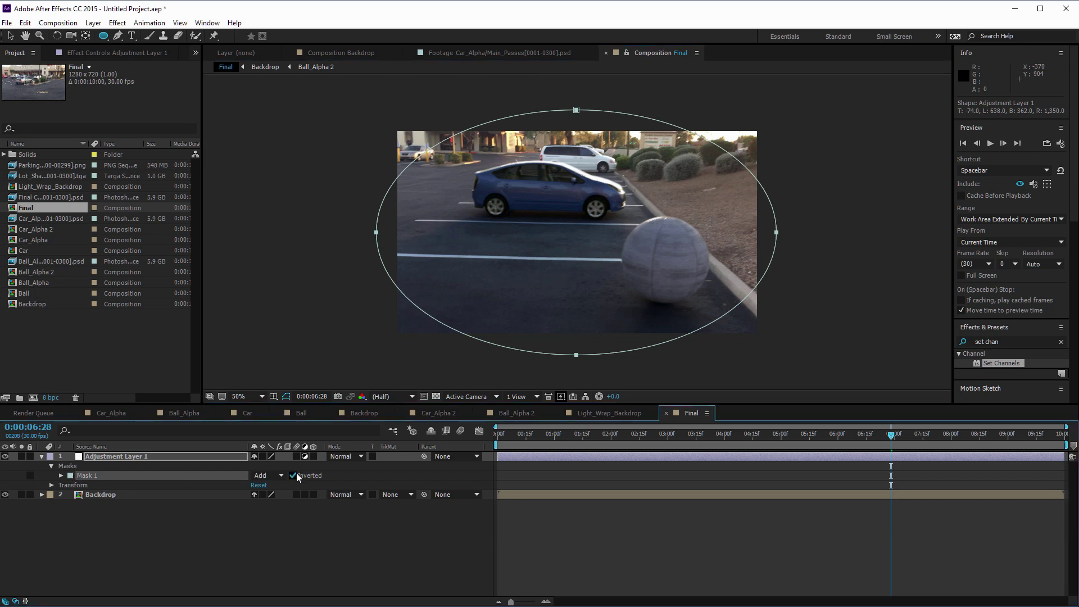
Step: Apply the Exposure effect to the adjustment layer with Exposure at -1.79 and Gamma Correction at 0.92
left_click(136, 458)
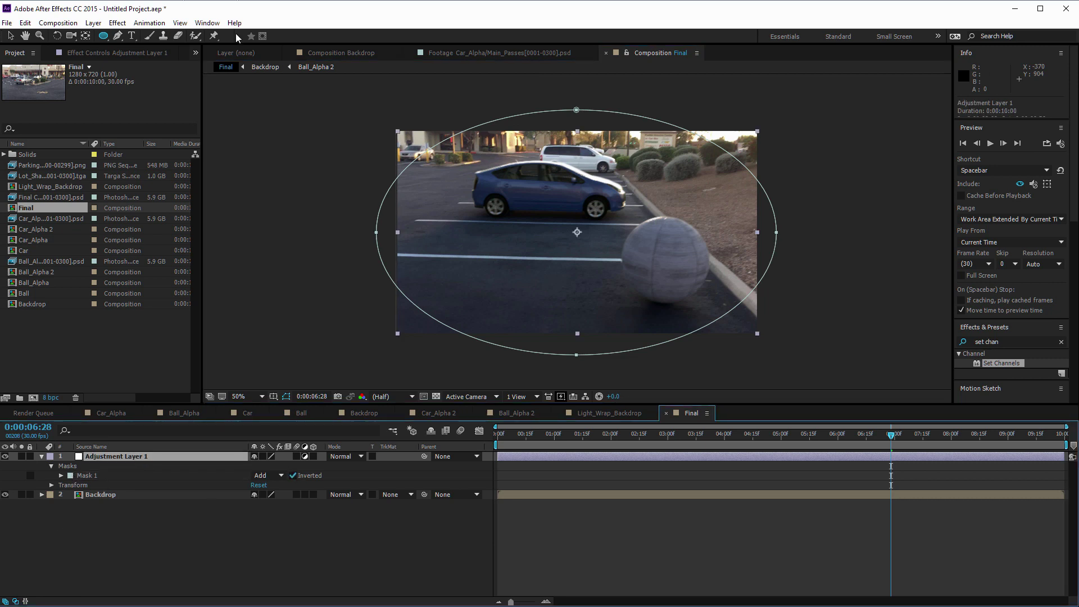
left_click(118, 23)
mouse_move(81, 139)
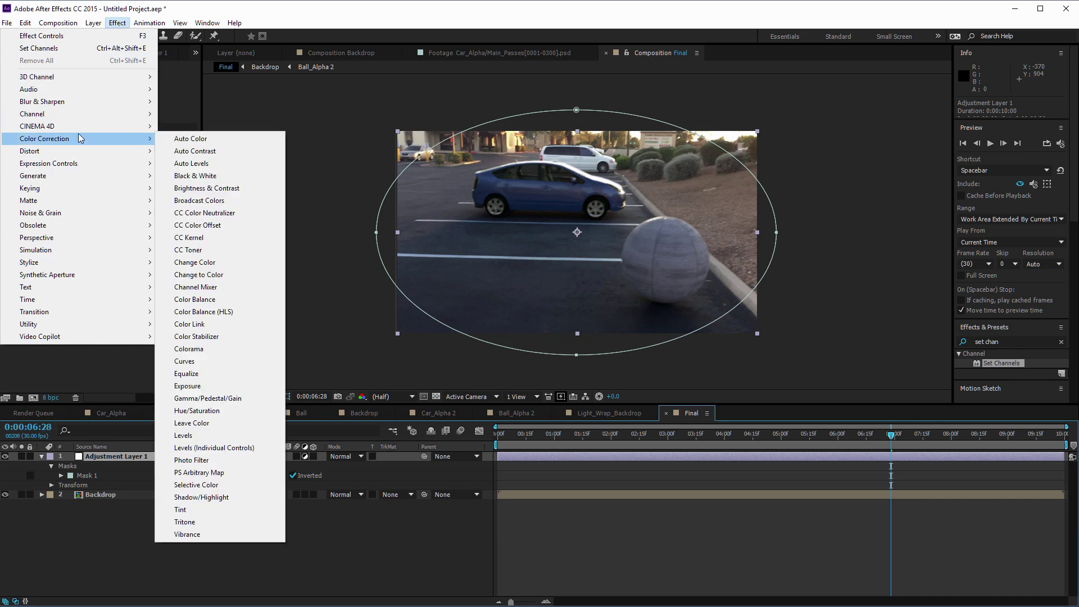
left_click(236, 388)
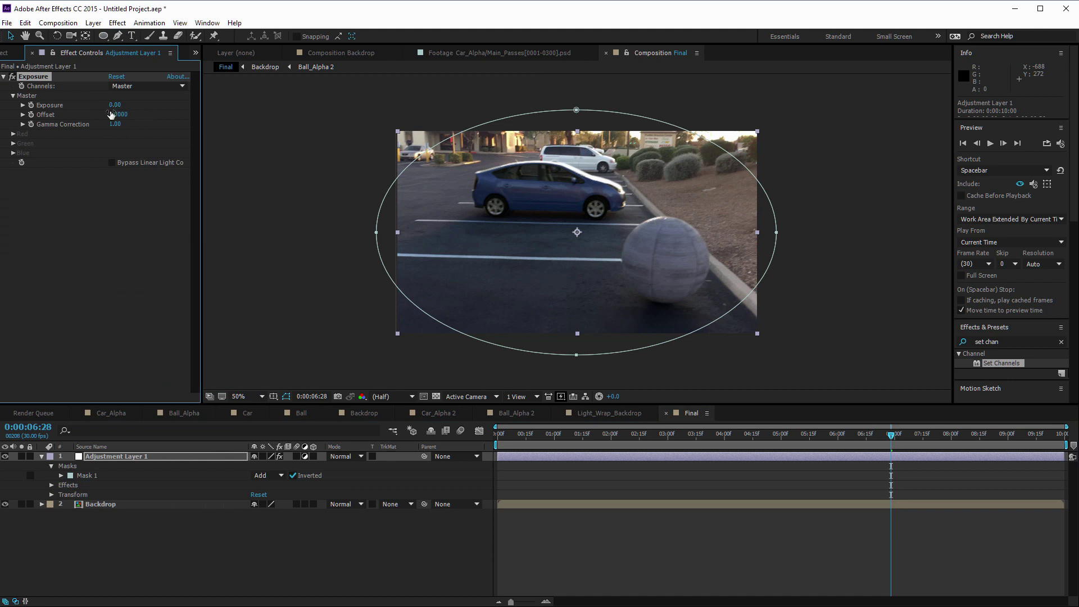
left_click_drag(113, 108, 85, 114)
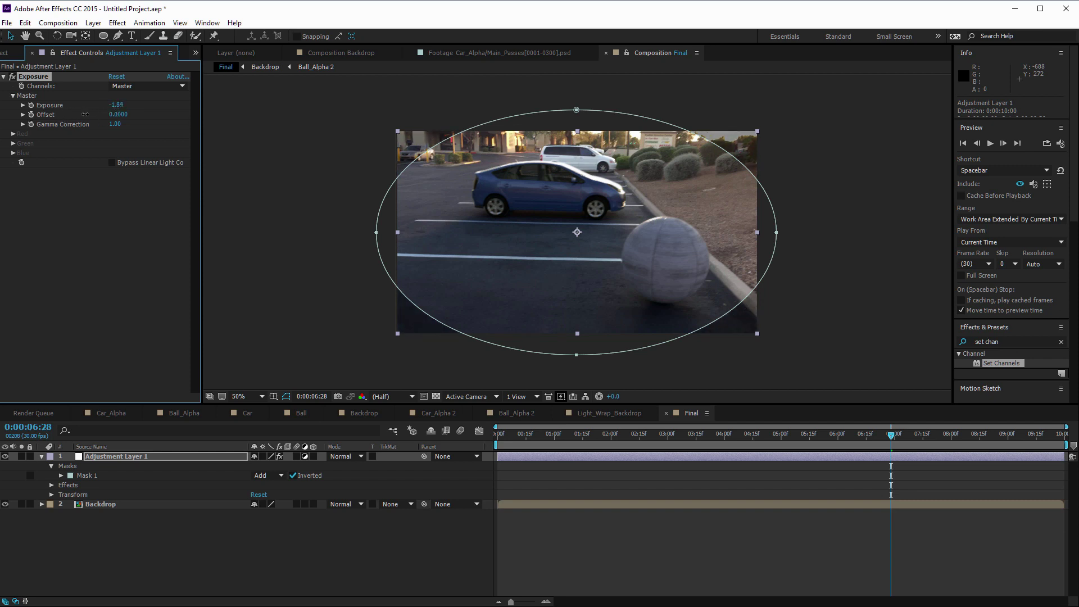
mouse_move(115, 124)
left_mouse_down()
mouse_move(133, 128)
mouse_move(112, 106)
mouse_move(113, 129)
left_mouse_up()
Step: Set the elliptical mask's Mask Feather to 200 pixels and its Mask Expansion to 26 pixels
left_click(61, 475)
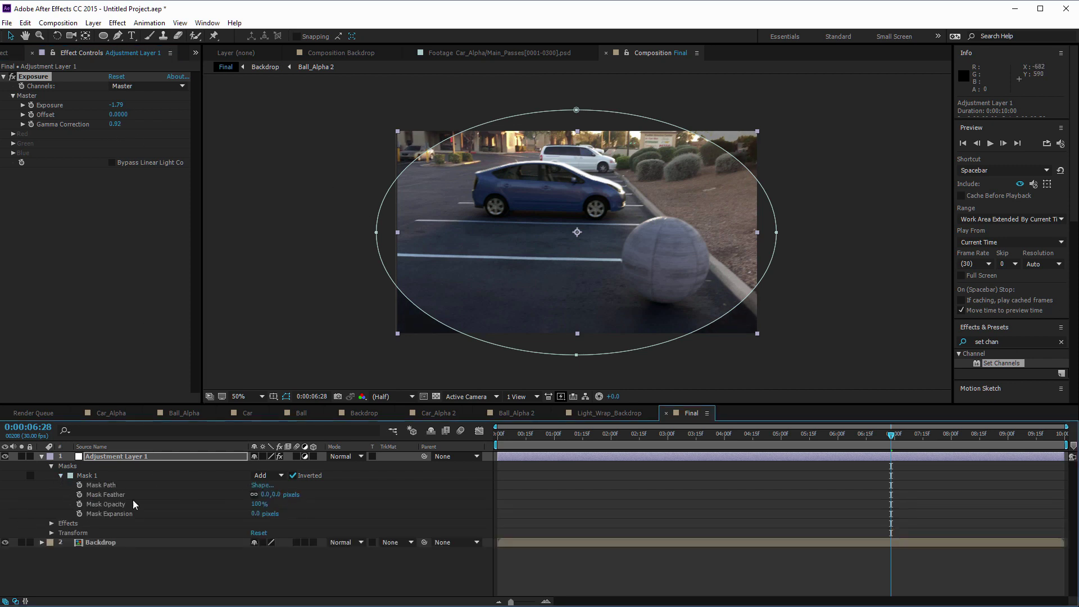
left_click(264, 494)
key("Tab")
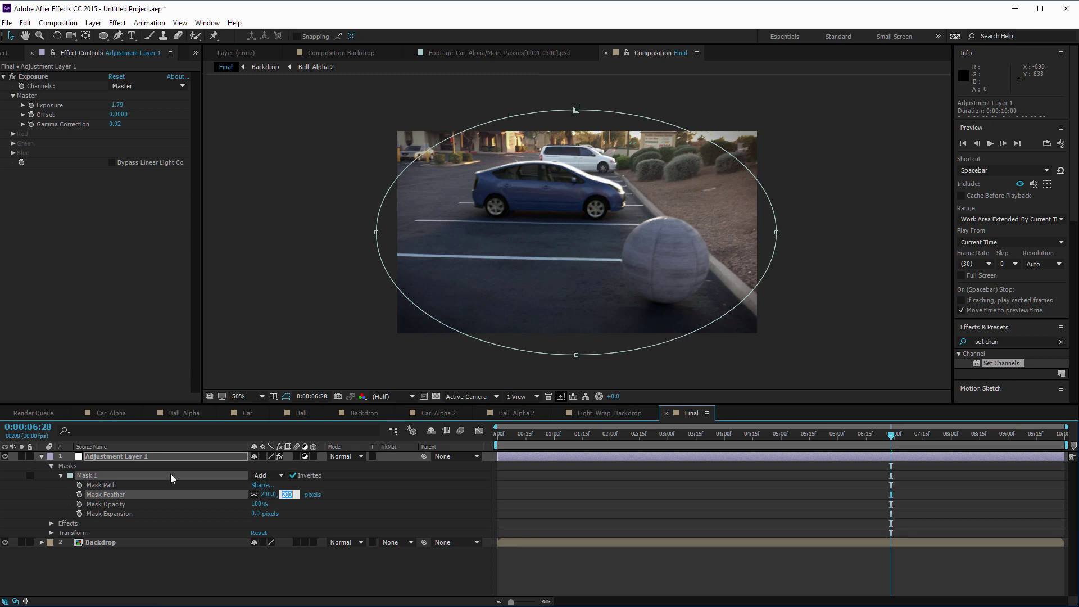
left_click_drag(256, 513, 264, 514)
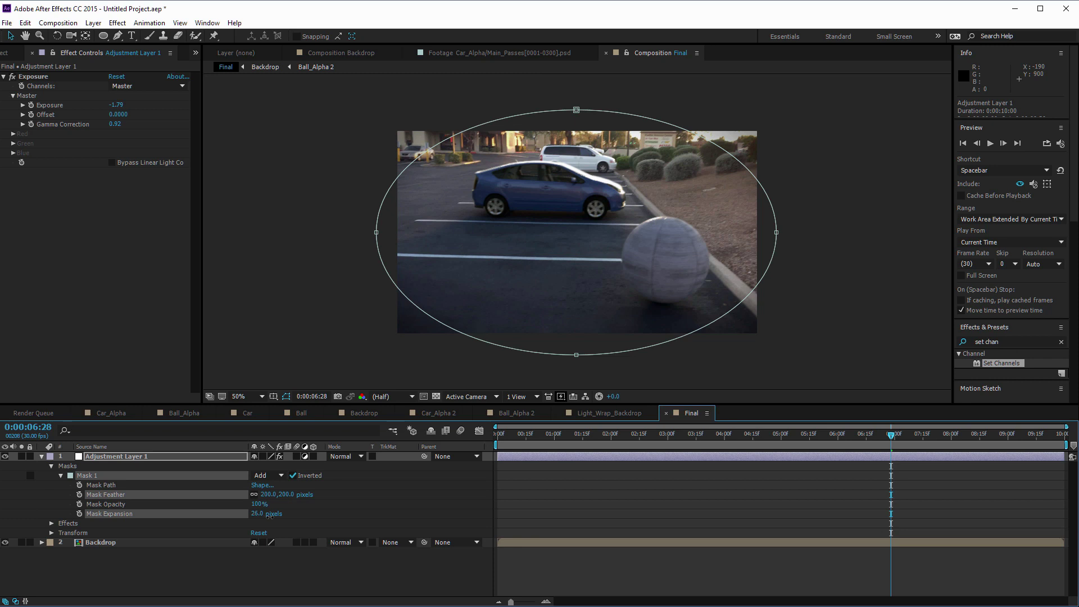
left_click(271, 515)
left_click(289, 130)
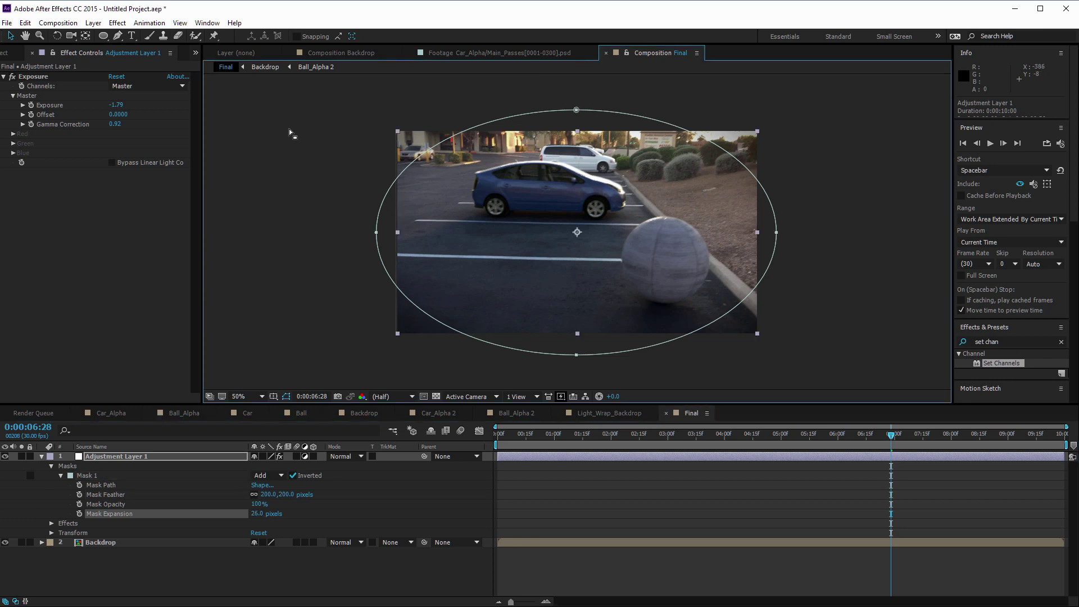
left_click(289, 129)
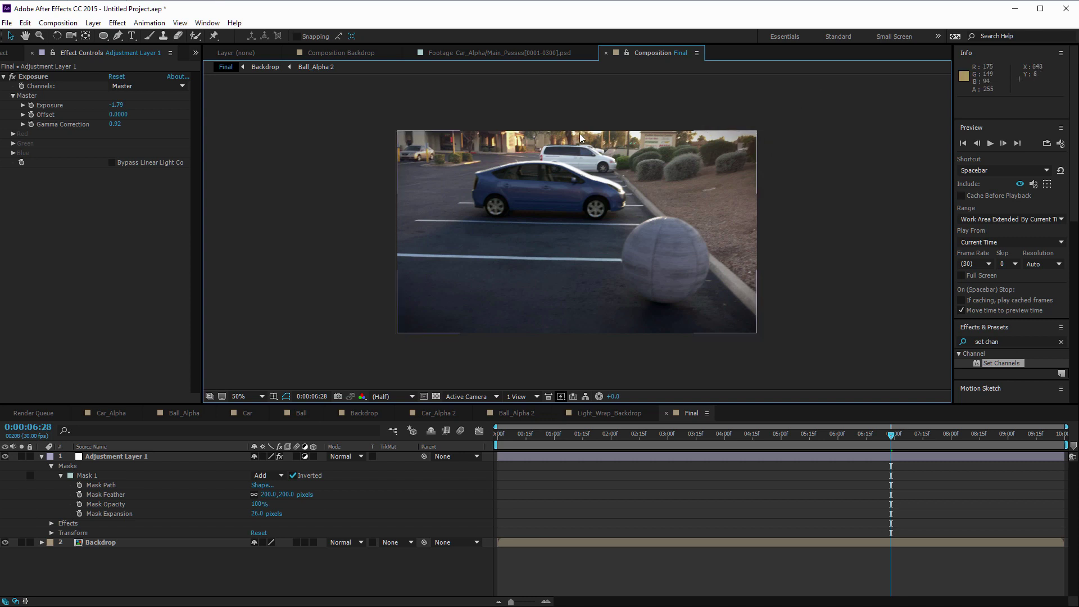
Step: Apply Camera Lens Blur to the vignette adjustment layer and set its Blur Radius to 8
left_click(119, 24)
left_click(42, 35)
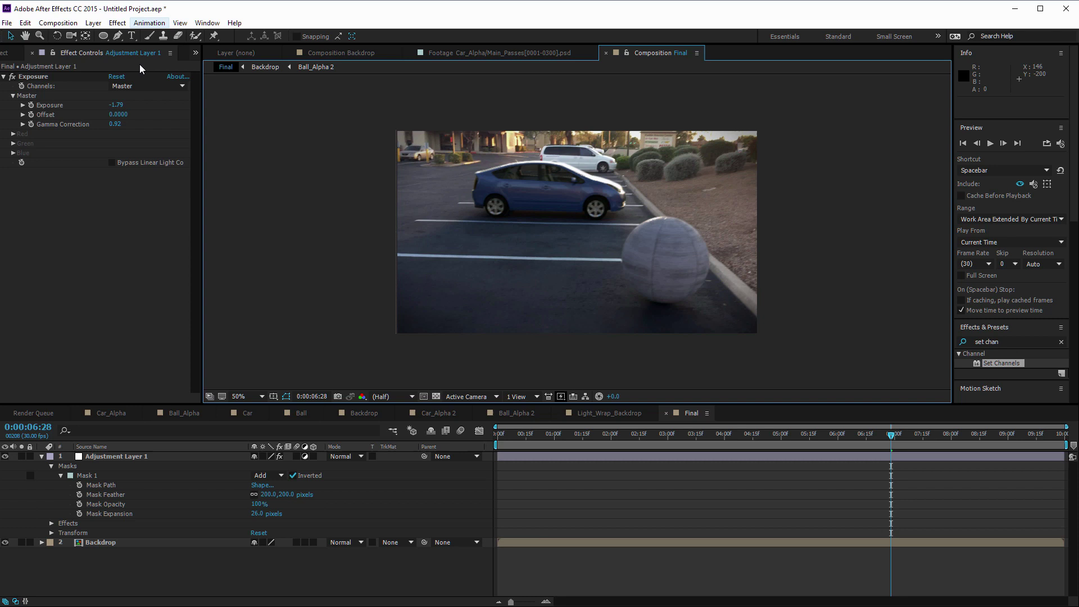
left_click(125, 456)
left_click(117, 23)
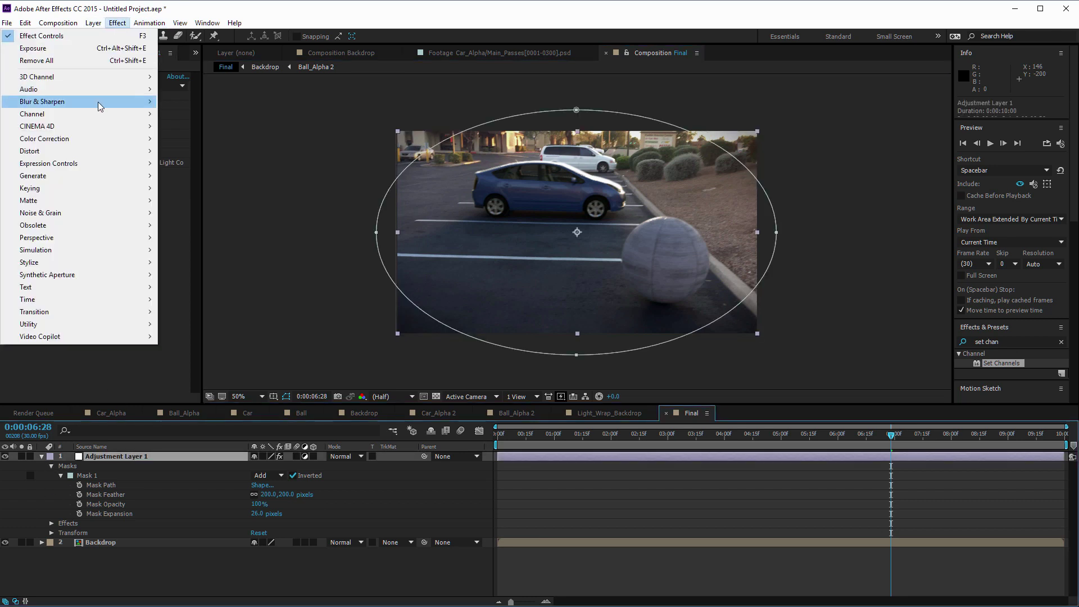
mouse_move(101, 102)
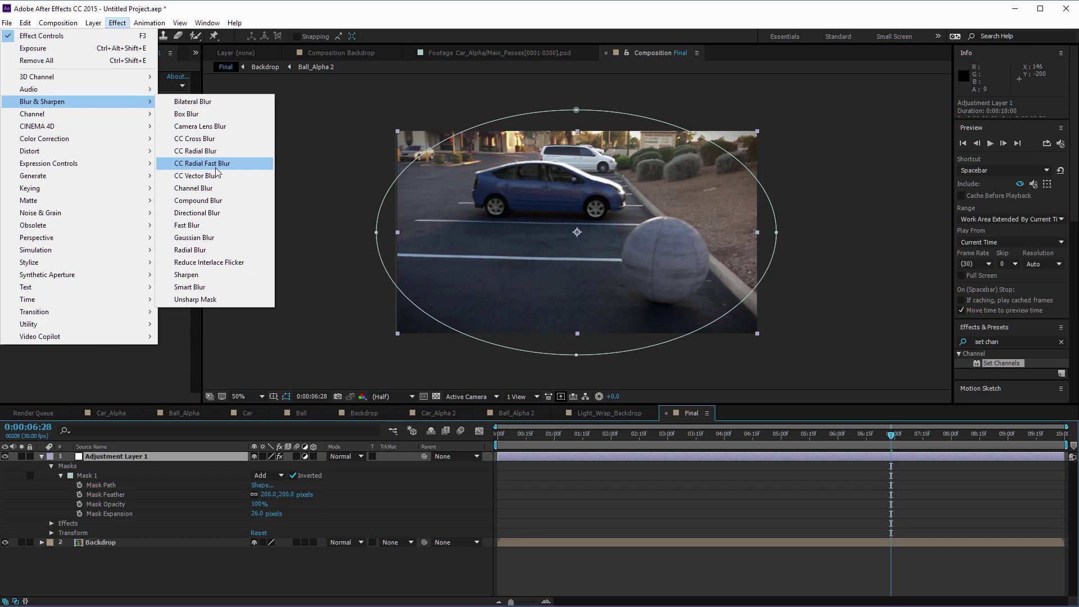
left_click(208, 129)
left_click_drag(115, 183, 118, 183)
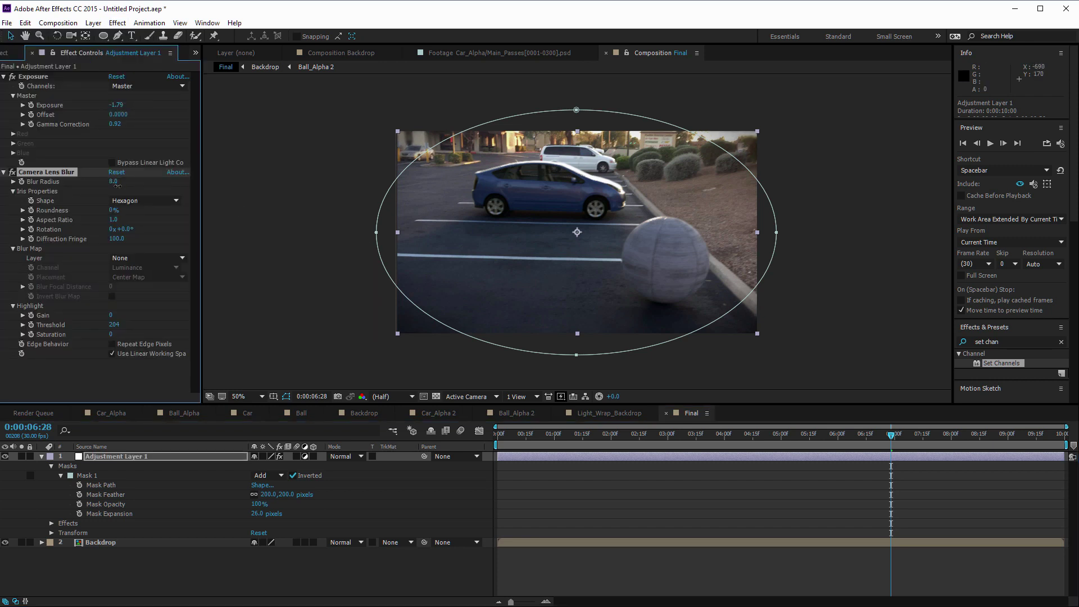
left_click(336, 148)
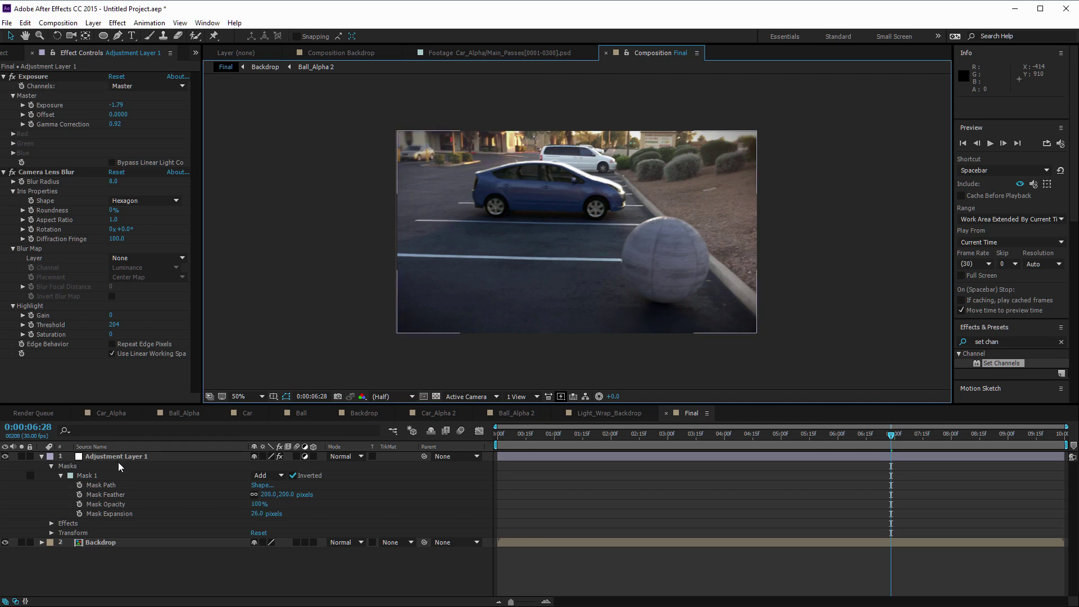
Step: Add a second adjustment layer directly above the Backdrop layer, beneath the vignette adjustment layer
left_click(107, 541)
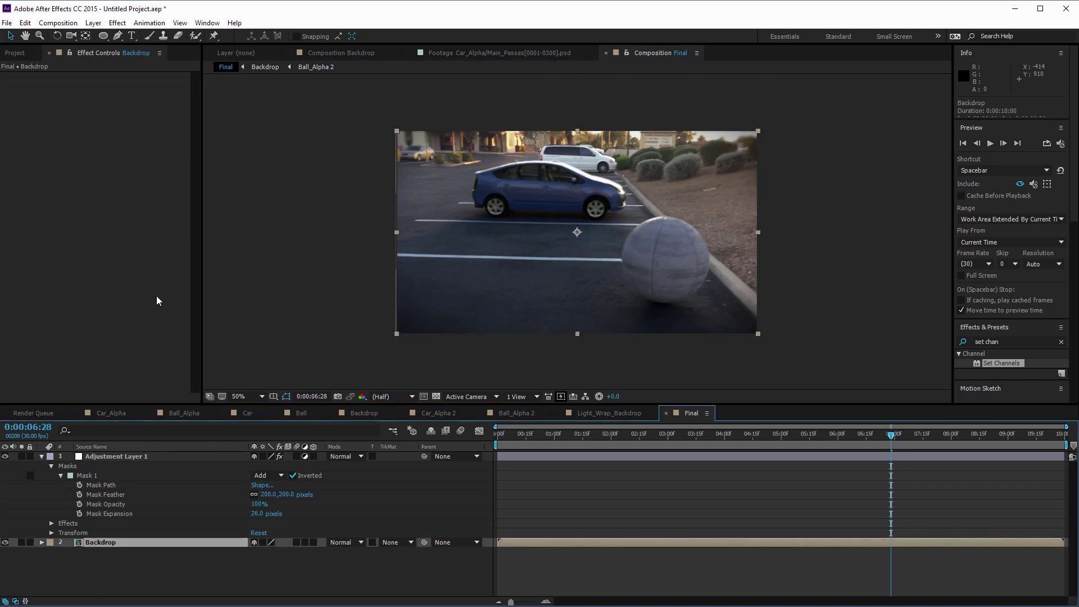
left_click(93, 23)
mouse_move(85, 37)
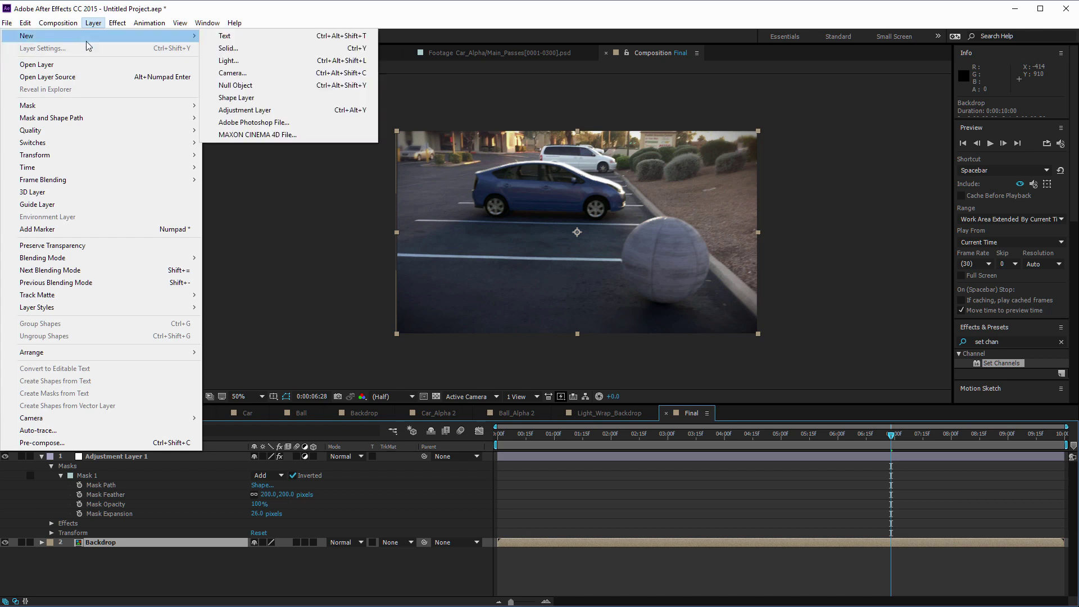
left_click(291, 111)
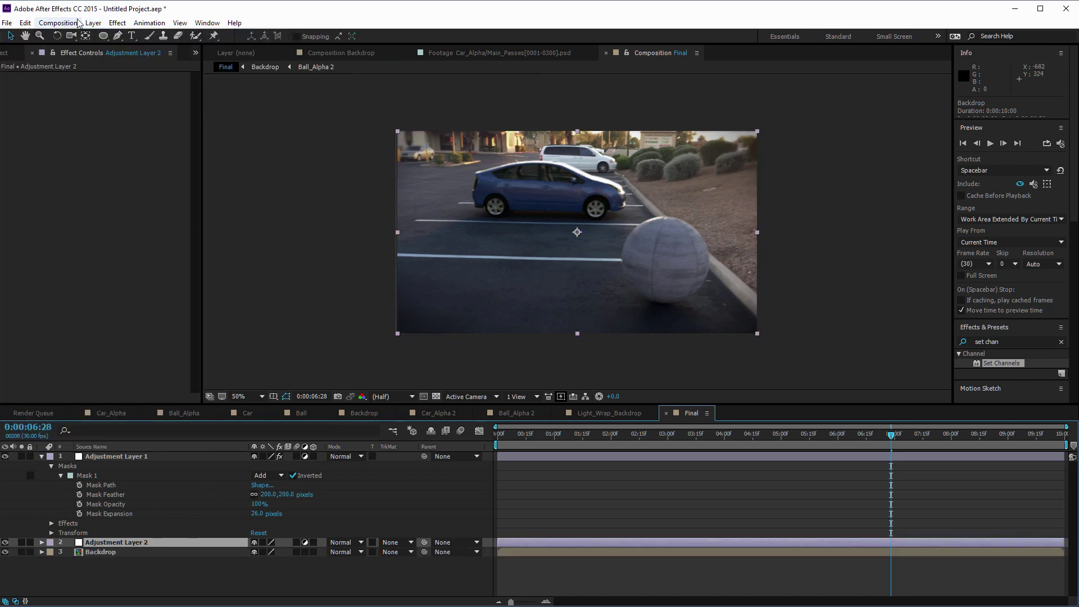
Step: Apply Curves to the second adjustment layer and move the Red channel's white and black end points slightly inward
left_click(119, 26)
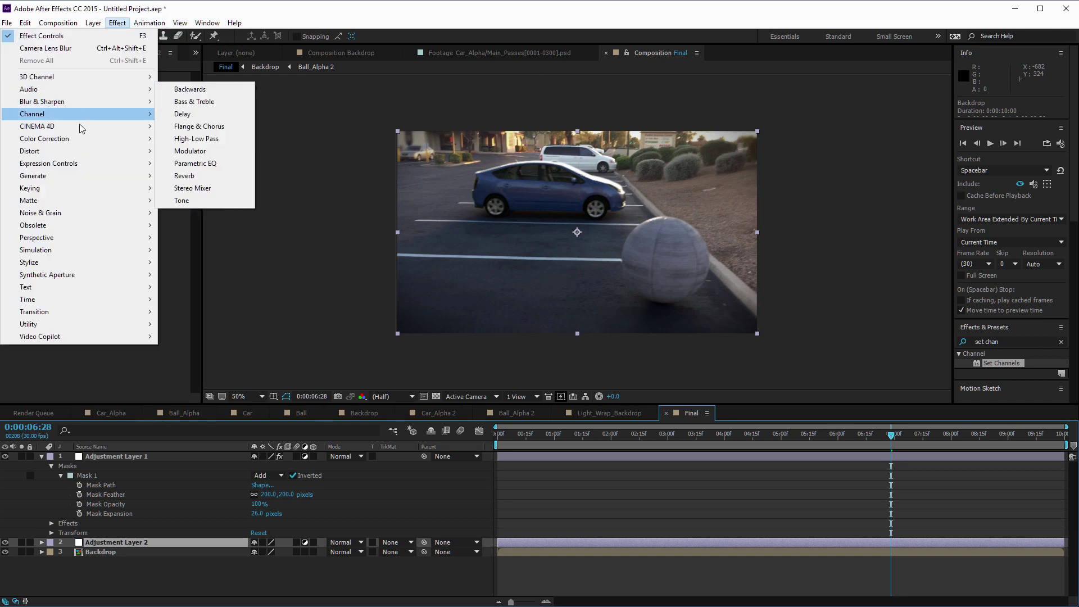
mouse_move(72, 141)
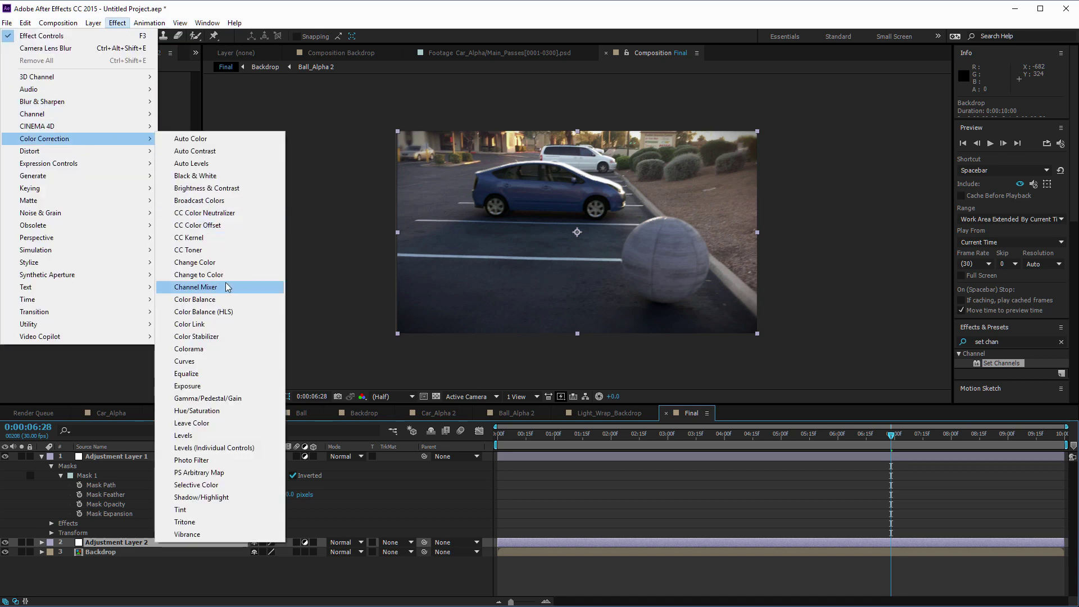
left_click(222, 360)
left_click(157, 85)
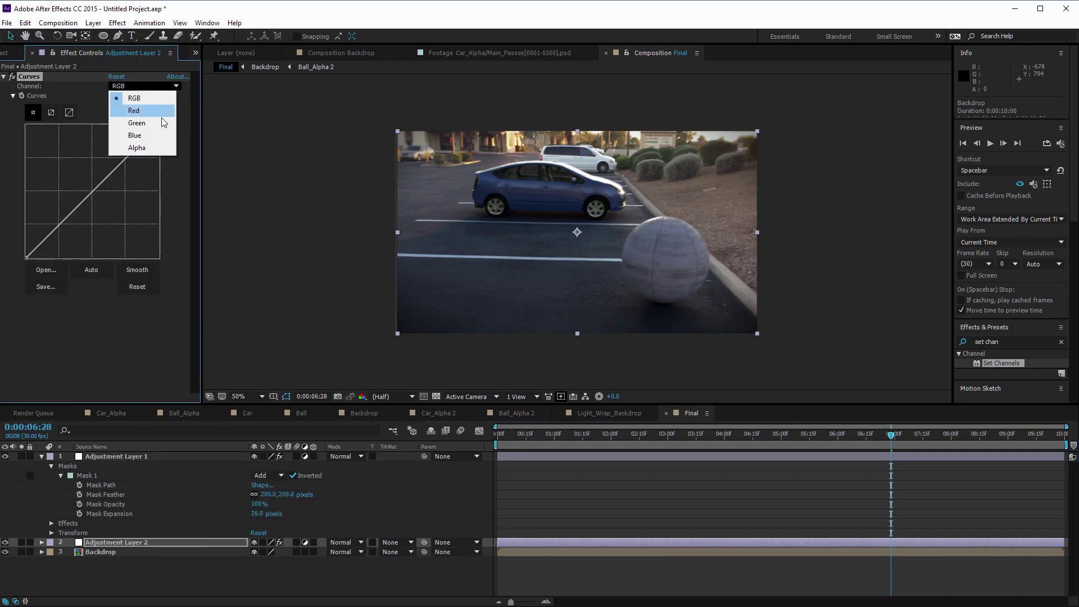
left_click(157, 112)
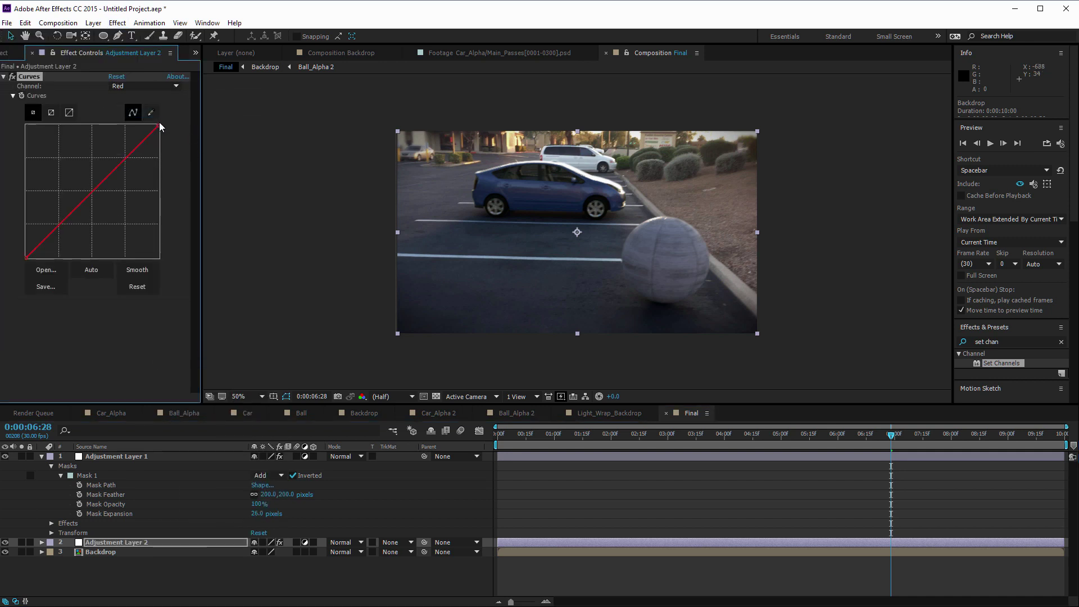
left_click_drag(159, 124, 158, 129)
left_click_drag(25, 258, 31, 259)
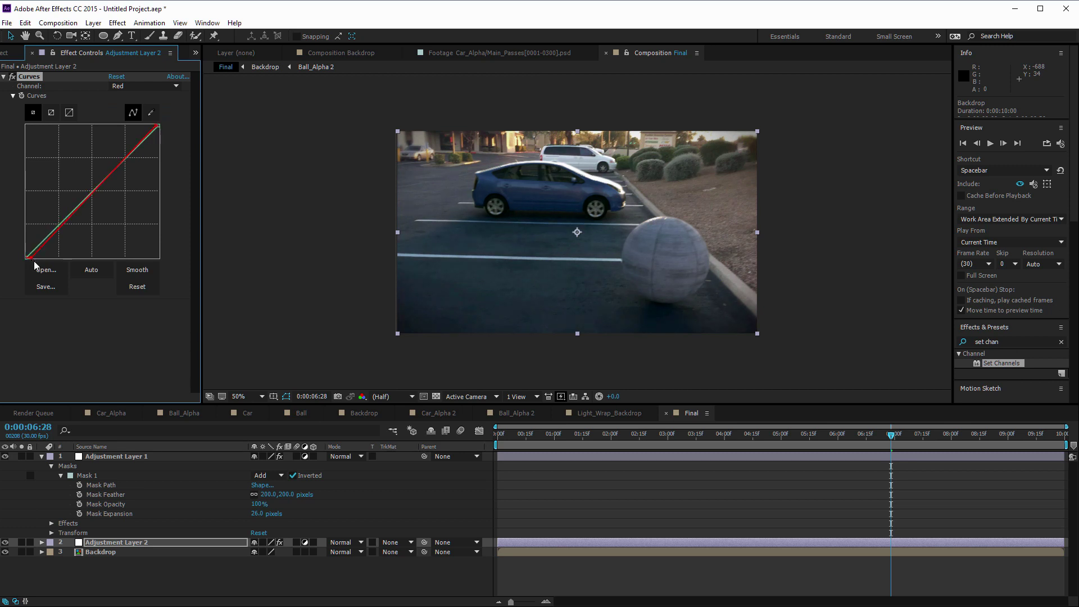
Step: In the Curves effect's Blue channel, slightly lower the white end point and slightly raise the black end point
left_click(155, 86)
left_click(147, 136)
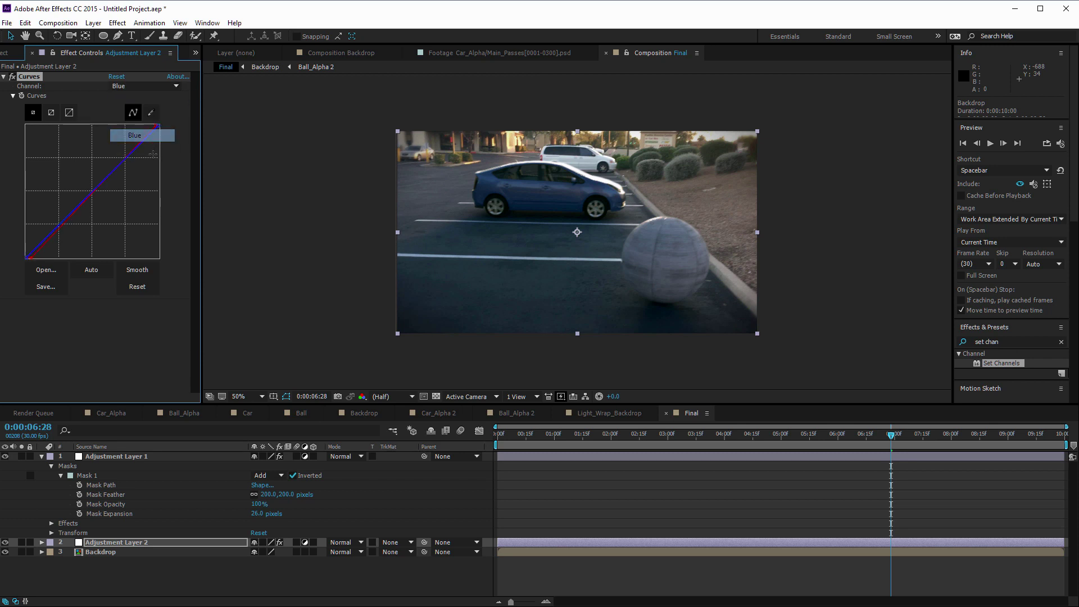
left_click_drag(158, 124, 159, 129)
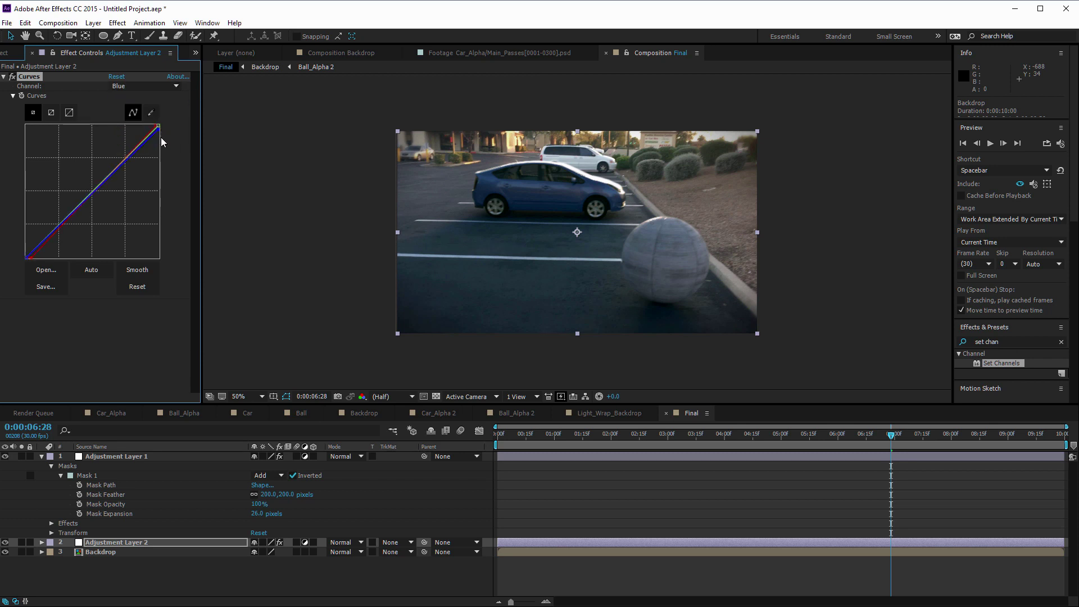
left_click_drag(28, 260, 26, 256)
left_click_drag(23, 254, 26, 252)
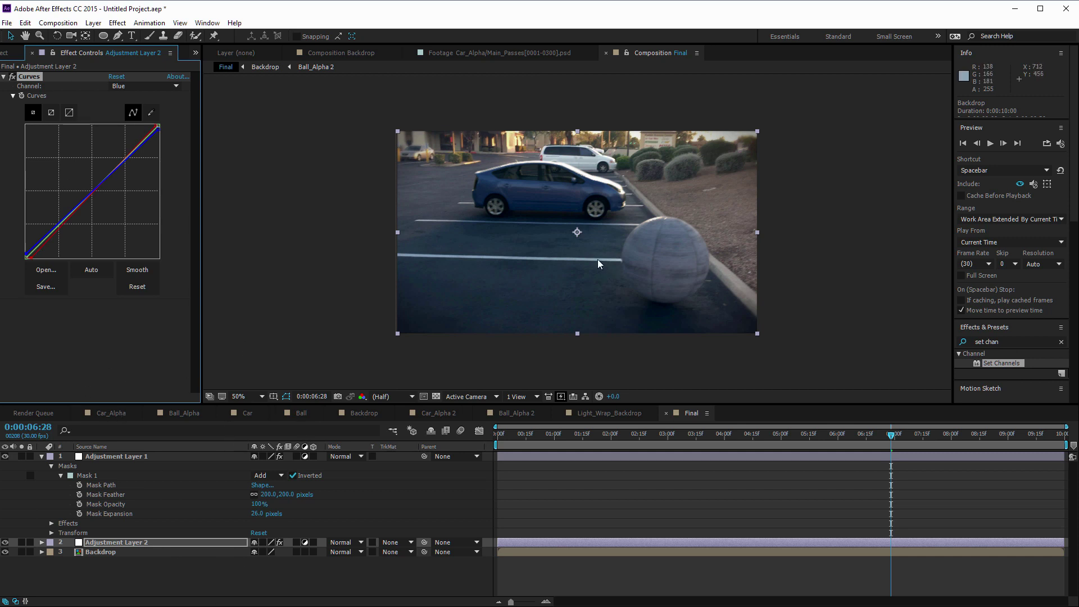
Step: Reduce the Opacity of the Curves adjustment layer to 71%
key("slash")
left_click_drag(630, 168, 607, 215)
left_click(127, 541)
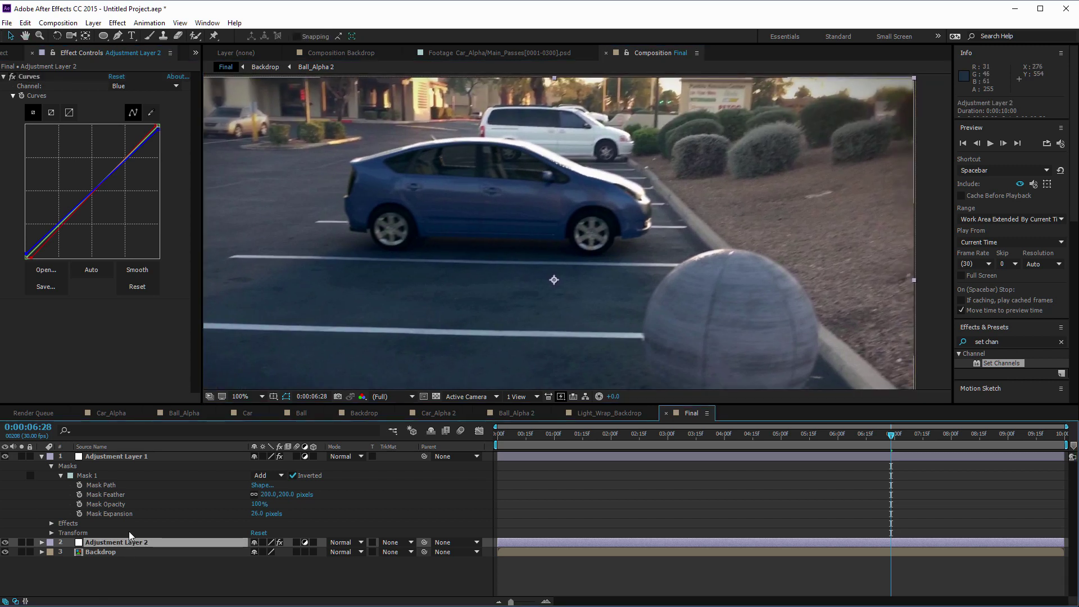
key("t")
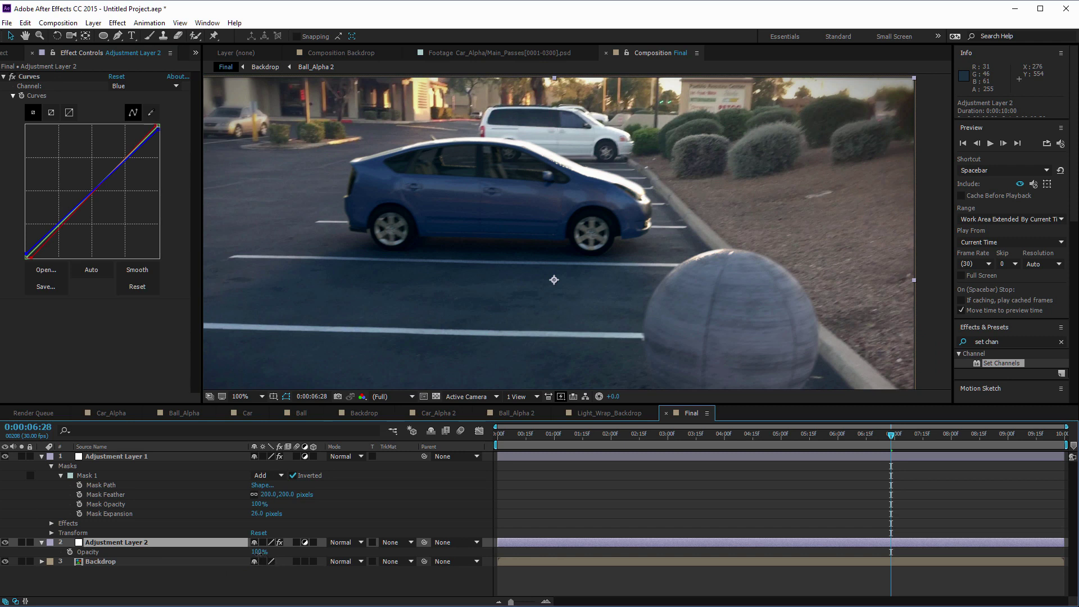
left_click_drag(259, 553, 249, 561)
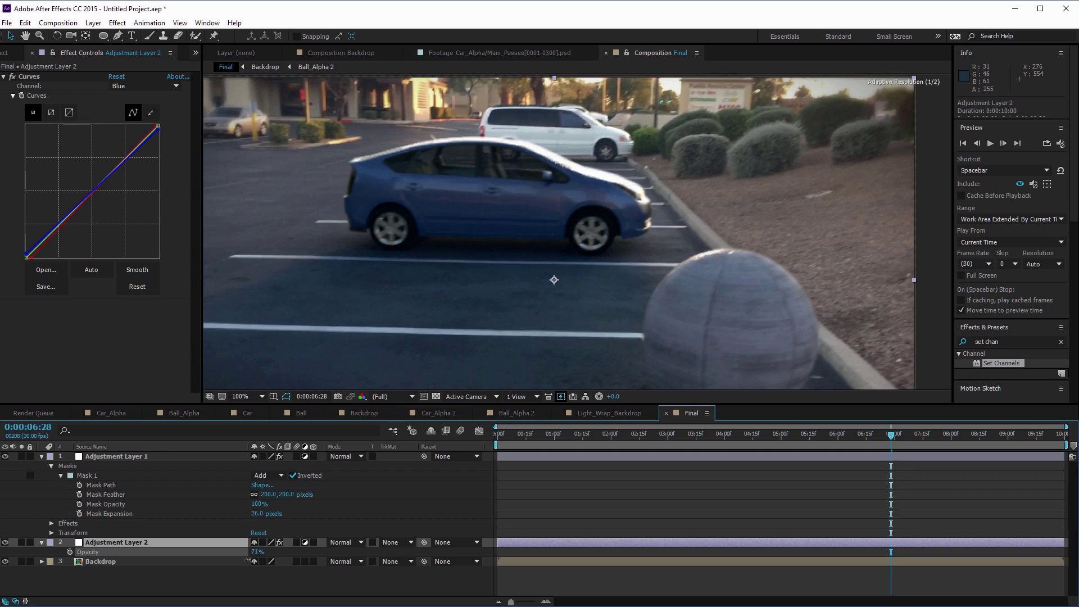
Step: Compare the frame with the Curves adjustment layer hidden and shown, and examine the graded car and ball up close and in full
left_click(5, 543)
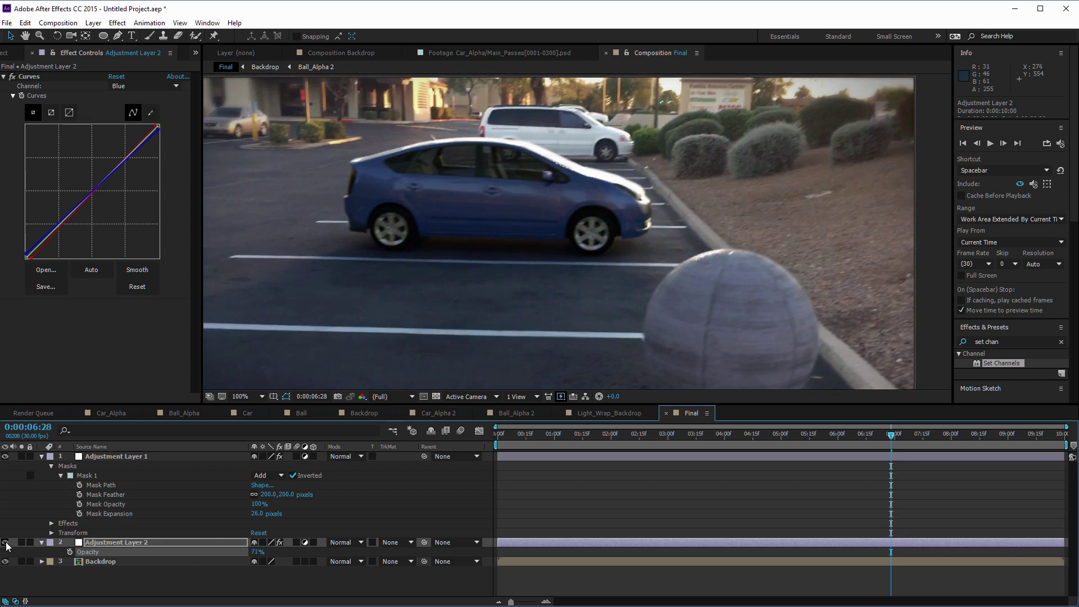
left_click(5, 542)
left_click(5, 543)
scroll(696, 223, "down", 2)
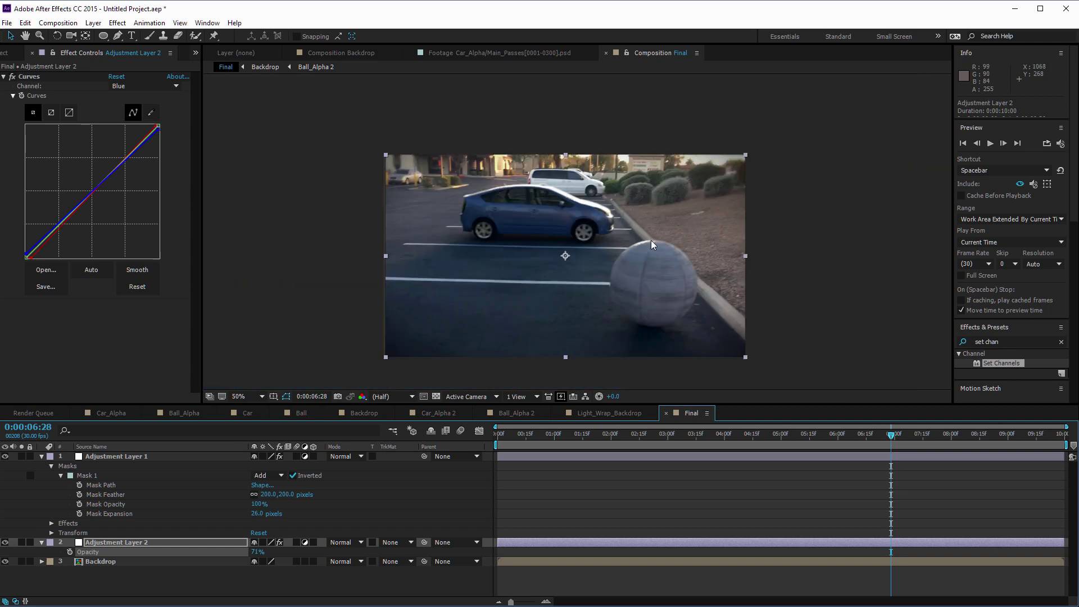
left_click_drag(566, 257, 595, 234)
scroll(598, 235, "up", 2)
scroll(598, 235, "down", 2)
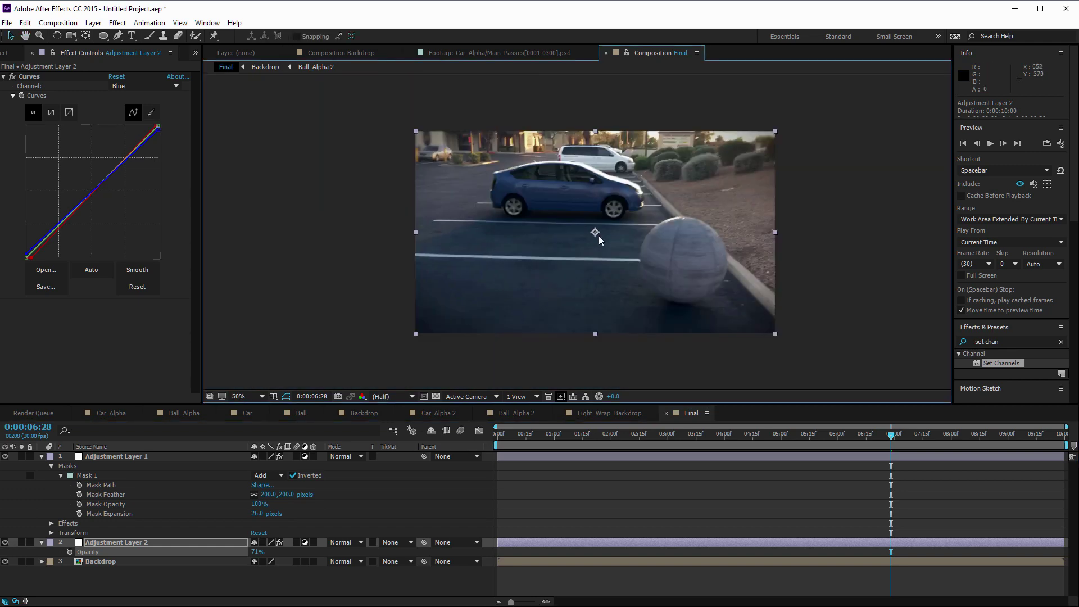
scroll(598, 235, "up", 2)
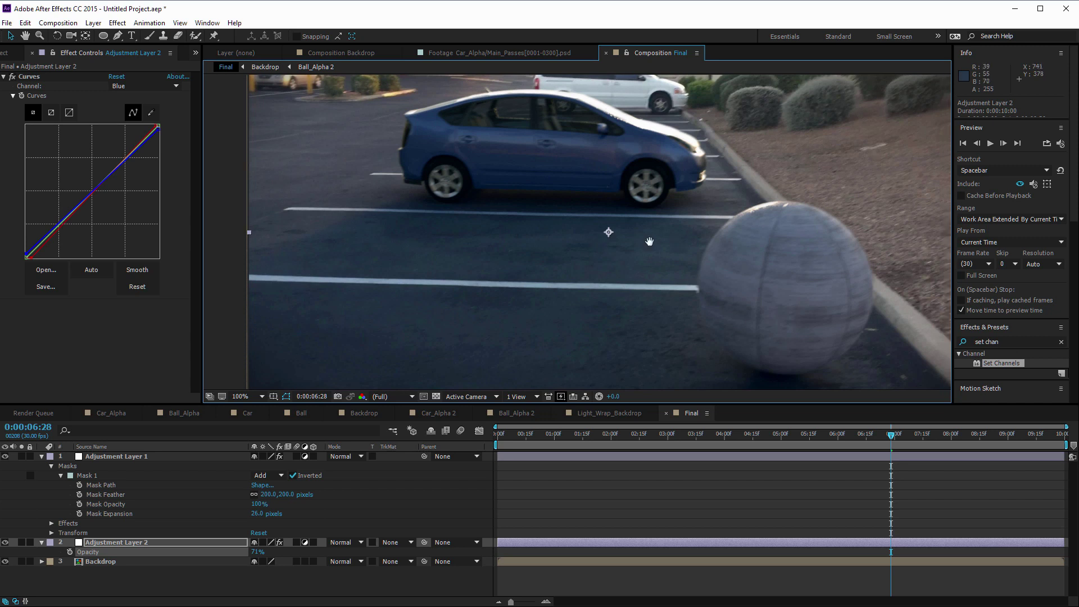
scroll(606, 236, "down", 2)
scroll(638, 241, "up", 2)
scroll(641, 241, "down", 2)
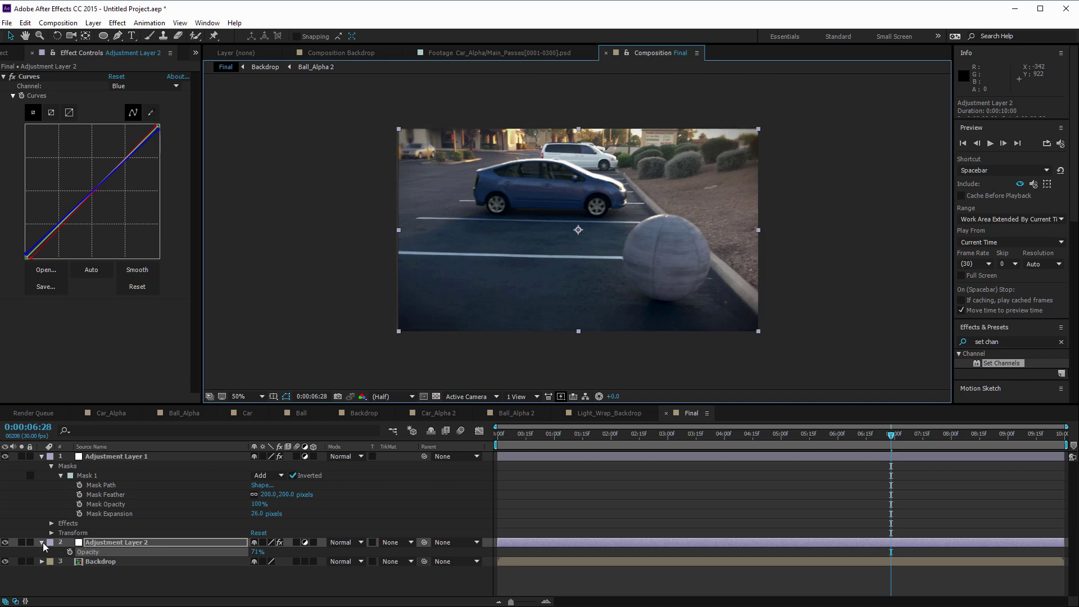
Step: Apply the Add Grain effect to the Curves adjustment layer and check its preview region on the asphalt
left_click(136, 548)
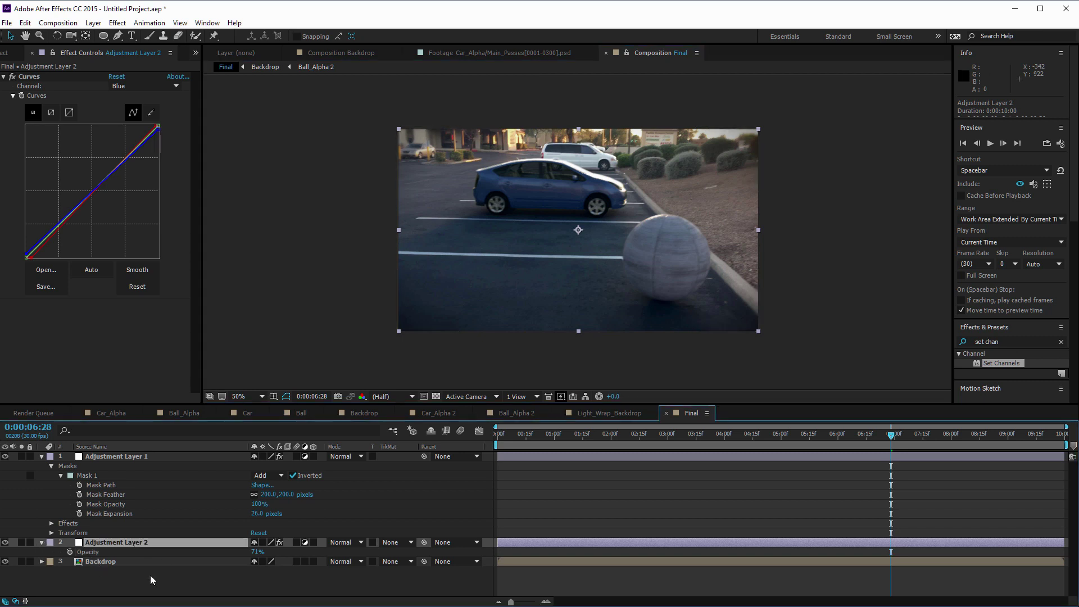
left_click(118, 22)
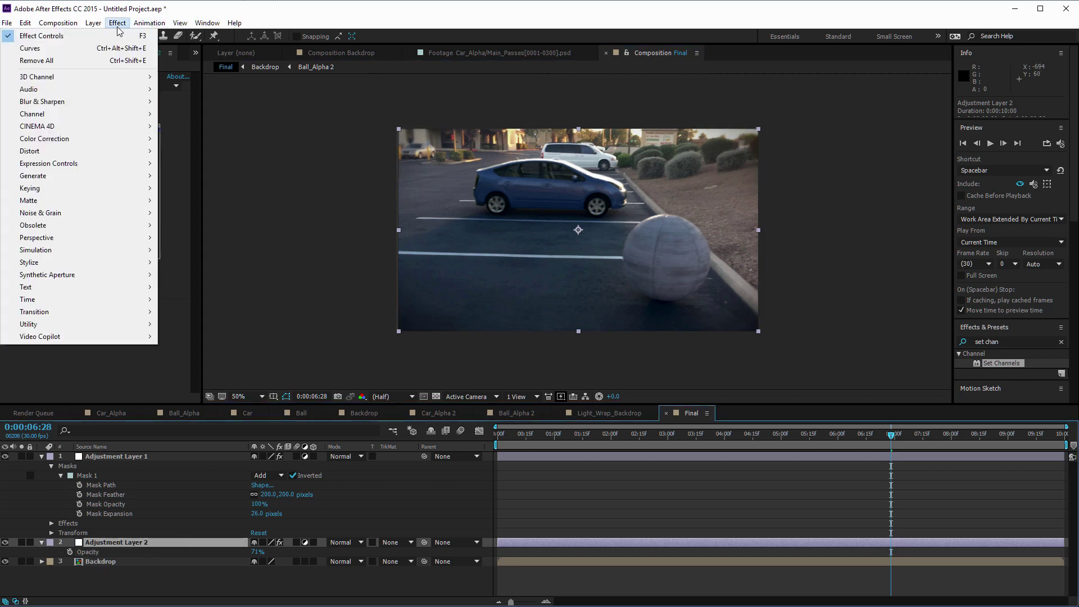
mouse_move(56, 213)
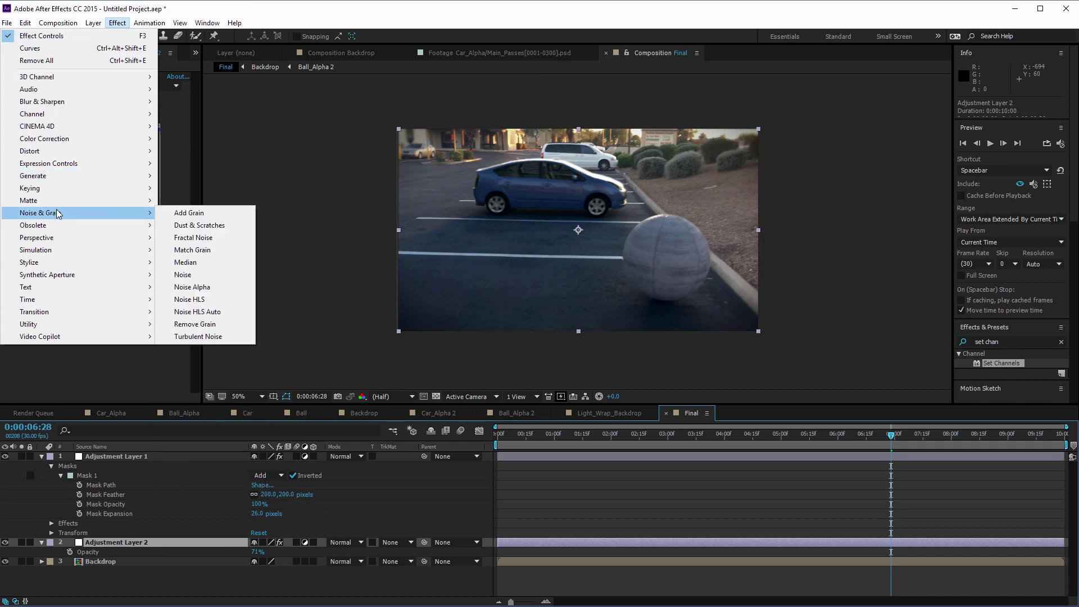
left_click(182, 213)
scroll(585, 227, "up", 4)
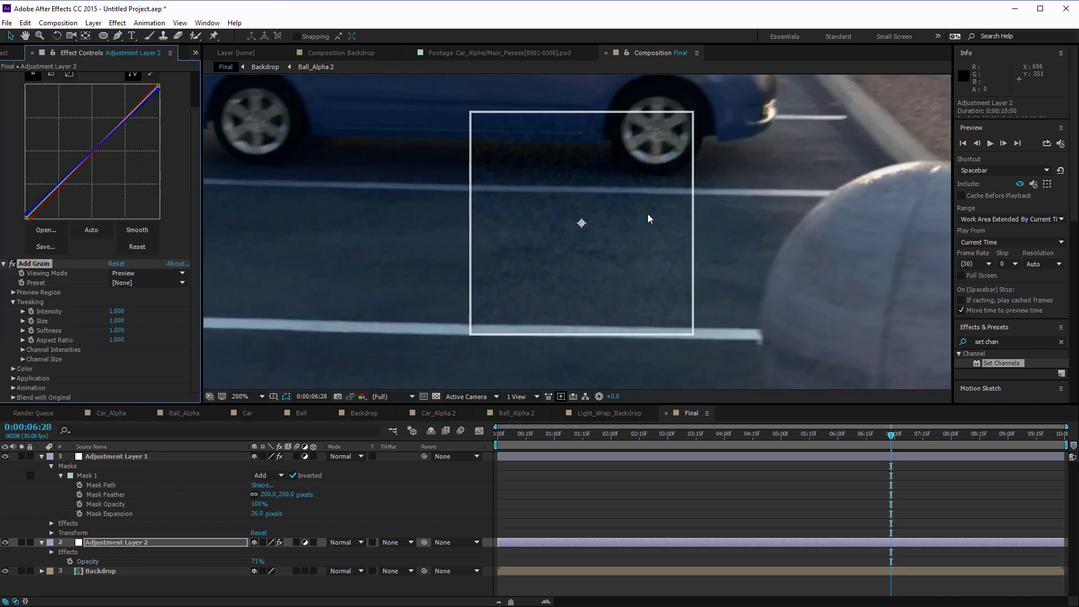
scroll(647, 213, "down", 2)
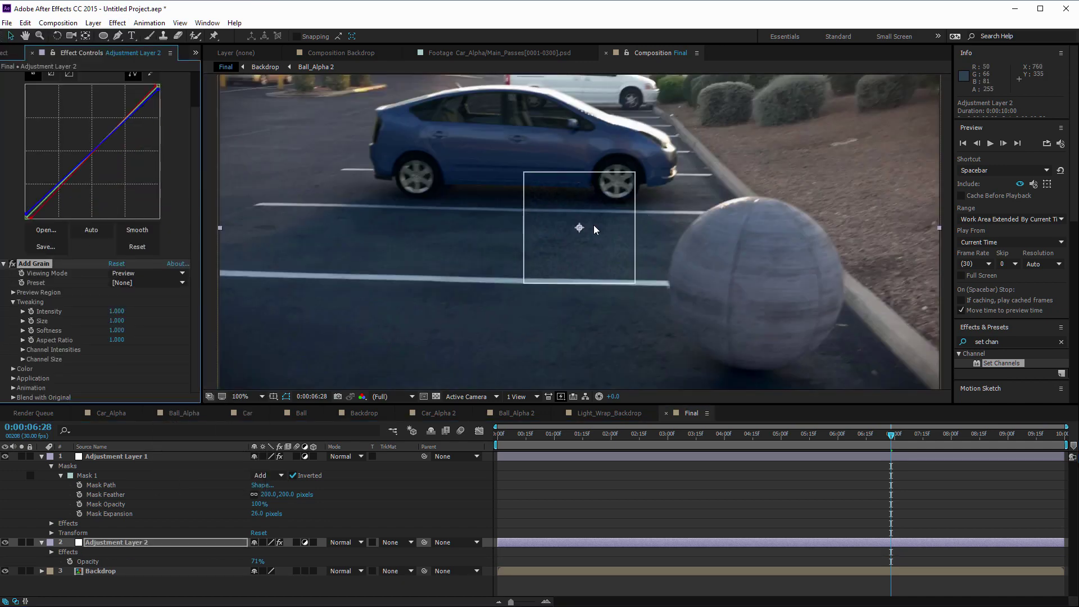
Step: Set the Add Grain effect's Intensity to 0.3 and its Size to 0.7
left_click(117, 312)
type("0.4")
key("Return")
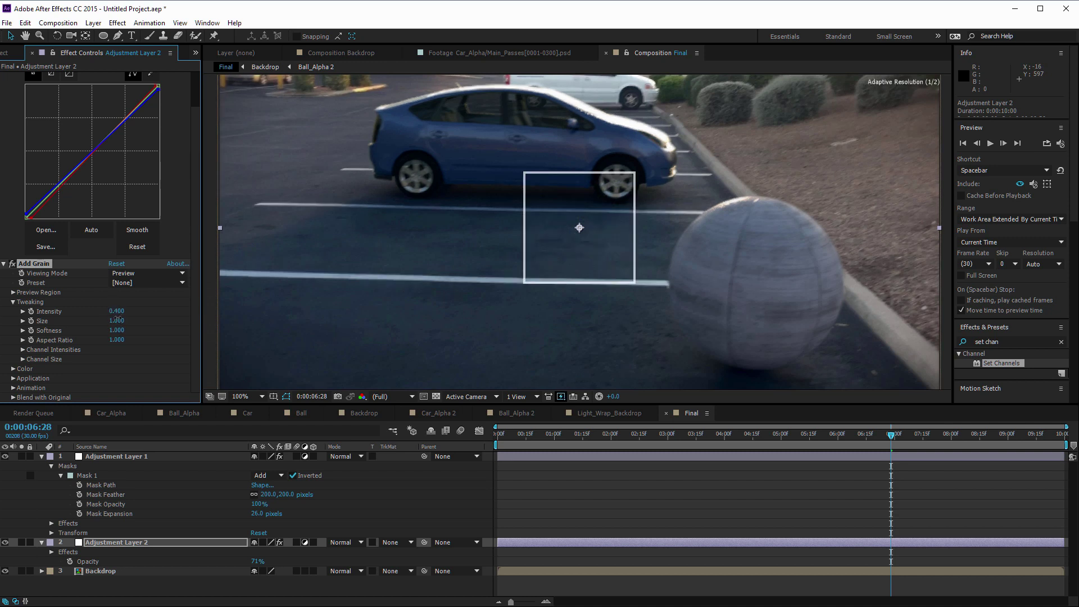
left_click(117, 320)
type("0.3")
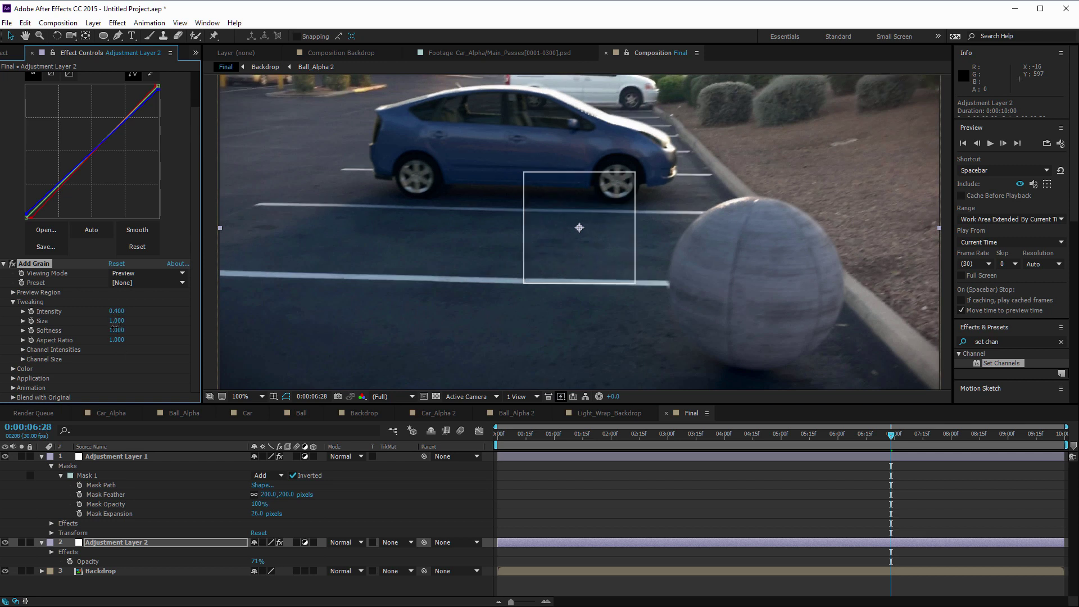
key("Return")
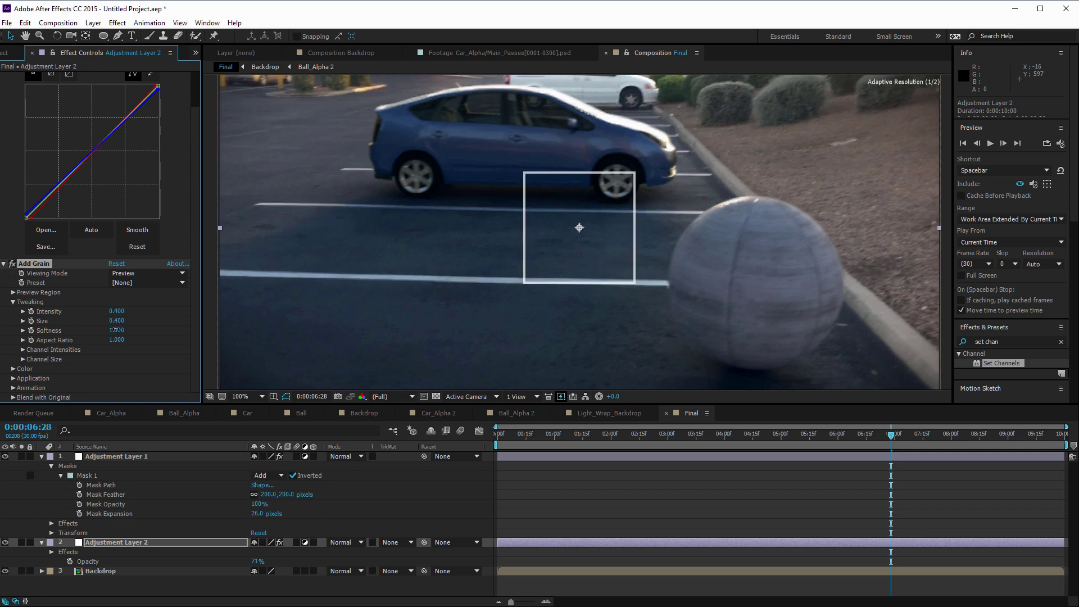
left_click_drag(117, 321, 116, 330)
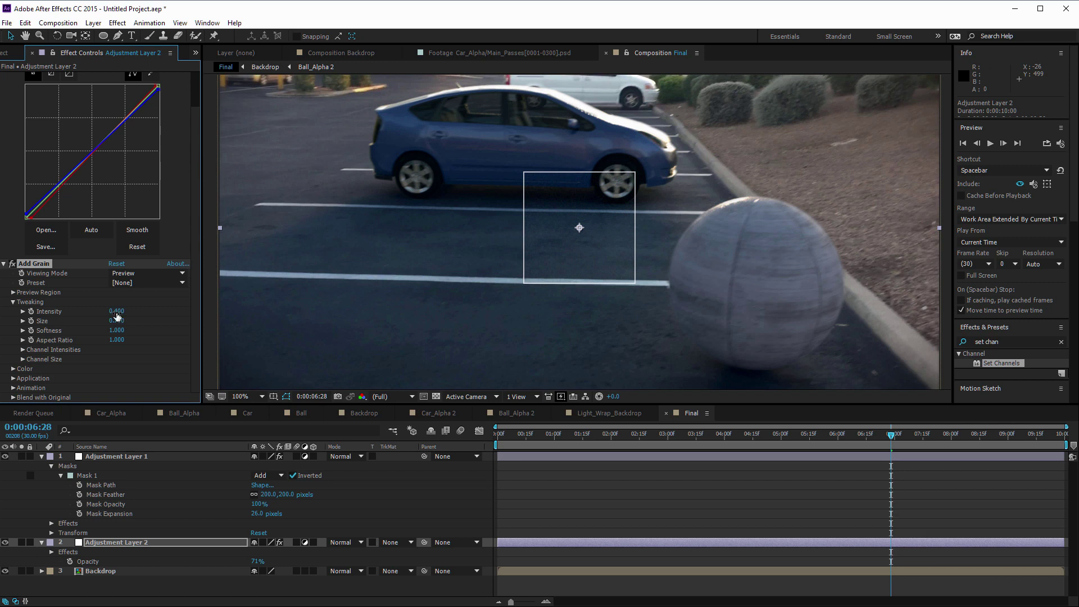
key("ctrl+z")
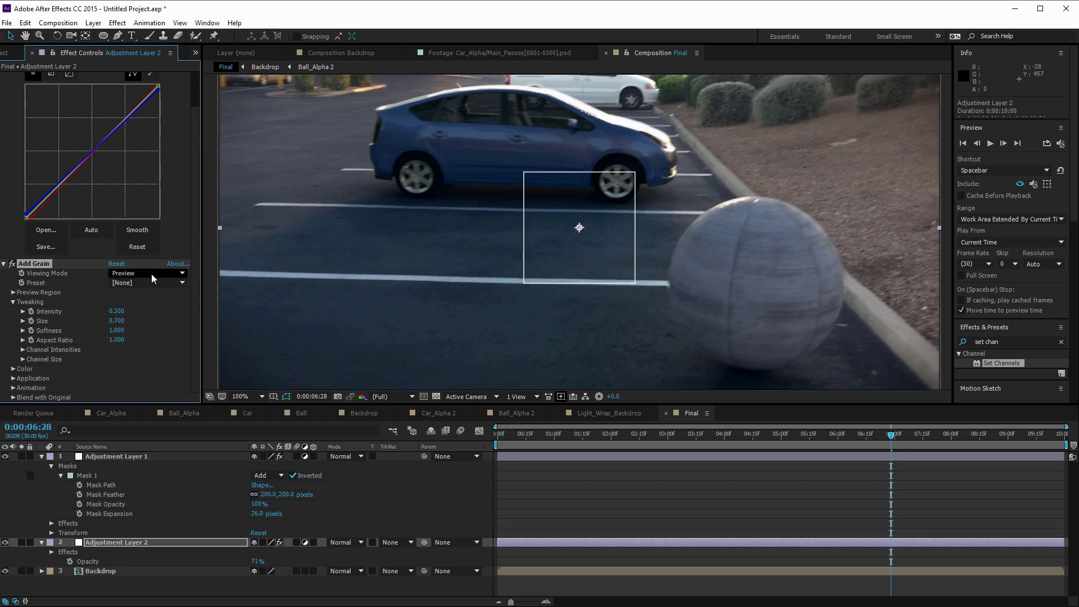
Step: Switch the Add Grain effect's Viewing Mode to Final Output and check the grain across the whole frame
left_click(122, 275)
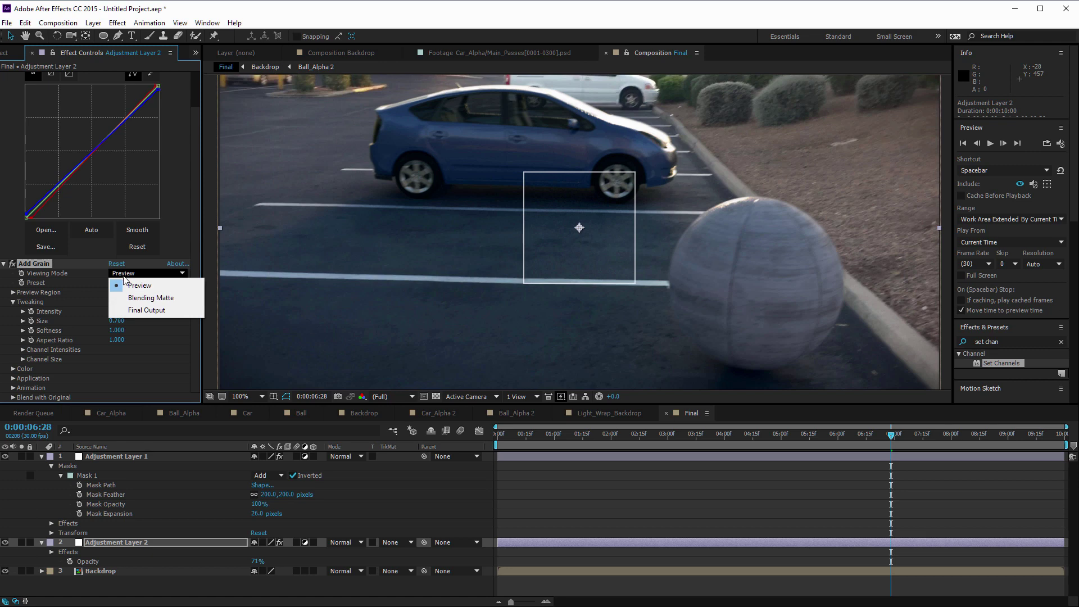
left_click(140, 312)
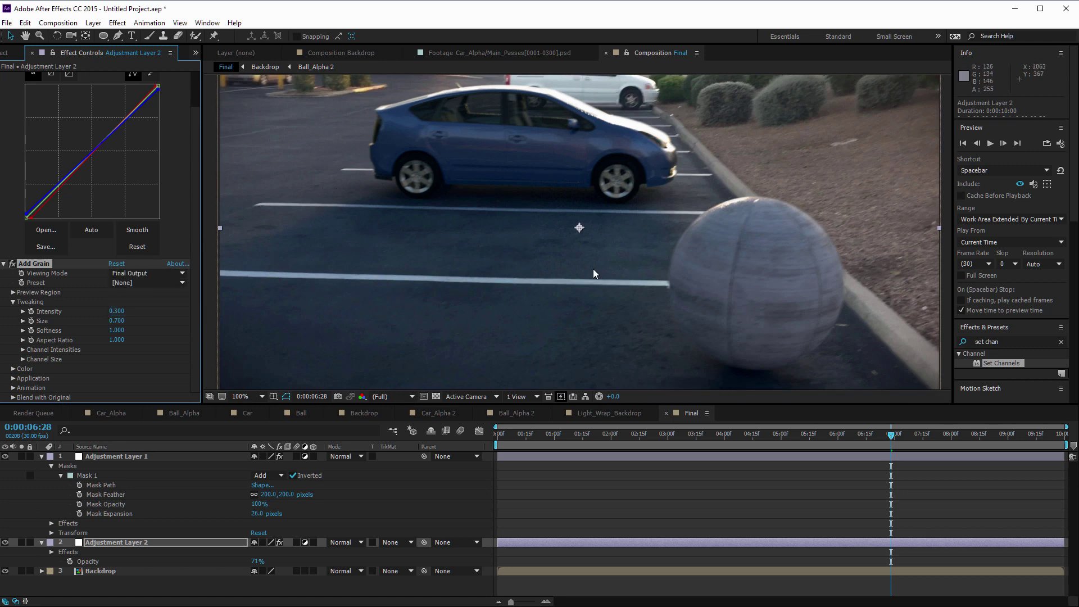
scroll(703, 249, "down", 2)
scroll(703, 249, "up", 2)
Step: Add a third adjustment layer directly above the Backdrop layer, beneath the Curves and grain adjustment layer
left_click(101, 571)
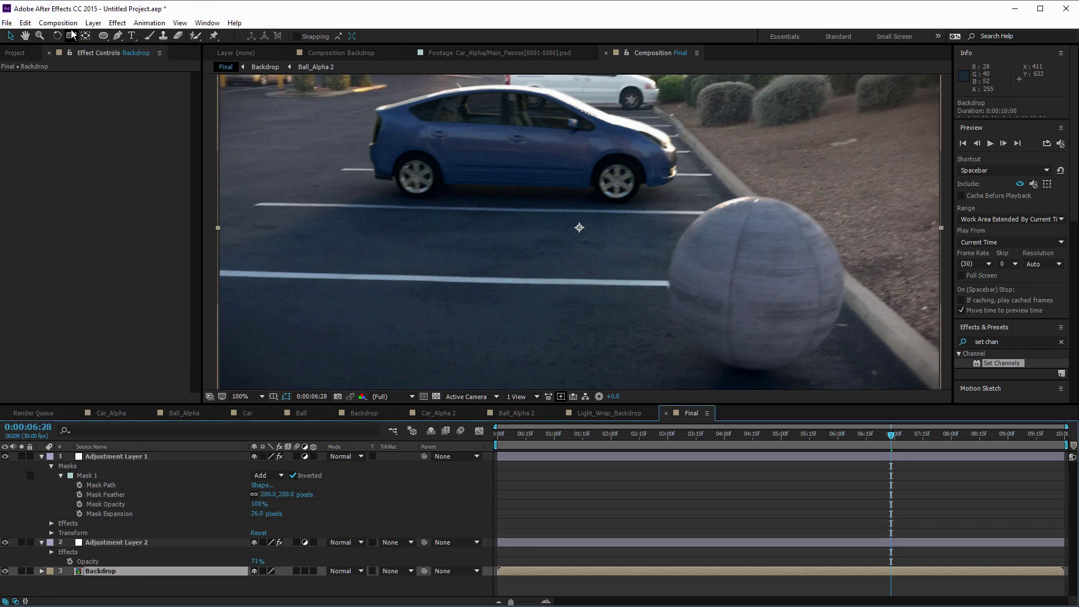
left_click(93, 23)
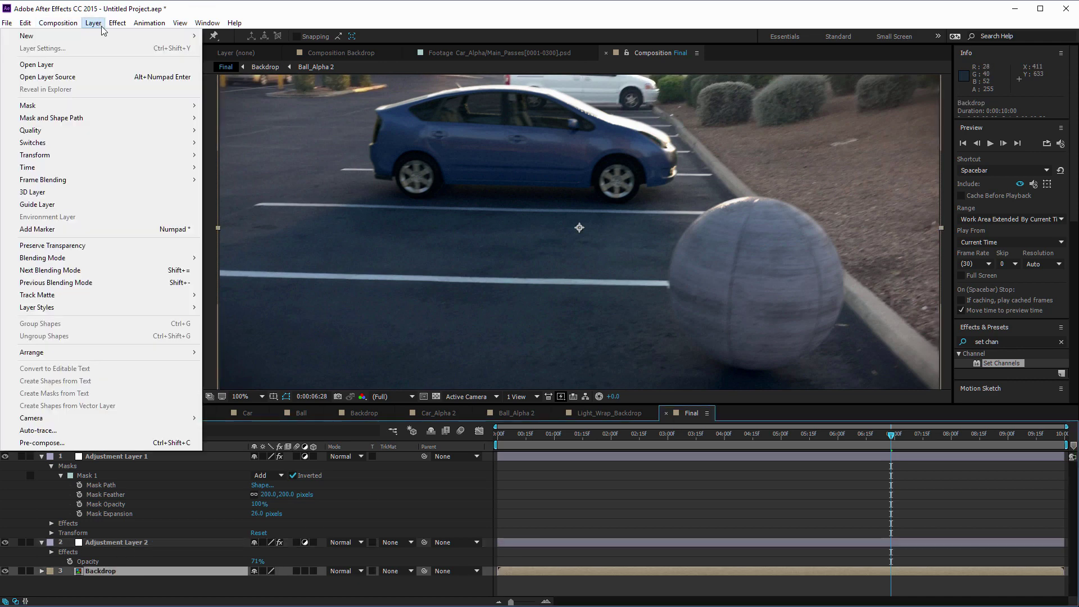
mouse_move(106, 39)
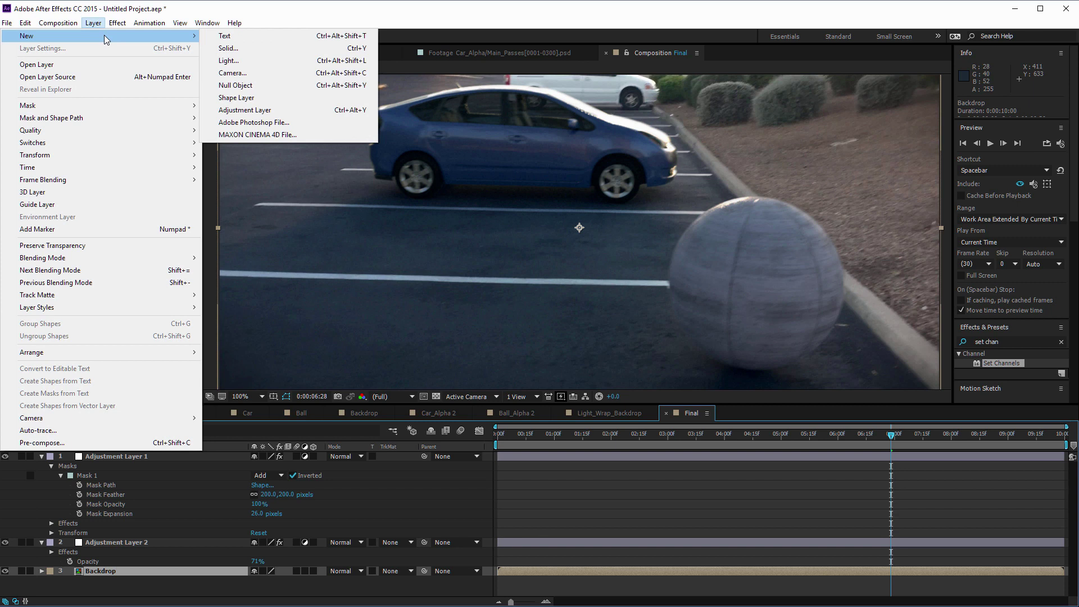
left_click(232, 110)
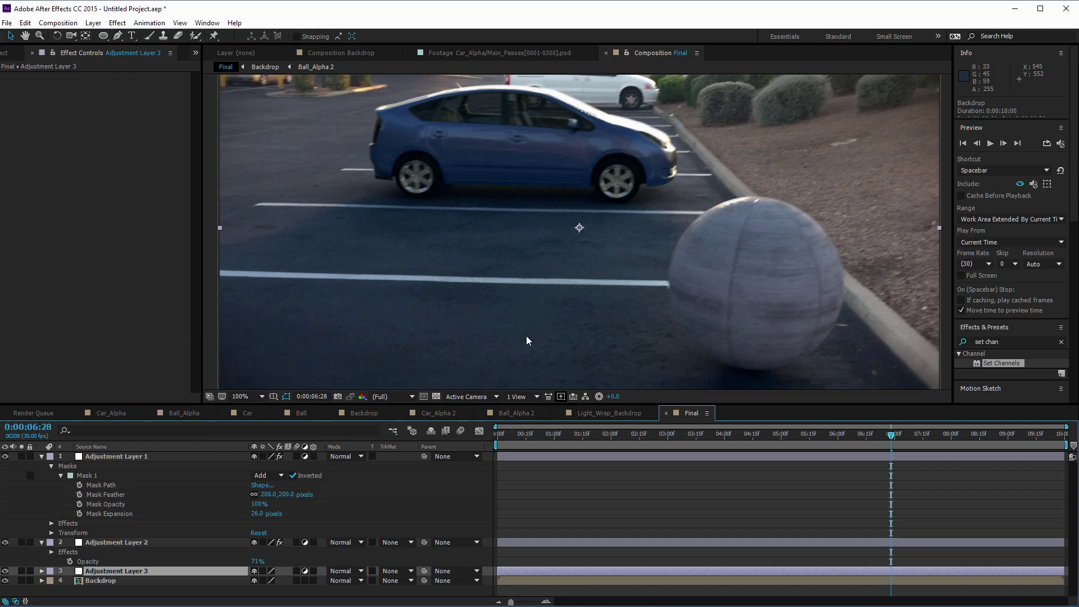
Step: Apply Levels to the third adjustment layer and raise Input Black to 99 to isolate the highlights
left_click(118, 23)
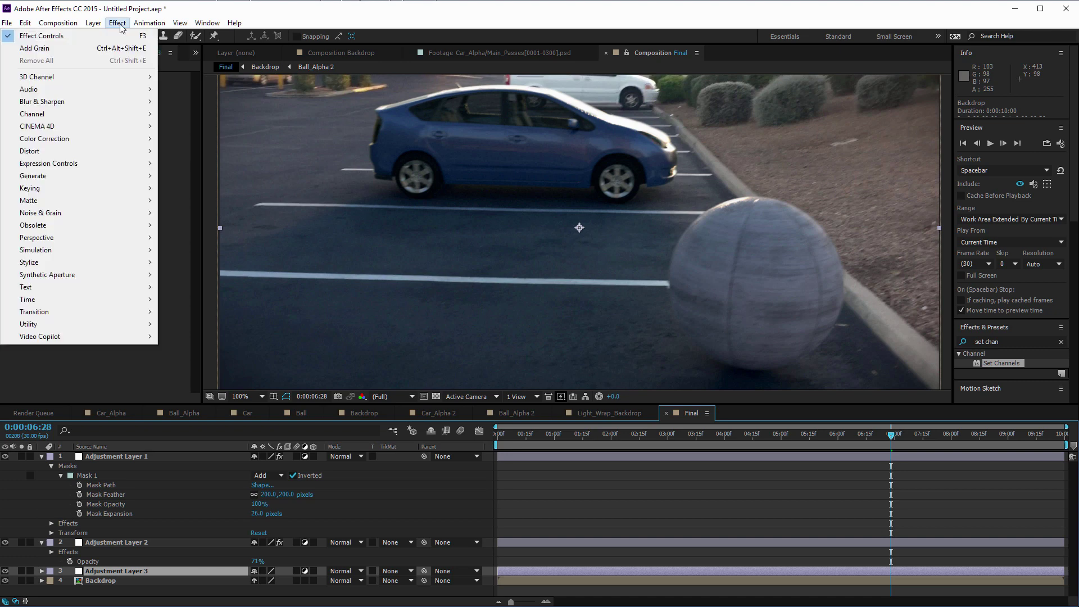
mouse_move(96, 139)
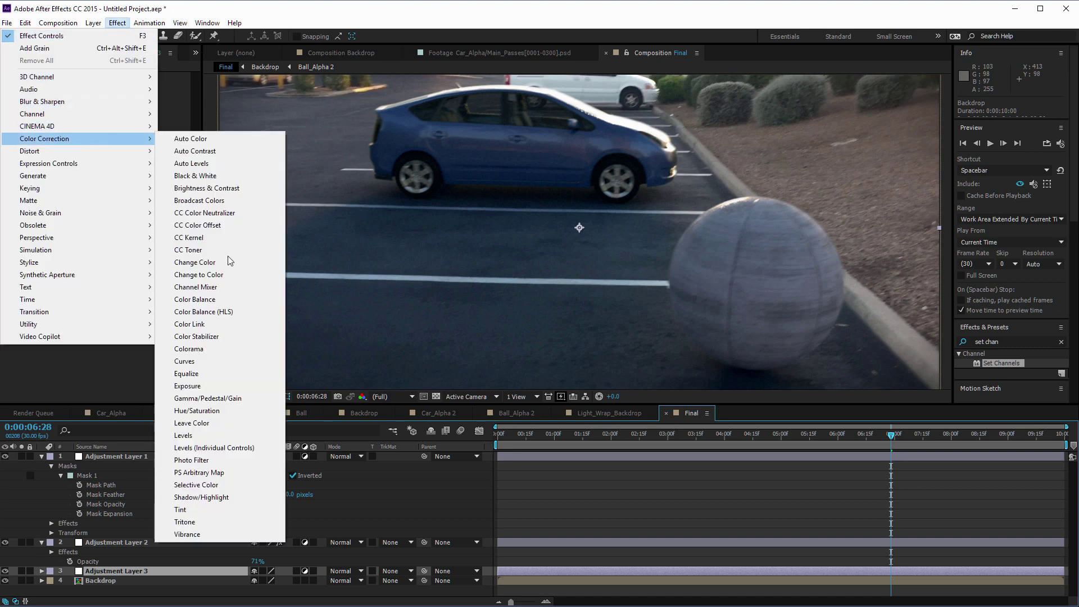
left_click(185, 436)
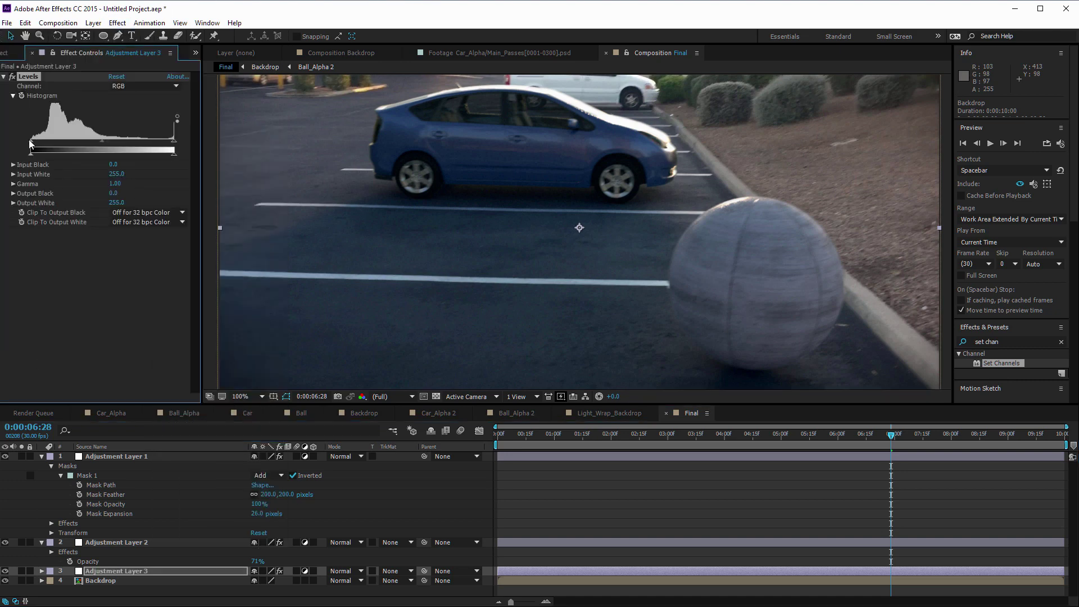
left_click_drag(30, 145, 83, 149)
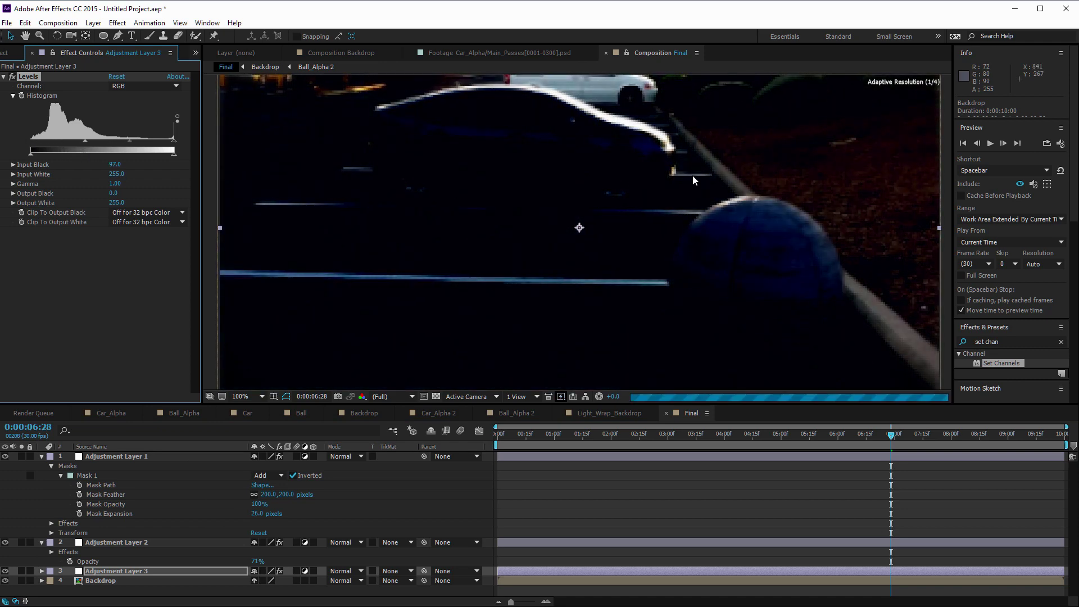
key("comma")
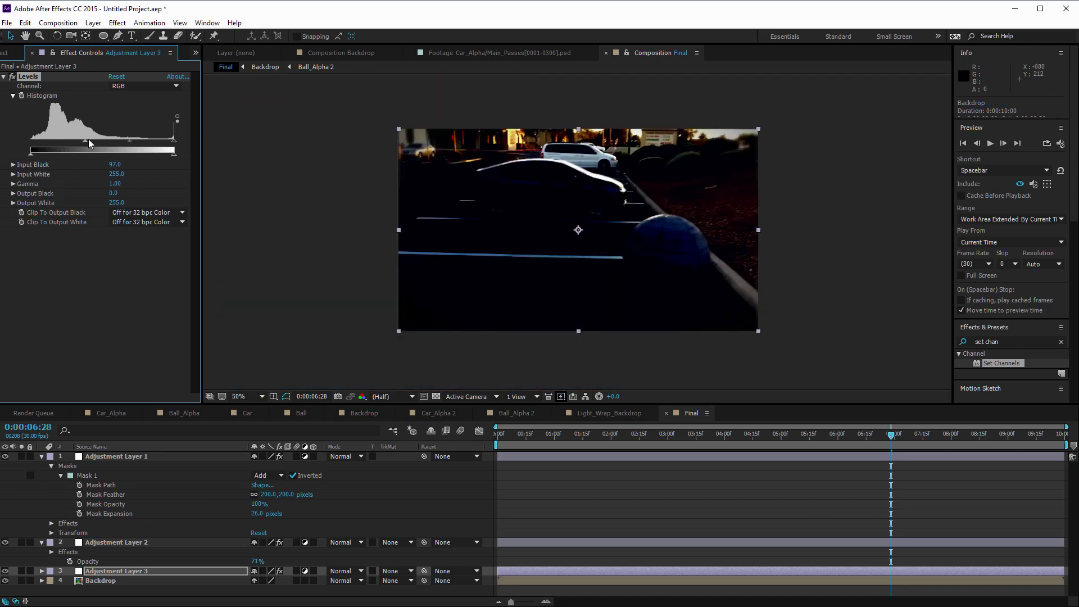
left_click_drag(86, 139, 86, 139)
Step: Apply Gaussian Blur with a Blurriness of 16.3 to the third adjustment layer to soften the isolated highlights
left_click(117, 23)
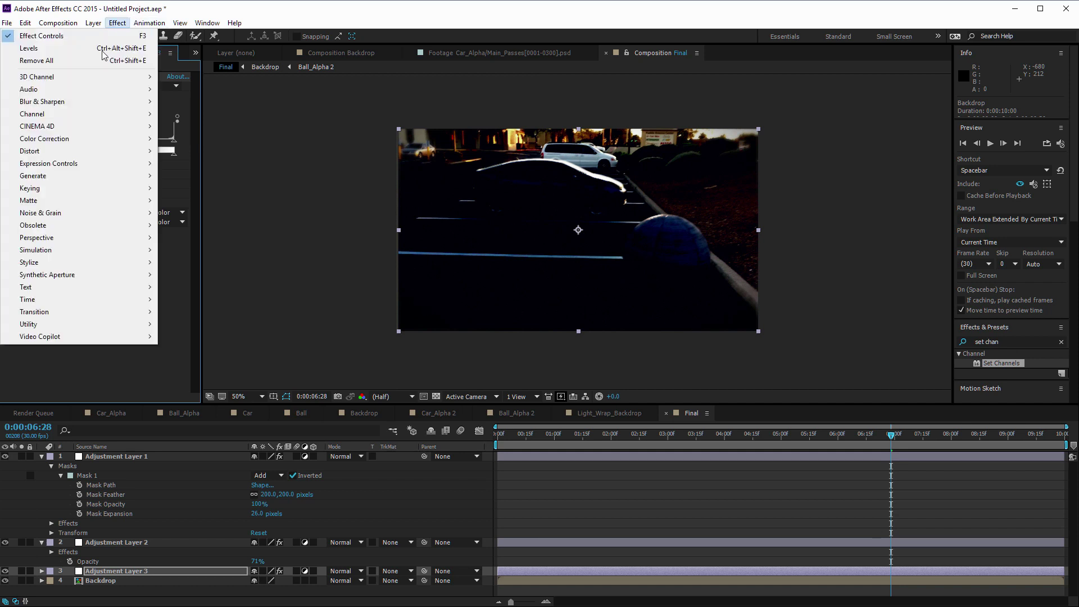
mouse_move(50, 102)
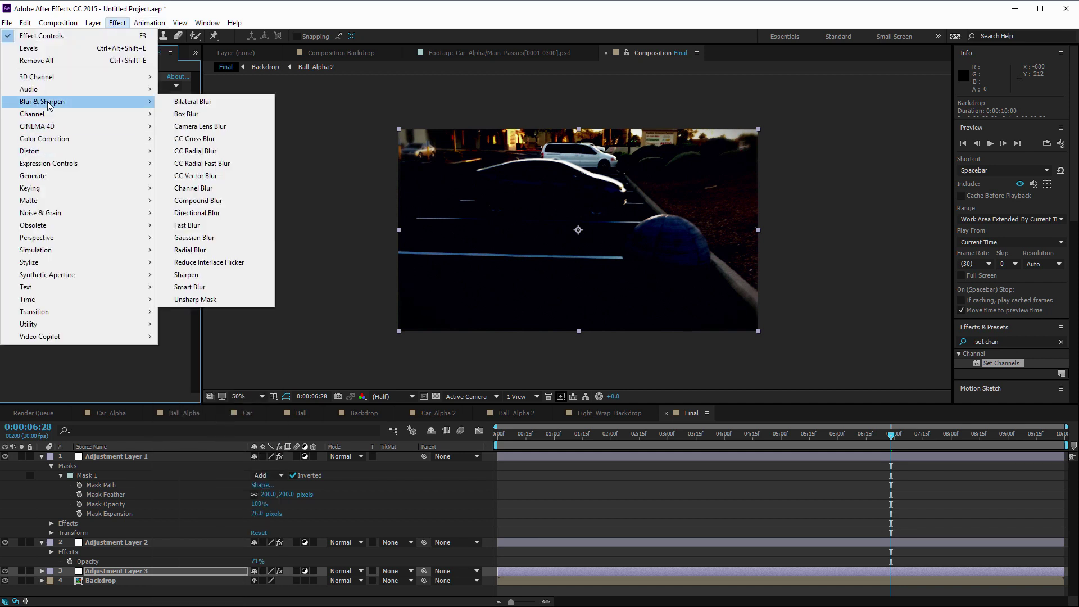
left_click(236, 237)
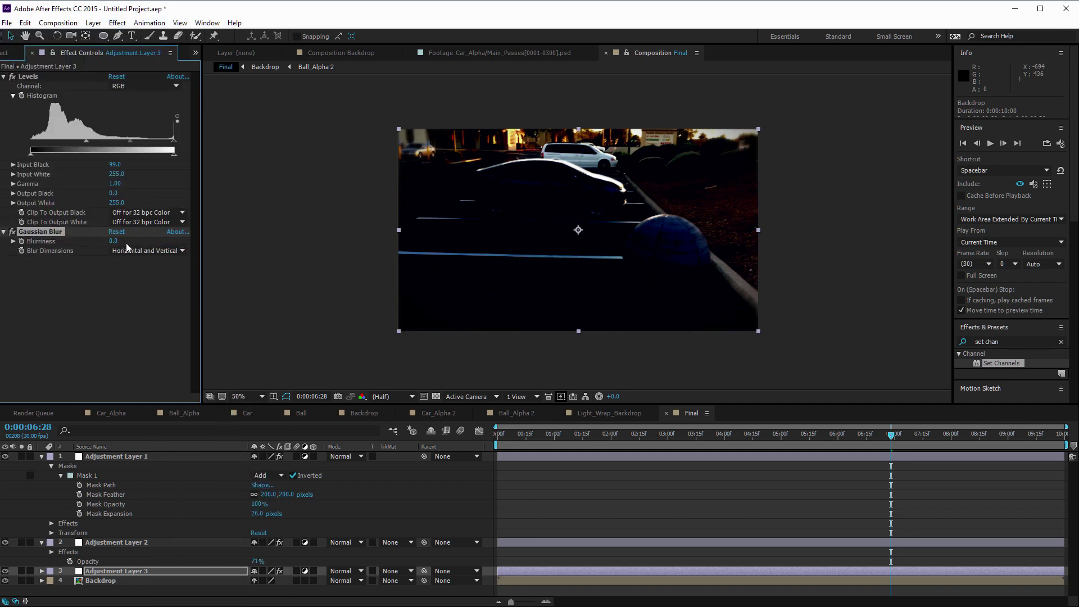
left_click_drag(115, 241, 201, 259)
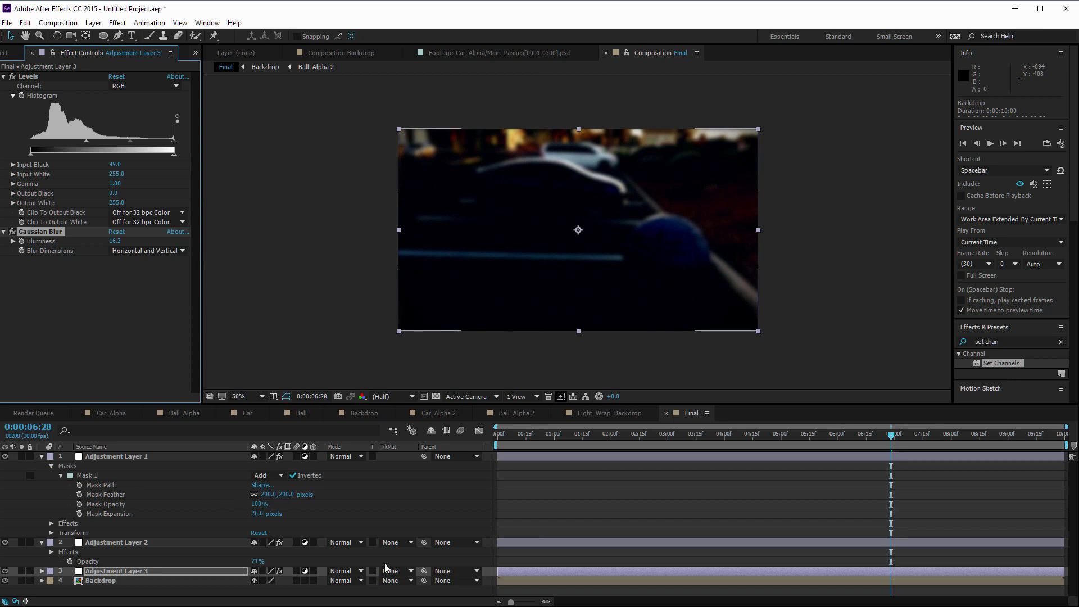
Step: Set the third adjustment layer's blending mode to Screen and lower its Opacity to 51%
left_click(345, 571)
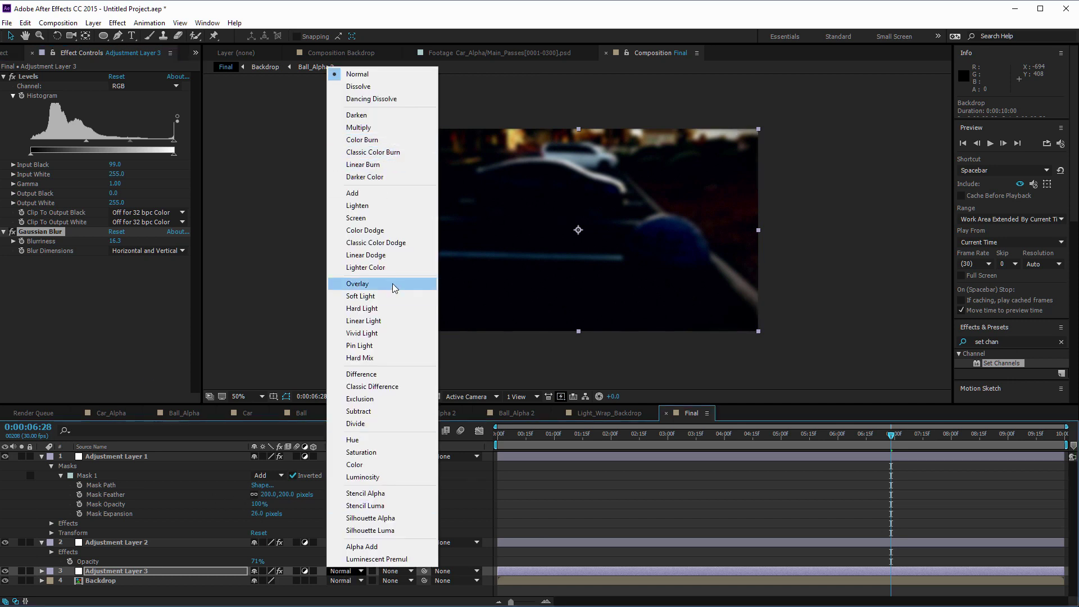
left_click(381, 219)
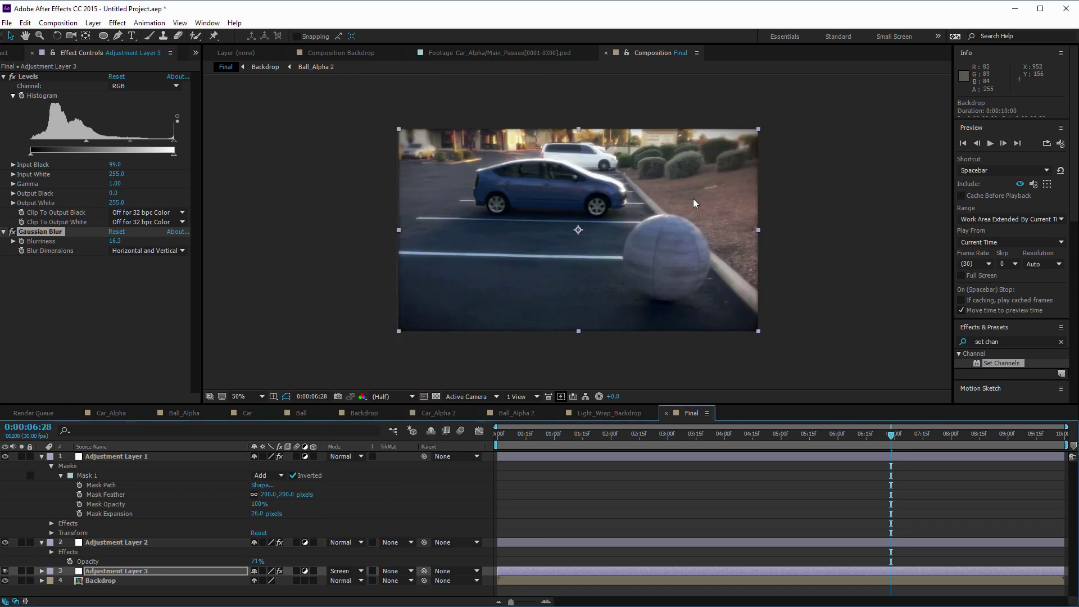
key("slash")
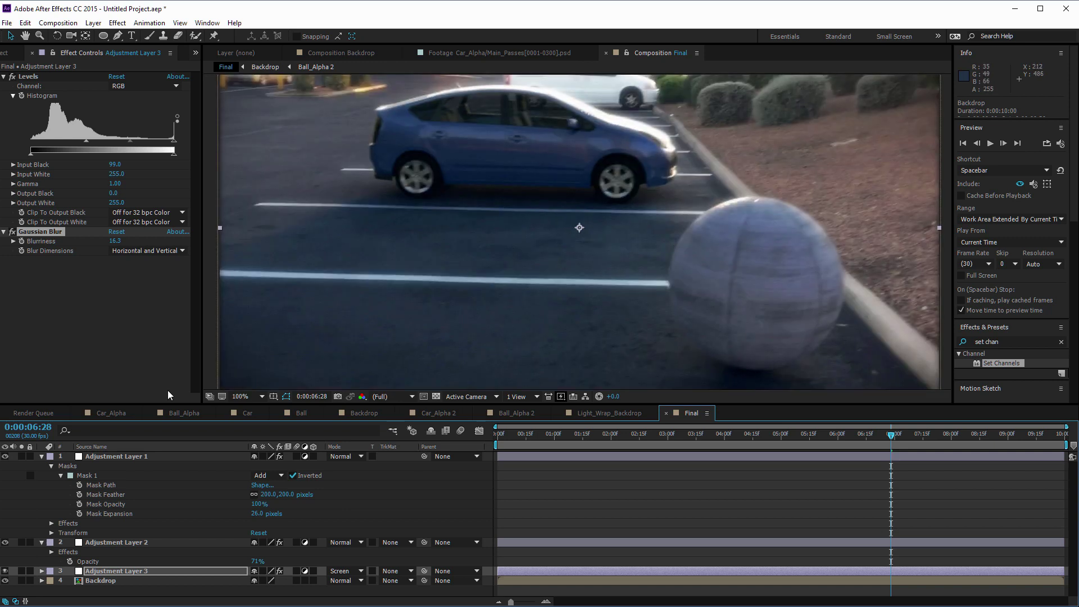
left_click(113, 571)
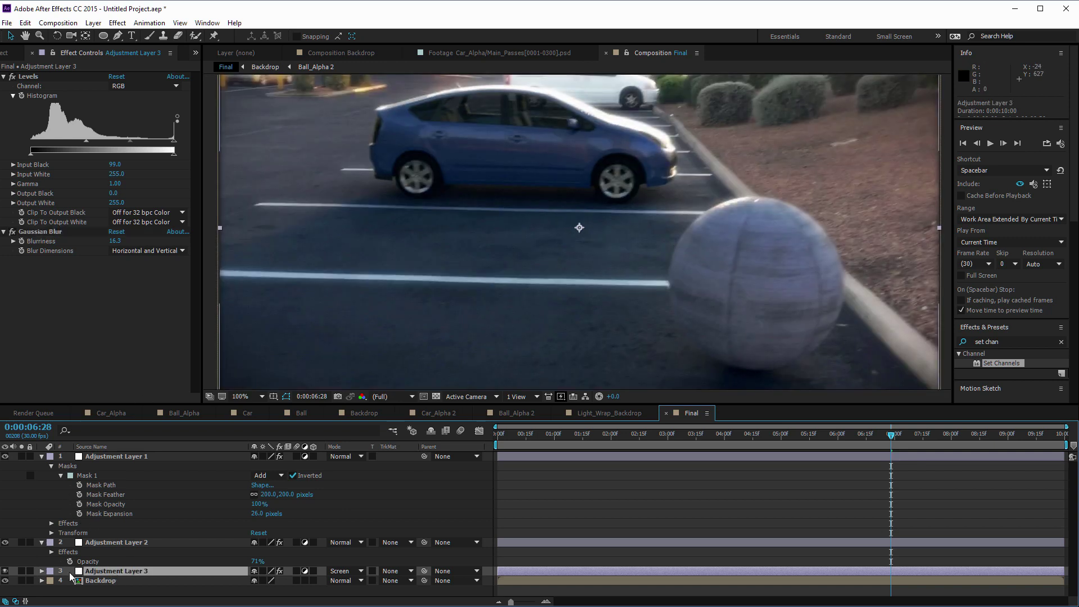
key("t")
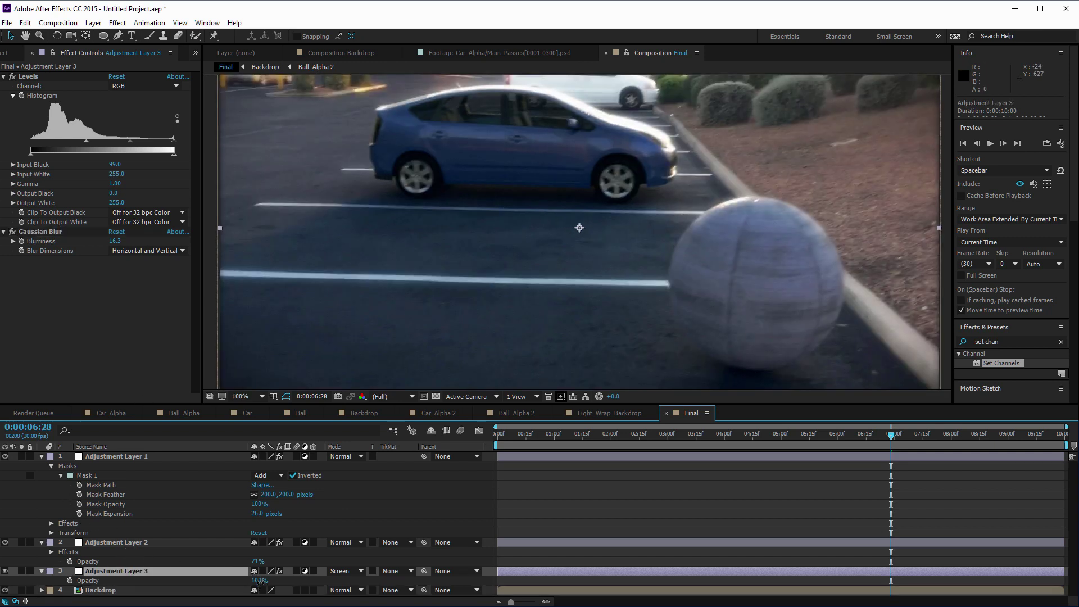
left_click_drag(259, 581, 234, 585)
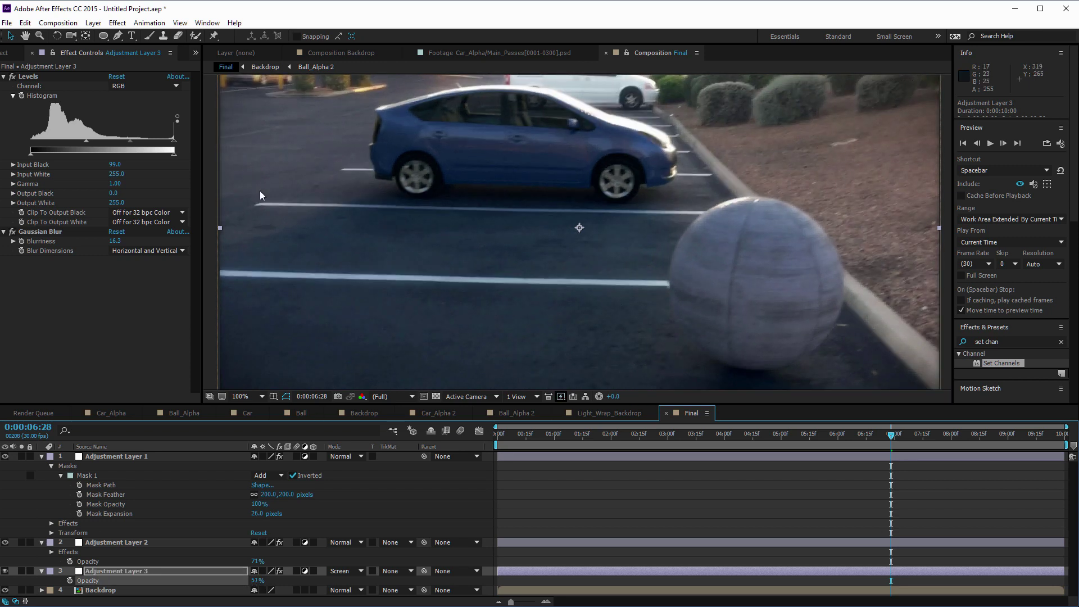
Step: Compare the frame with and without the highlight glow layer and reduce that layer's Opacity to 41%
left_click(5, 571)
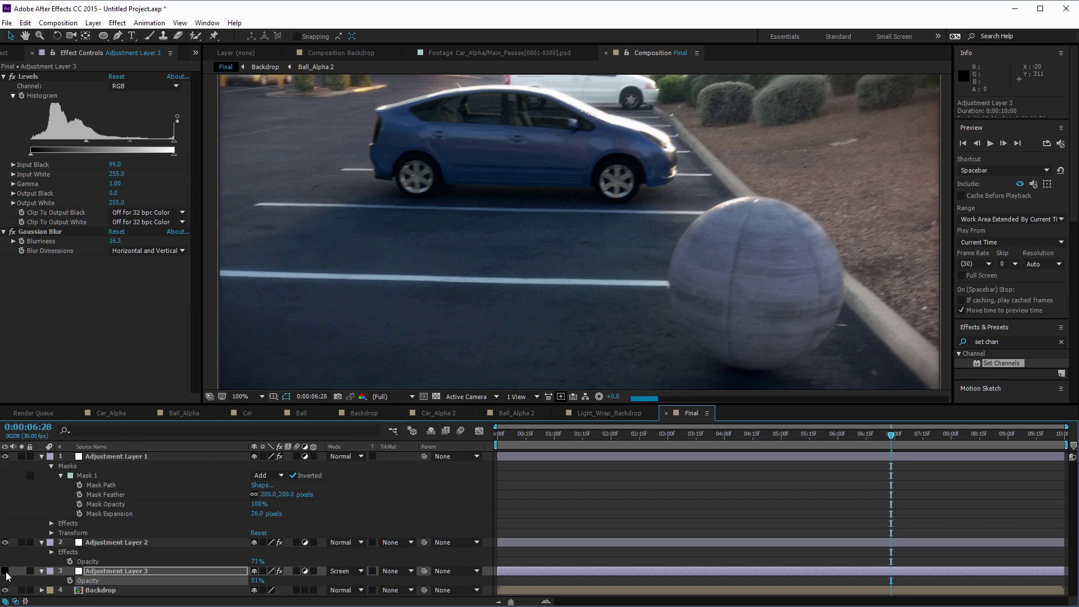
left_click(5, 571)
left_click(5, 571)
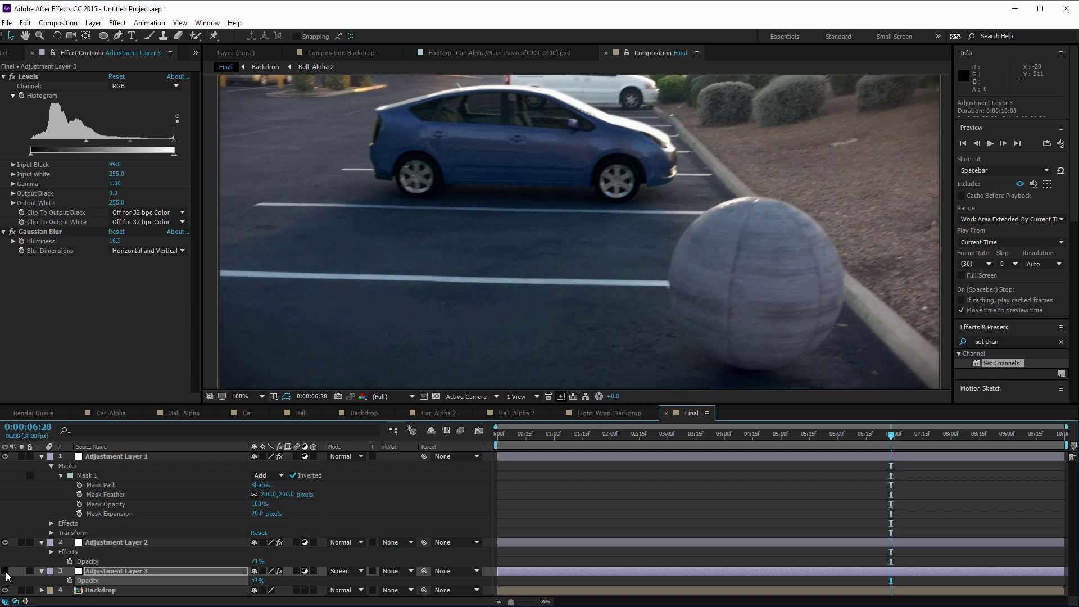
left_click(5, 571)
key("comma")
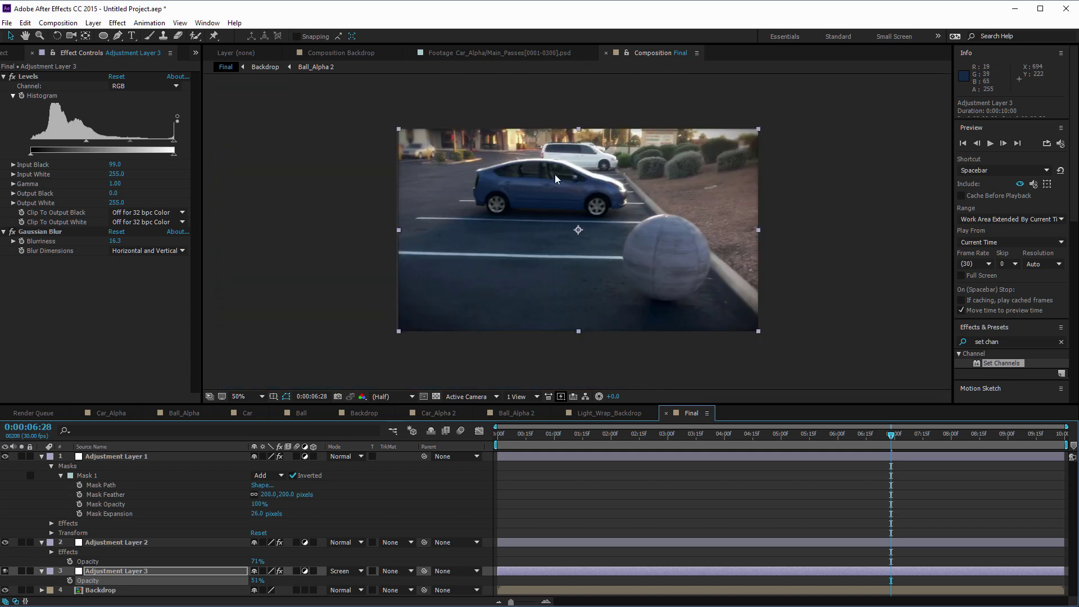
left_click_drag(262, 581, 259, 590)
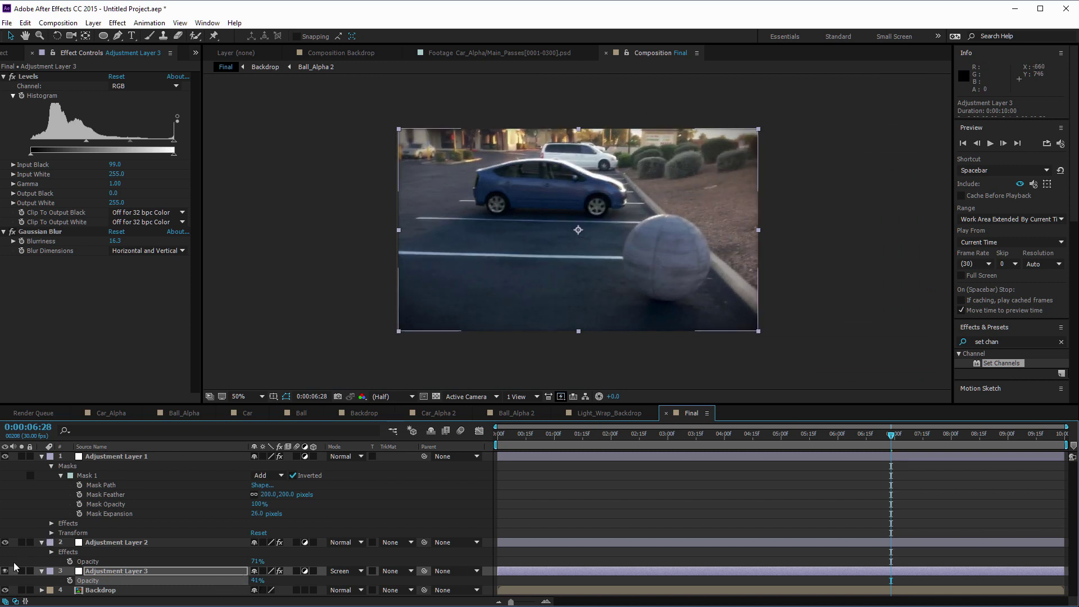
Step: Collapse the expanded properties of all three adjustment layers in the Final composition
left_click(41, 456)
left_click(42, 466)
left_click(42, 476)
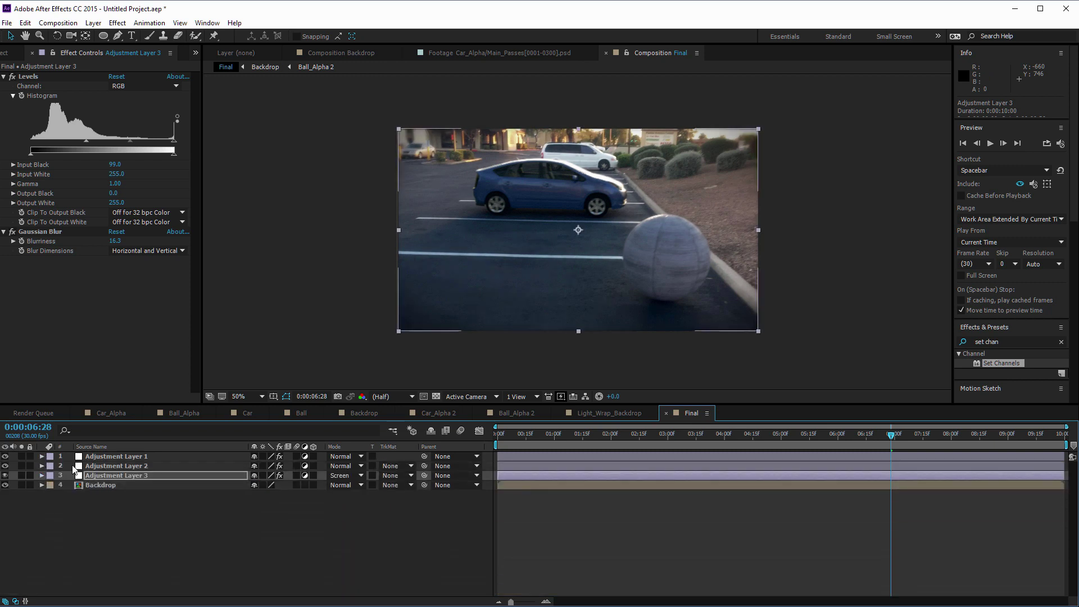
Step: Duplicate the Backdrop layer and place the copy above all the adjustment layers for a before-and-after comparison
left_click(101, 485)
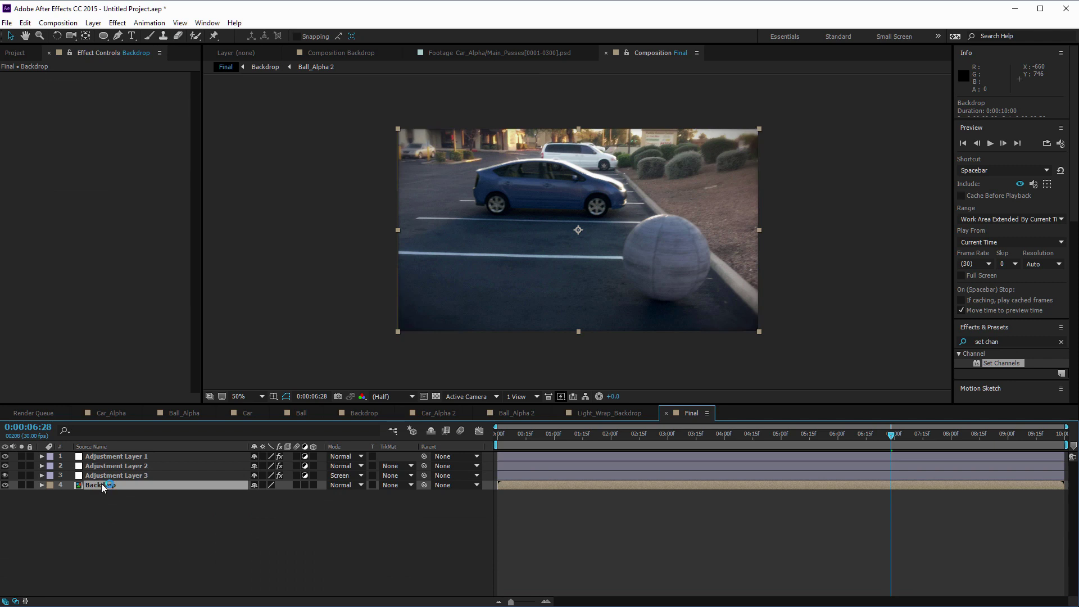
key("ctrl+d")
left_click_drag(102, 487, 17, 458)
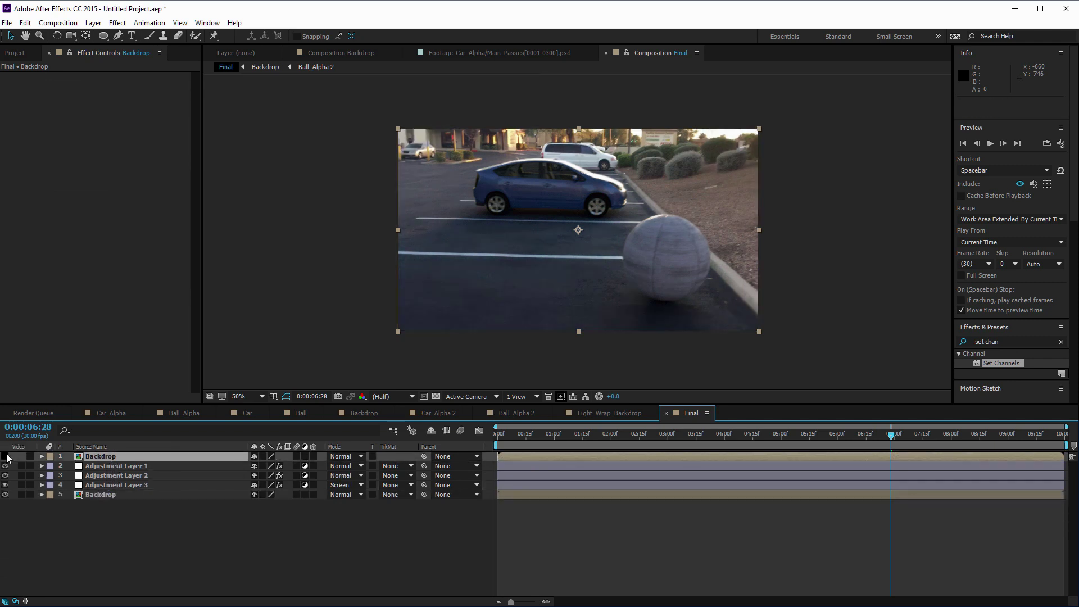
Step: Toggle the top Backdrop copy's visibility repeatedly to compare the ungraded and graded image, and delete the extra copy
left_click(6, 457)
left_click(6, 456)
left_click(6, 456)
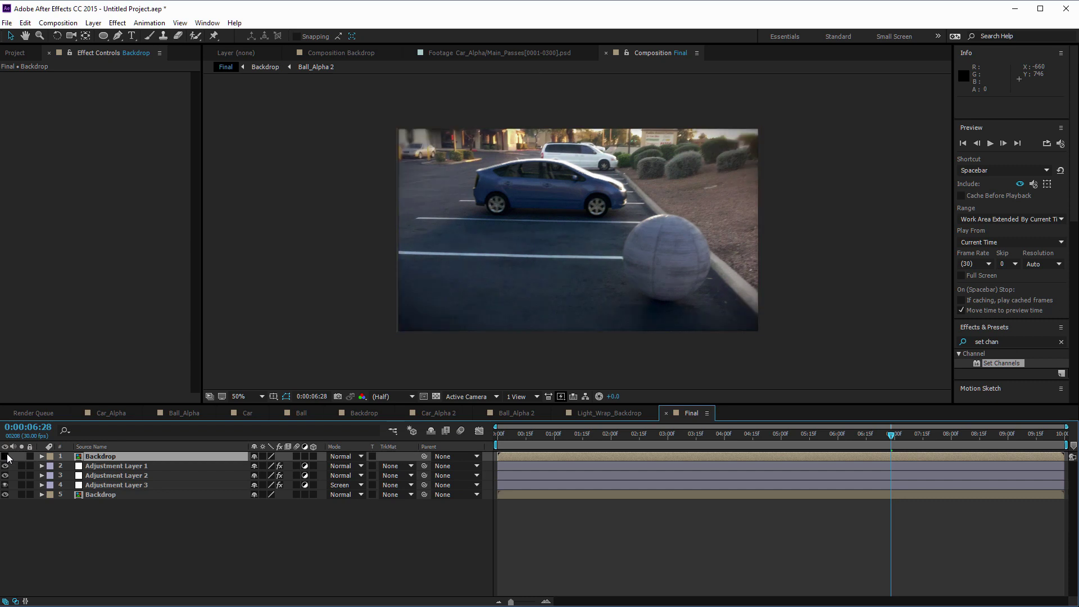
left_click(6, 456)
left_click(6, 456)
left_click(6, 456)
left_click(6, 456)
left_click(6, 457)
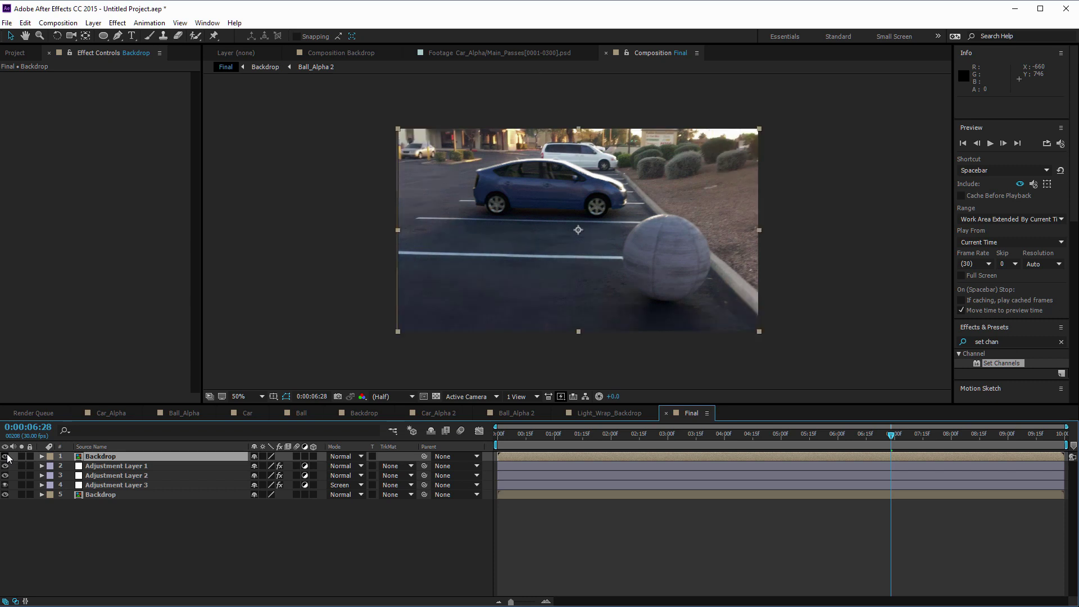
left_click(6, 456)
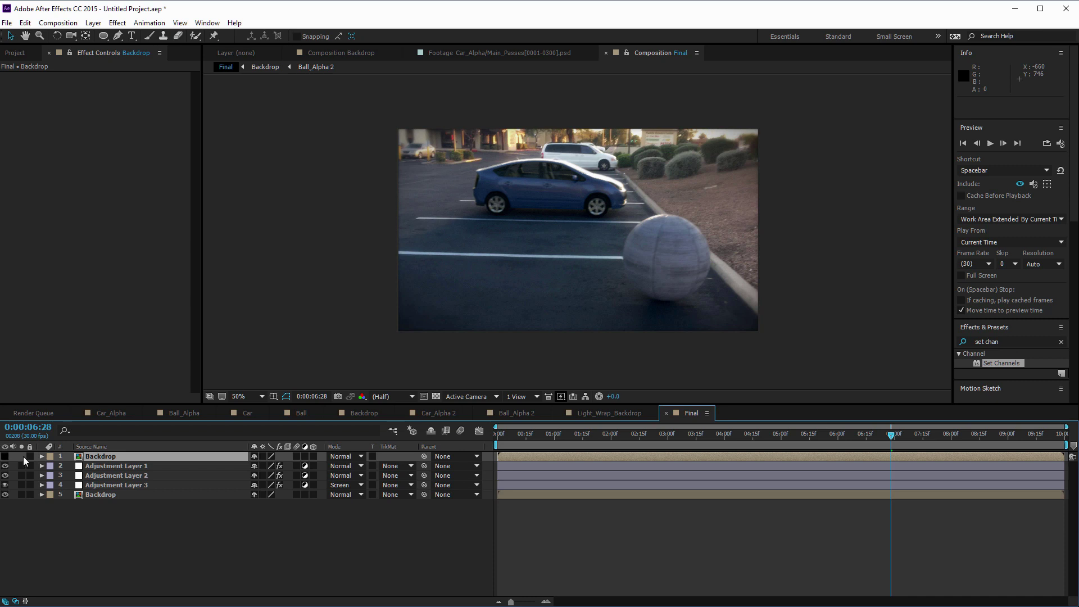
left_click(6, 457)
left_click_drag(116, 457, 104, 506)
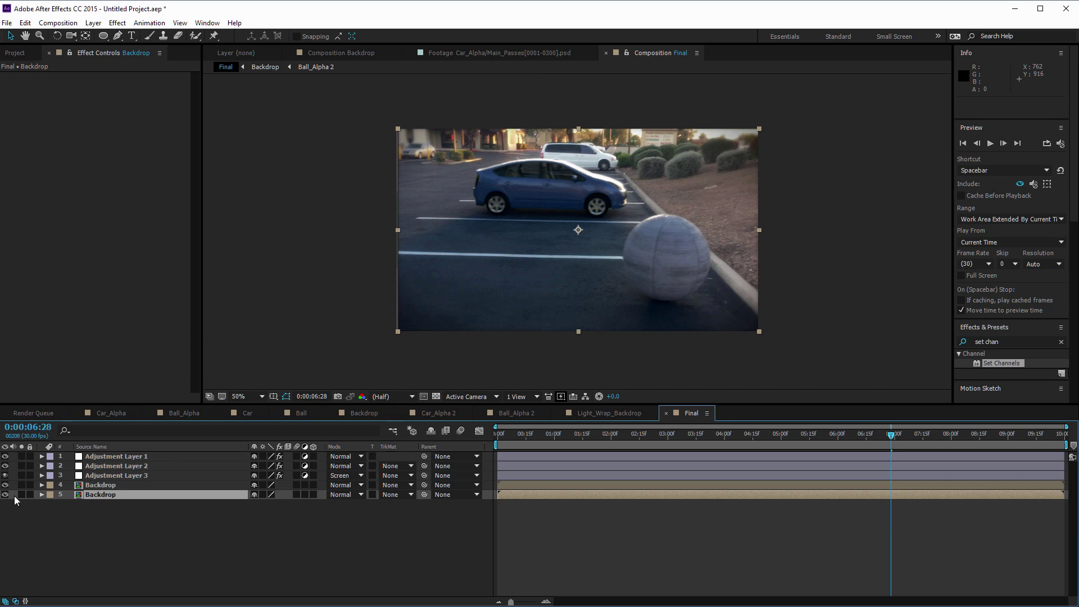
key("Delete")
Step: Apply the Set Channels effect to the Backdrop layer and duplicate the layer twice
left_click(104, 486)
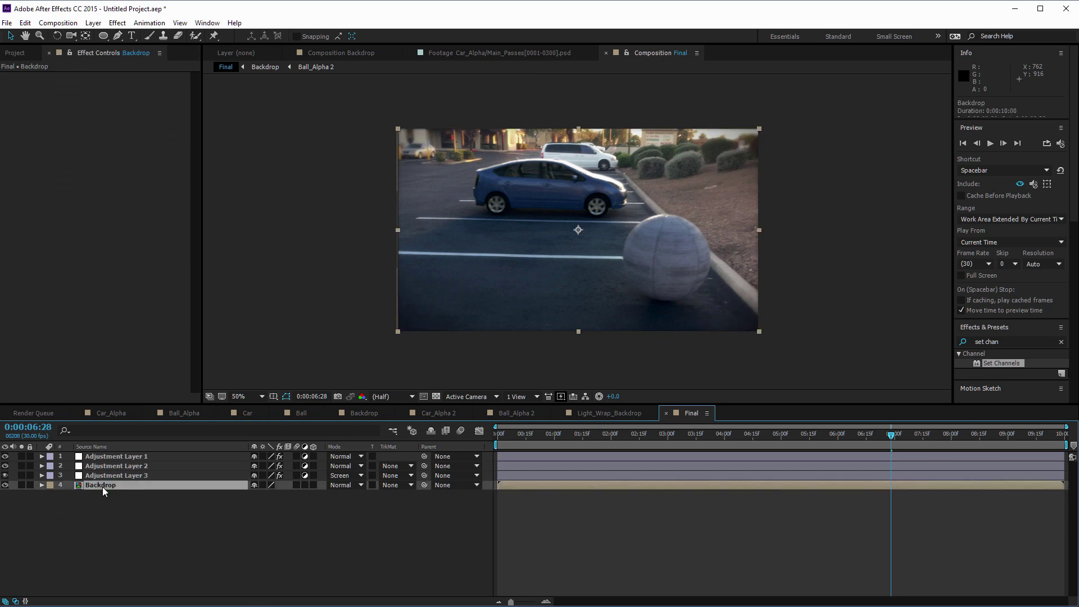
double_click(981, 364)
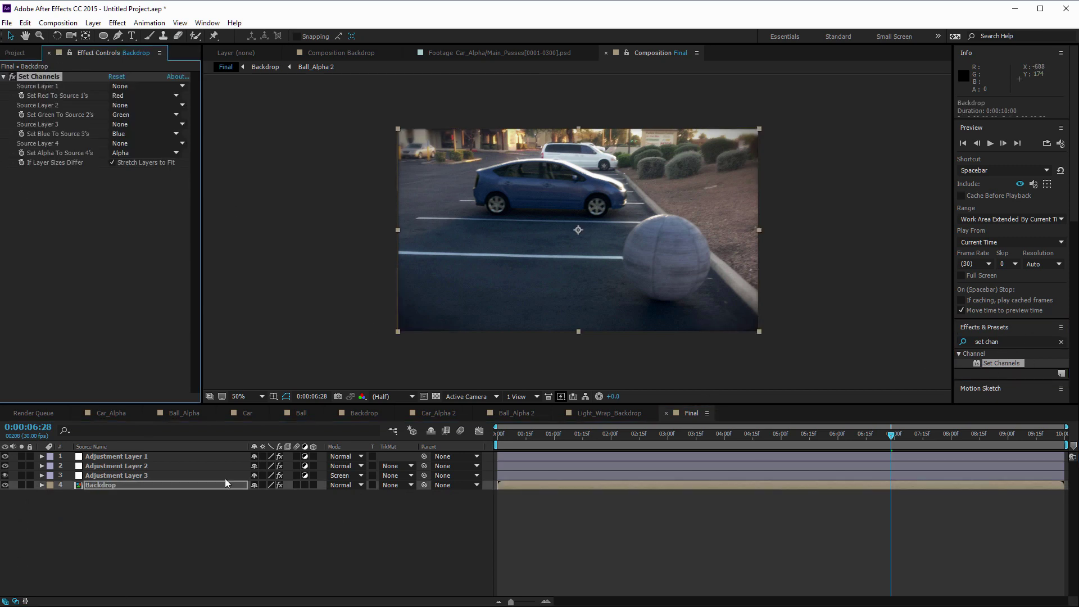
left_click(100, 494)
left_click(100, 486)
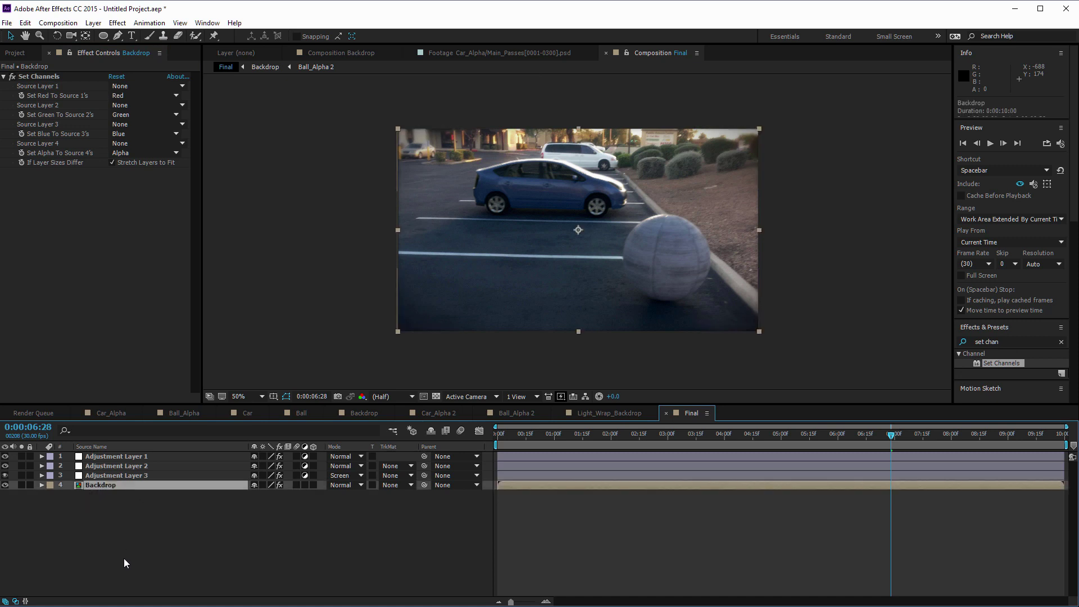
key("ctrl+d")
key("ctrl+d")
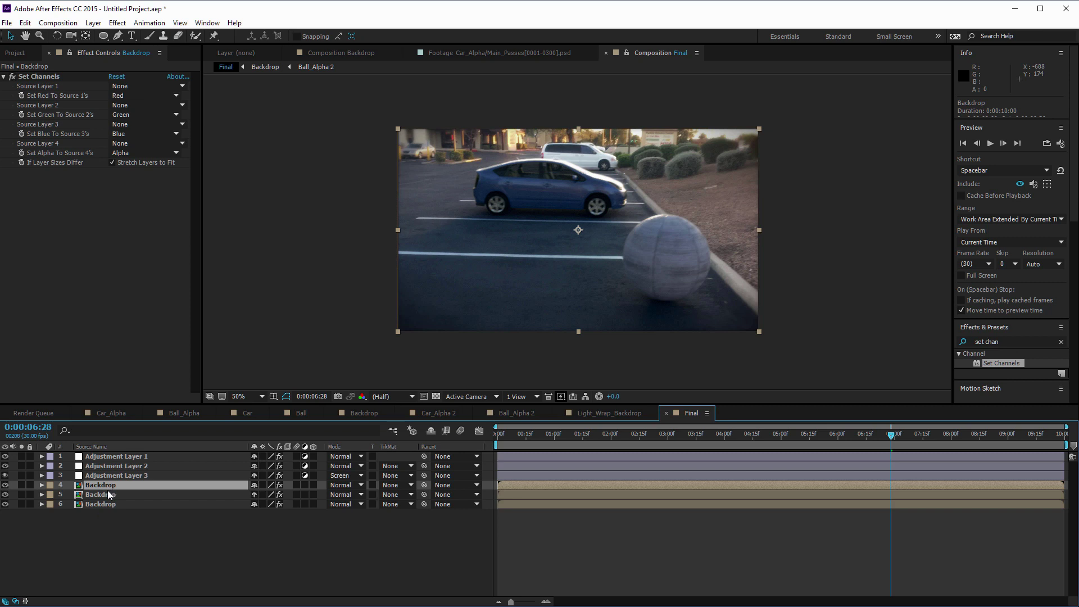
Step: Set the green and blue channels to Off in the lowest Backdrop layer's Set Channels effect, leaving only red
left_click(93, 504)
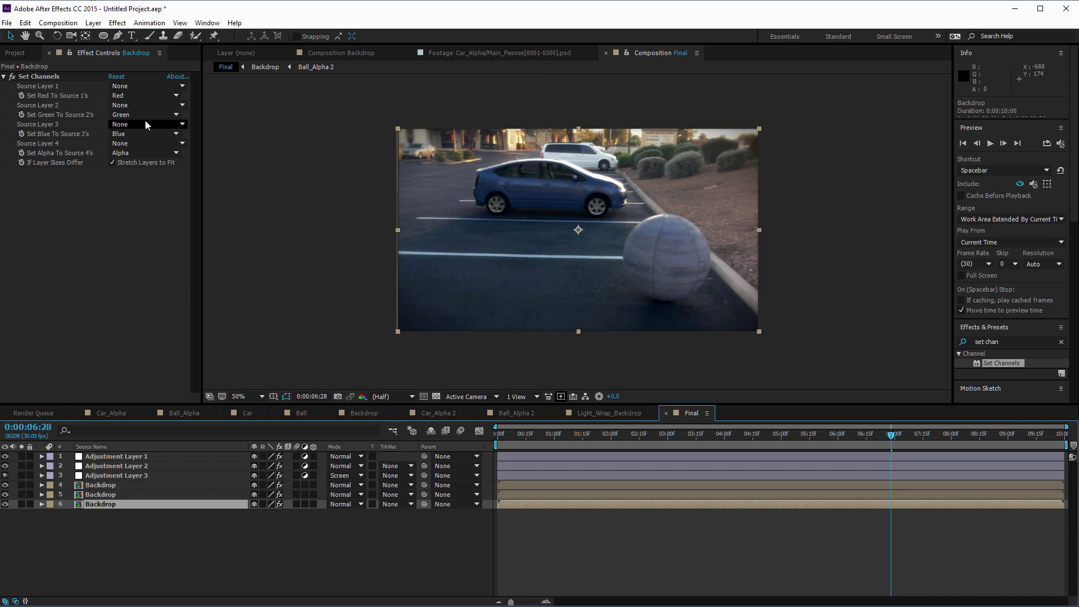
left_click(129, 115)
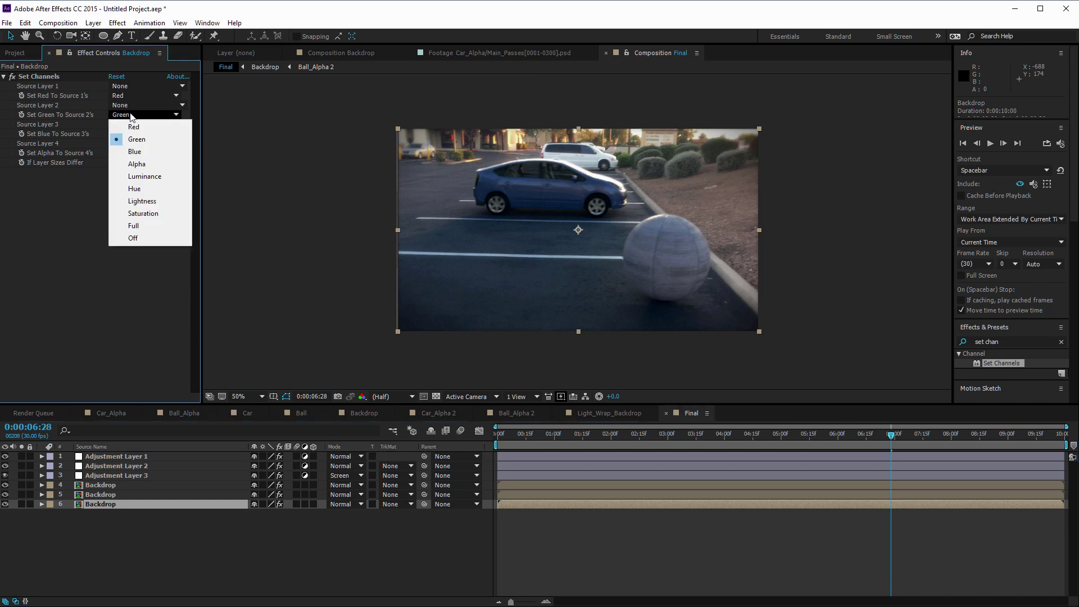
left_click(141, 239)
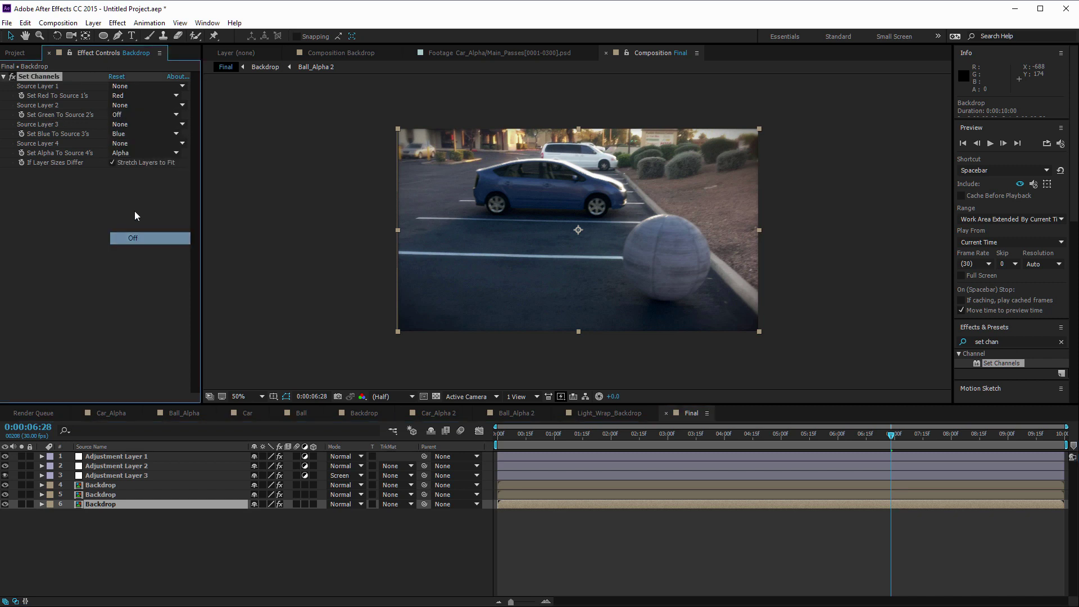
left_click(134, 138)
left_click(148, 260)
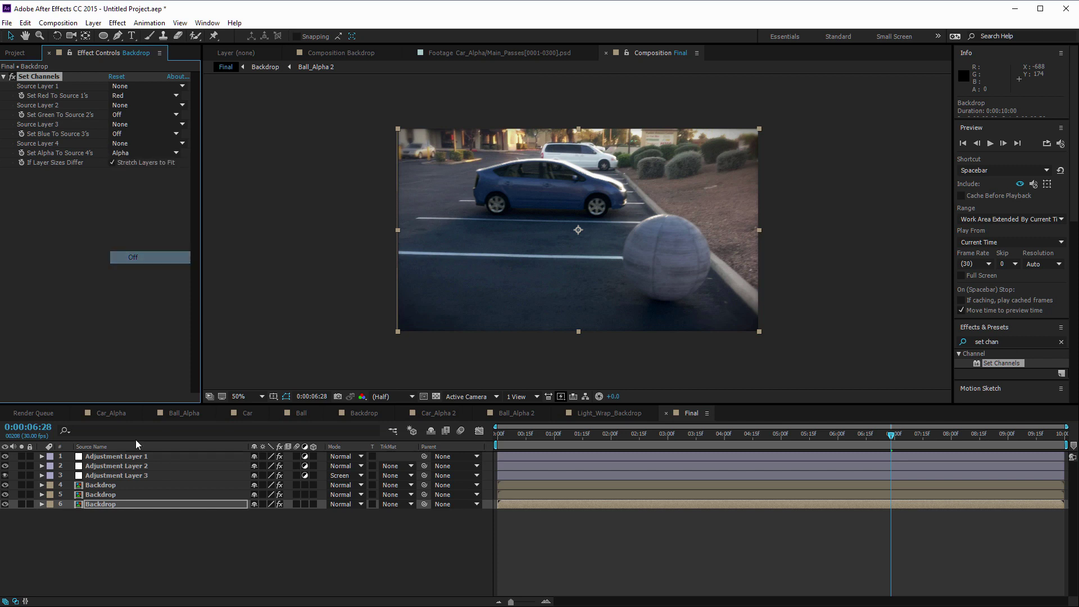
Step: Set the red and blue channels to Off in the middle Backdrop layer's Set Channels effect, leaving only green
left_click(105, 497)
left_click(122, 114)
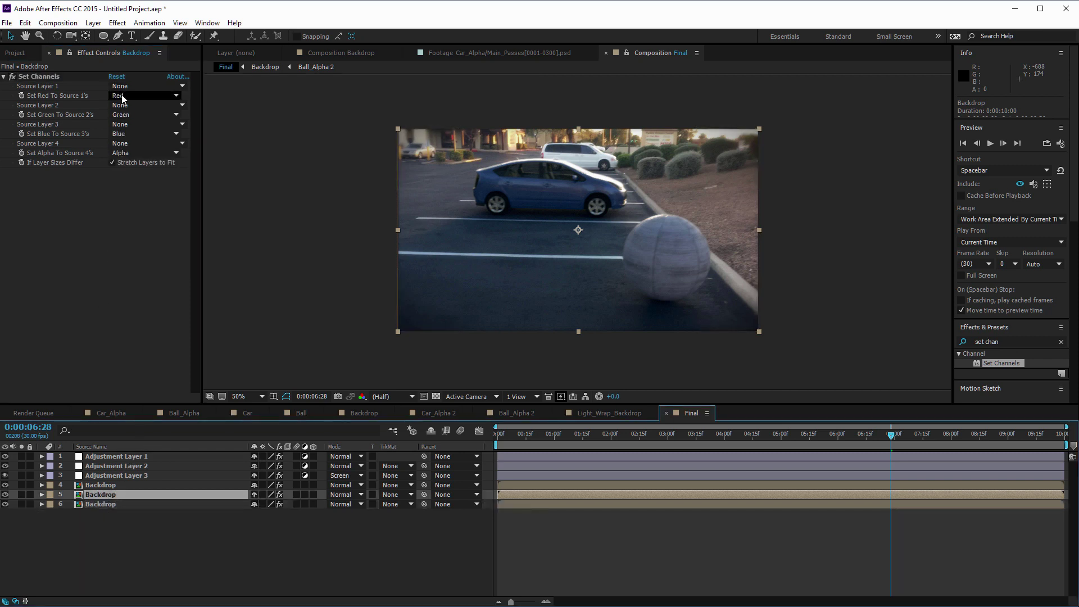
left_click(122, 117)
left_click(123, 96)
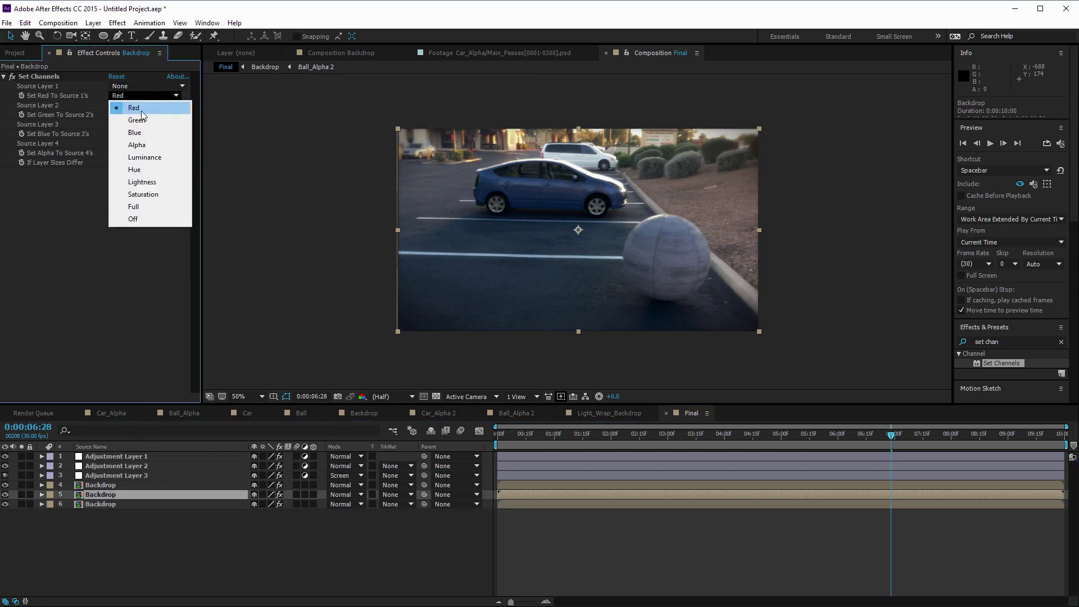
left_click(143, 219)
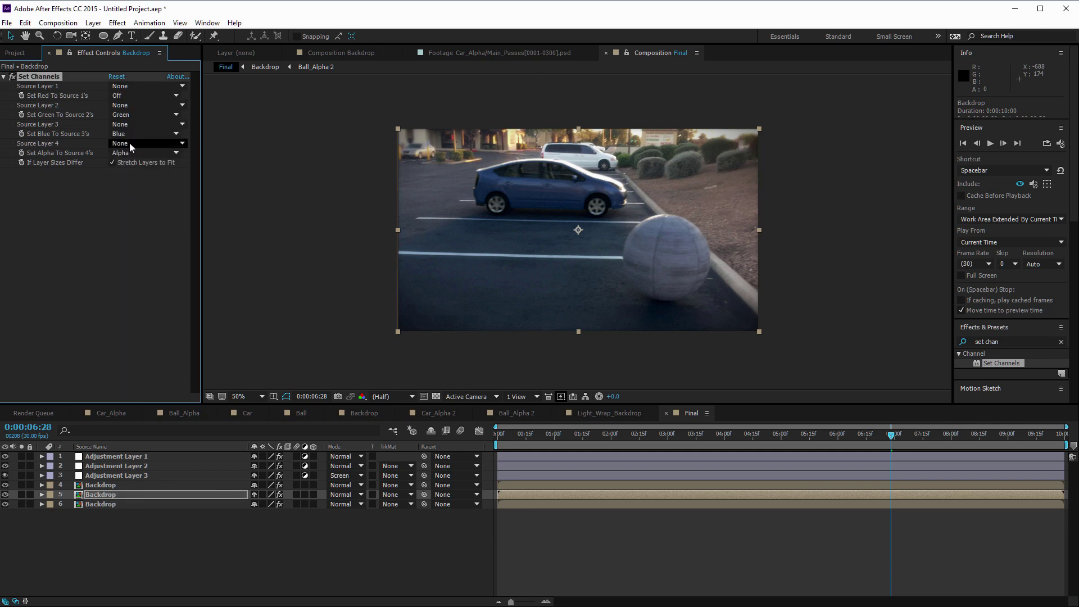
left_click(128, 136)
left_click(132, 249)
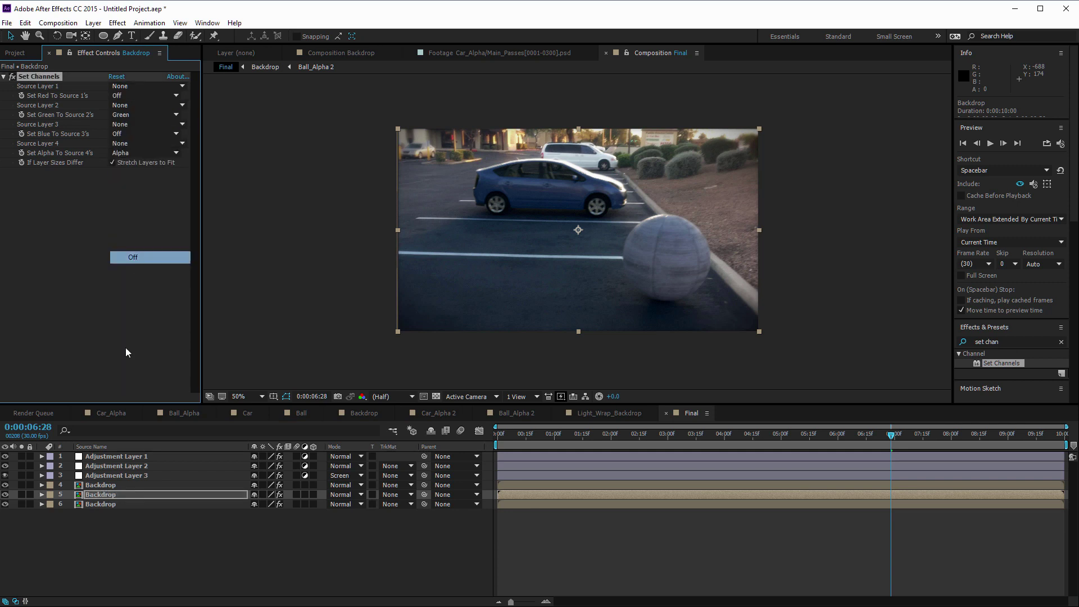
Step: Set the red and green channels to Off in the top Backdrop layer's Set Channels effect, leaving only blue
left_click(108, 486)
left_click(145, 96)
left_click(134, 107)
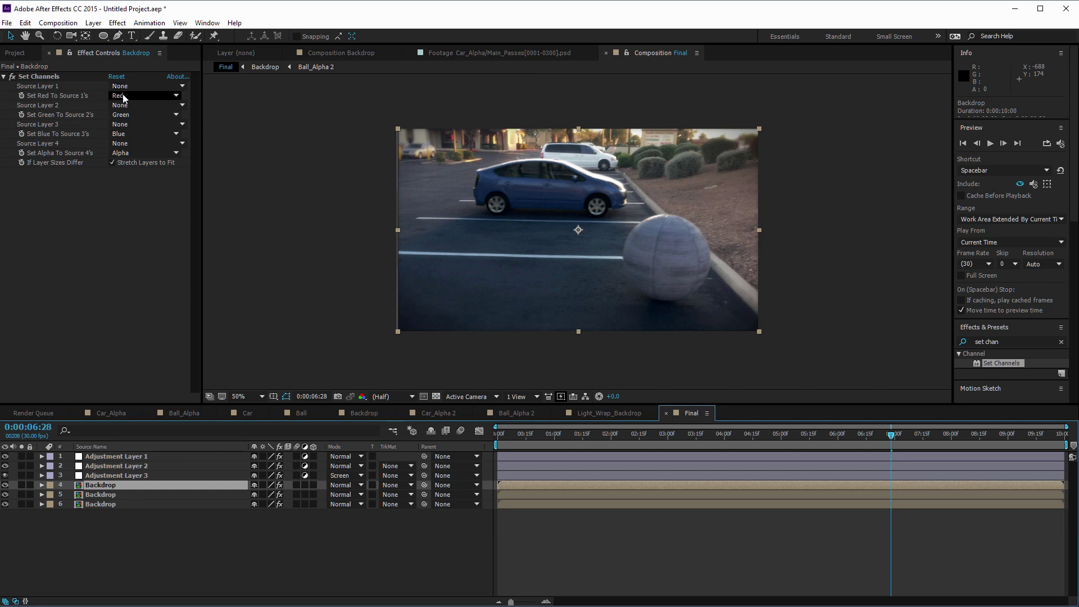
left_click(145, 96)
left_click(137, 218)
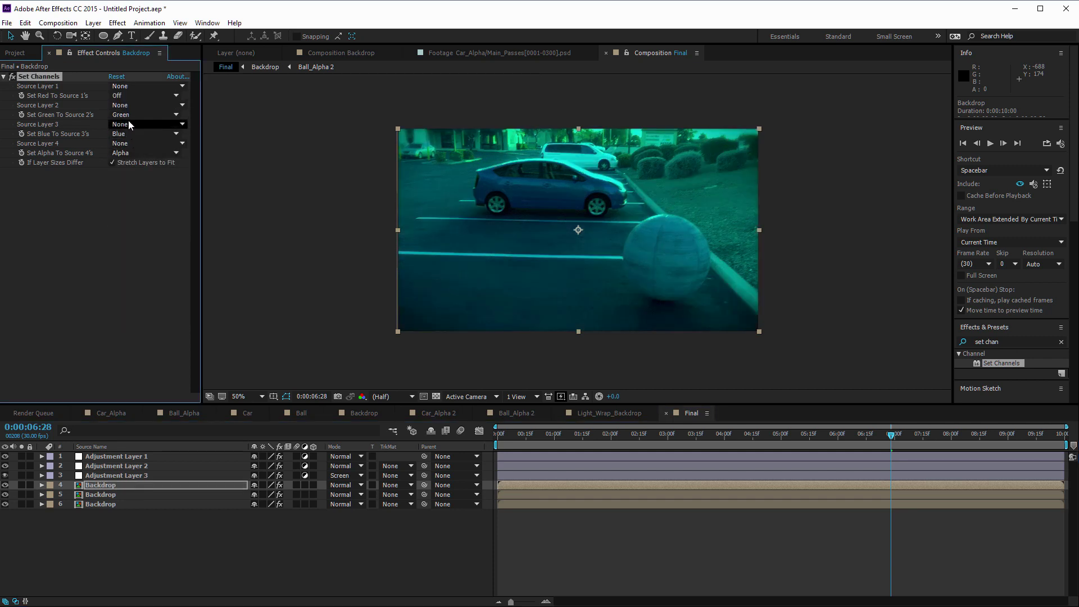
left_click(130, 114)
left_click(133, 232)
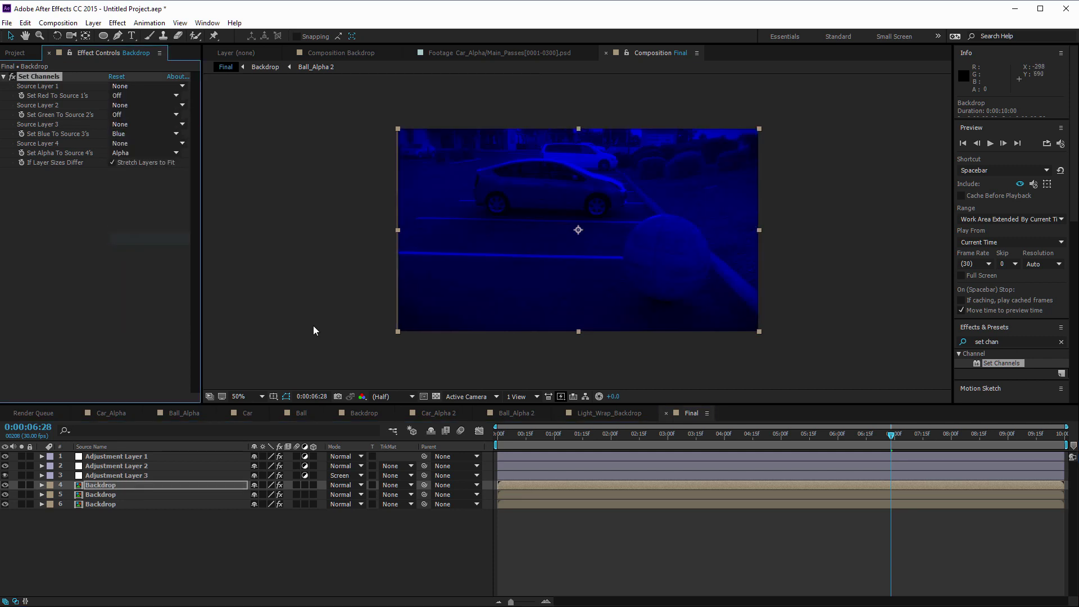
Step: Hide the two upper Backdrop layers one after the other to check each colour channel, and show both again
left_click(5, 485)
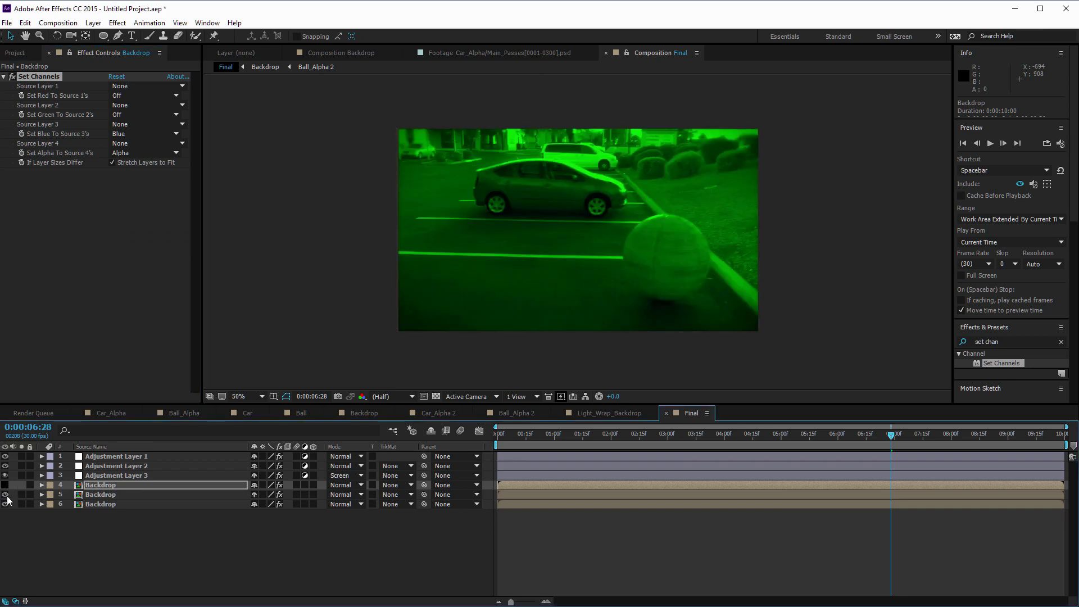
left_click(5, 494)
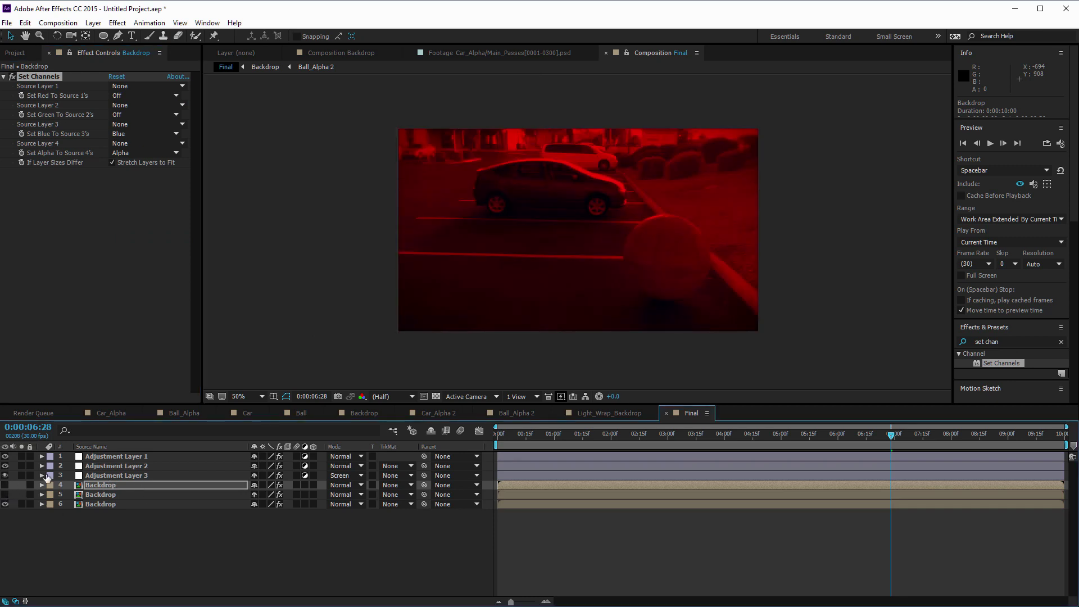
left_click(5, 484)
left_click(5, 495)
Step: Set the blending mode of the two upper Backdrop layers to Add
left_click(107, 495, "shift")
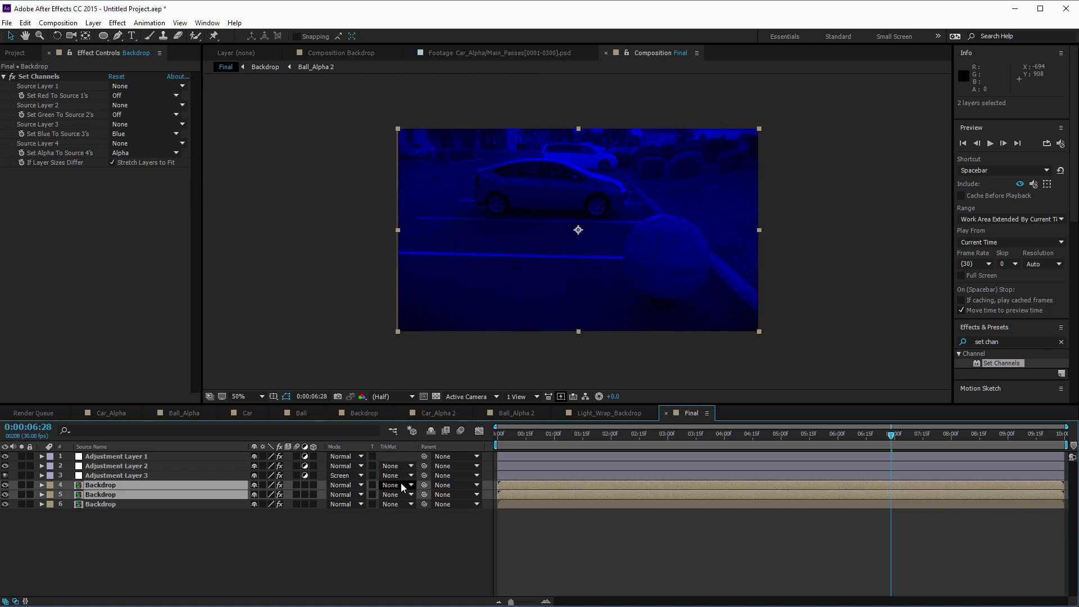
left_click(340, 493)
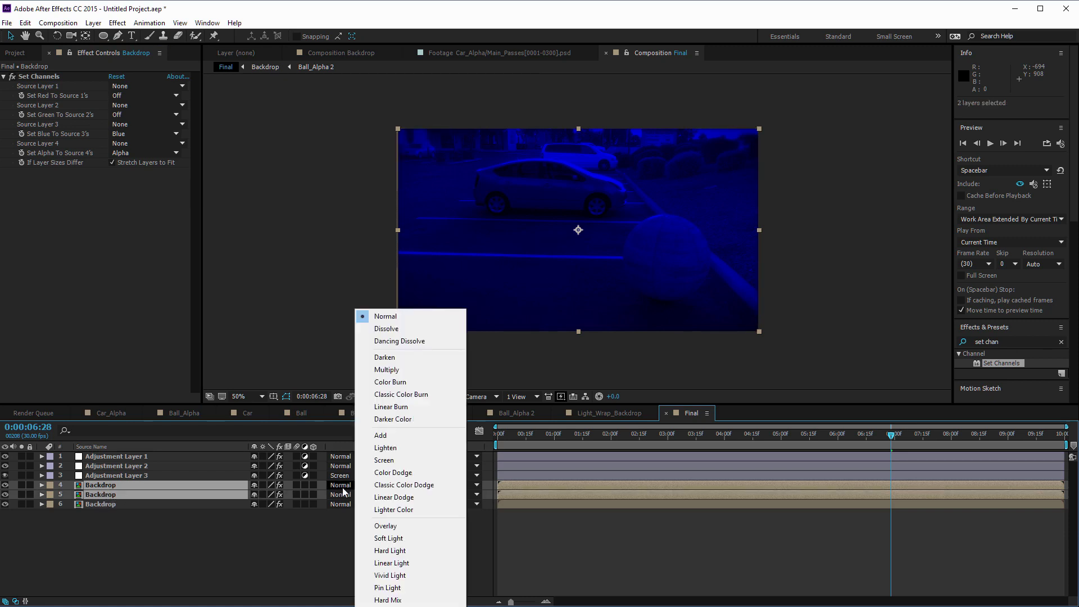
left_click(382, 436)
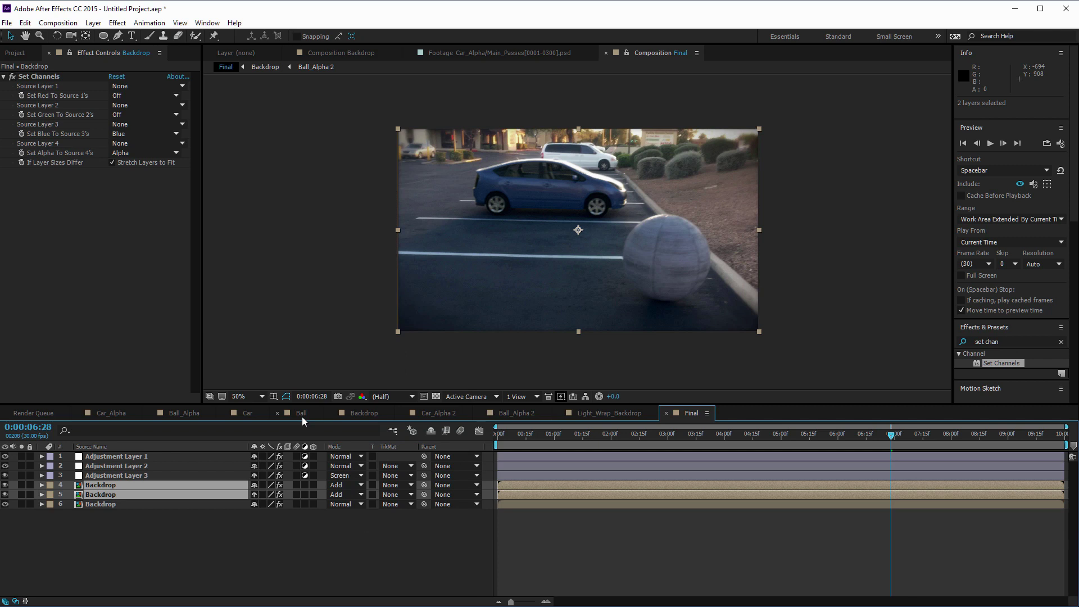
left_click(115, 541)
Step: Find the CC Lens effect and apply it to the lowest Backdrop layer, which carries the red channel
left_click(101, 505)
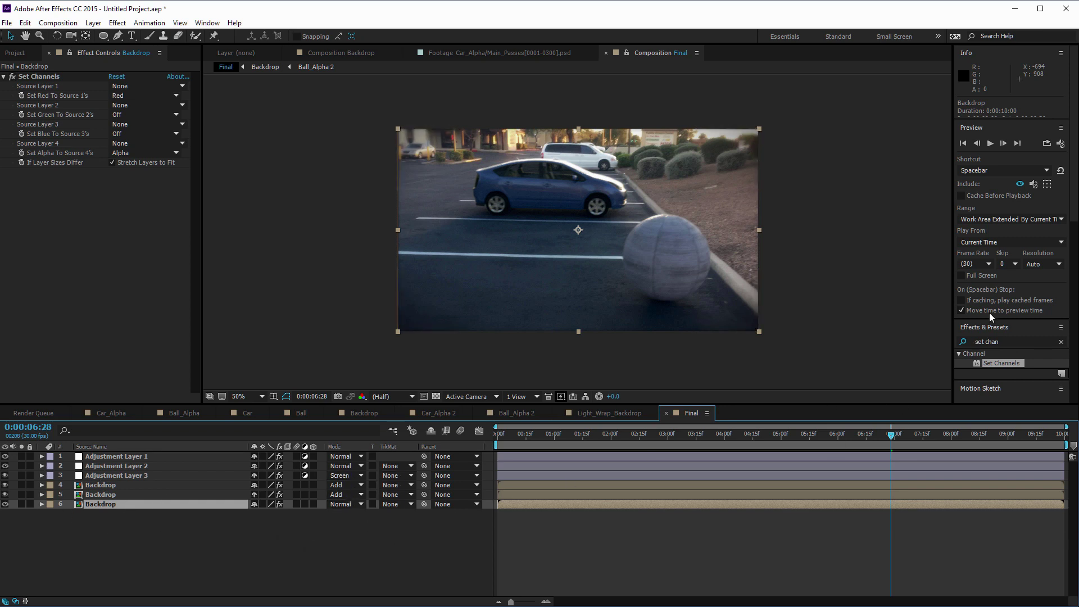
left_click(1022, 341)
type("lens")
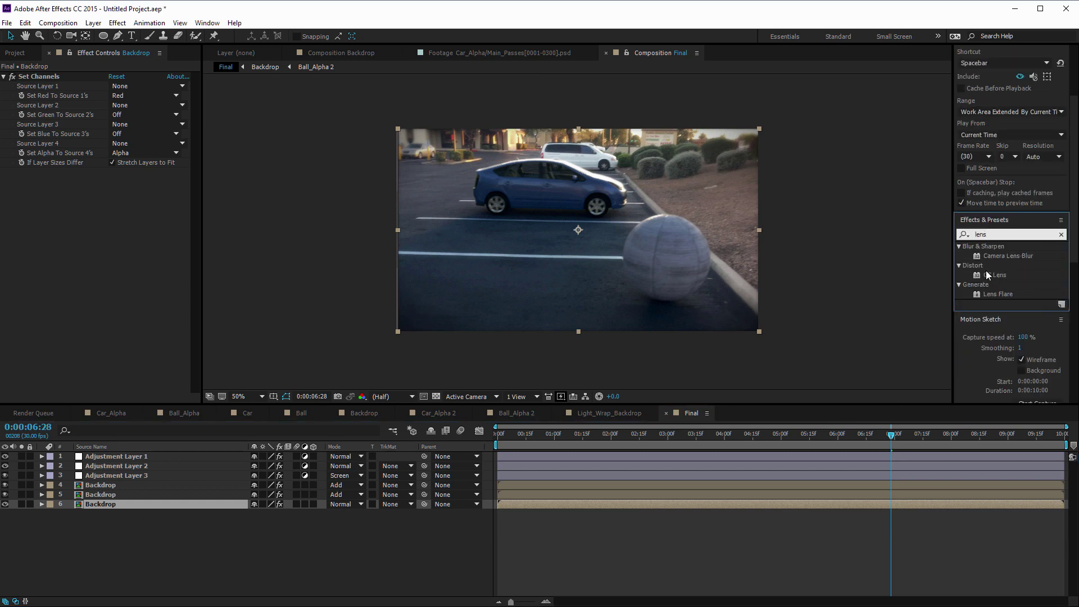
double_click(1000, 276)
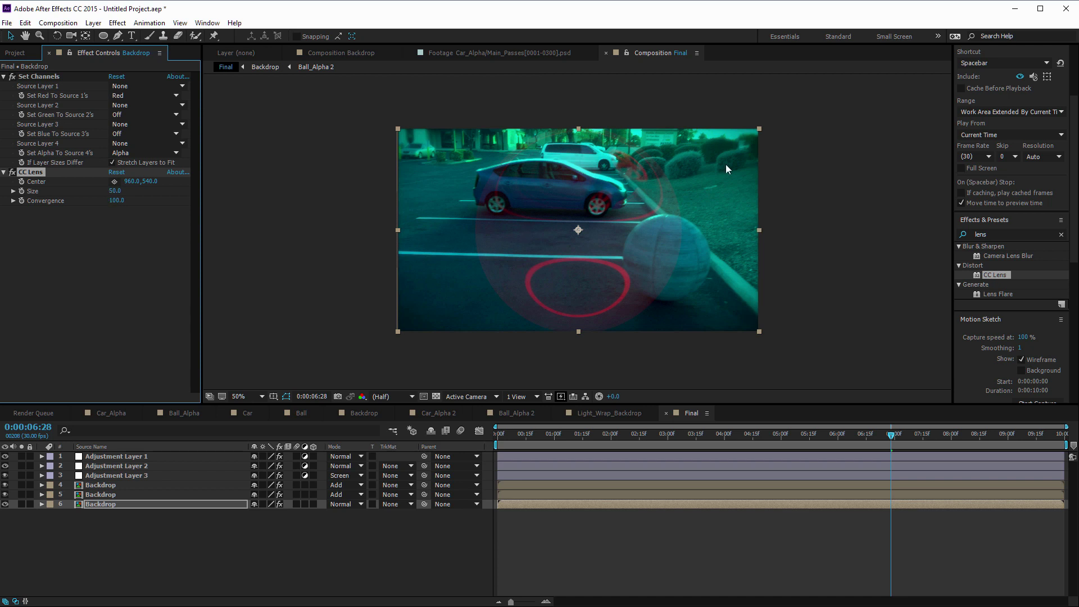
Step: Solo the lowest Backdrop layer, set its CC Lens Size to 500 and Convergence to 3, and turn solo off
left_click(21, 504)
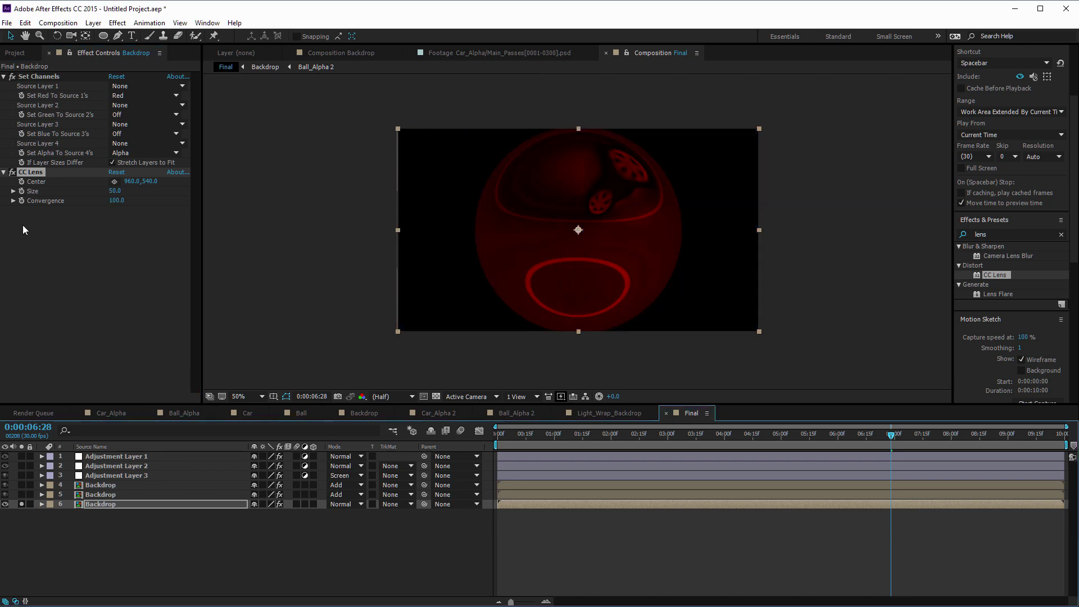
left_click(114, 191)
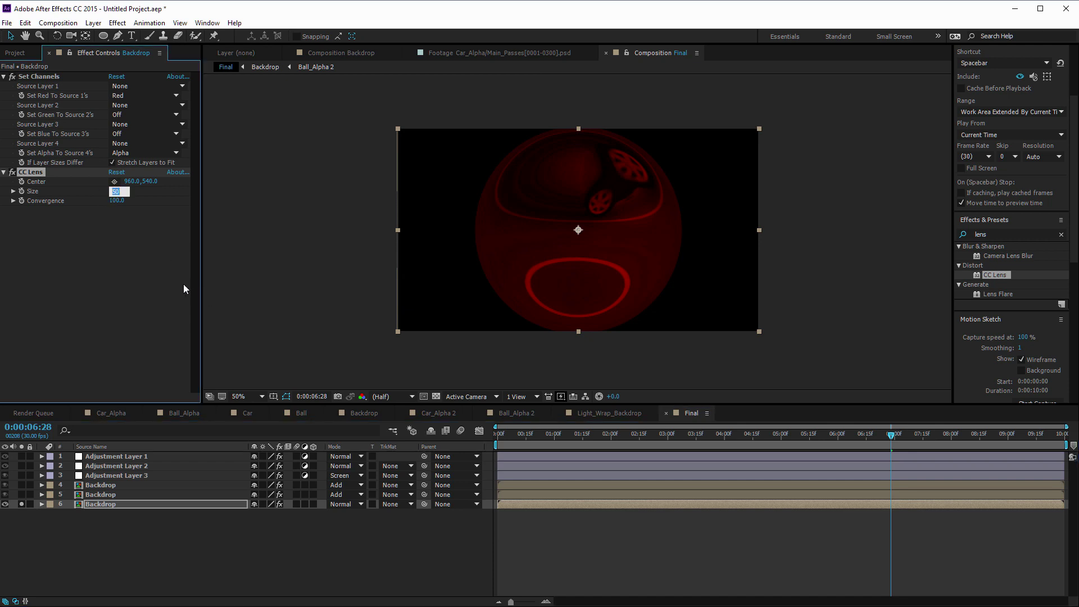
type("500")
key("Tab")
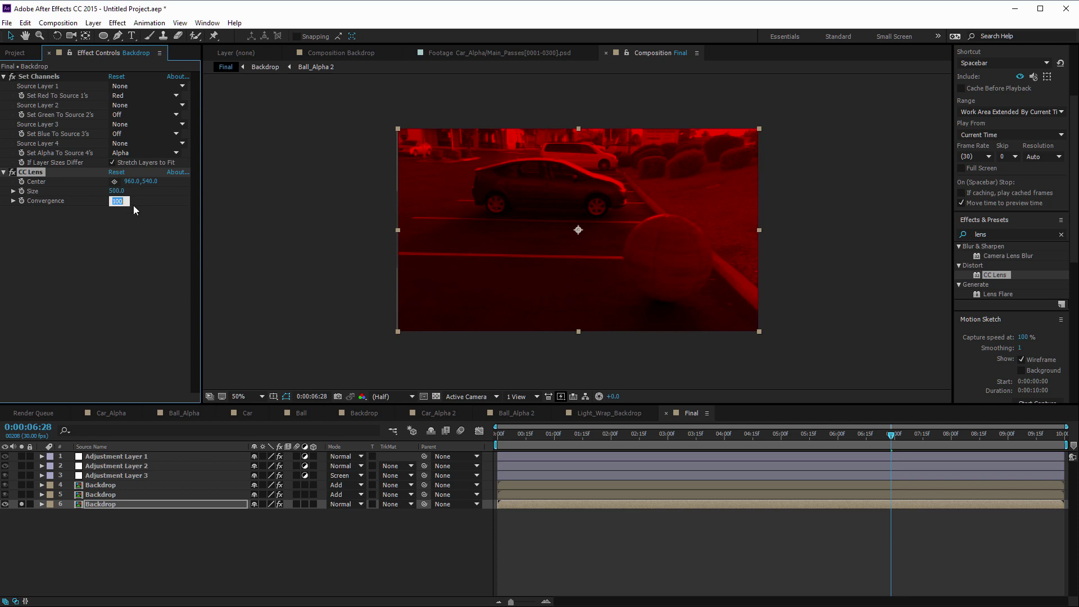
type("-31")
key("Return")
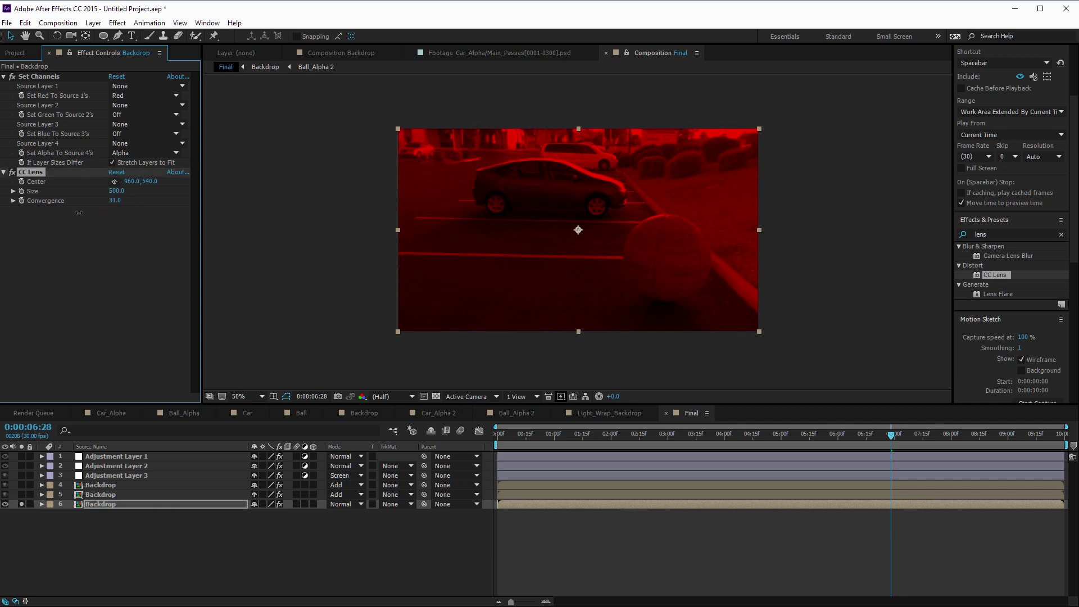
left_click_drag(113, 212, 199, 225)
left_click(22, 502)
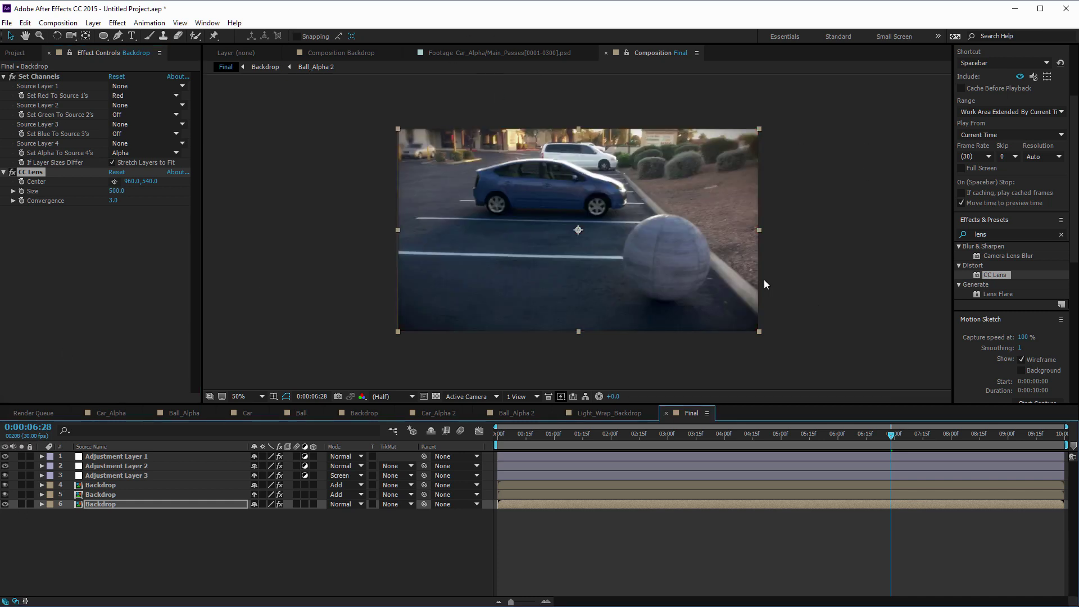
Step: Set the CC Lens Convergence to 20 and Size to 457 on the lowest Backdrop layer, judging the fringing around the ball
scroll(767, 222, "up", 1)
scroll(809, 169, "up", 1)
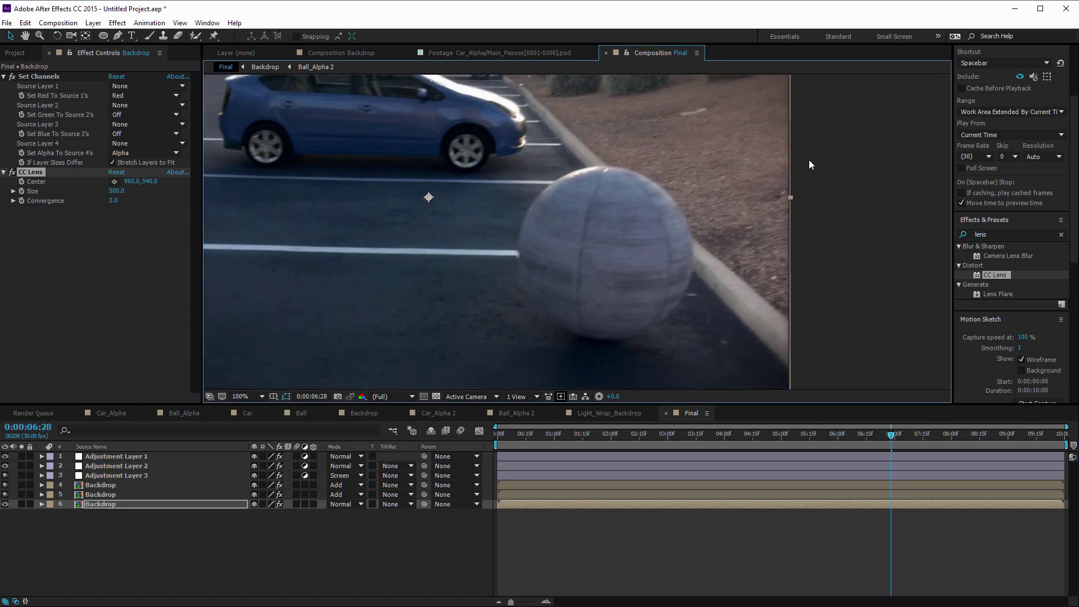
scroll(809, 164, "up", 1)
left_click_drag(793, 200, 637, 192)
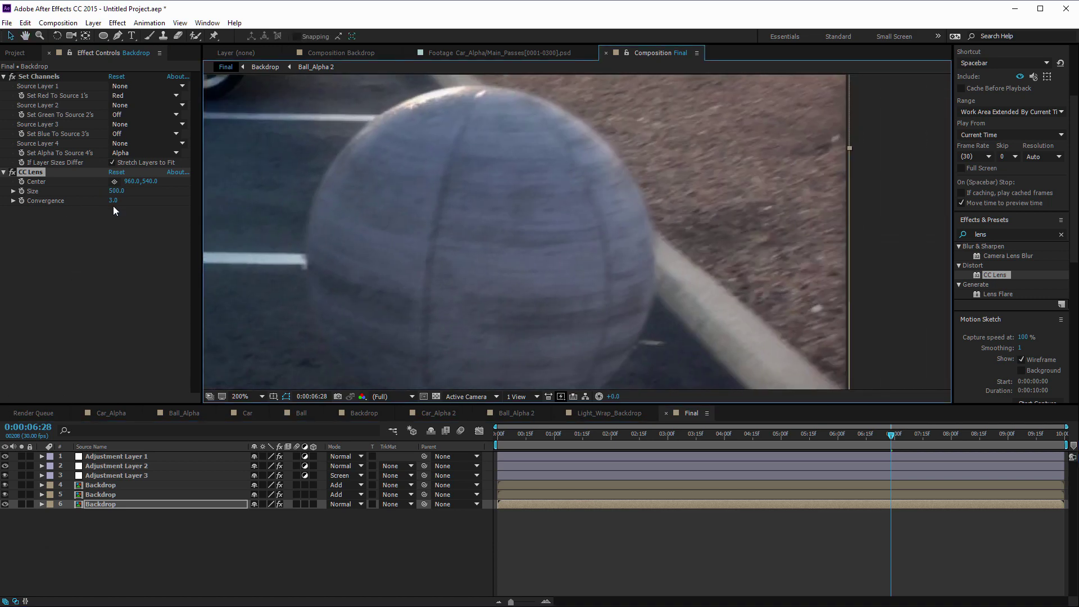
left_click_drag(114, 201, 126, 206)
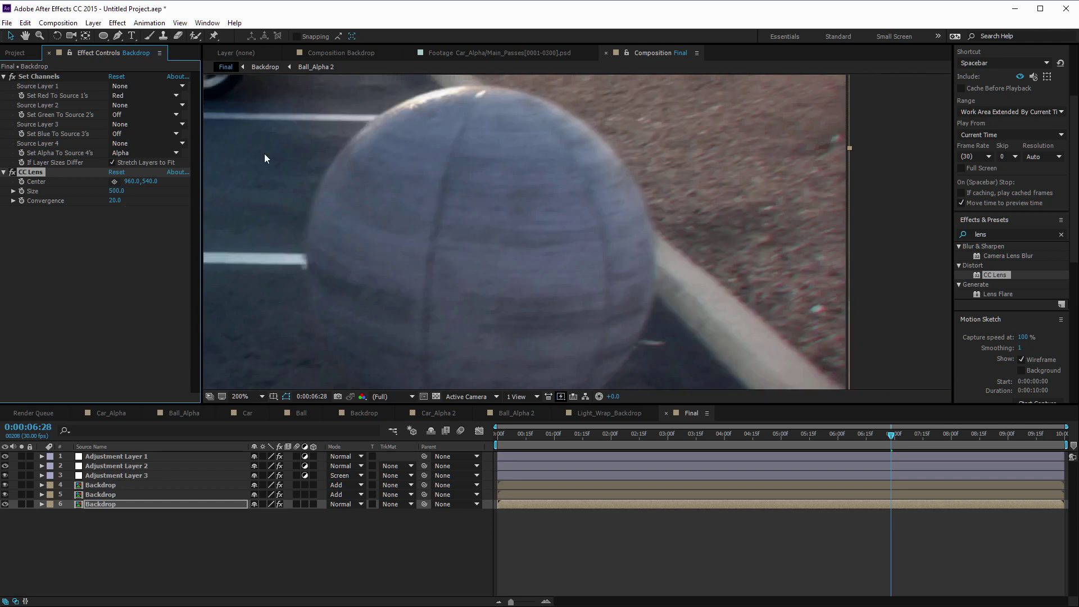
left_click_drag(119, 191, 97, 201)
Step: Adjust the lowest Backdrop layer's CC Lens to Size 490 and Convergence 15 while checking the fringing on the parked white car
left_click_drag(349, 196, 561, 348)
key("comma")
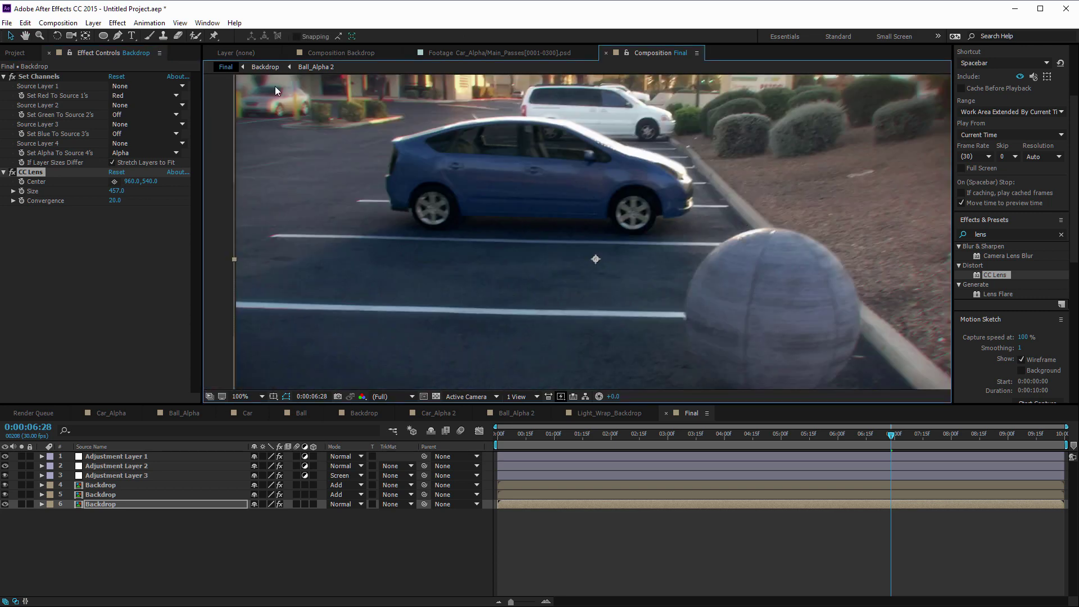
scroll(655, 211, "up", 3)
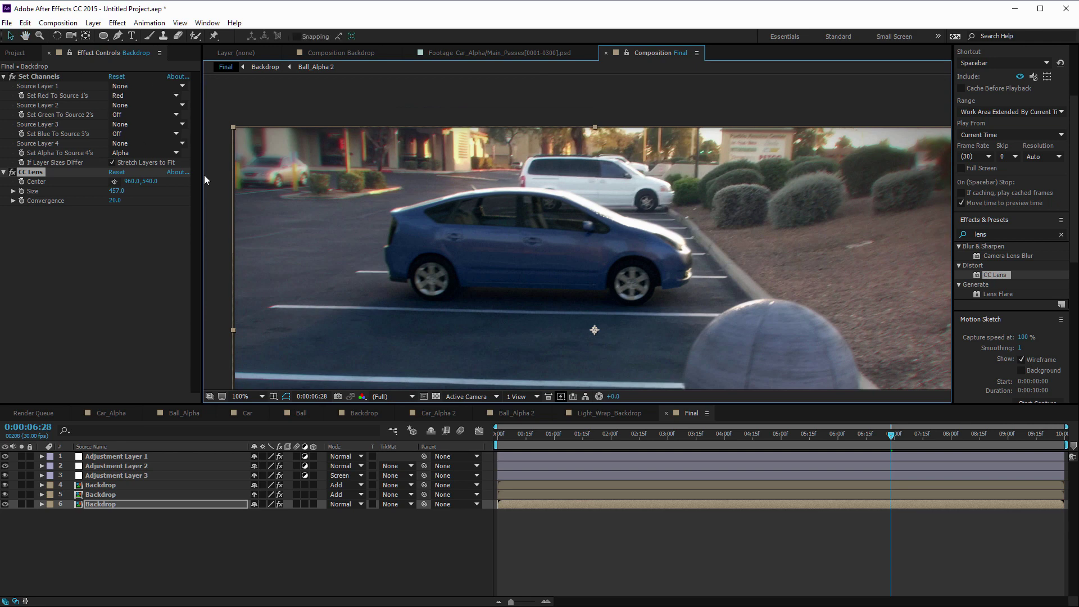
key("period")
left_click_drag(250, 140, 401, 221)
scroll(401, 220, "up", 2)
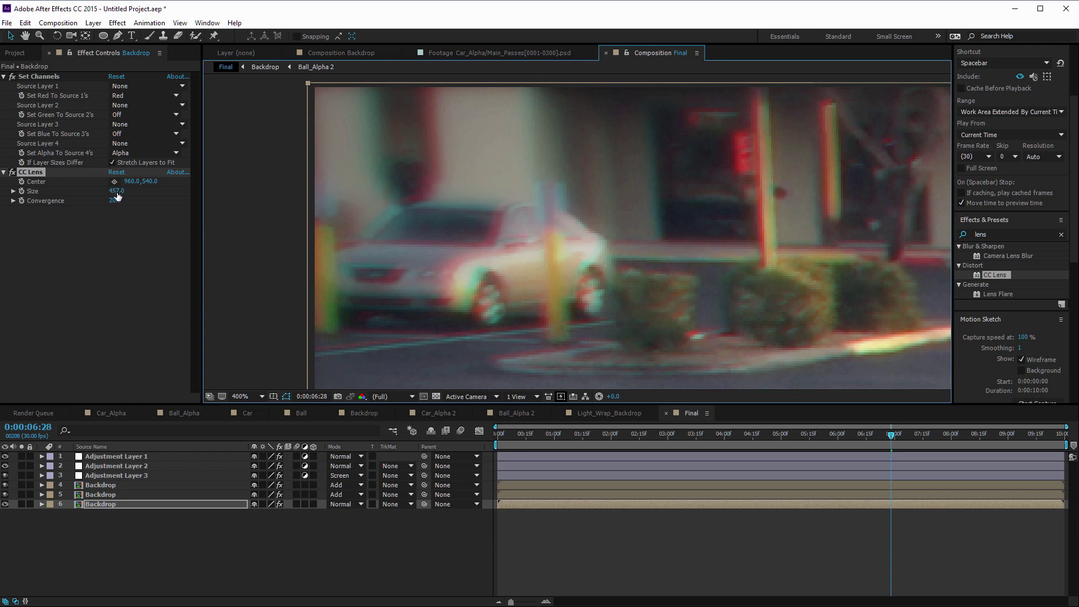
left_click(125, 207)
left_click_drag(114, 190, 144, 201)
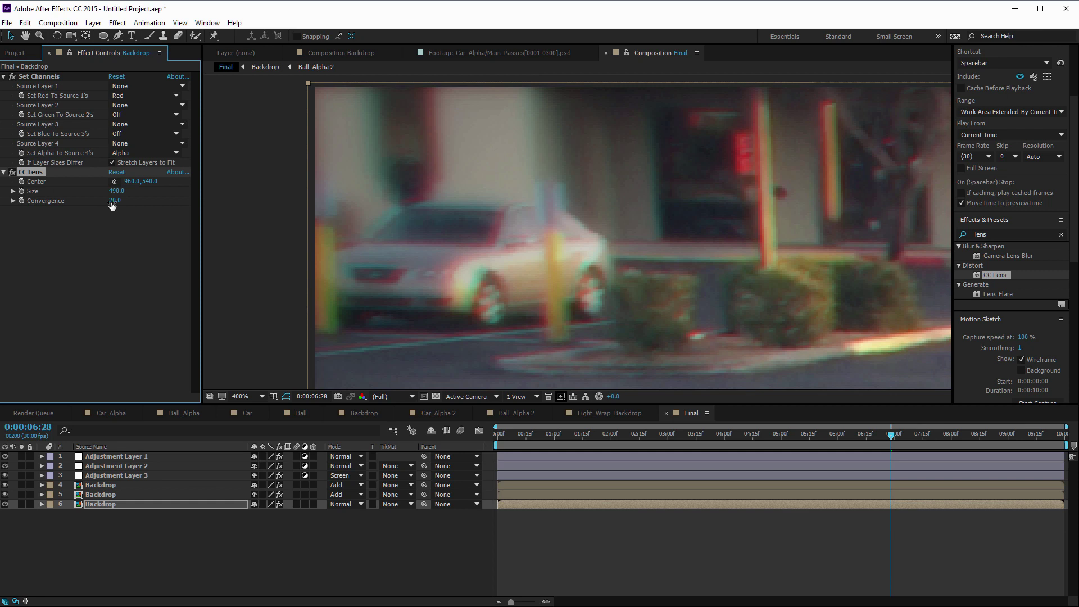
left_click_drag(112, 205, 115, 207)
Step: Examine the colour fringing on the store sign, the bushes and the ball near the image's right edge
key("h")
left_click_drag(867, 233, 374, 250)
left_click_drag(927, 249, 460, 292)
key("v")
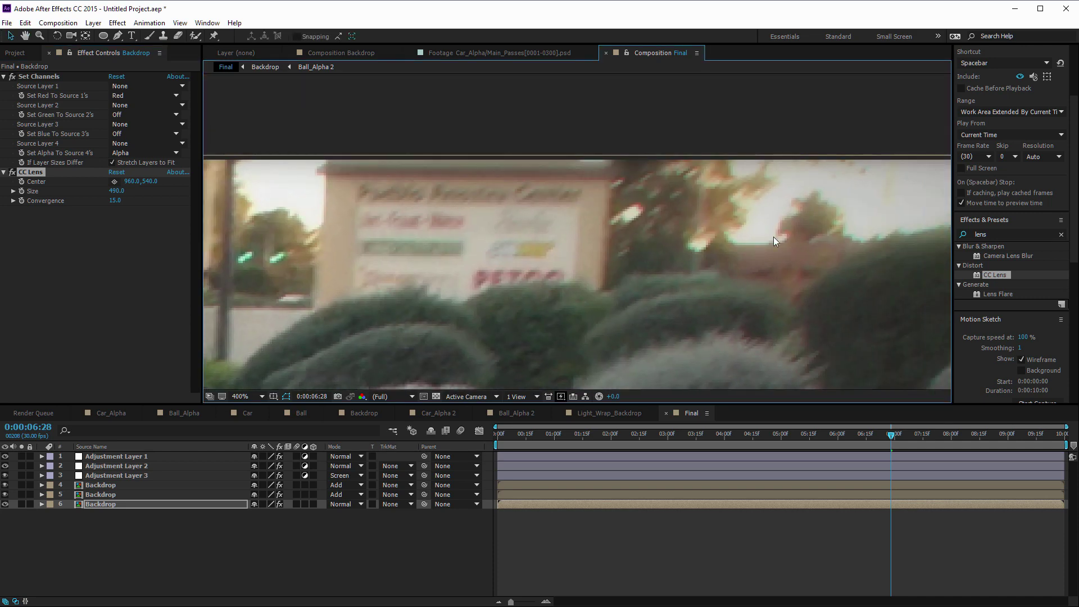
left_click_drag(860, 229, 774, 231)
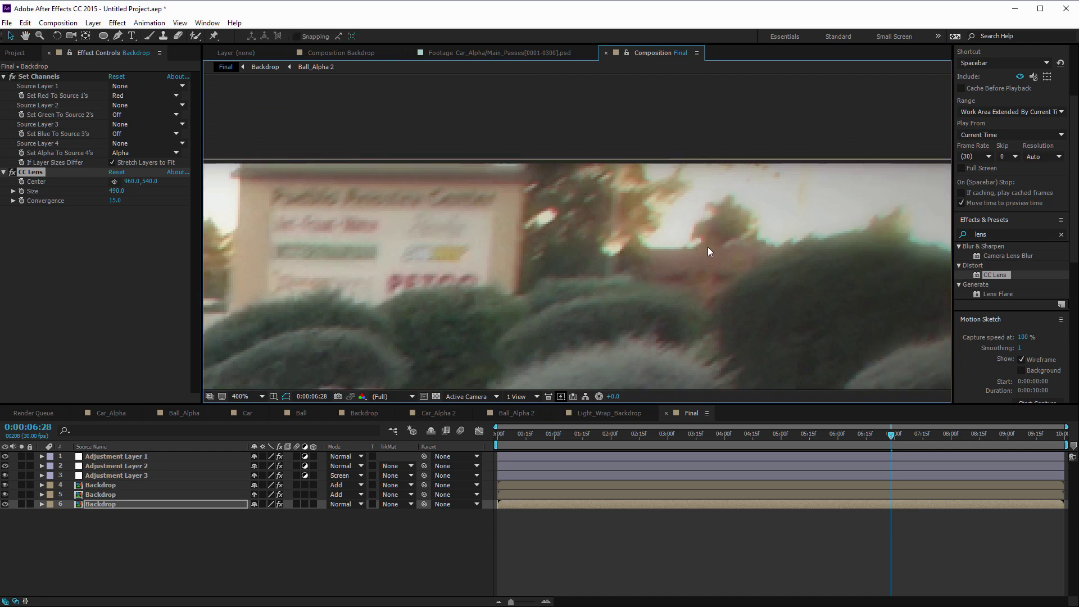
scroll(799, 261, "down", 6)
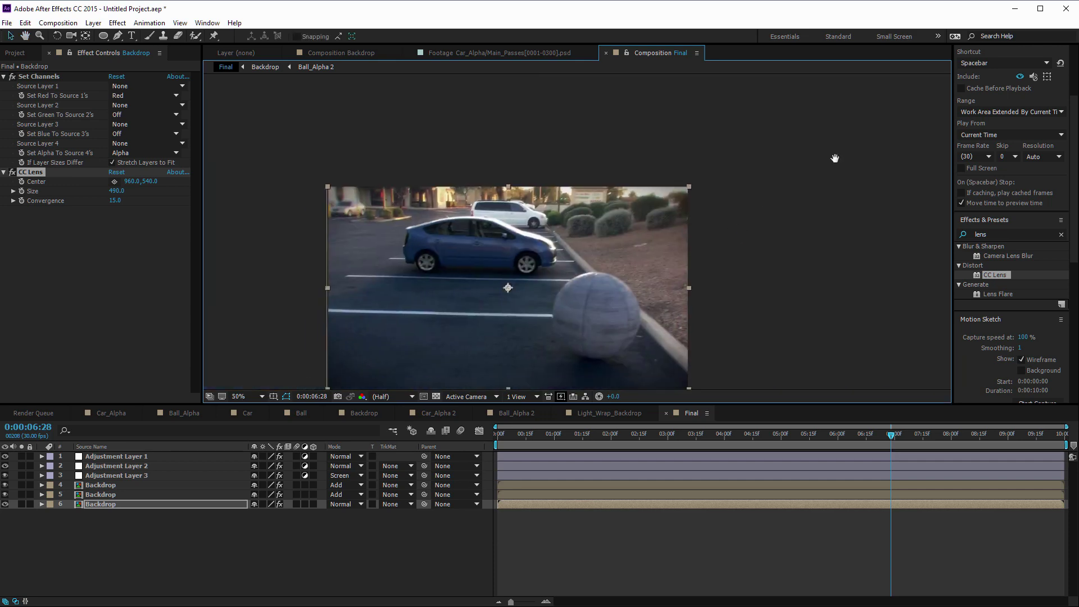
left_click_drag(835, 158, 948, 86)
scroll(773, 227, "up", 2)
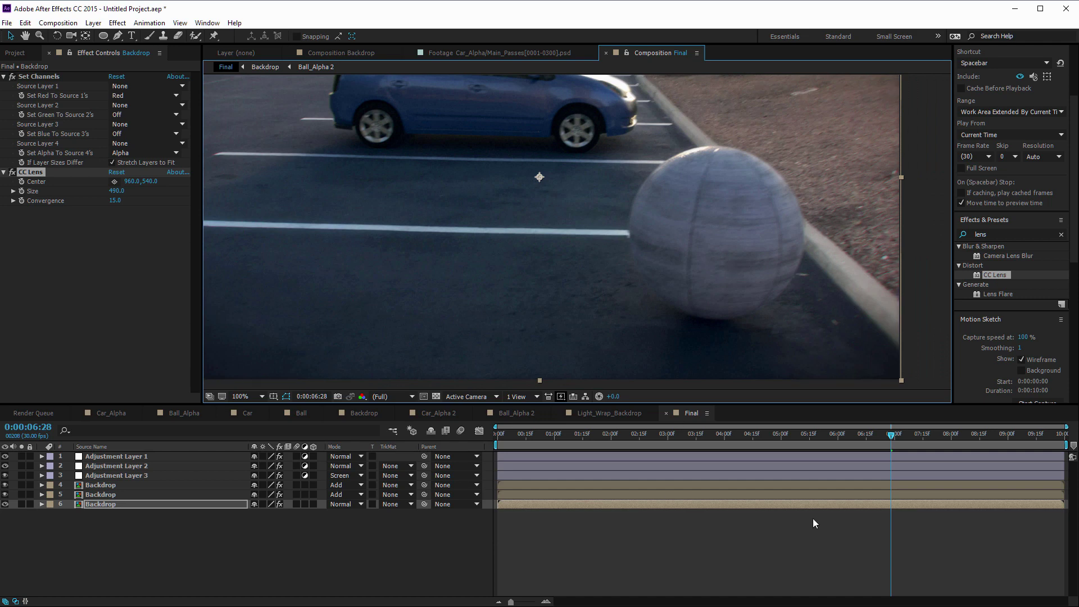
Step: Go to 0:00:06:00 and set the lowest Backdrop layer's CC Lens Size to 459, checking the fringing across the frame
left_click_drag(871, 436, 837, 435)
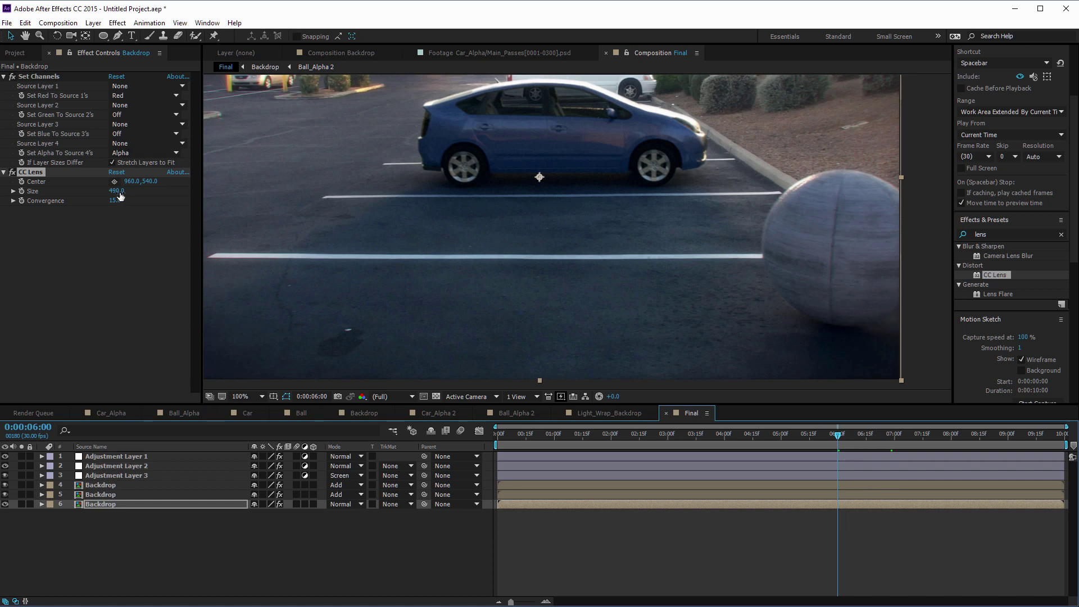
left_click_drag(117, 191, 107, 197)
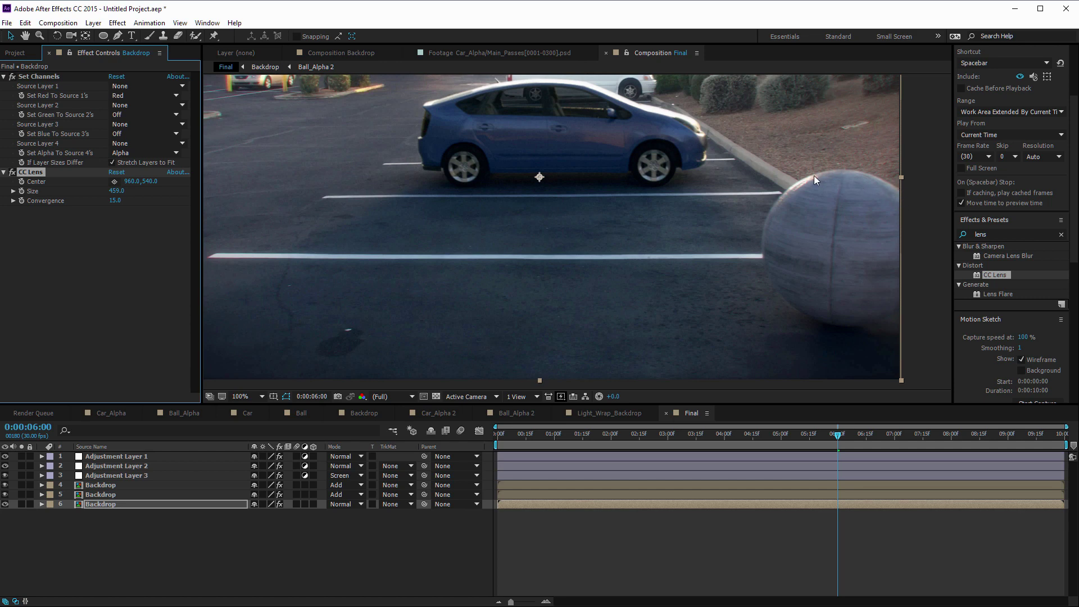
key("comma")
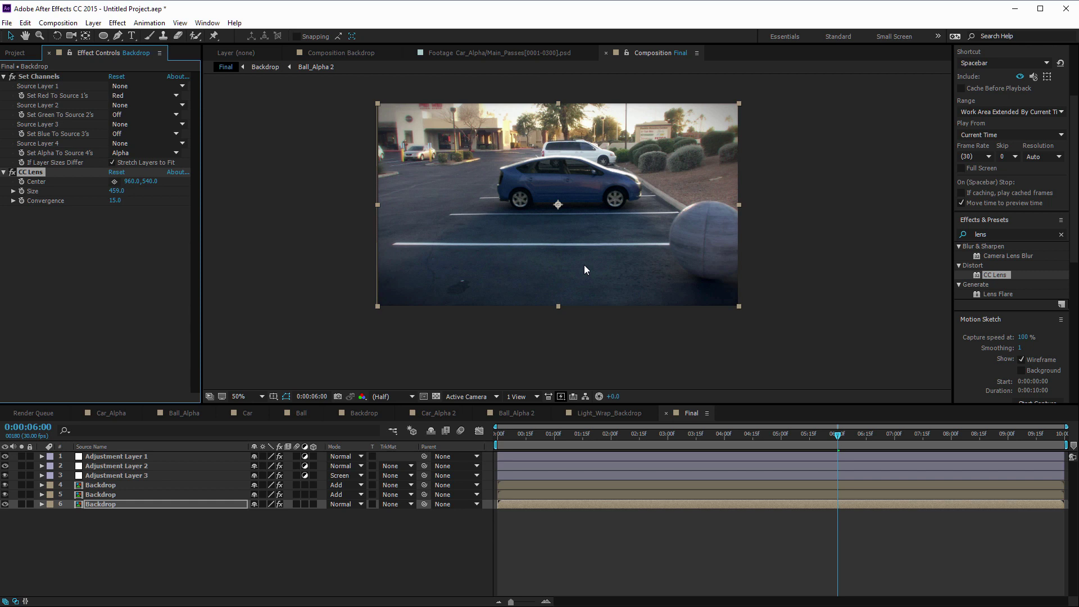
scroll(578, 247, "up", 2)
key("h")
left_click_drag(588, 216, 677, 270)
key("v")
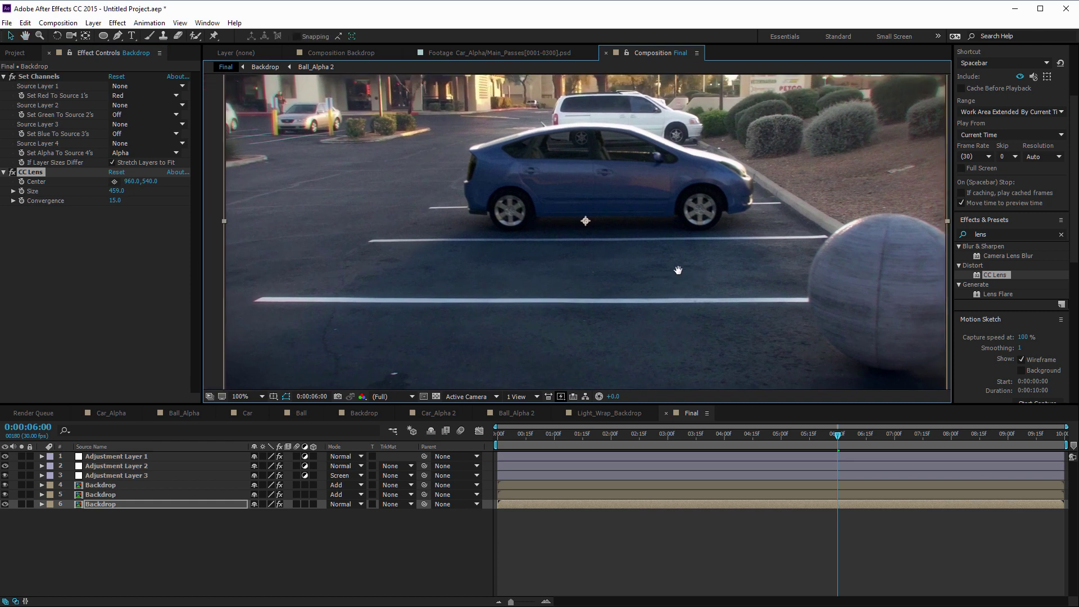